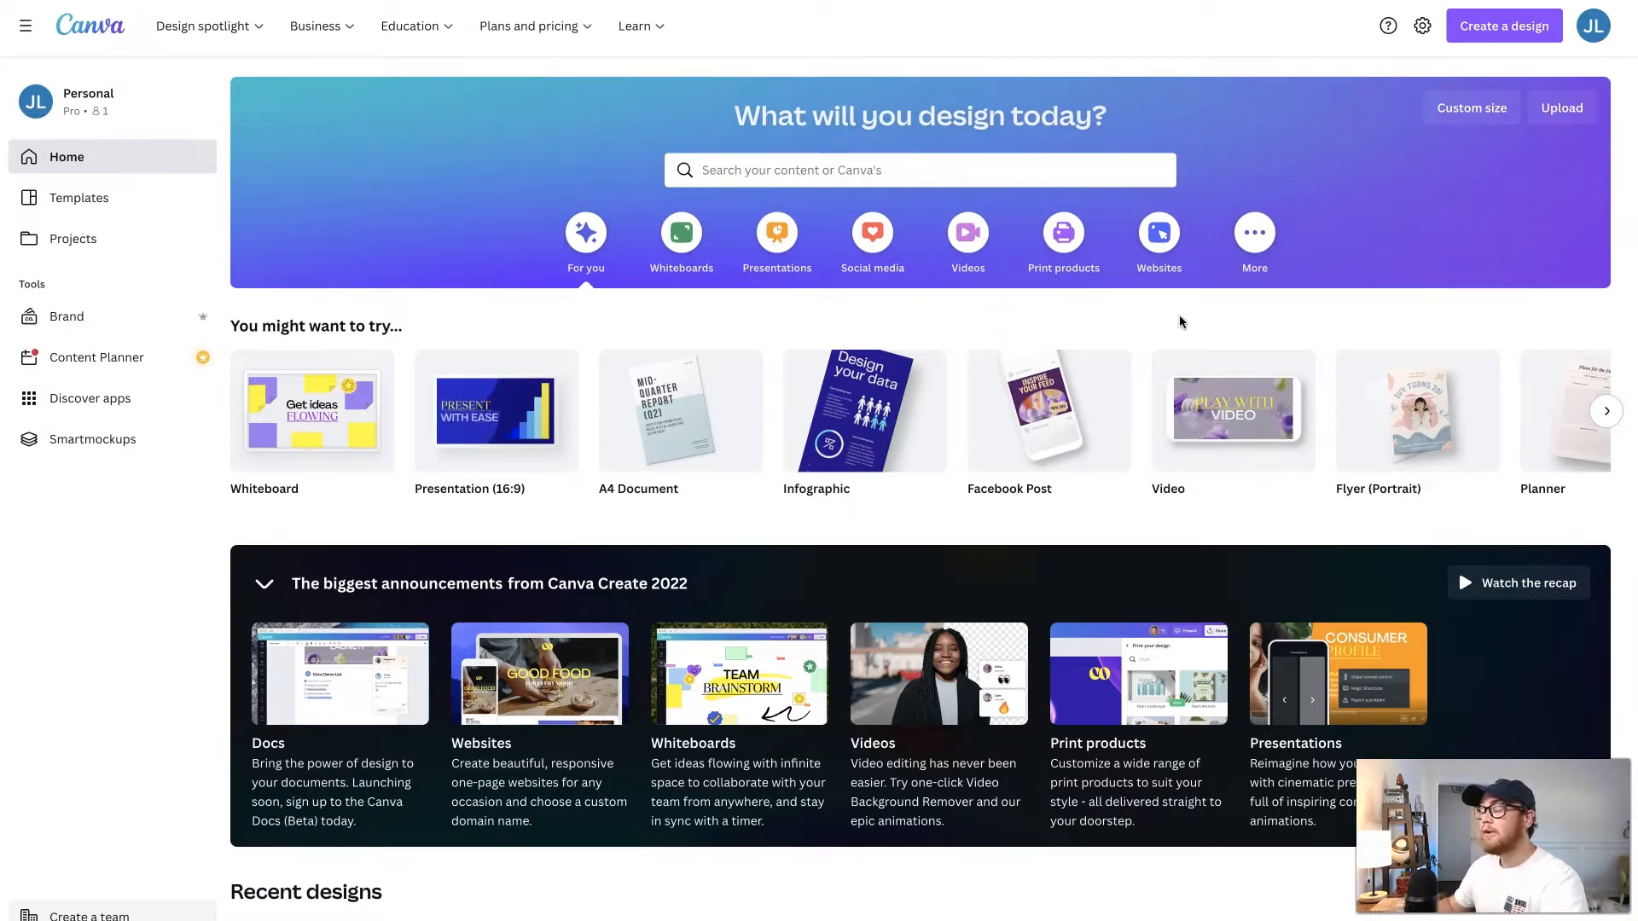
- Create a blank US Letter planner design and show its rulers, guides and margins
{"action": "left_click", "coordinate": [1501, 26]}
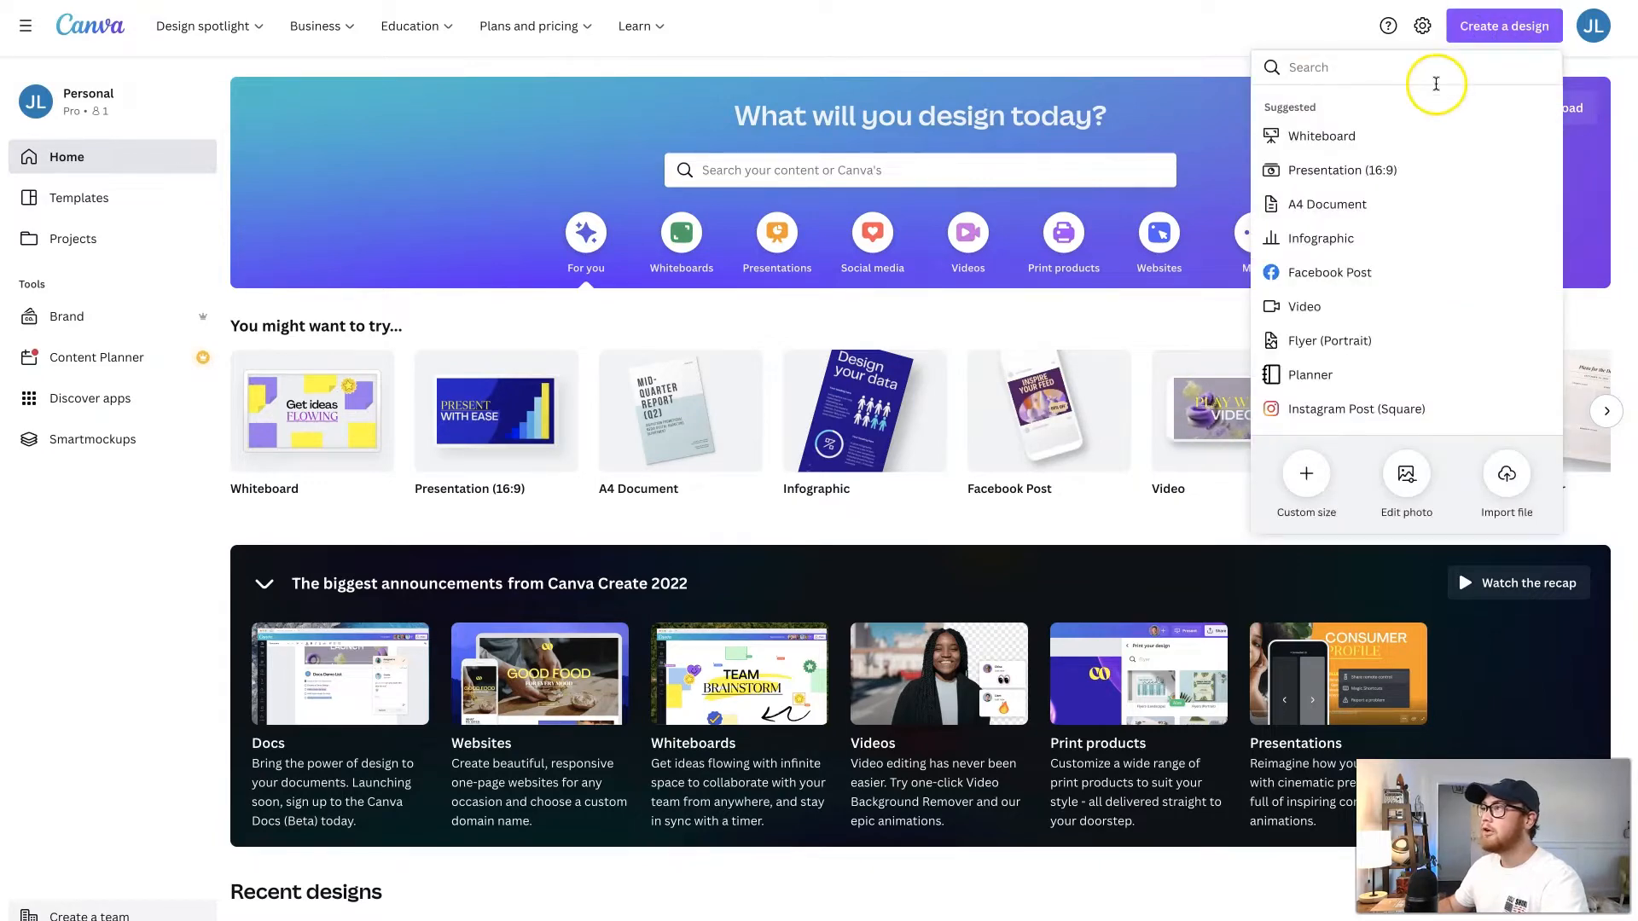
{"action": "left_click", "coordinate": [1315, 382]}
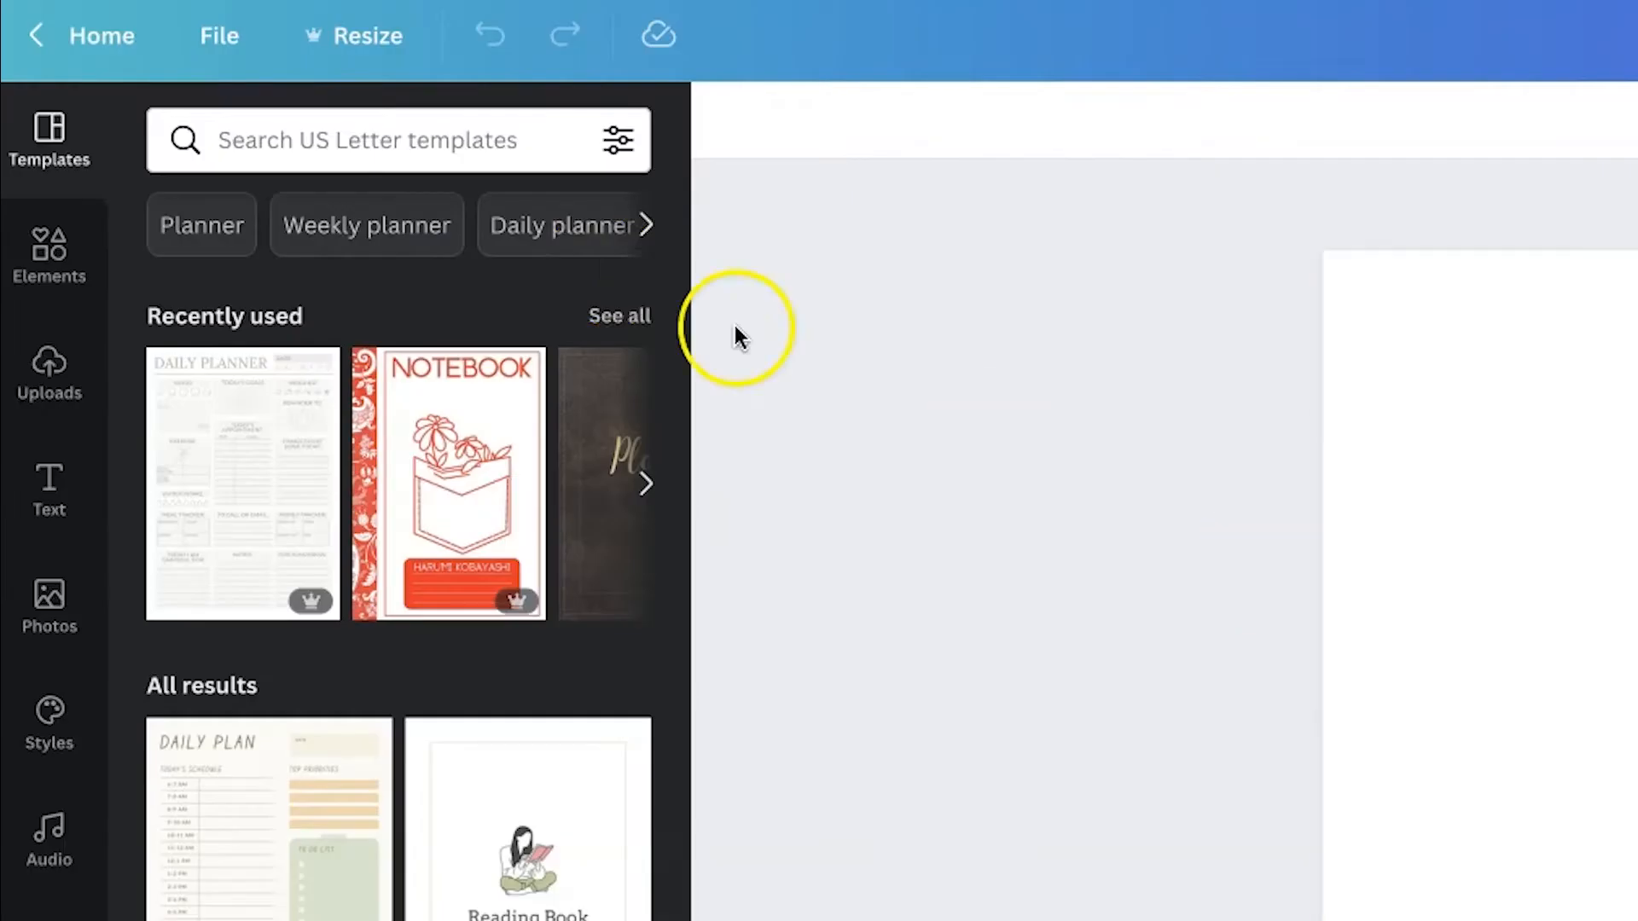
{"action": "left_click", "coordinate": [220, 35]}
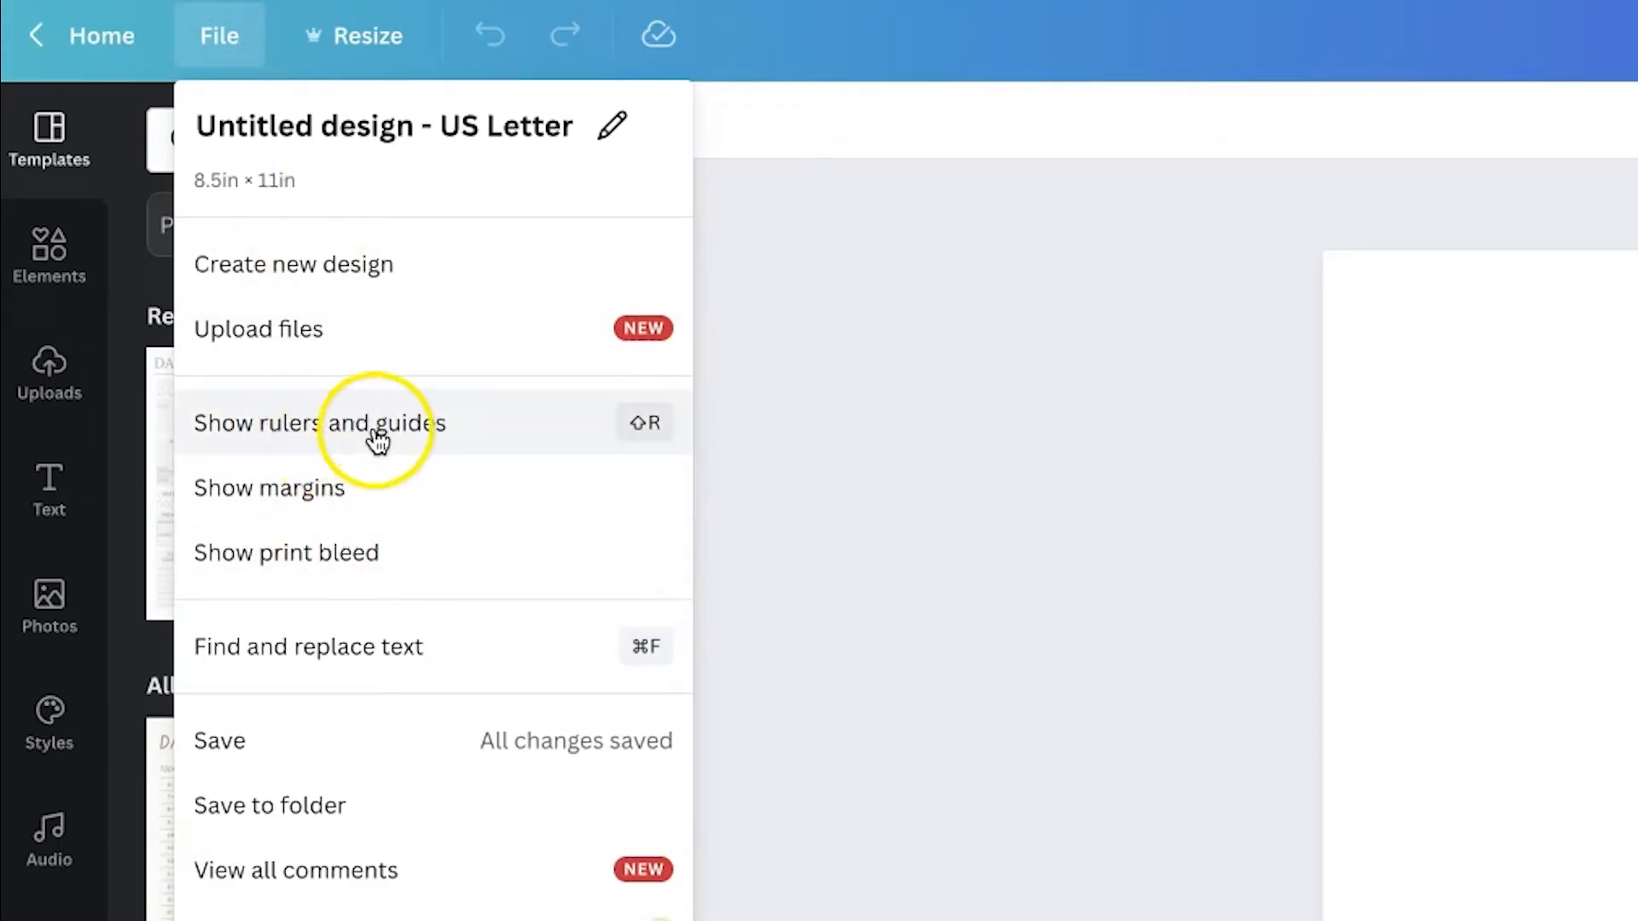
{"action": "left_click", "coordinate": [443, 443]}
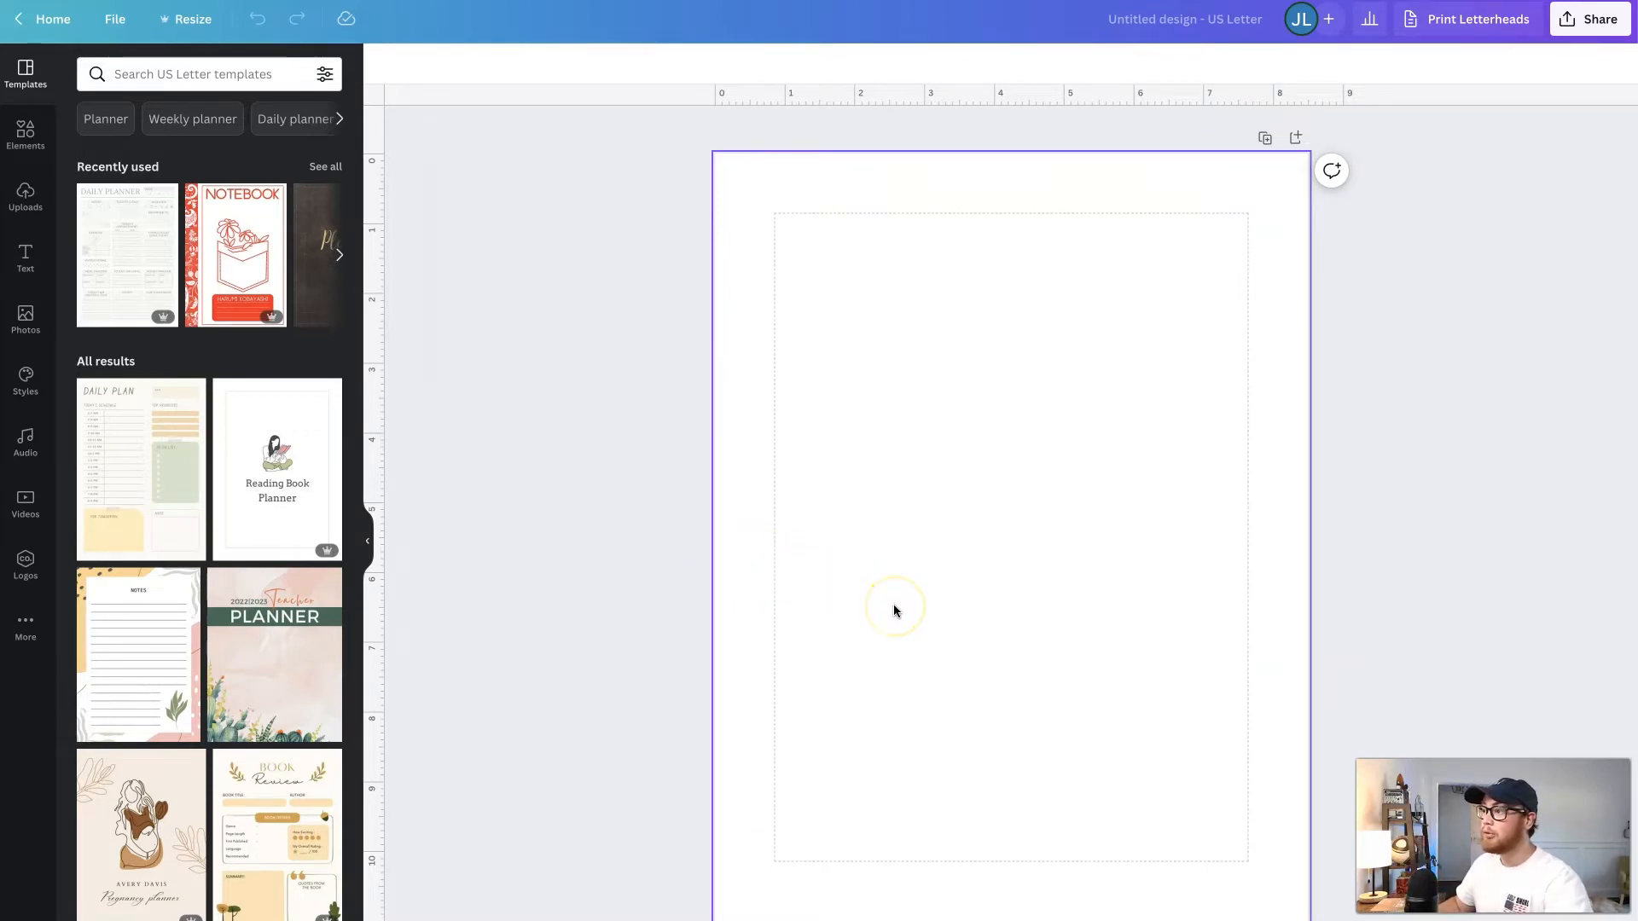
{"action": "left_click", "coordinate": [930, 606]}
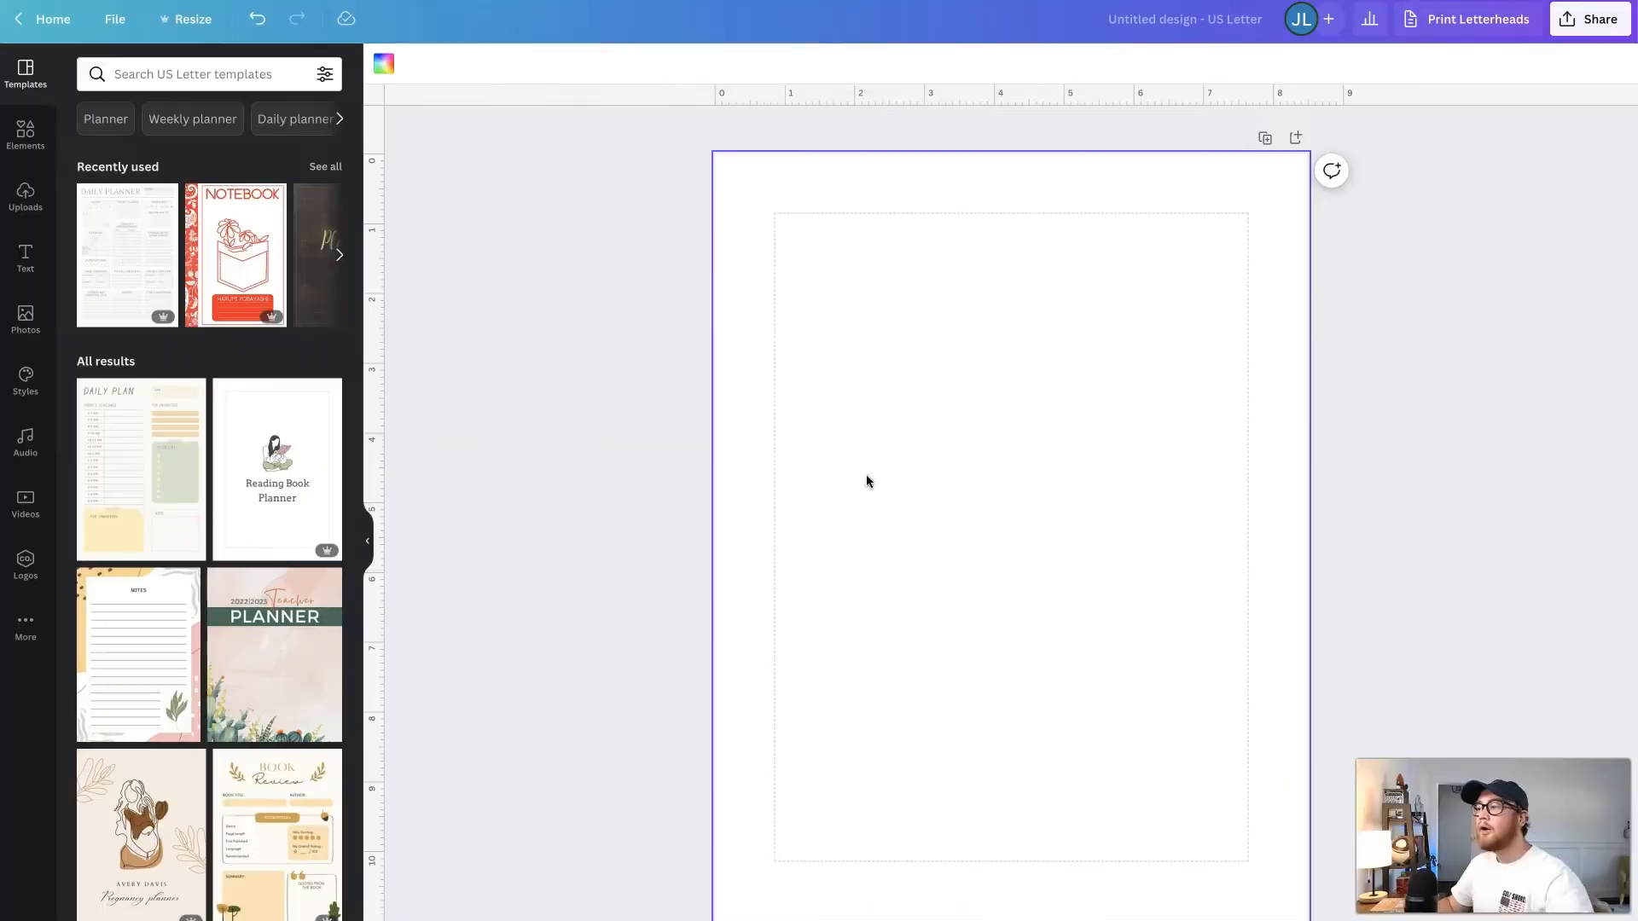
- Add a straight line at mid-page and stretch it across the full width between the side margins
{"action": "left_click", "coordinate": [24, 133]}
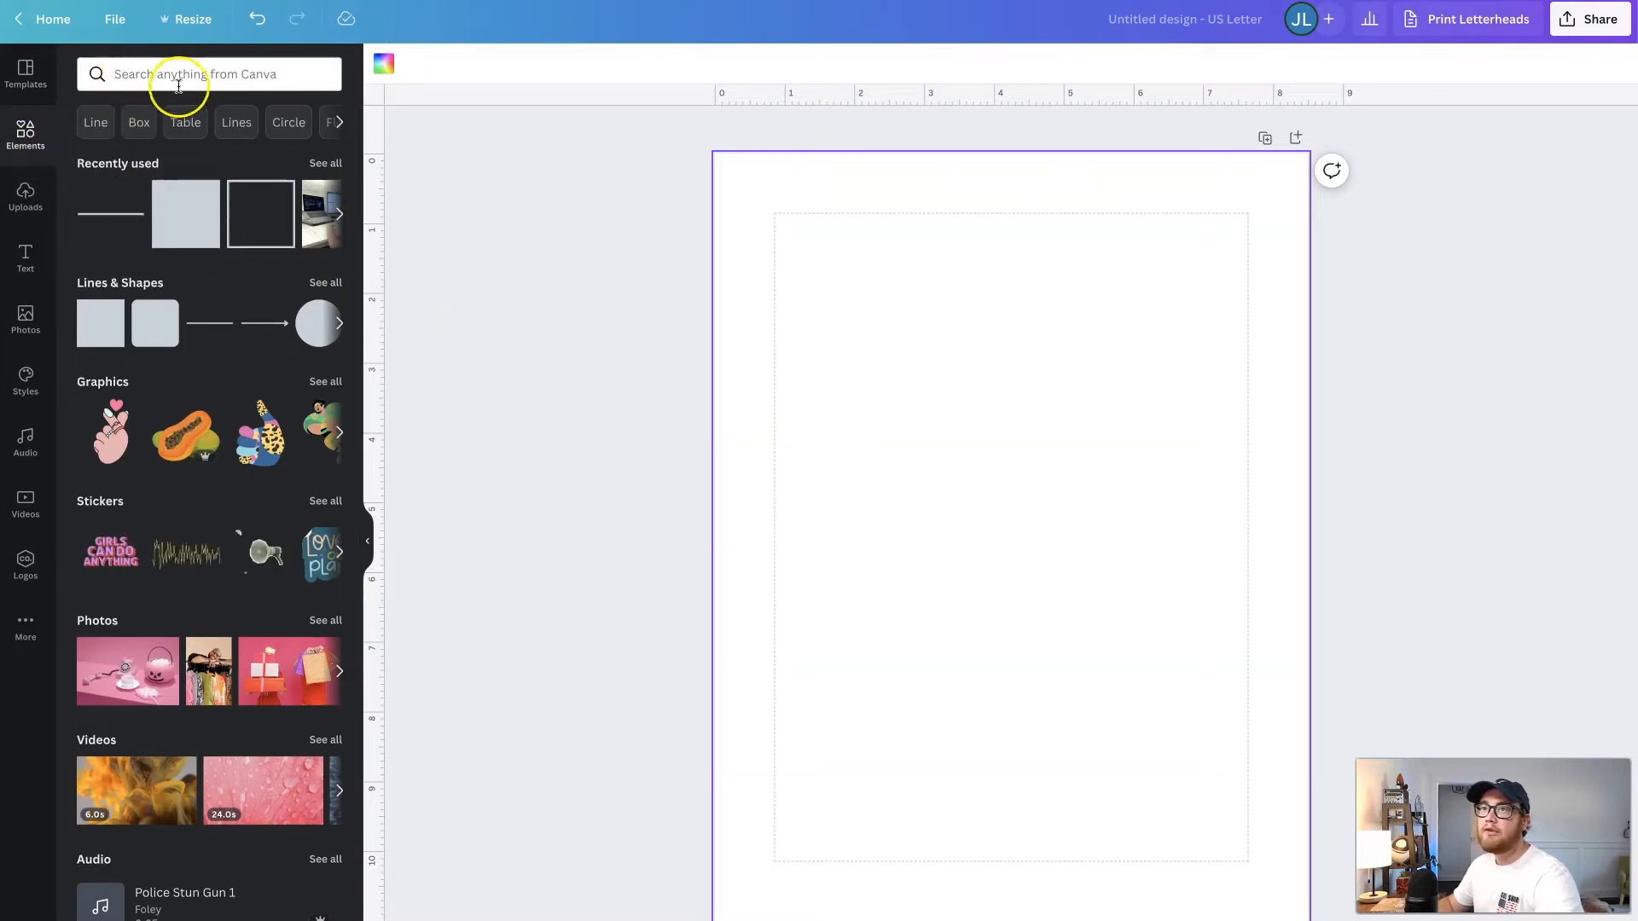
{"action": "left_click", "coordinate": [101, 221]}
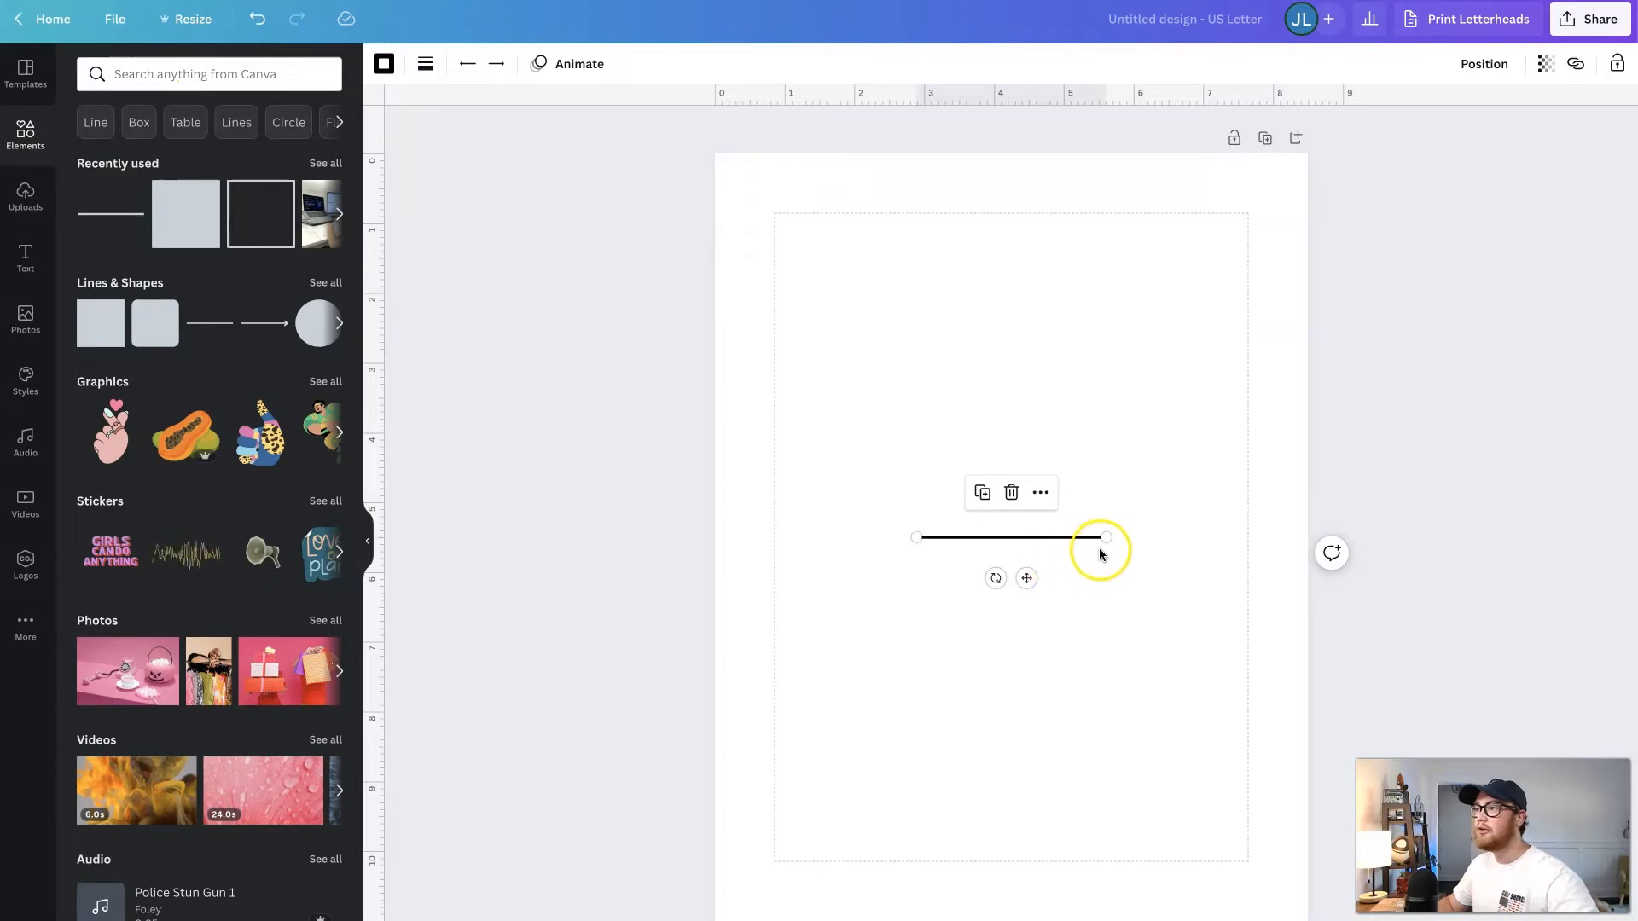
{"action": "left_click_drag", "start_coordinate": [1107, 538], "coordinate": [1248, 538]}
{"action": "left_click", "coordinate": [1115, 608]}
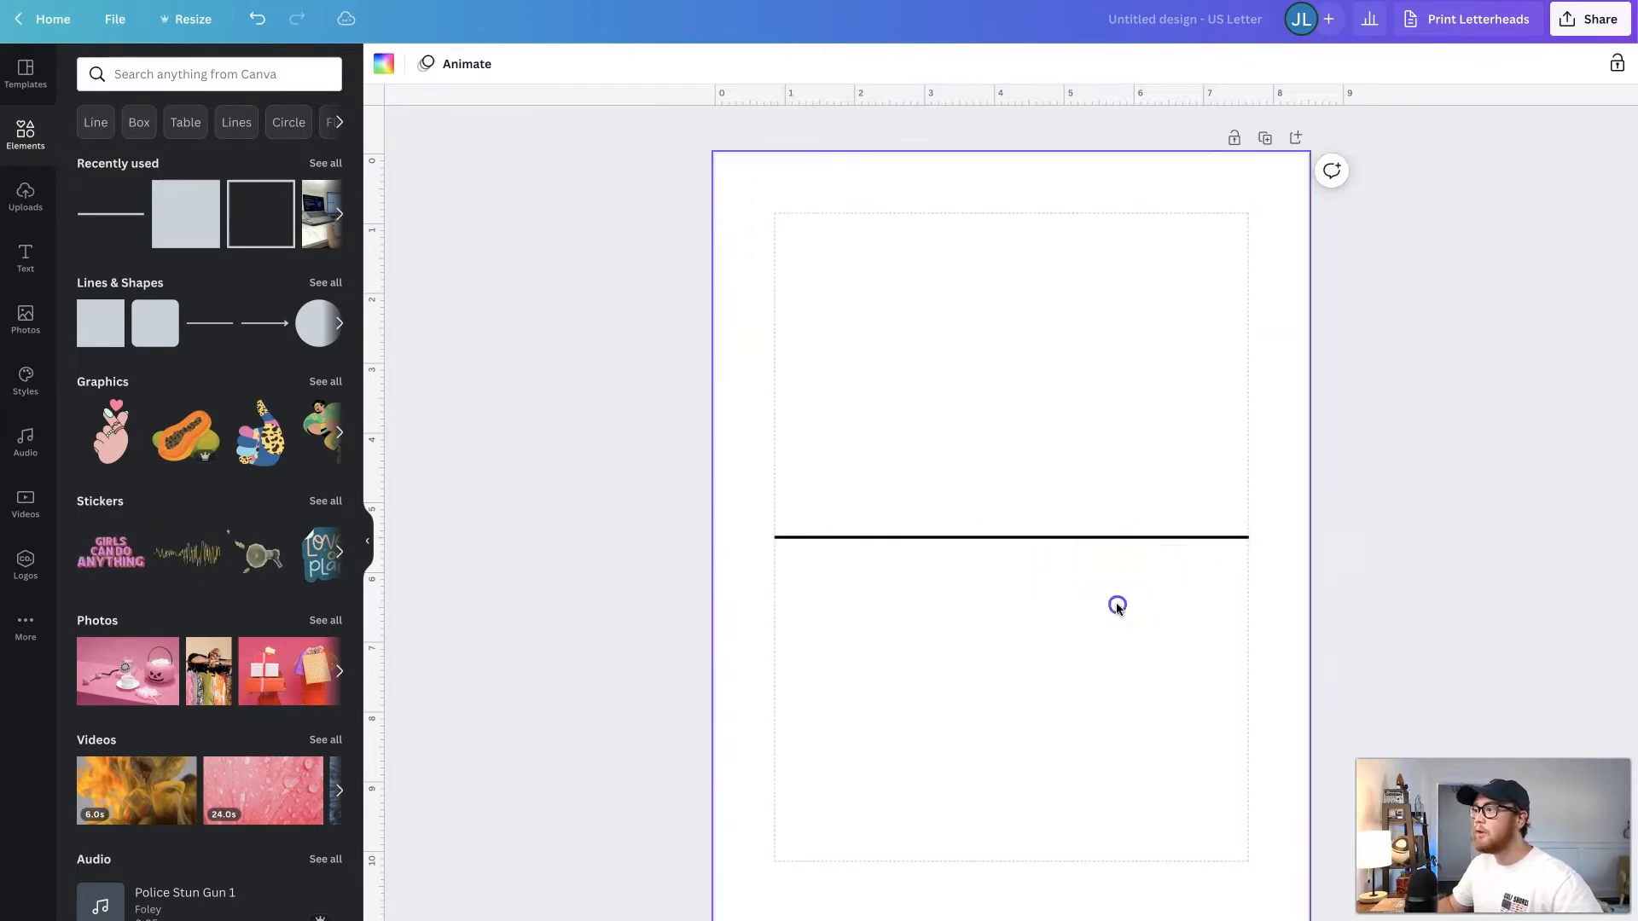
{"action": "left_click", "coordinate": [1030, 575]}
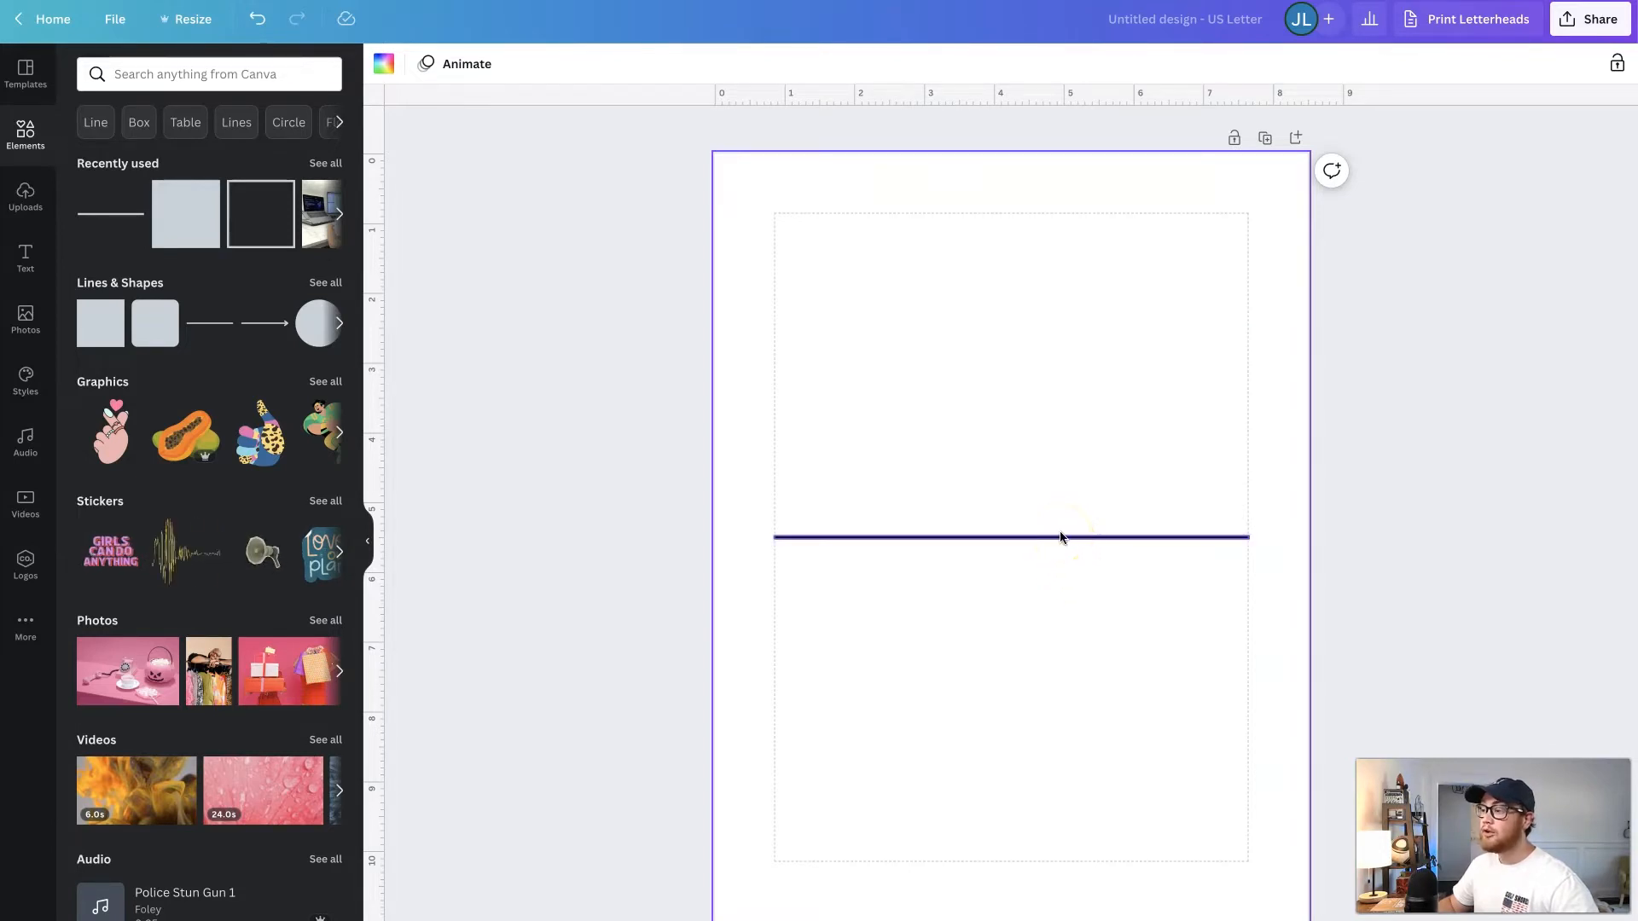
- Set the horizontal line's weight to 2
{"action": "left_click", "coordinate": [1016, 536]}
{"action": "left_click", "coordinate": [425, 63]}
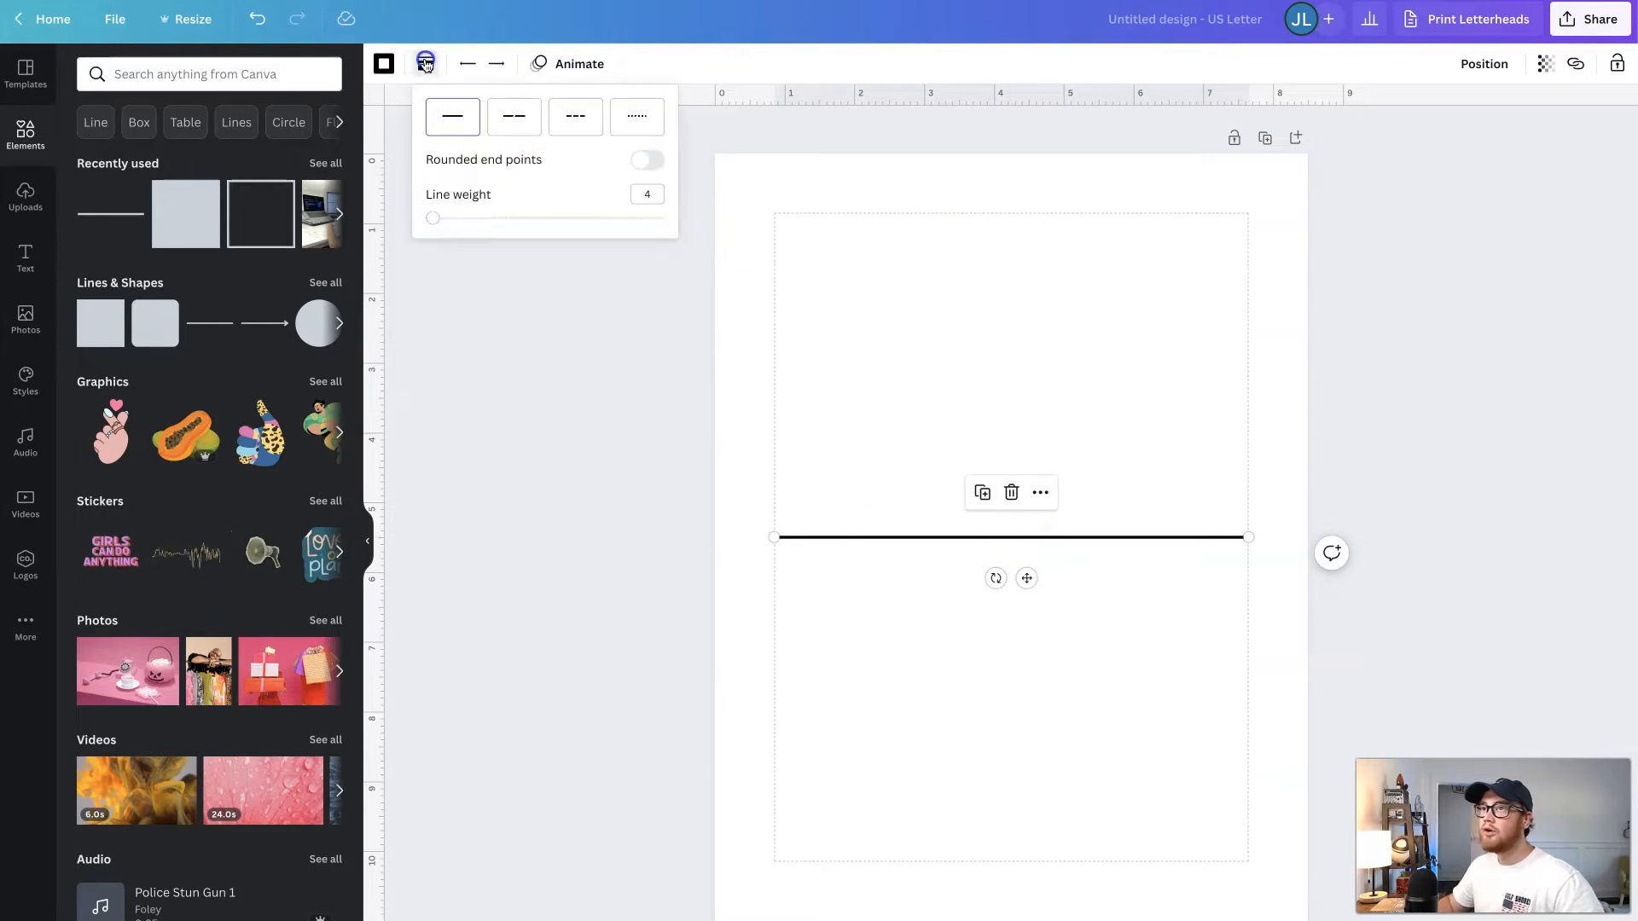
{"action": "left_click", "coordinate": [649, 196]}
{"action": "type", "text": "2"}
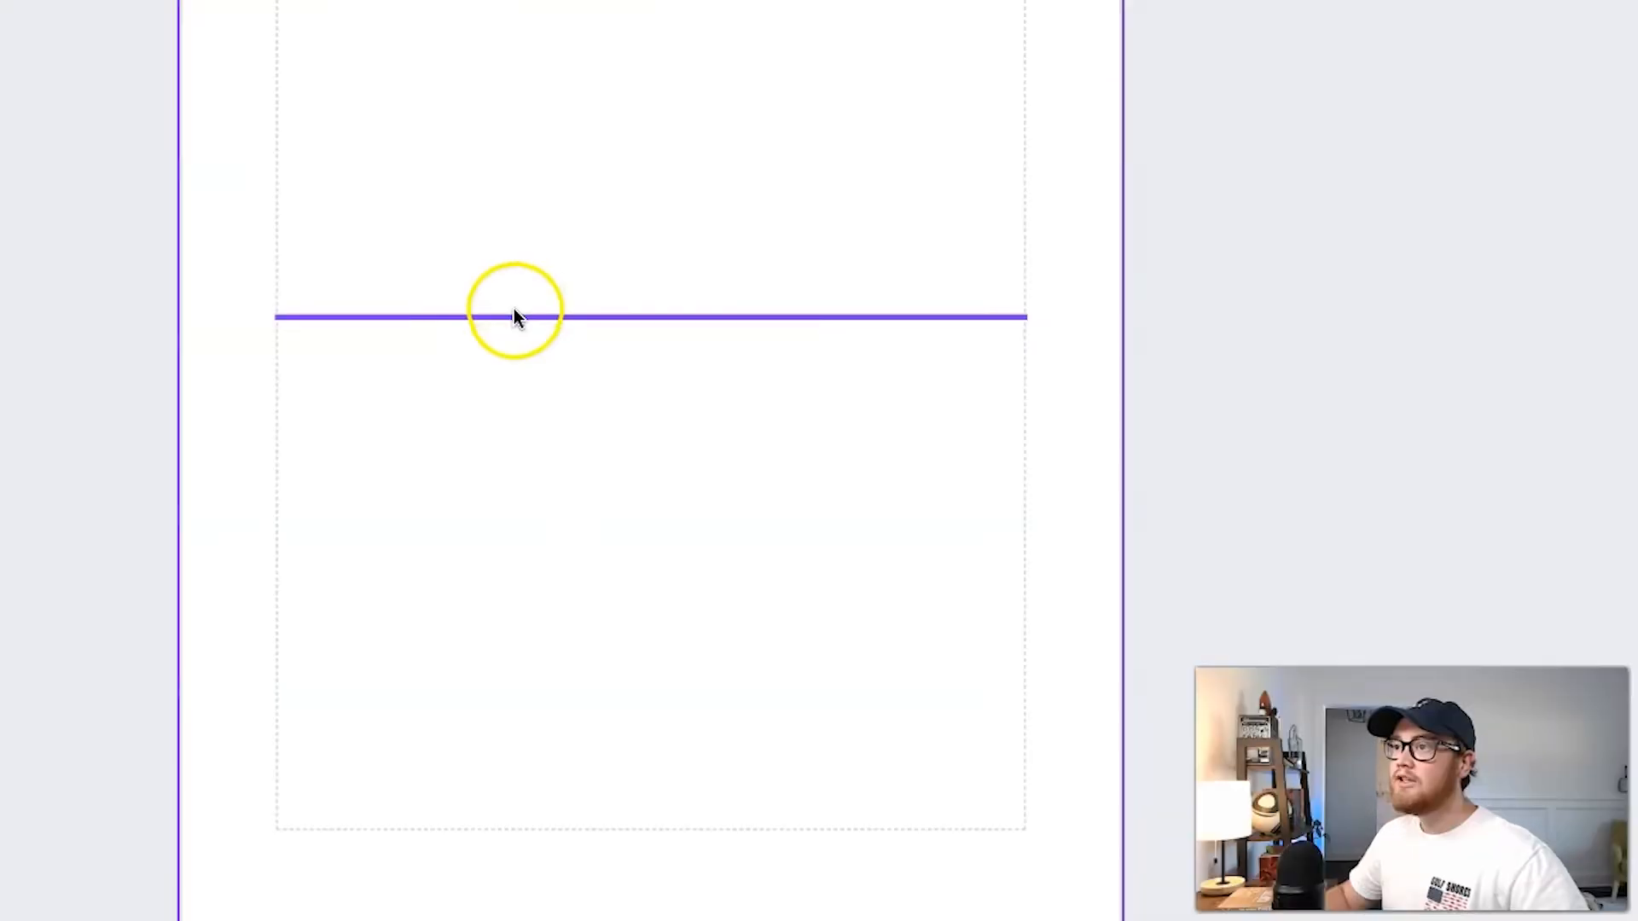
- Duplicate the line and place the copy about 0.3 in below the original, aligned with the margins
{"action": "left_click", "coordinate": [925, 537]}
{"action": "left_click_drag", "start_coordinate": [515, 315], "coordinate": [507, 351]}
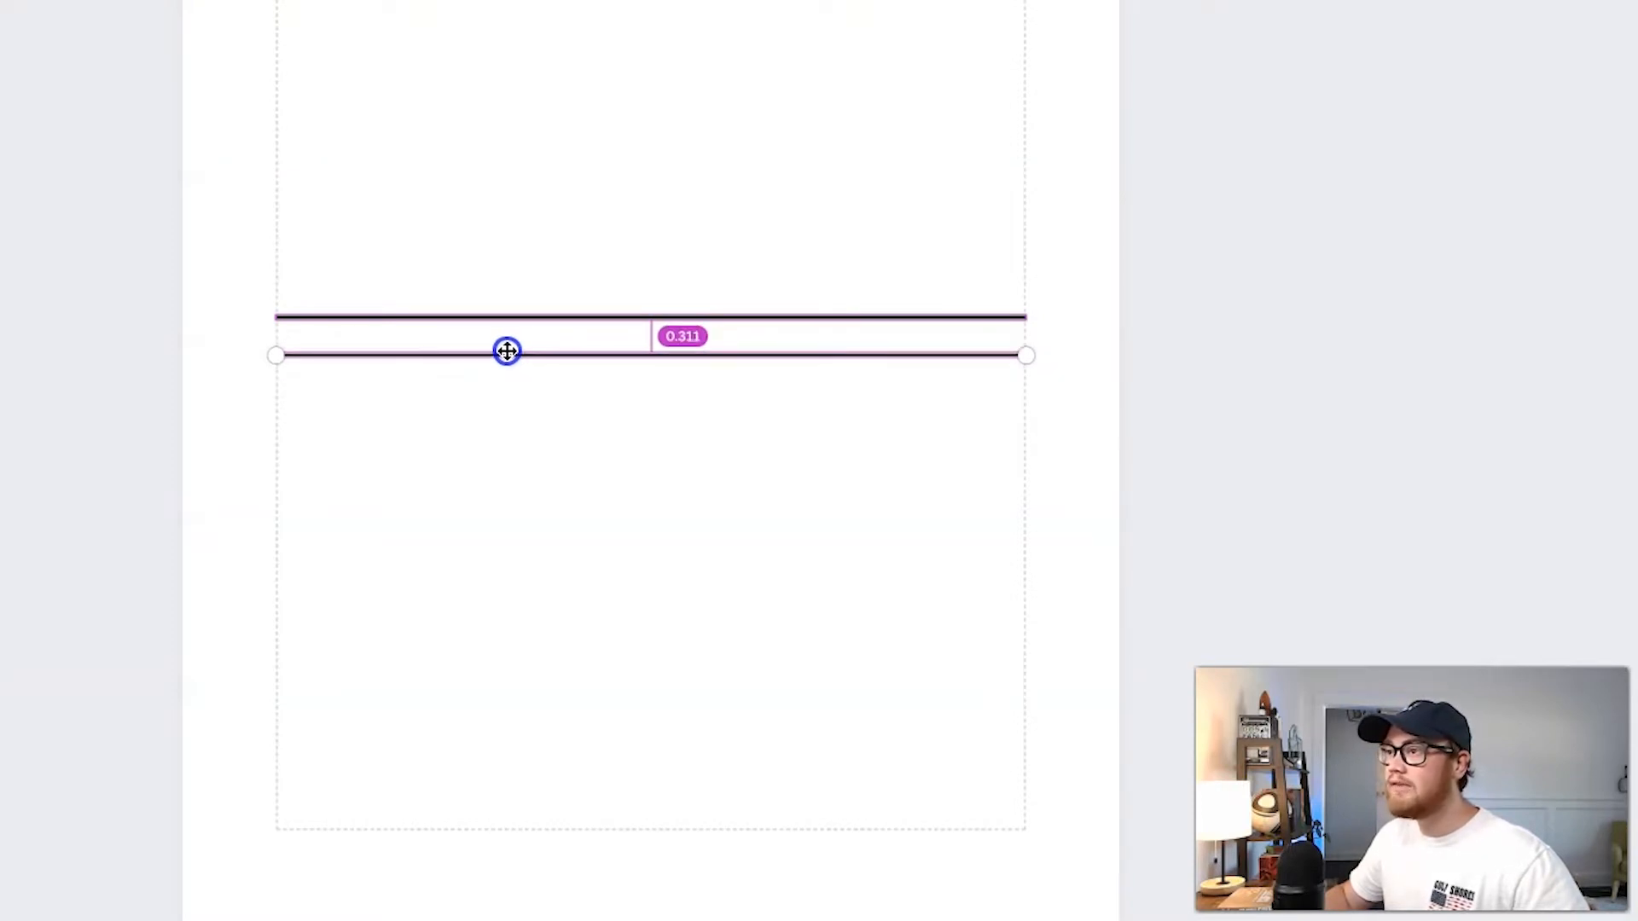
{"action": "left_click_drag", "start_coordinate": [507, 350], "coordinate": [507, 349]}
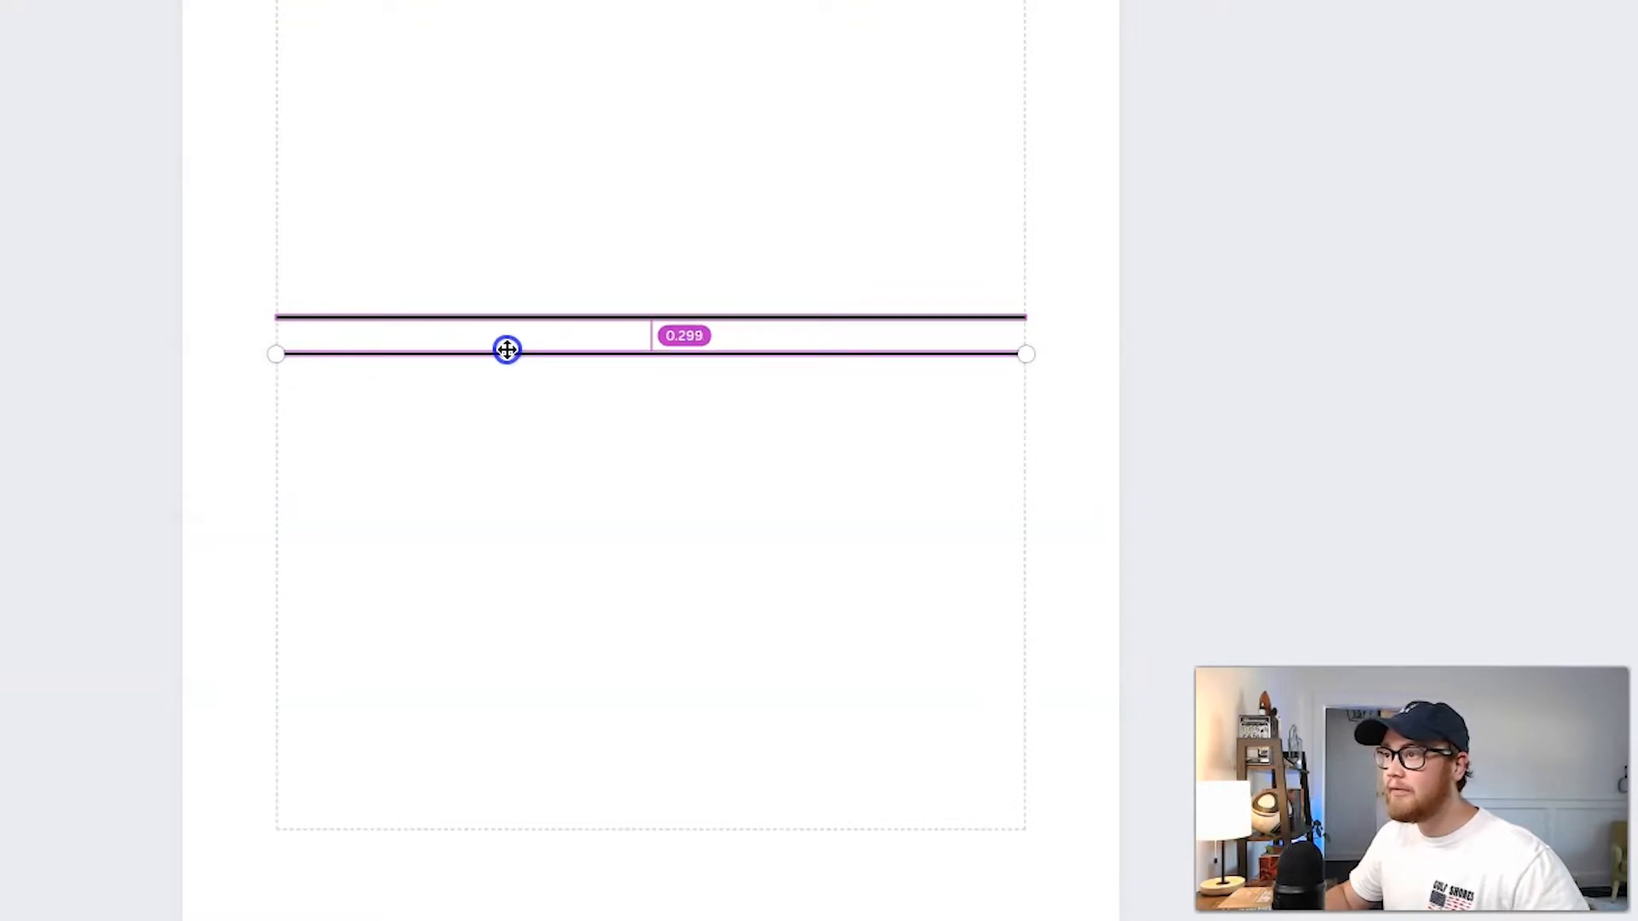
{"action": "left_click_drag", "start_coordinate": [507, 349], "coordinate": [504, 351]}
{"action": "left_click", "coordinate": [494, 376]}
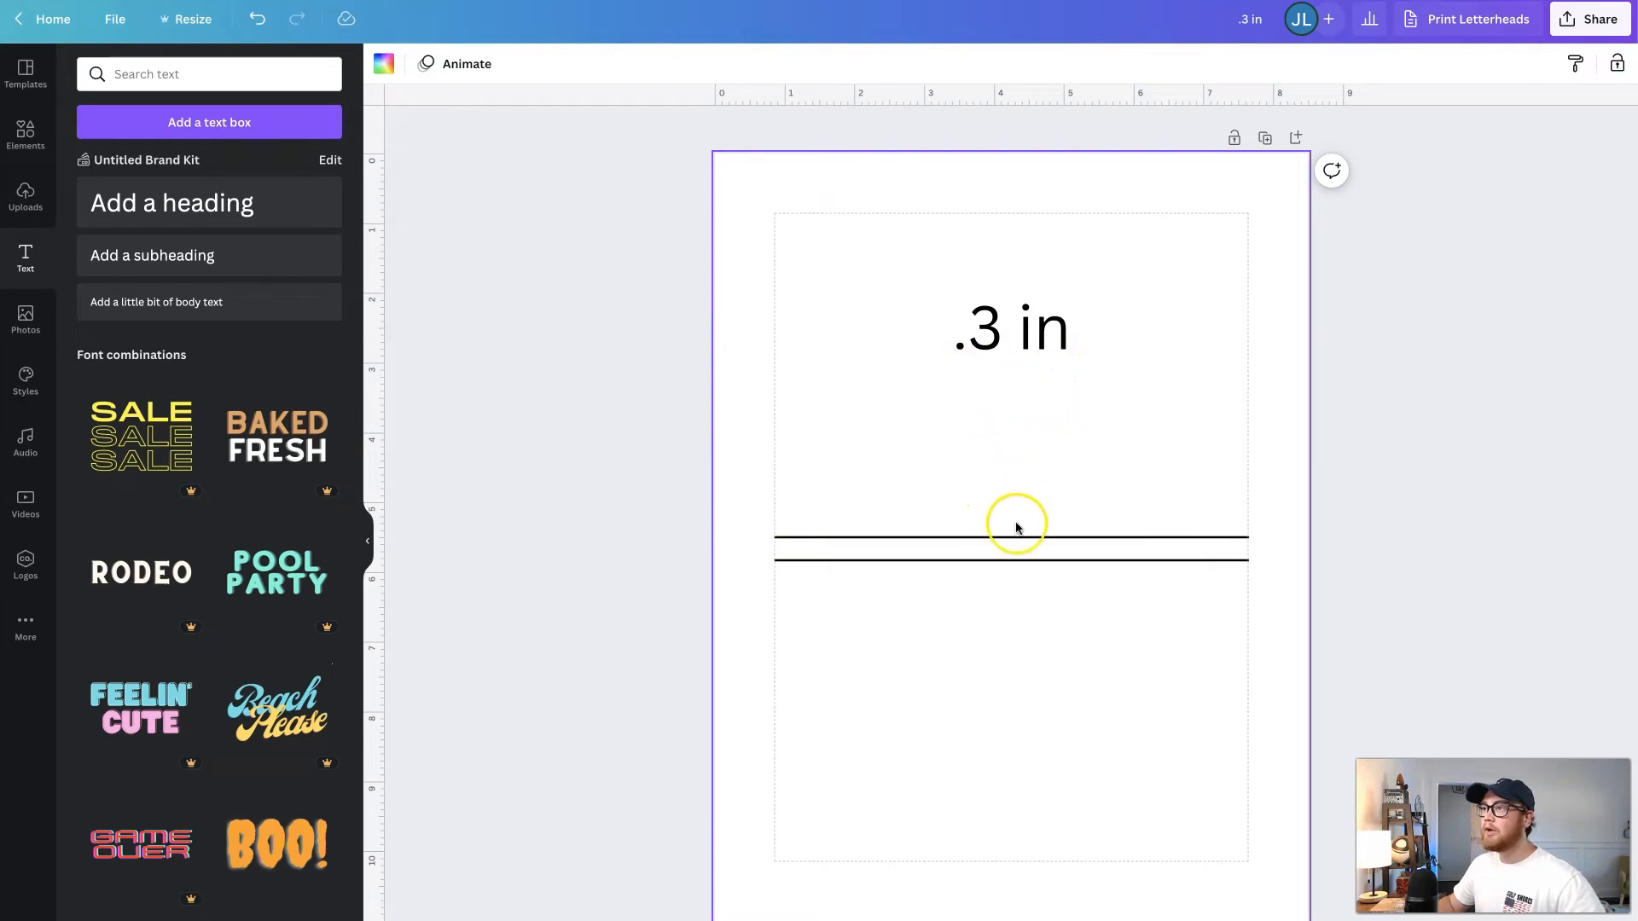
- Copy the ruled lines downward until six lines are spaced about 0.3 in apart
{"action": "left_click", "coordinate": [983, 560]}
{"action": "left_click_drag", "start_coordinate": [986, 575], "coordinate": [924, 530]}
{"action": "left_click", "coordinate": [939, 601]}
{"action": "left_click_drag", "start_coordinate": [929, 597], "coordinate": [926, 649]}
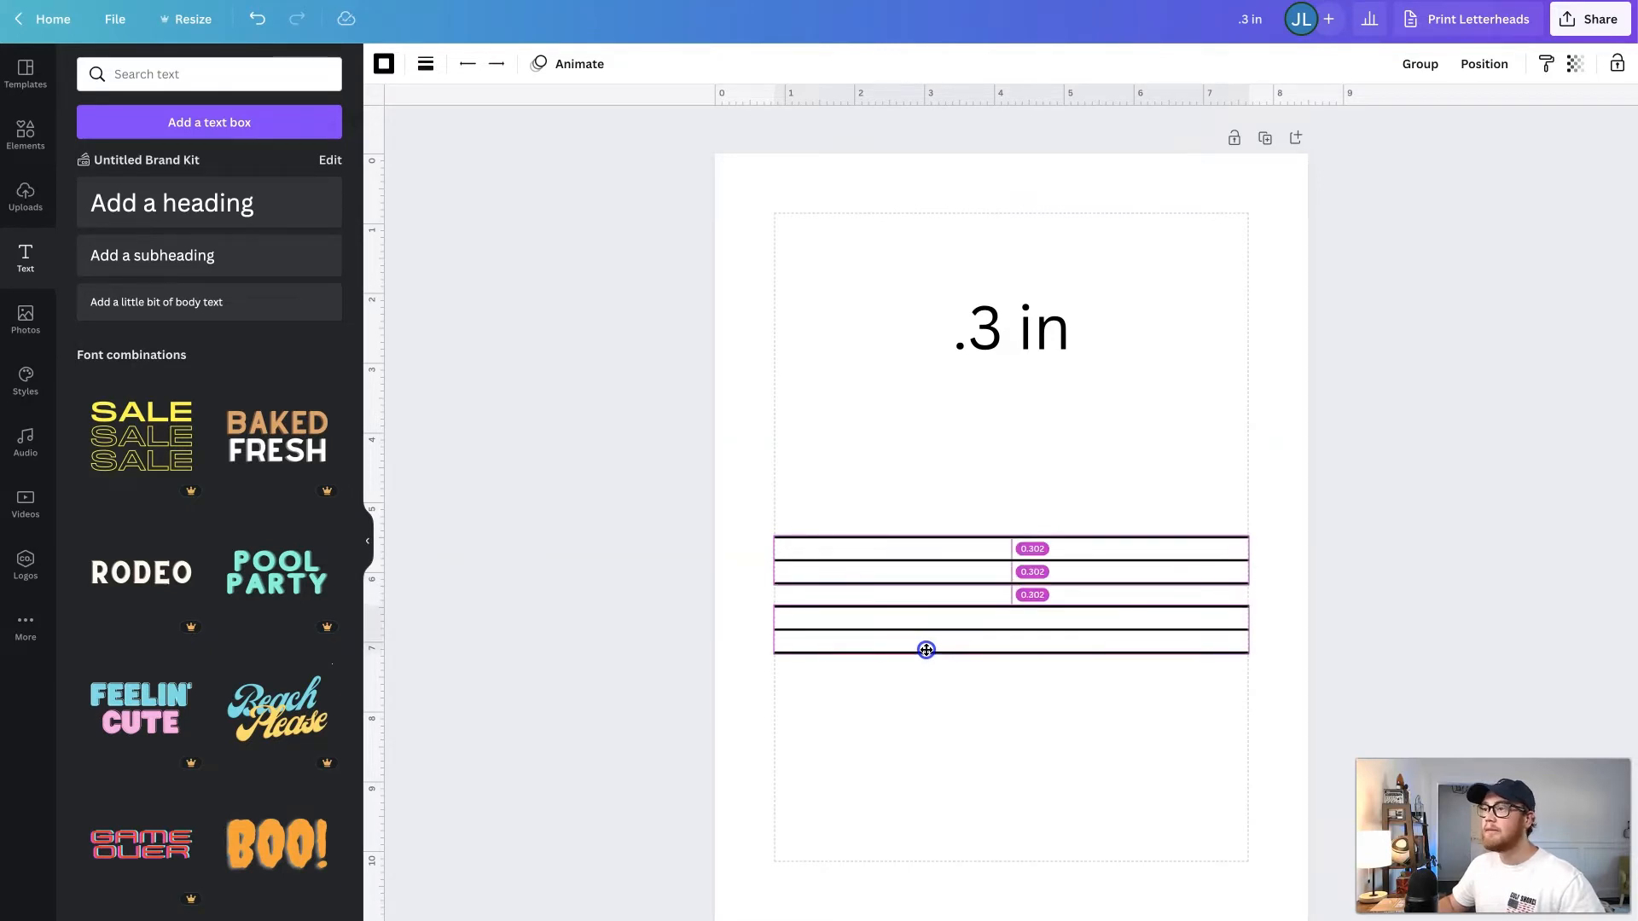
{"action": "left_click_drag", "start_coordinate": [927, 650], "coordinate": [925, 647]}
{"action": "left_click", "coordinate": [913, 687]}
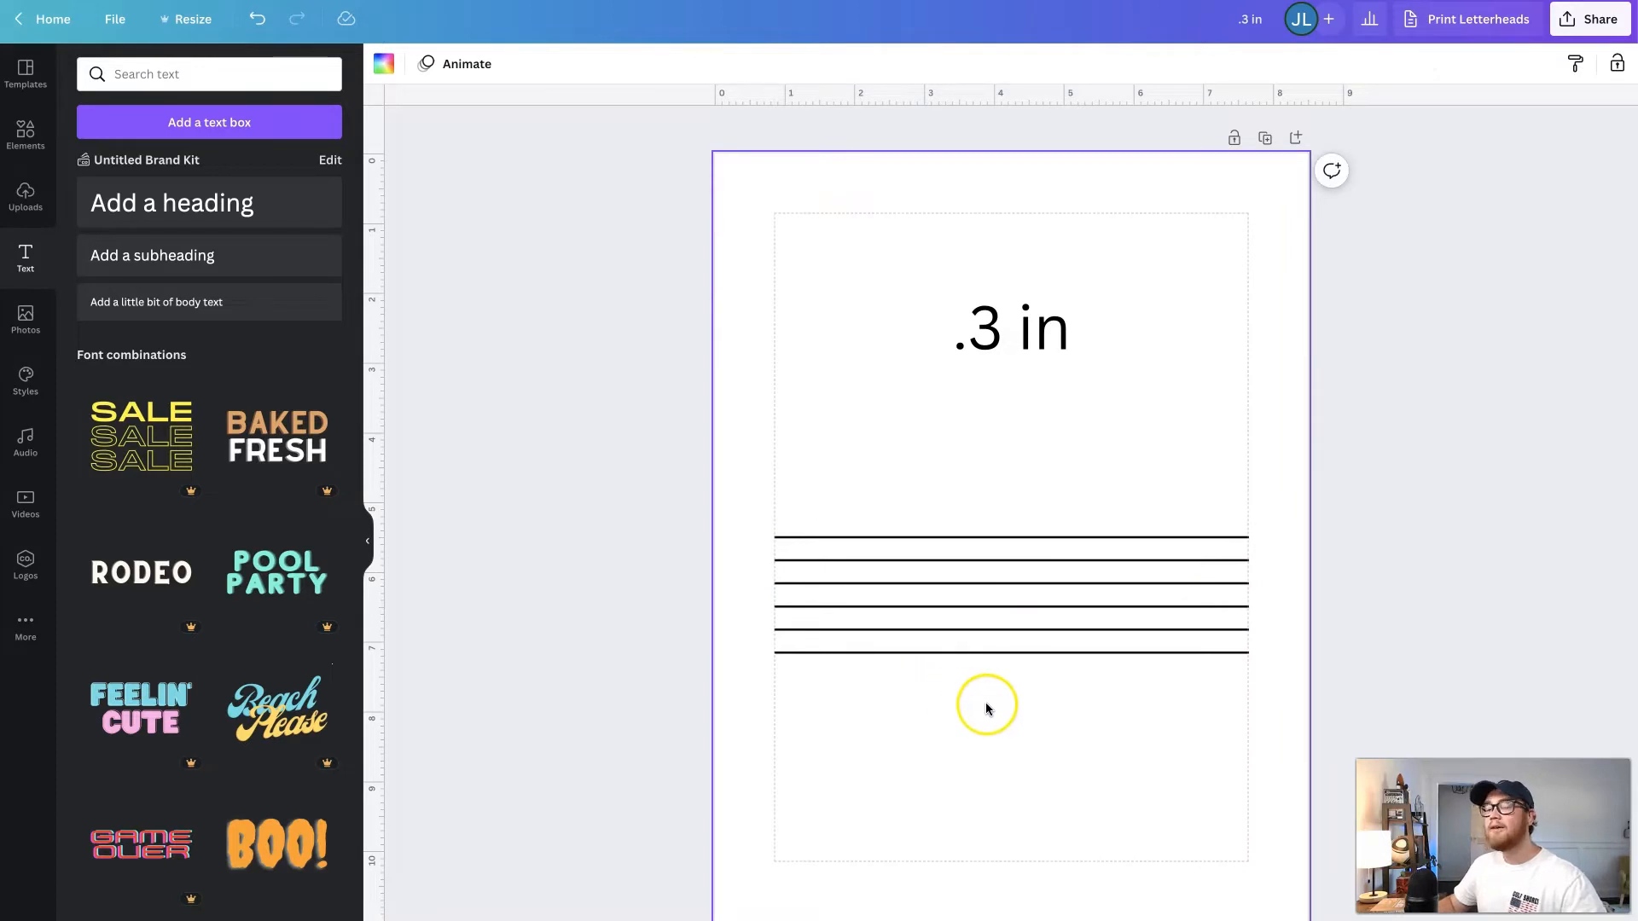
- Add six more lines down toward the bottom margin and space all twelve evenly with Tidy up
{"action": "left_click_drag", "start_coordinate": [1159, 650], "coordinate": [1145, 817]}
{"action": "left_click", "coordinate": [1123, 830]}
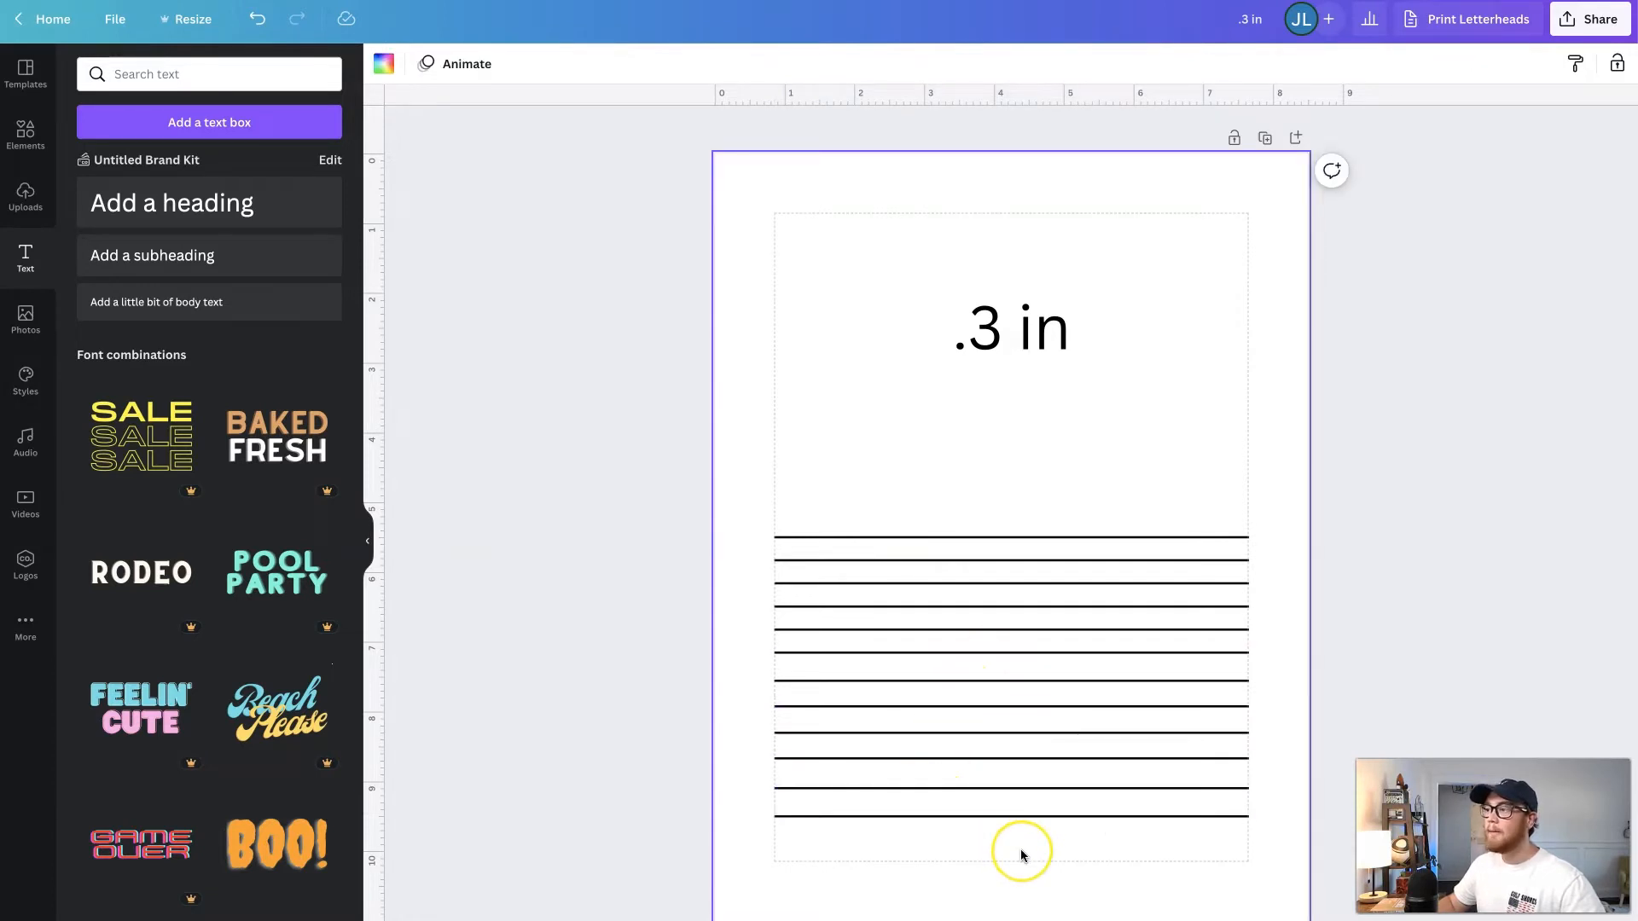
{"action": "left_click", "coordinate": [1233, 821]}
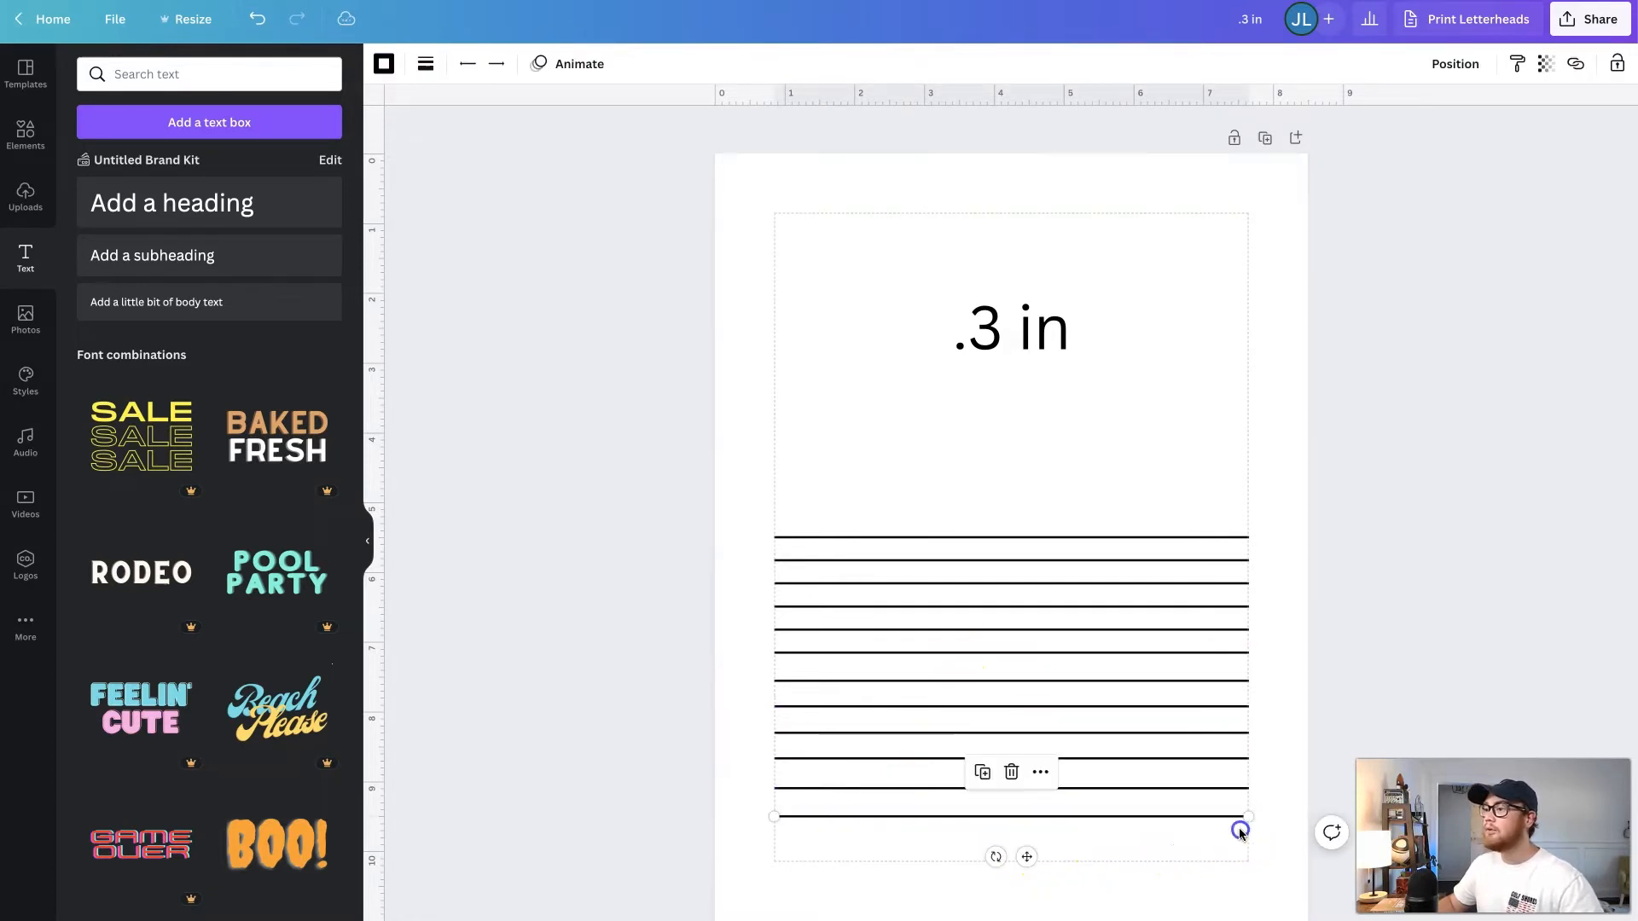
{"action": "left_click_drag", "start_coordinate": [1211, 853], "coordinate": [1022, 496]}
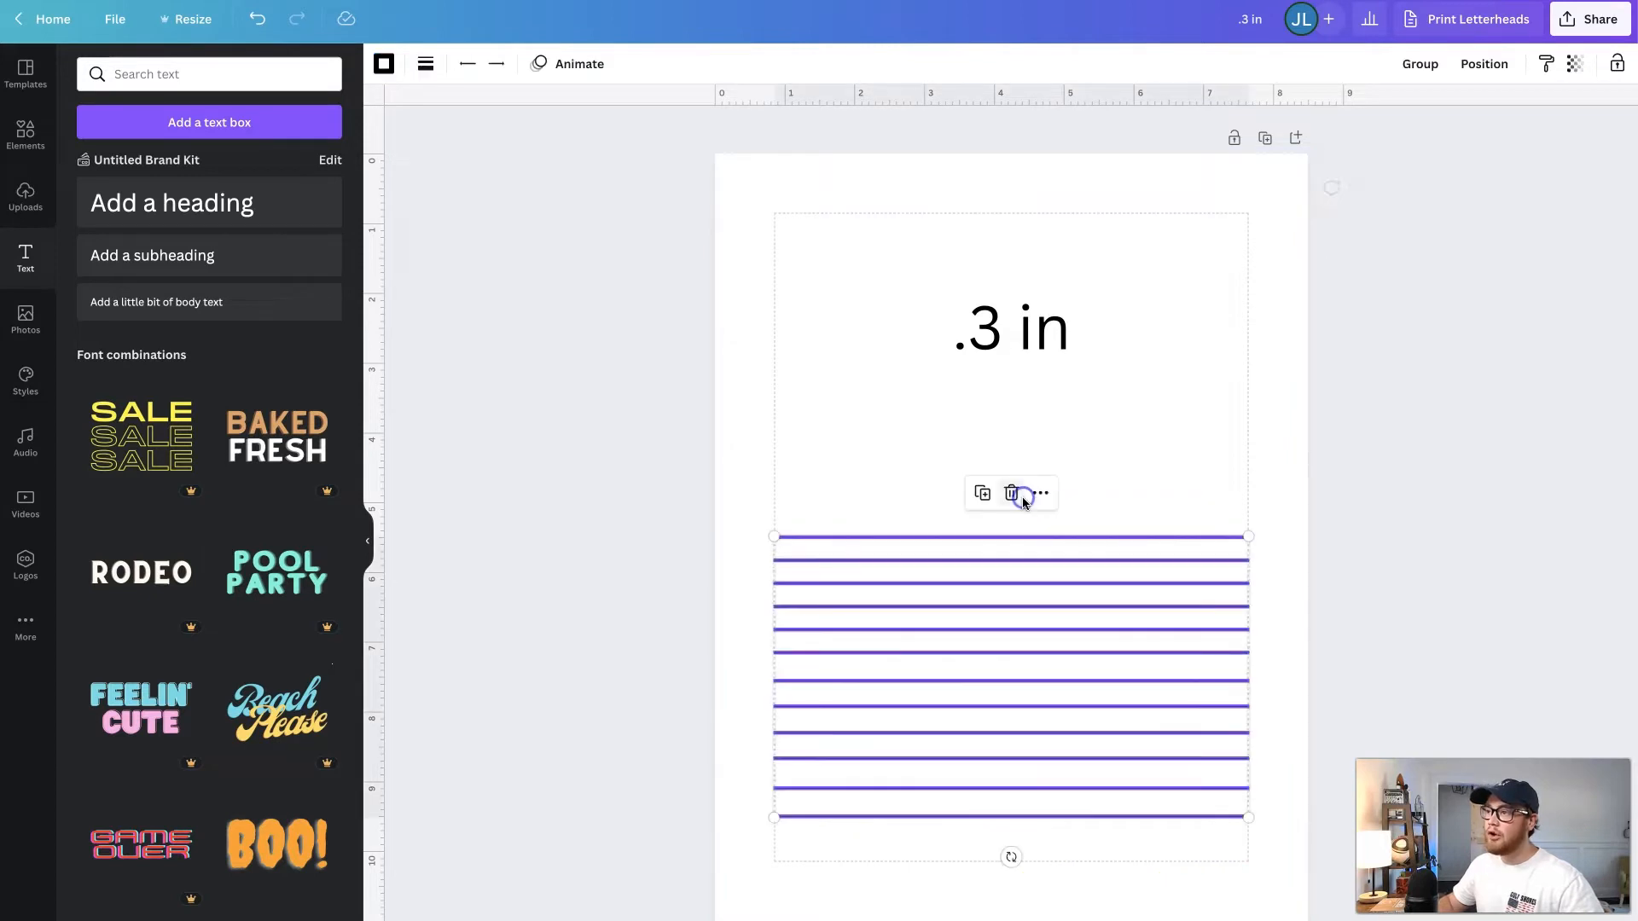
{"action": "left_click", "coordinate": [1485, 64]}
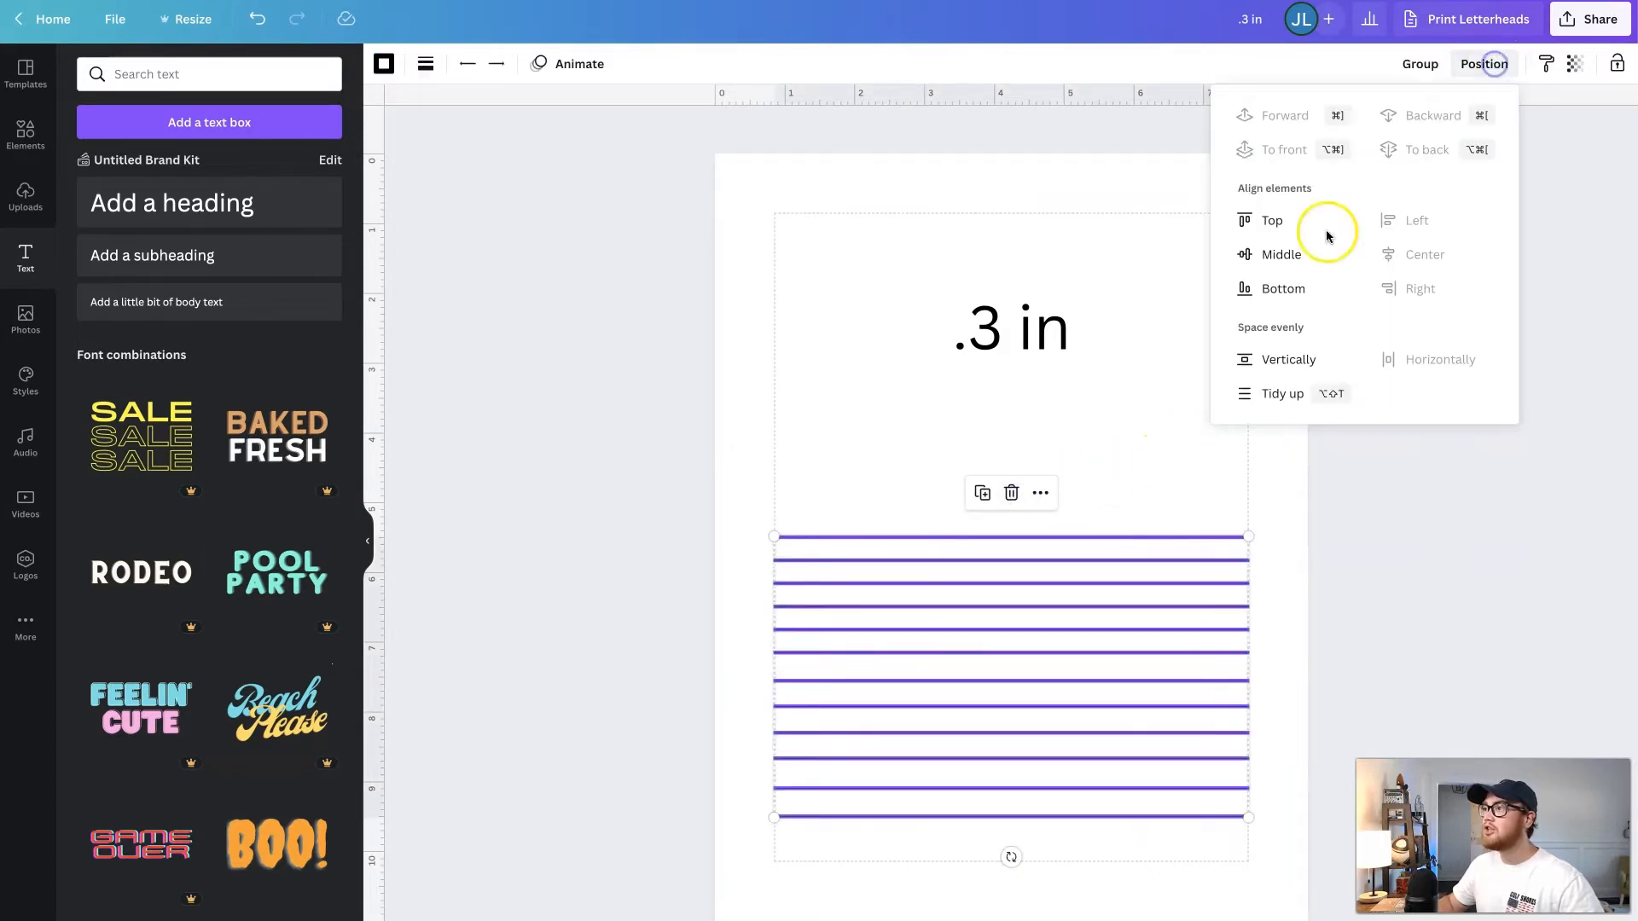
{"action": "left_click", "coordinate": [1288, 397]}
{"action": "left_click", "coordinate": [1177, 468]}
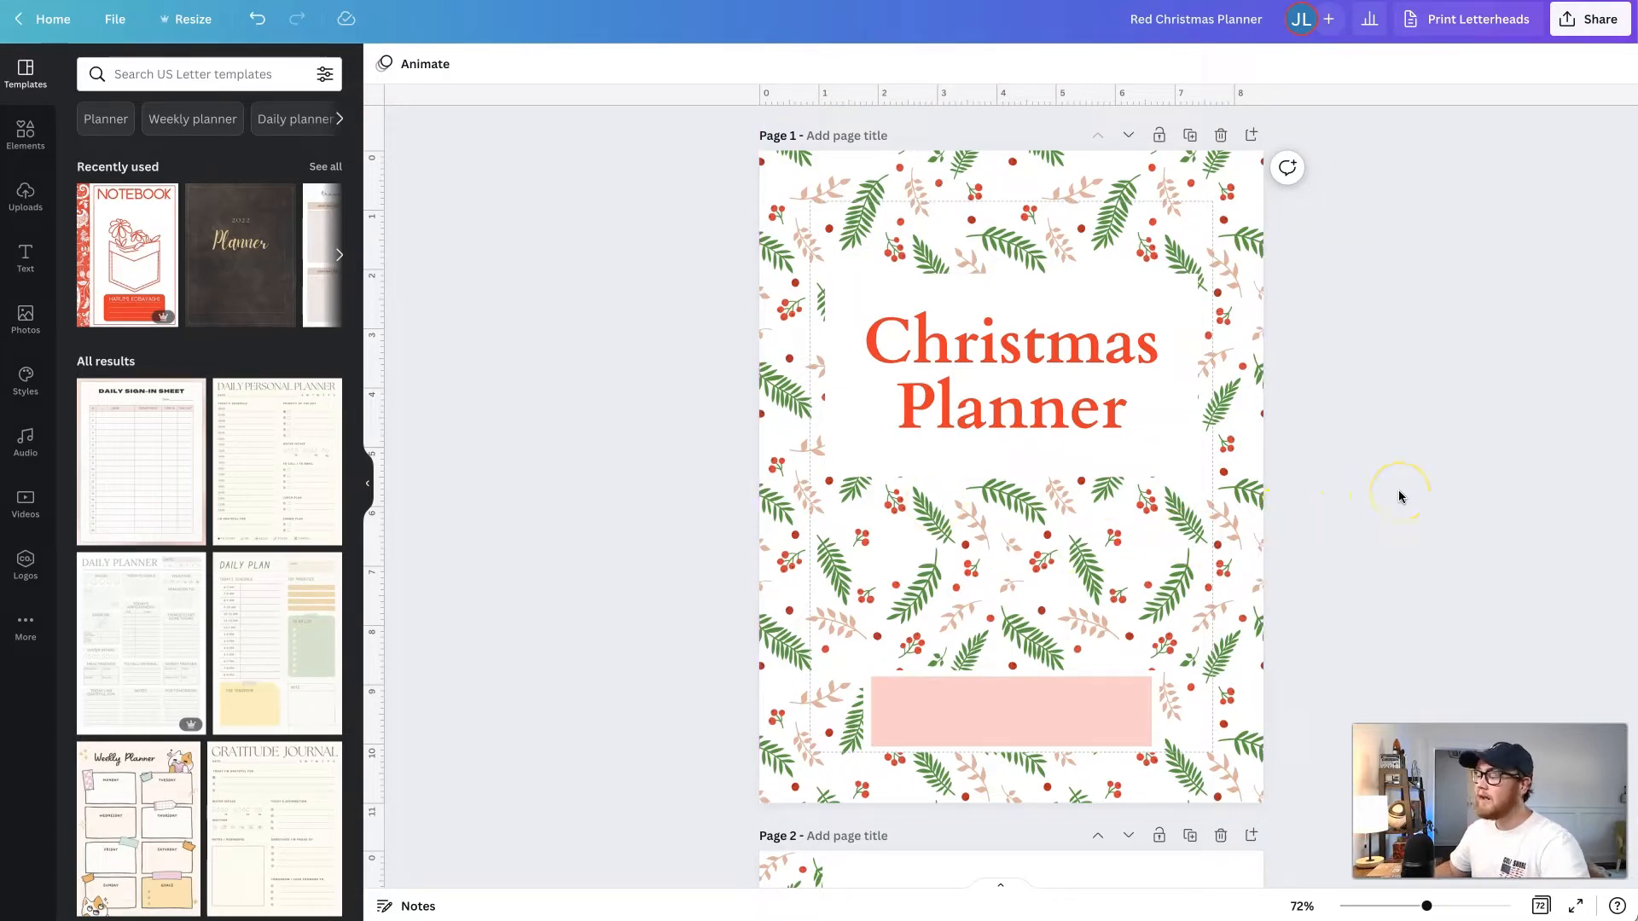
- Show the Red Christmas Planner's pages in grid view and look through them
{"action": "left_click", "coordinate": [1401, 426]}
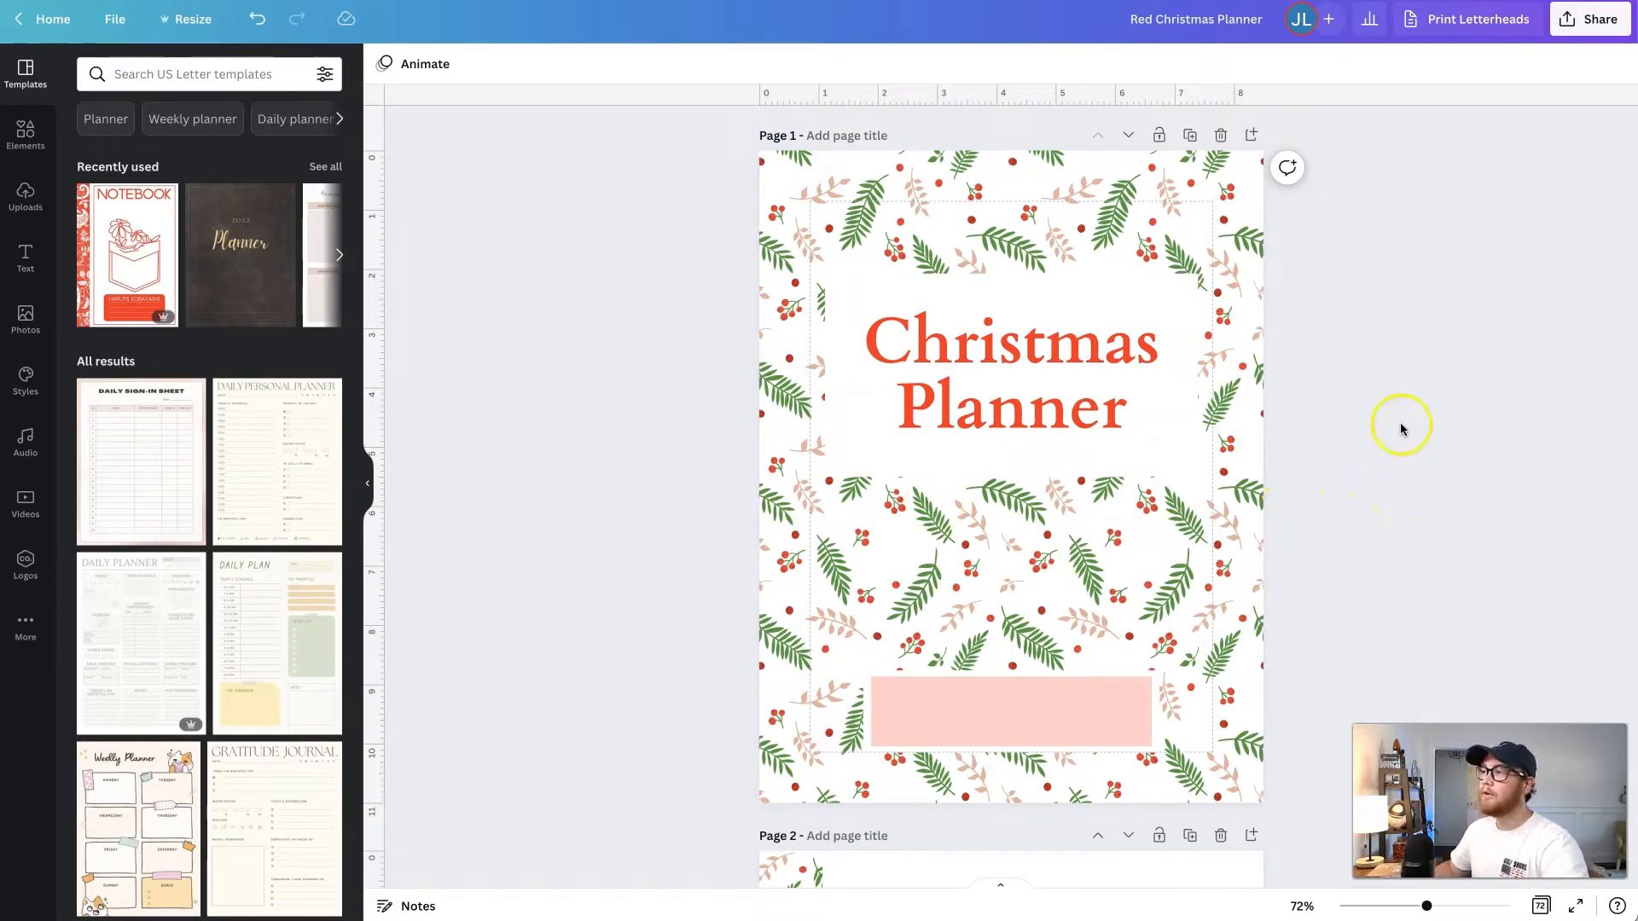
{"action": "left_click", "coordinate": [1422, 571]}
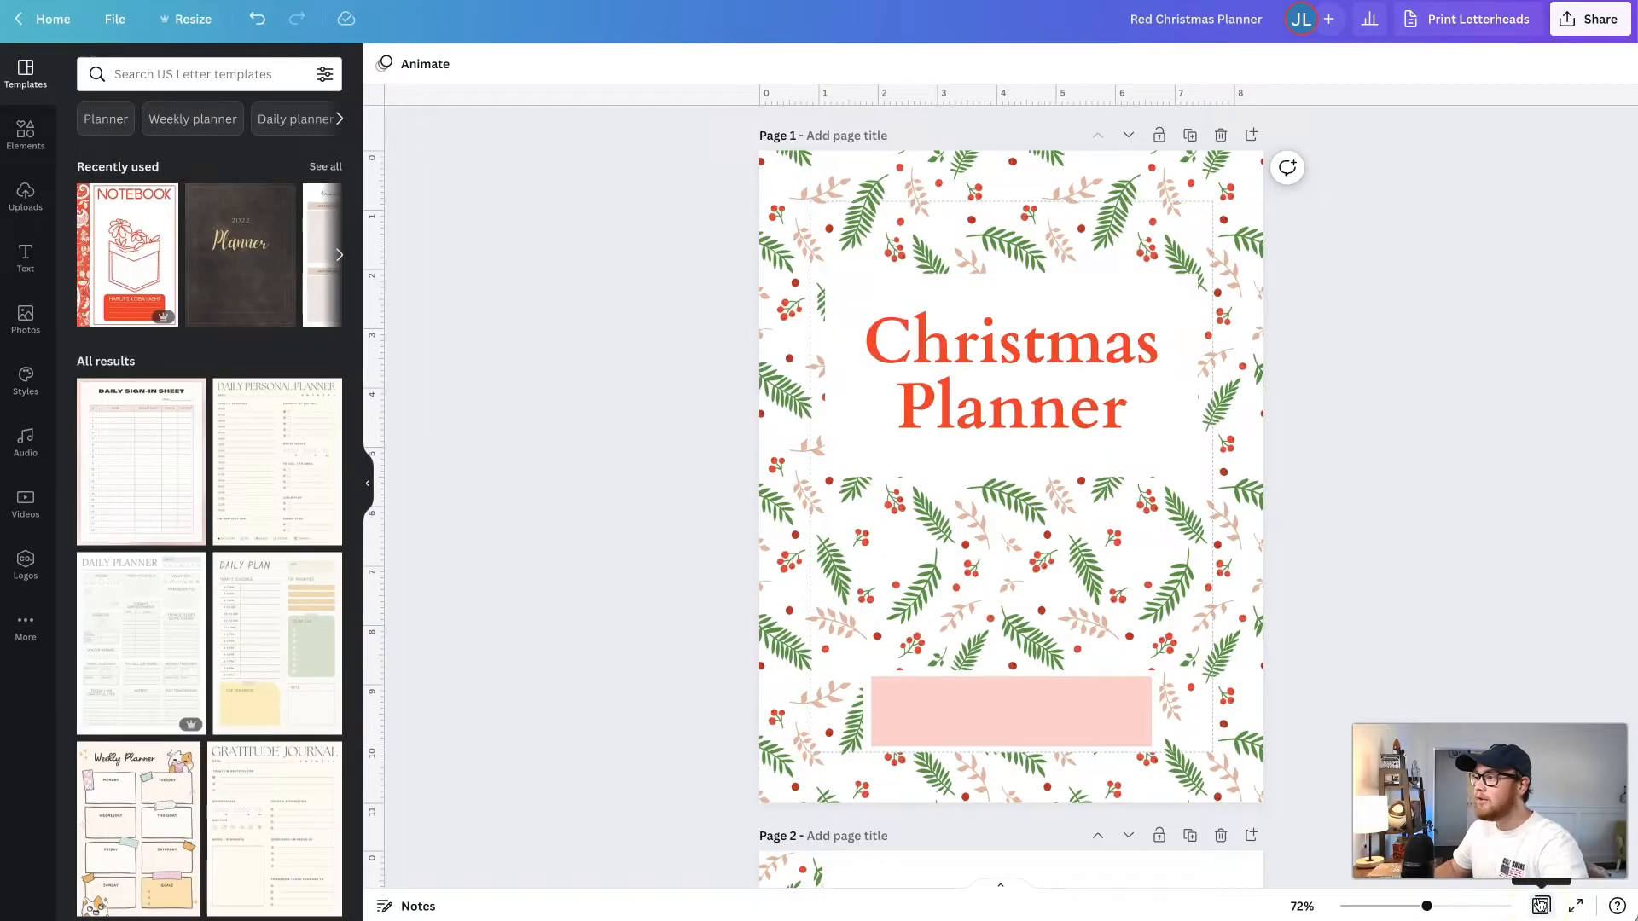
{"action": "left_click", "coordinate": [1541, 904]}
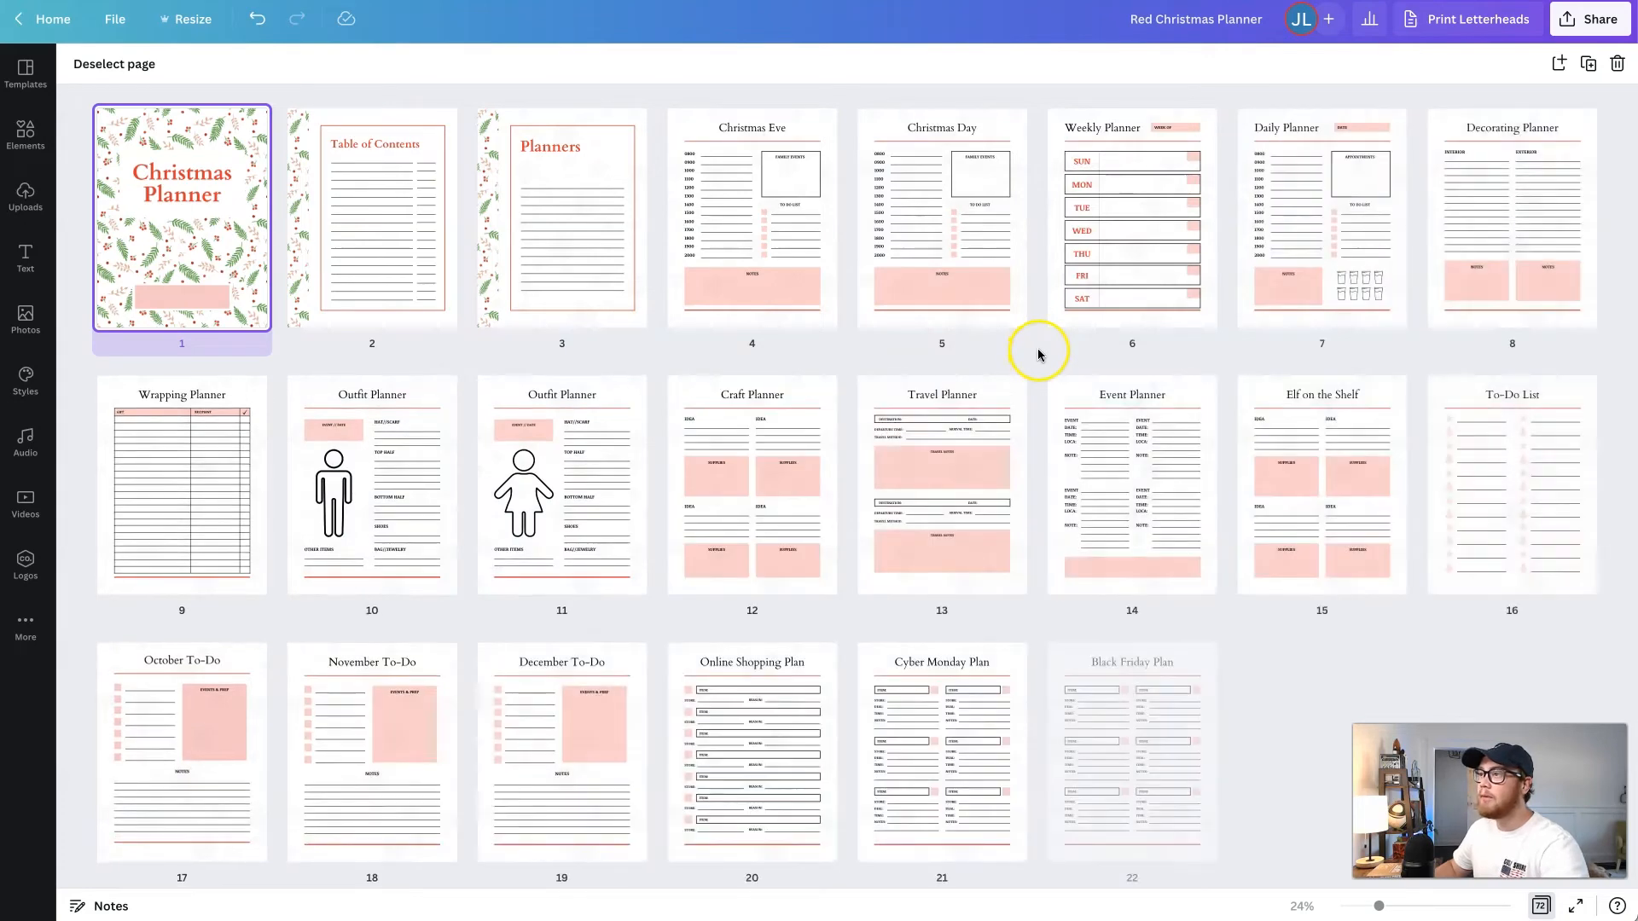
{"action": "scroll", "coordinate": [1036, 350], "scroll_direction": "down", "scroll_amount": 5}
{"action": "scroll", "coordinate": [1033, 391], "scroll_direction": "down", "scroll_amount": 10}
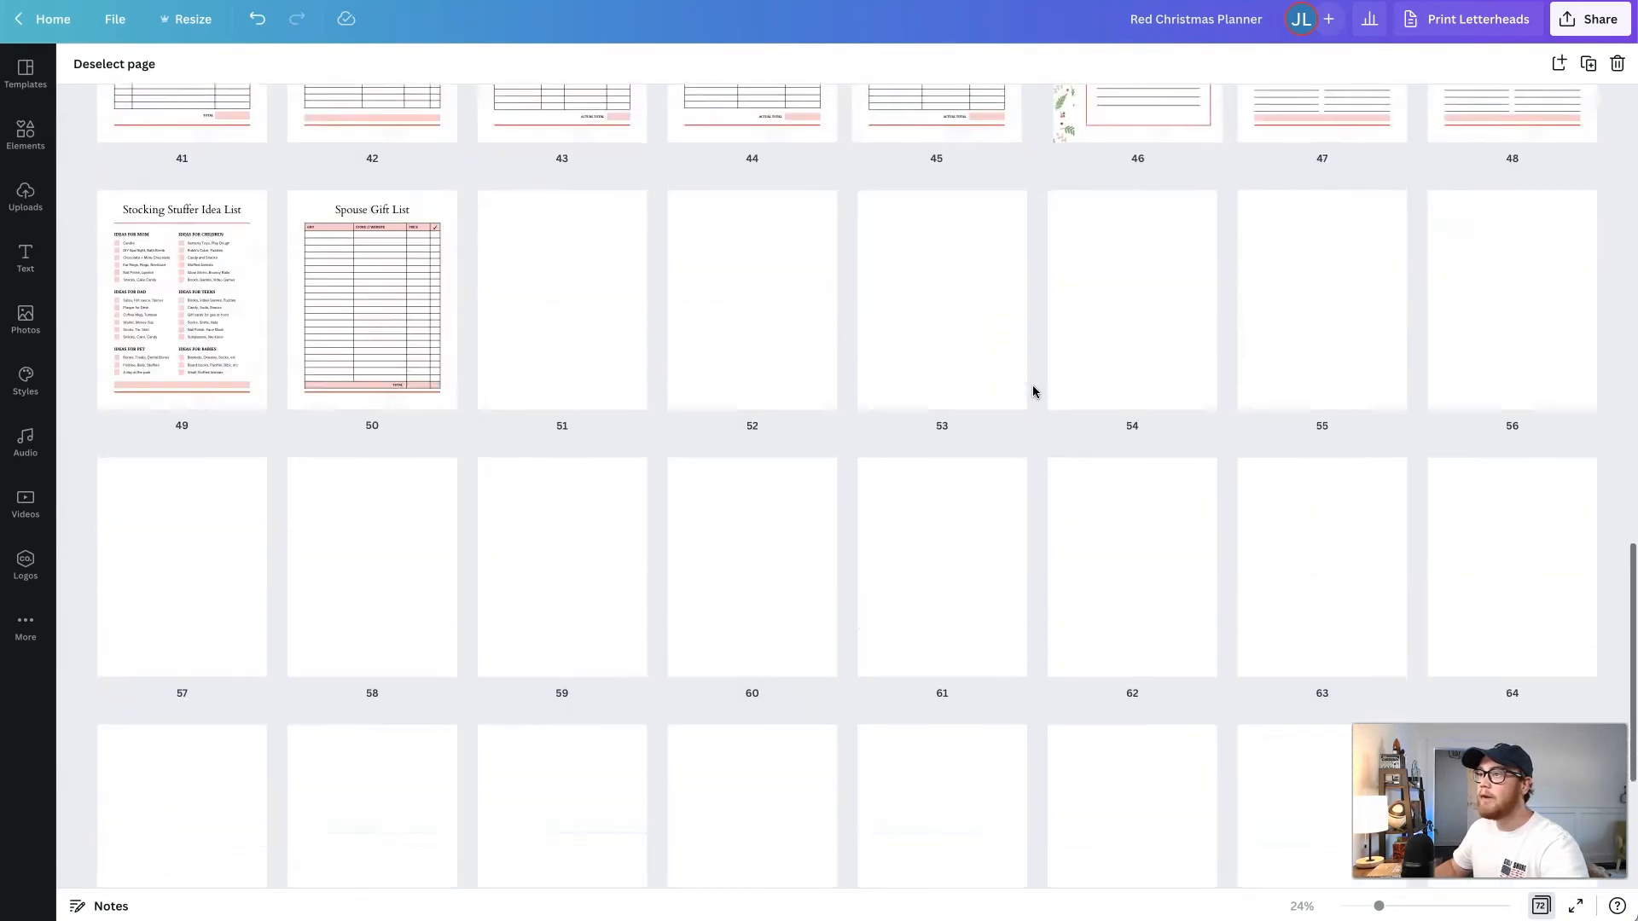
{"action": "scroll", "coordinate": [1033, 391], "scroll_direction": "up", "scroll_amount": 15}
{"action": "mouse_move", "coordinate": [1032, 391]}
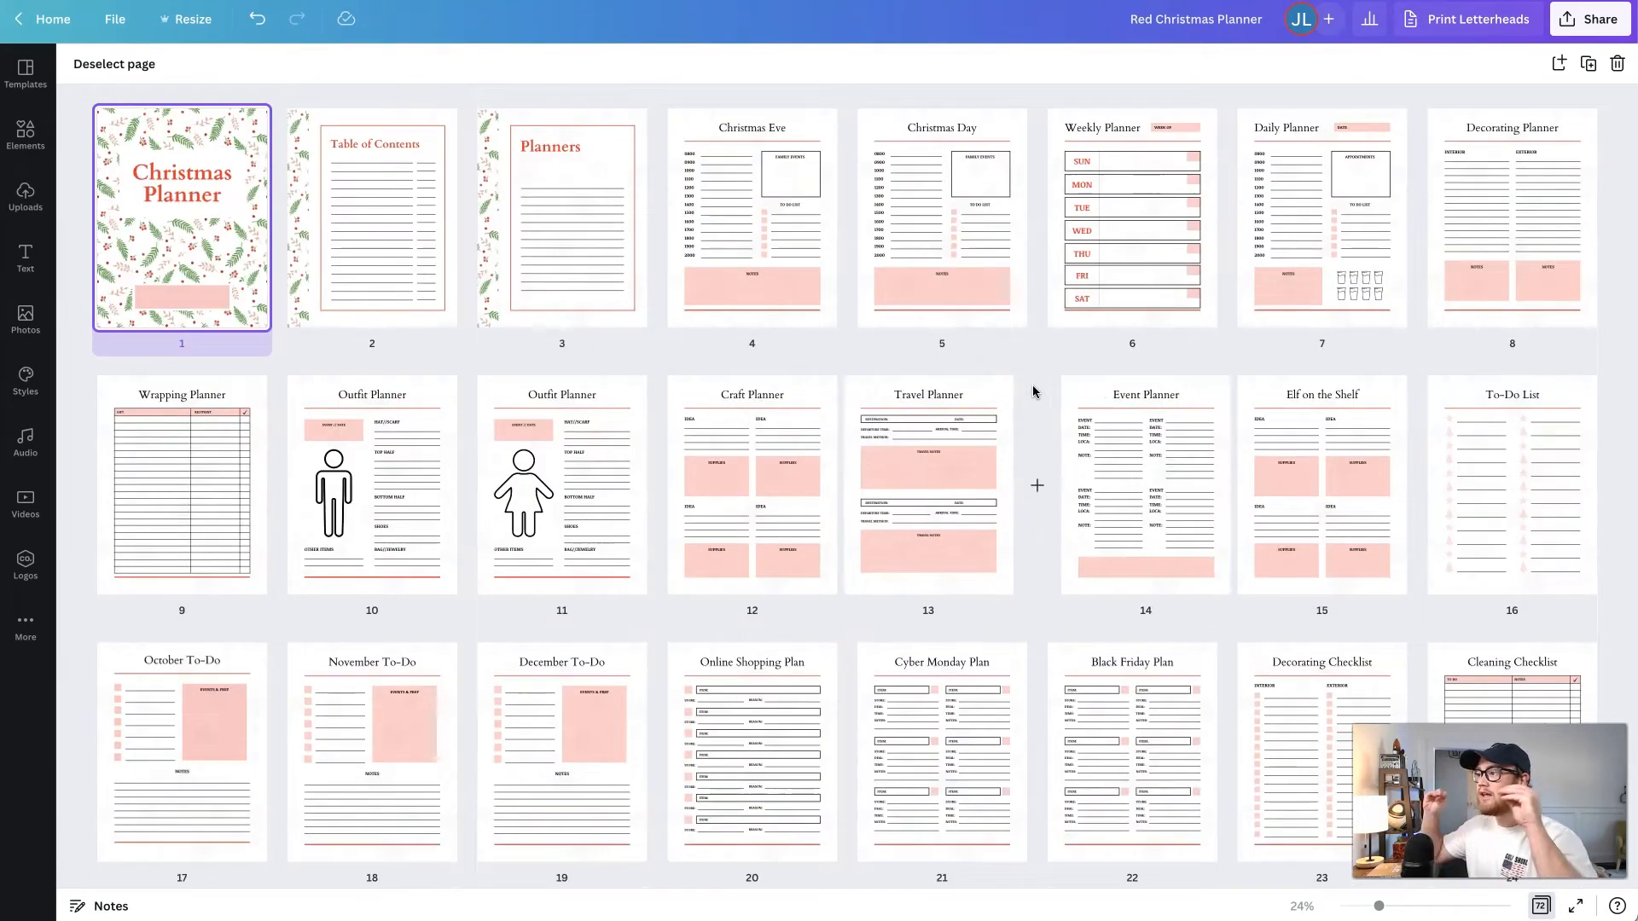
{"action": "scroll", "coordinate": [1032, 392], "scroll_direction": "down", "scroll_amount": 1}
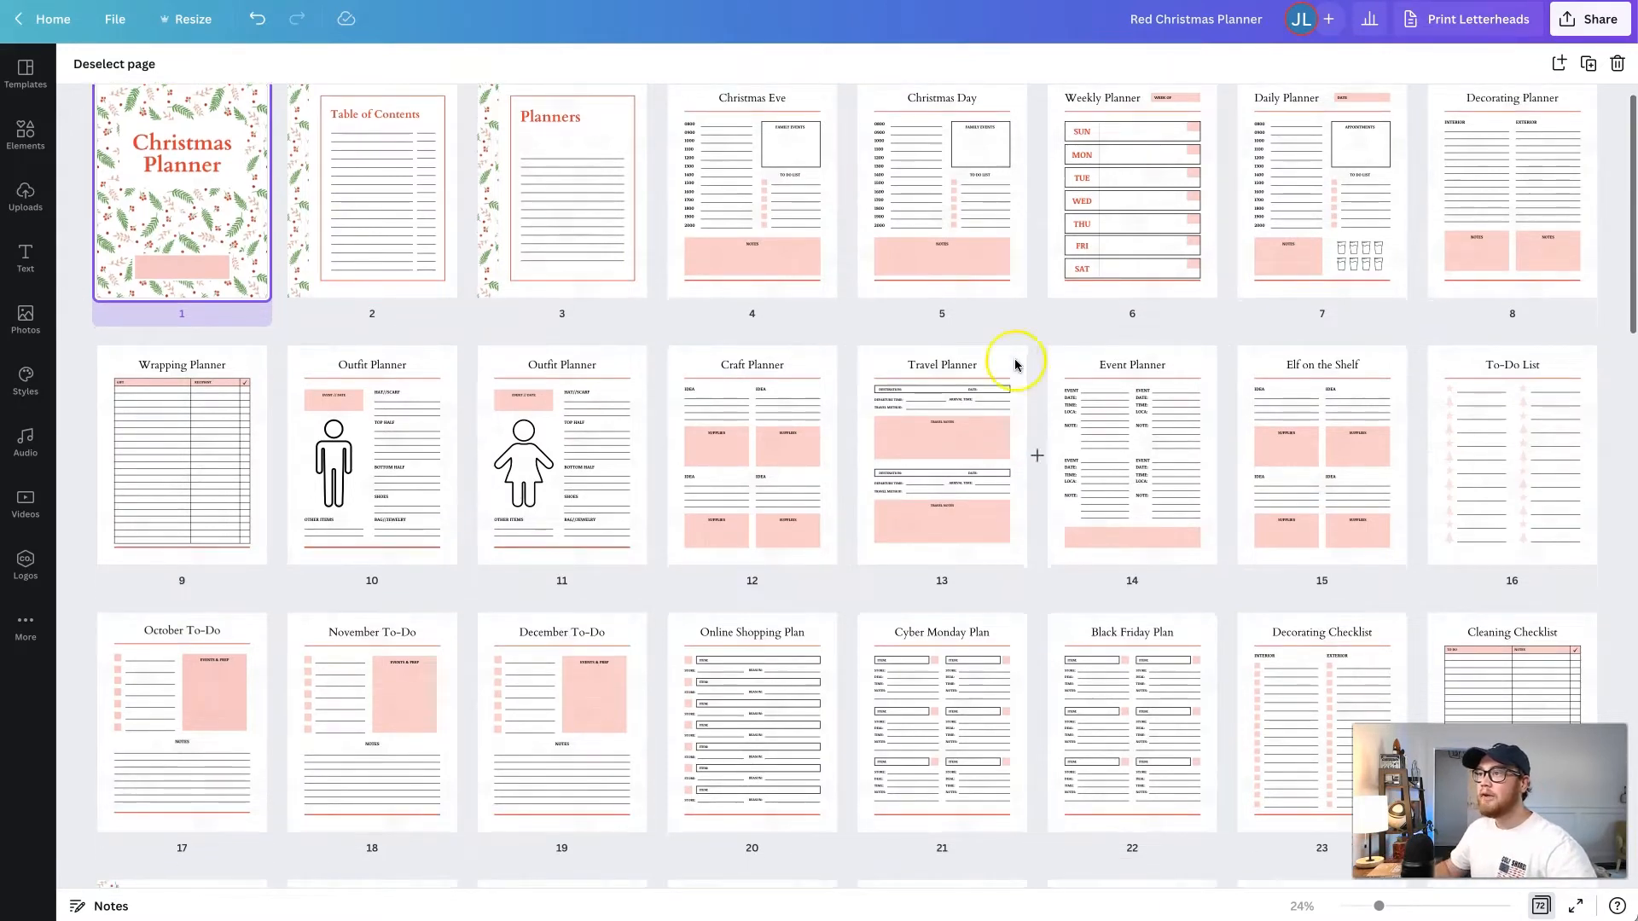
- Move the Travel Planner page from position 13 to directly after the December To-Do page
{"action": "left_click_drag", "start_coordinate": [944, 414], "coordinate": [673, 680]}
{"action": "left_click_drag", "start_coordinate": [849, 454], "coordinate": [936, 413]}
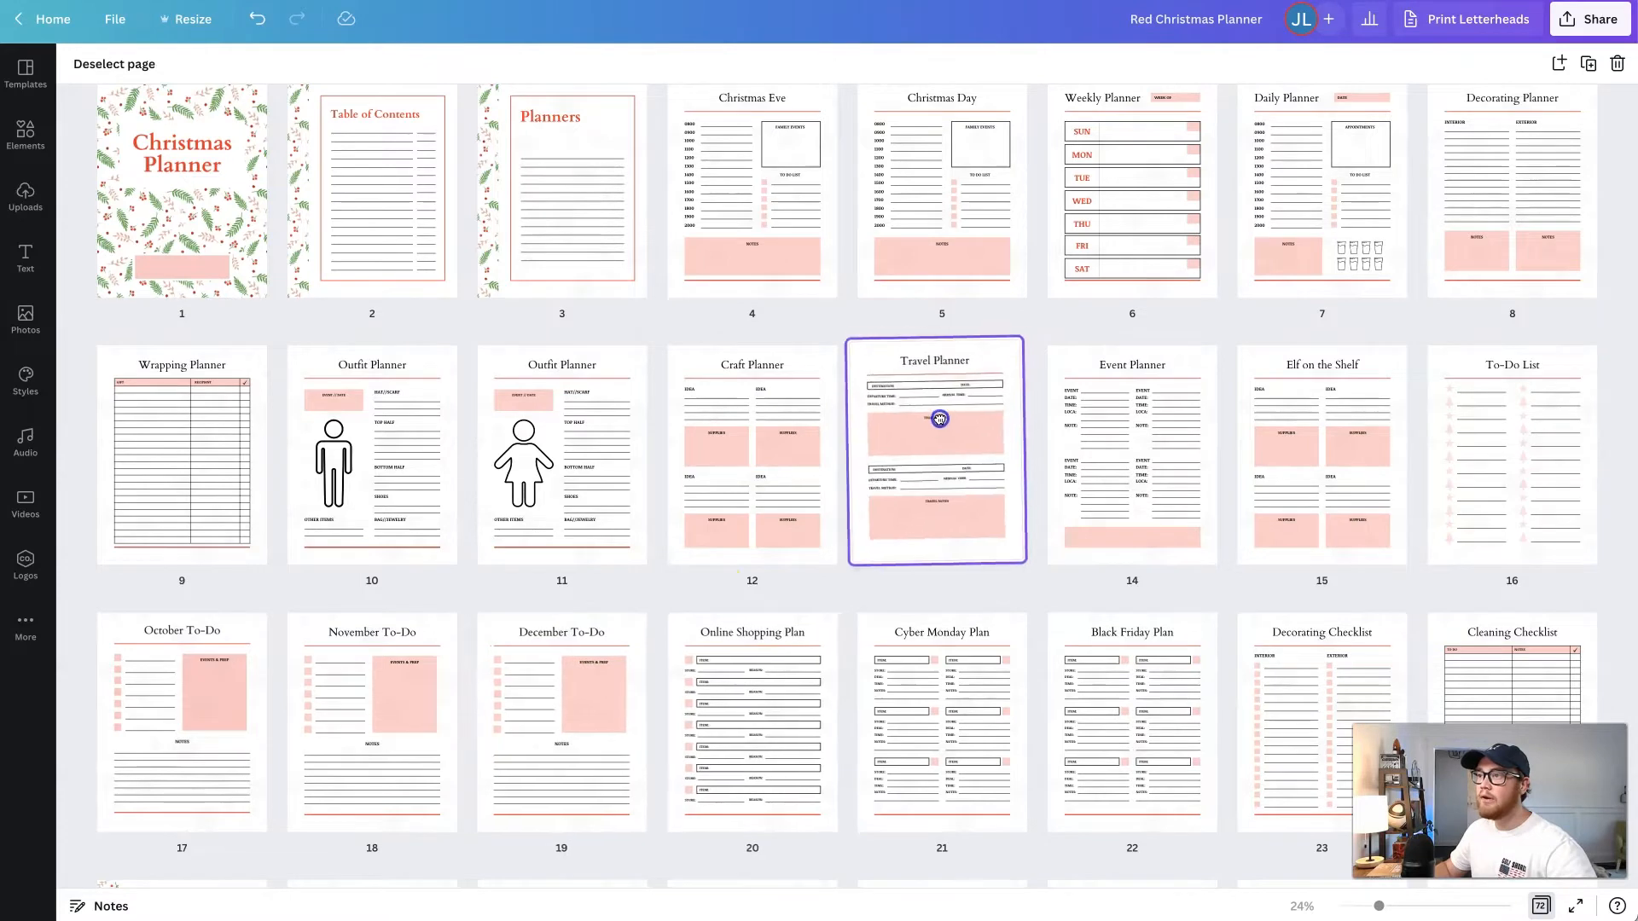
{"action": "left_click_drag", "start_coordinate": [912, 530], "coordinate": [683, 723]}
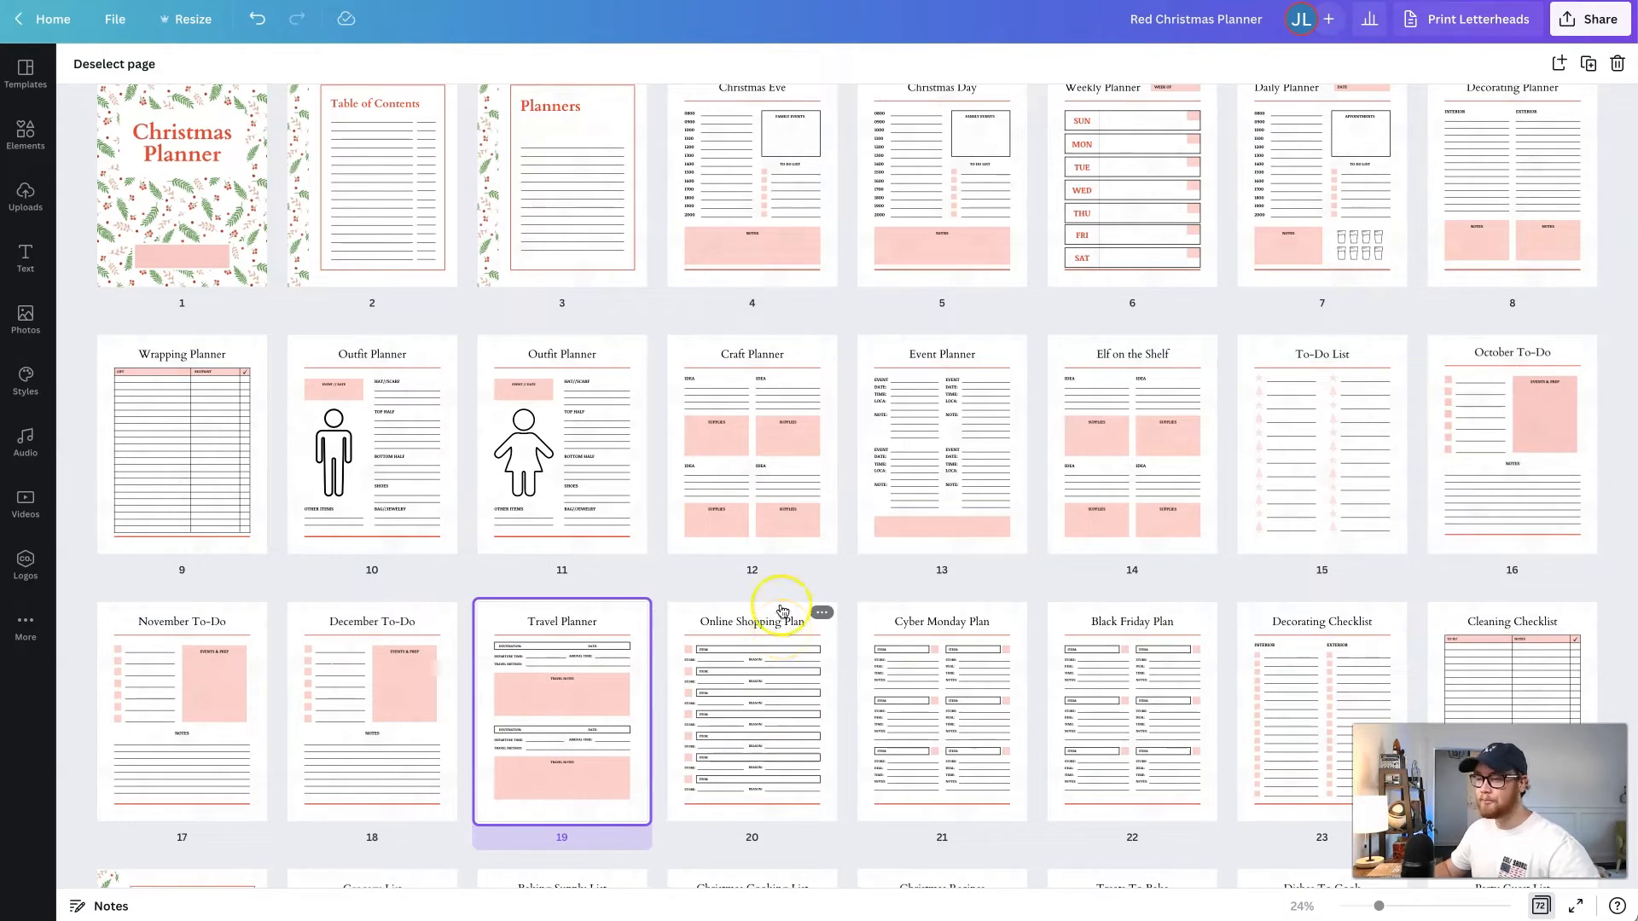
- Select the Craft Planner, Event Planner, Elf on the Shelf and To-Do List pages and move them together after Online Shopping Plan
{"action": "left_click", "coordinate": [757, 437]}
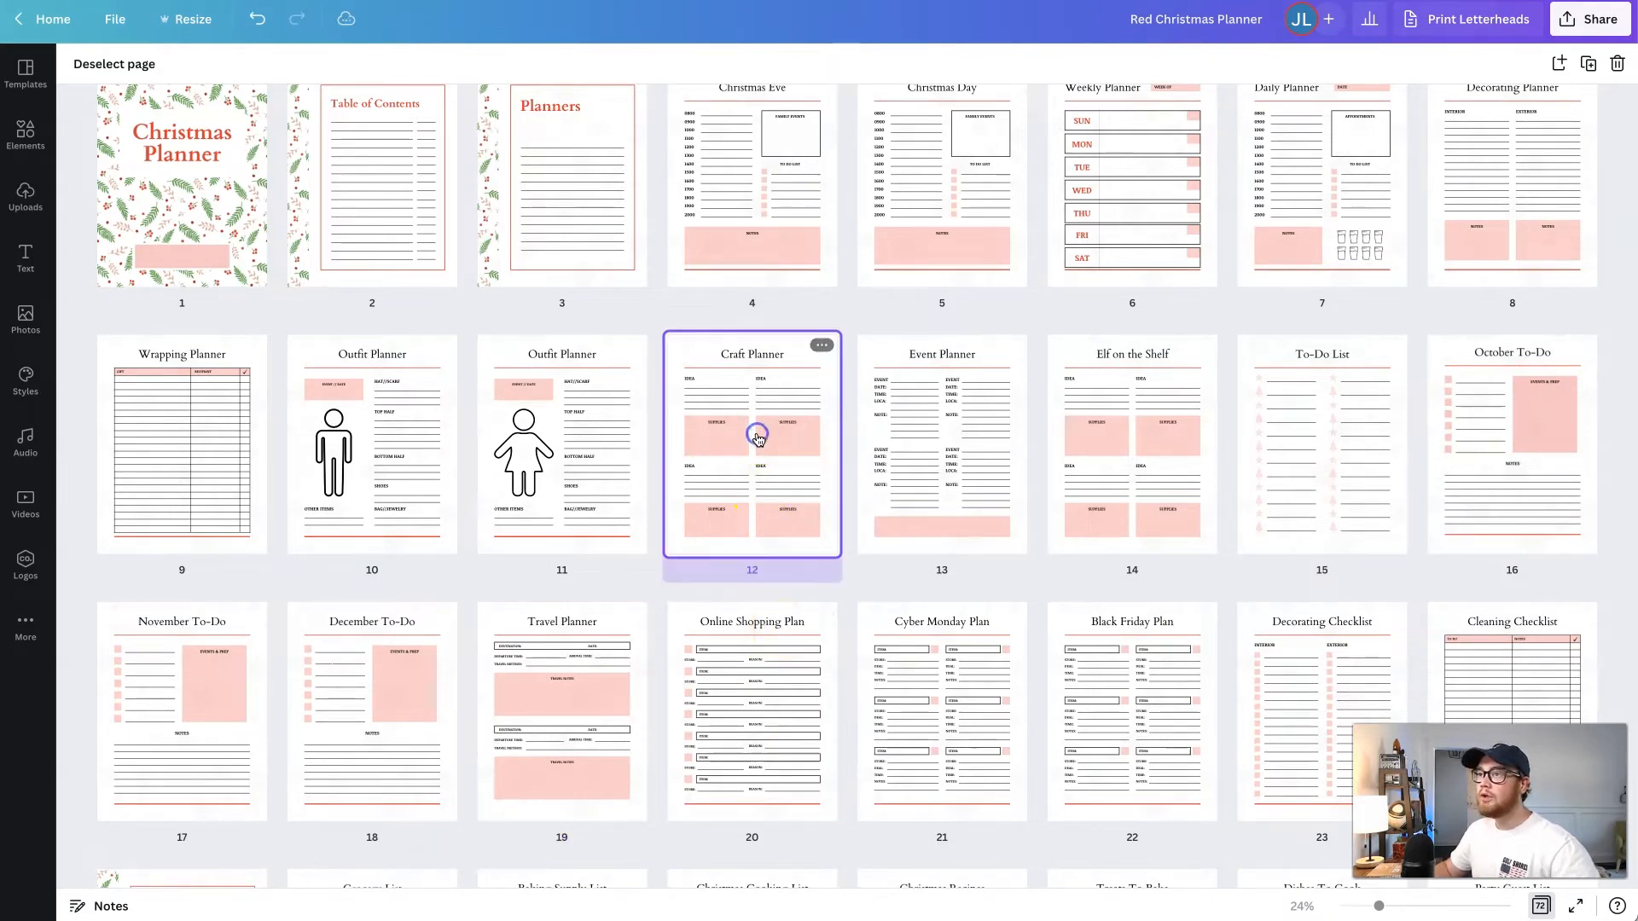
{"action": "left_click", "coordinate": [1301, 431], "text": "shift"}
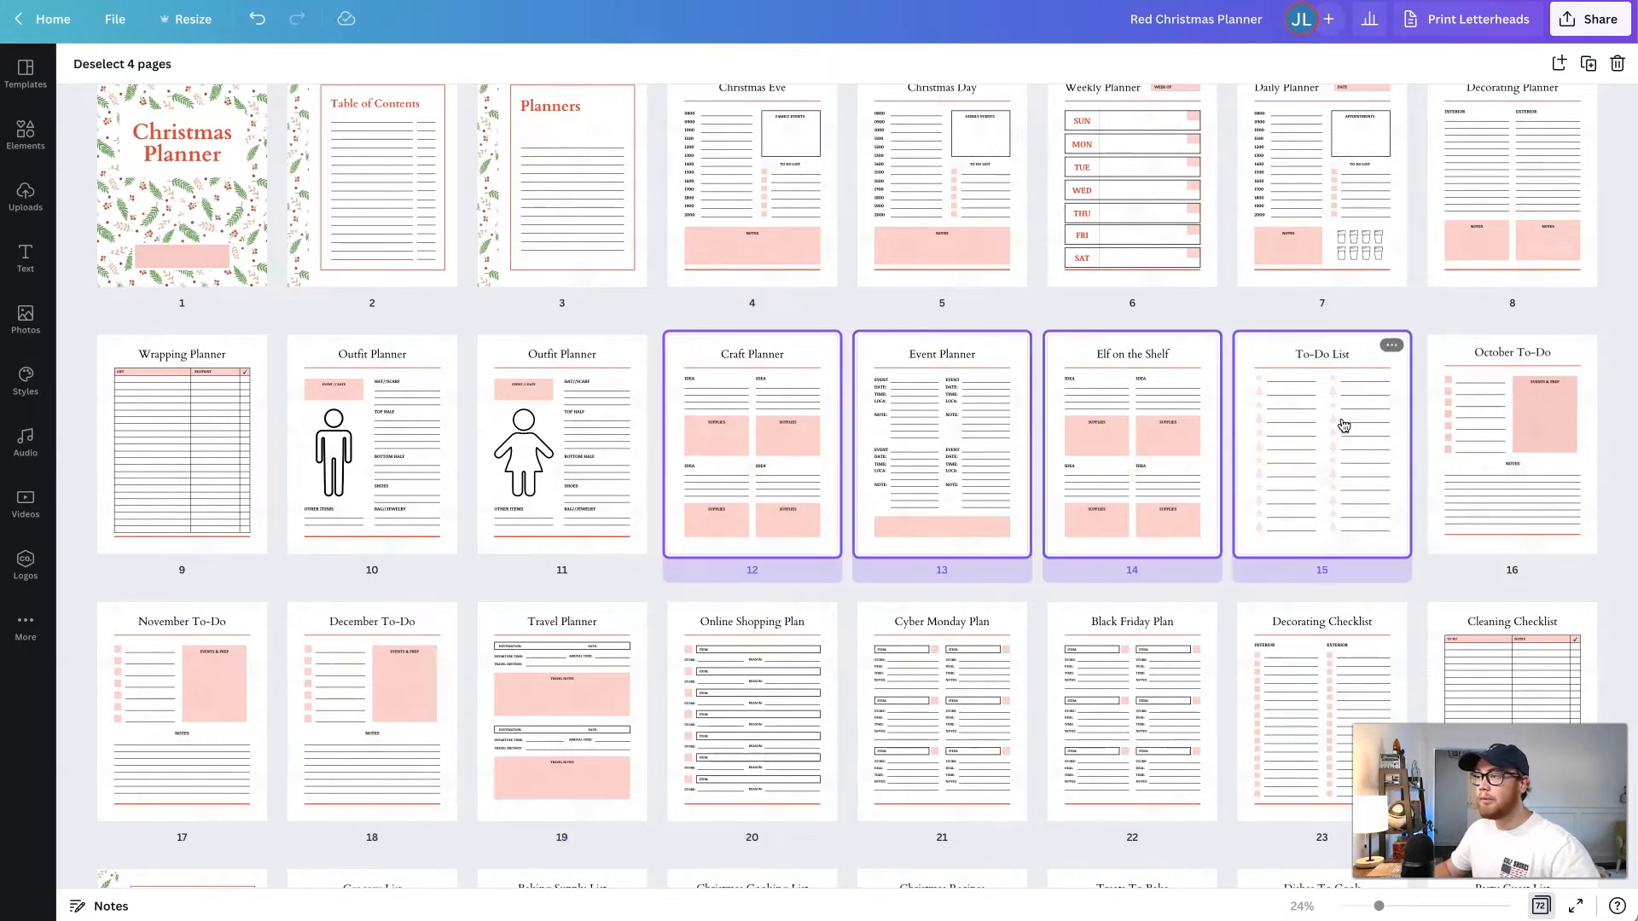
{"action": "left_click_drag", "start_coordinate": [1344, 425], "coordinate": [843, 671]}
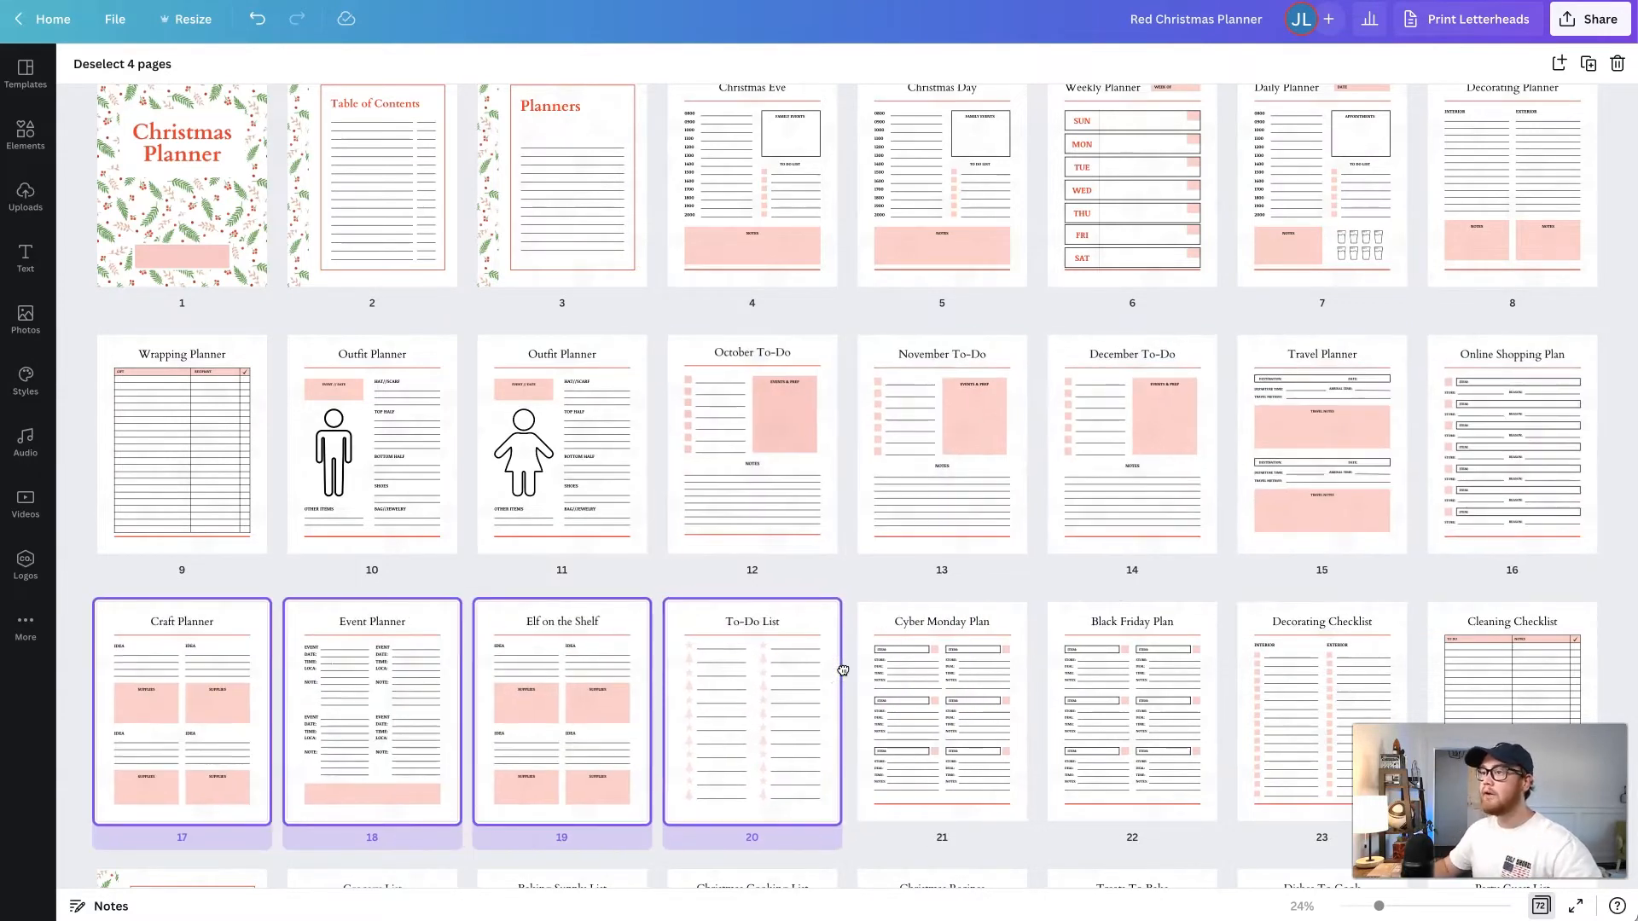
- Undo the page moves to restore the original page order
{"action": "scroll", "coordinate": [845, 597], "scroll_direction": "up", "scroll_amount": 2}
{"action": "scroll", "coordinate": [851, 512], "scroll_direction": "up", "scroll_amount": 1}
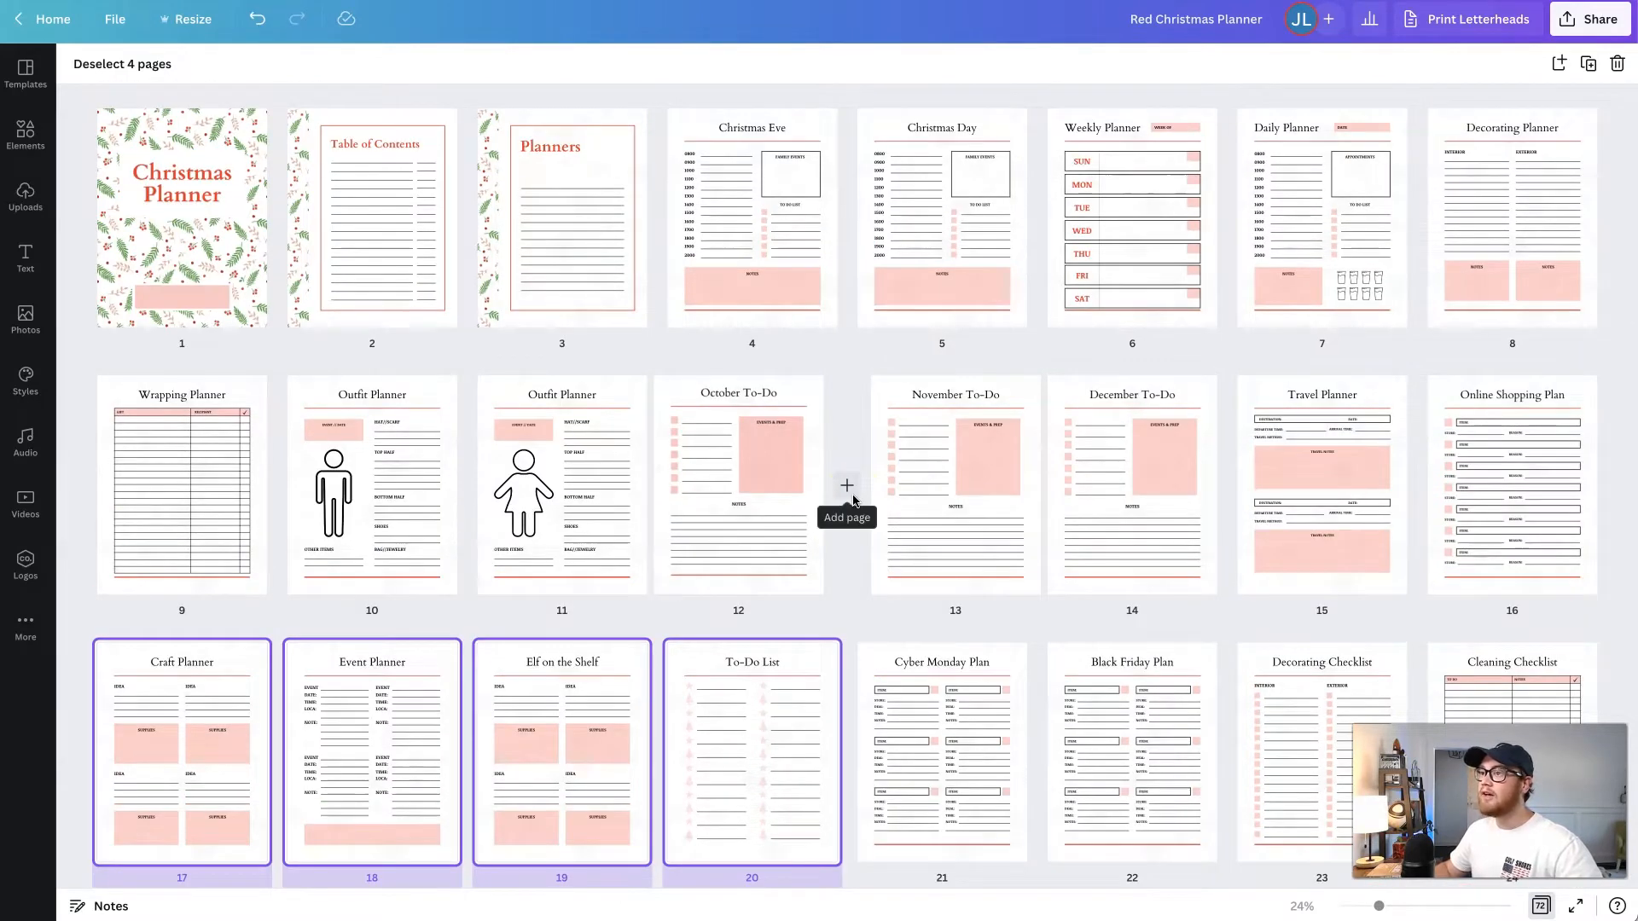
{"action": "key", "text": "ctrl+z"}
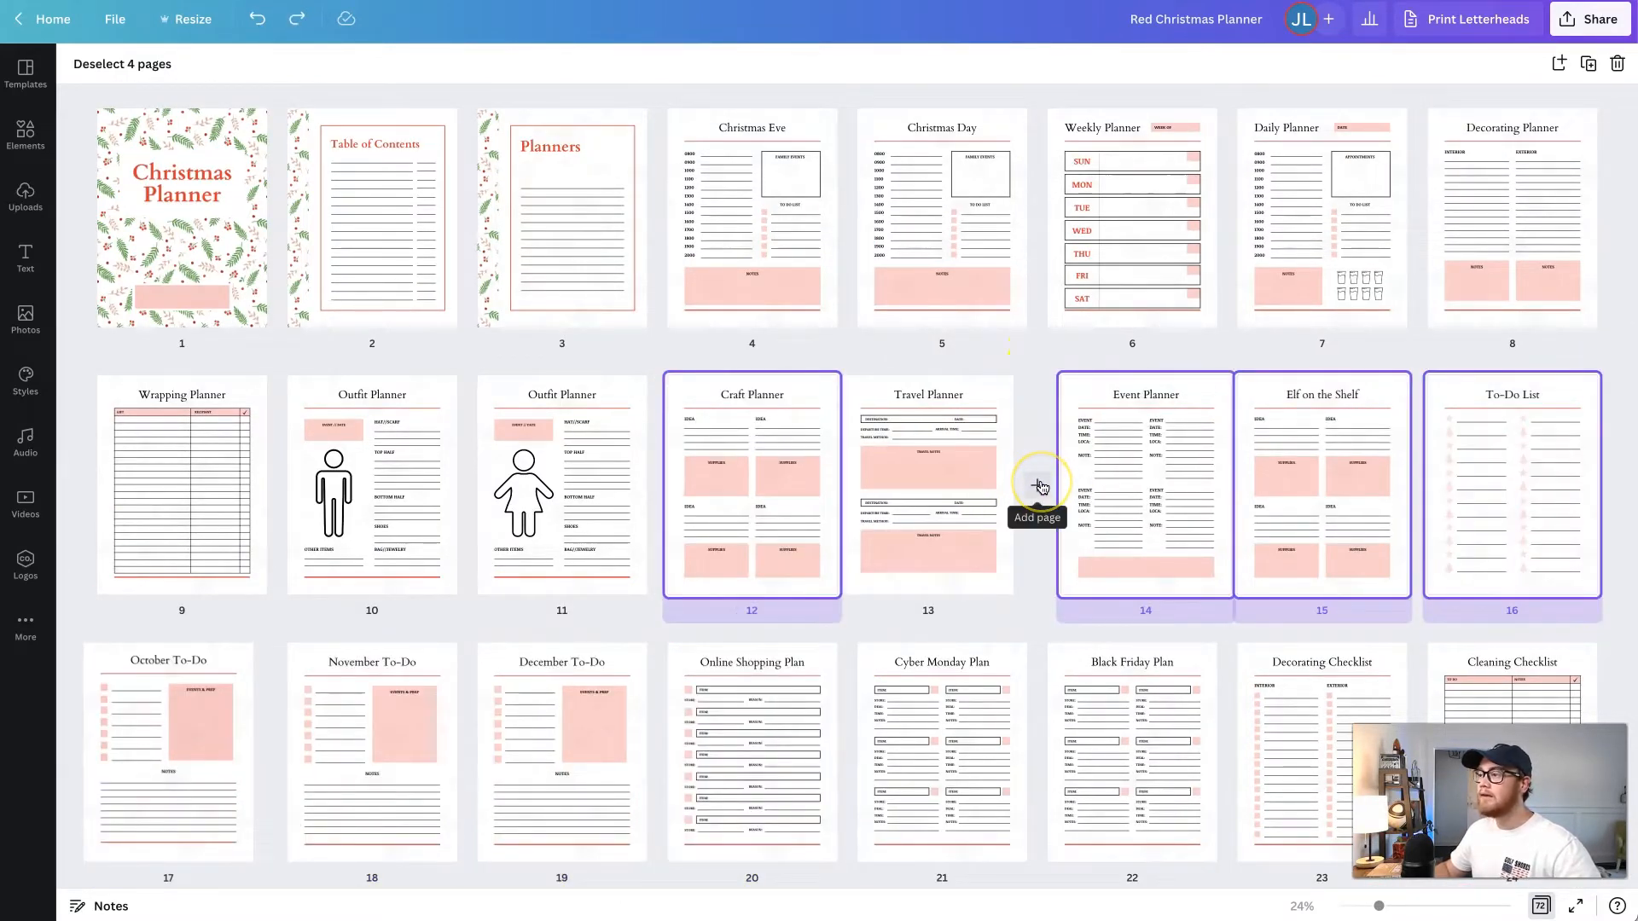
{"action": "left_click", "coordinate": [1039, 485]}
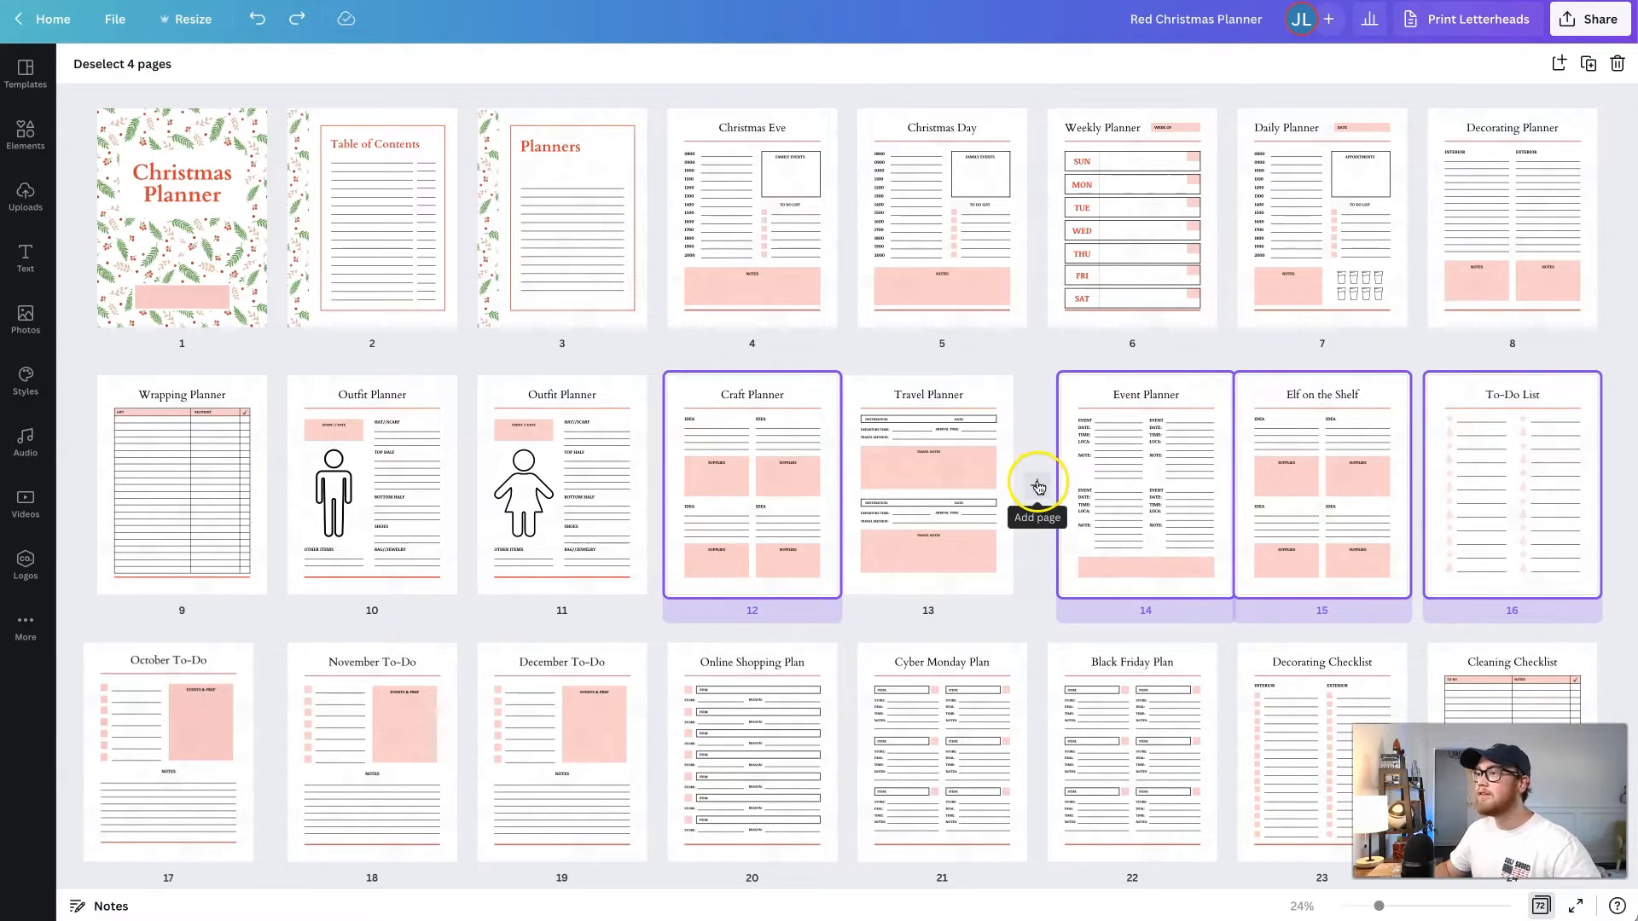
{"action": "mouse_move", "coordinate": [1010, 389]}
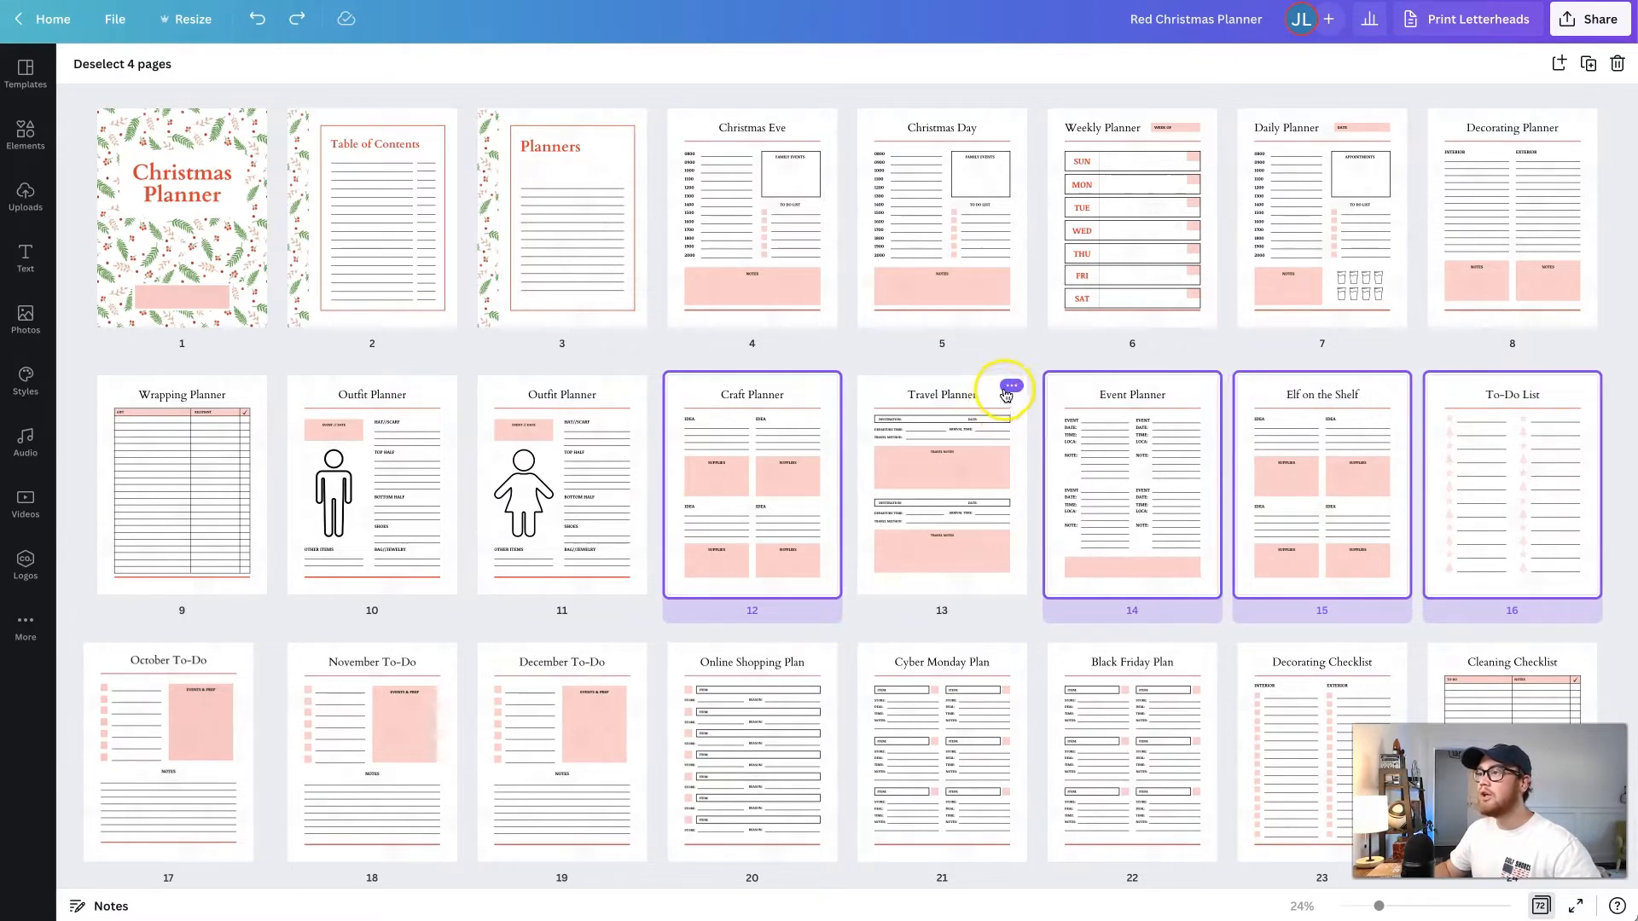
- Open the page options for the Travel Planner page to examine the available page actions, including hiding it, and close them
{"action": "left_click", "coordinate": [1010, 389]}
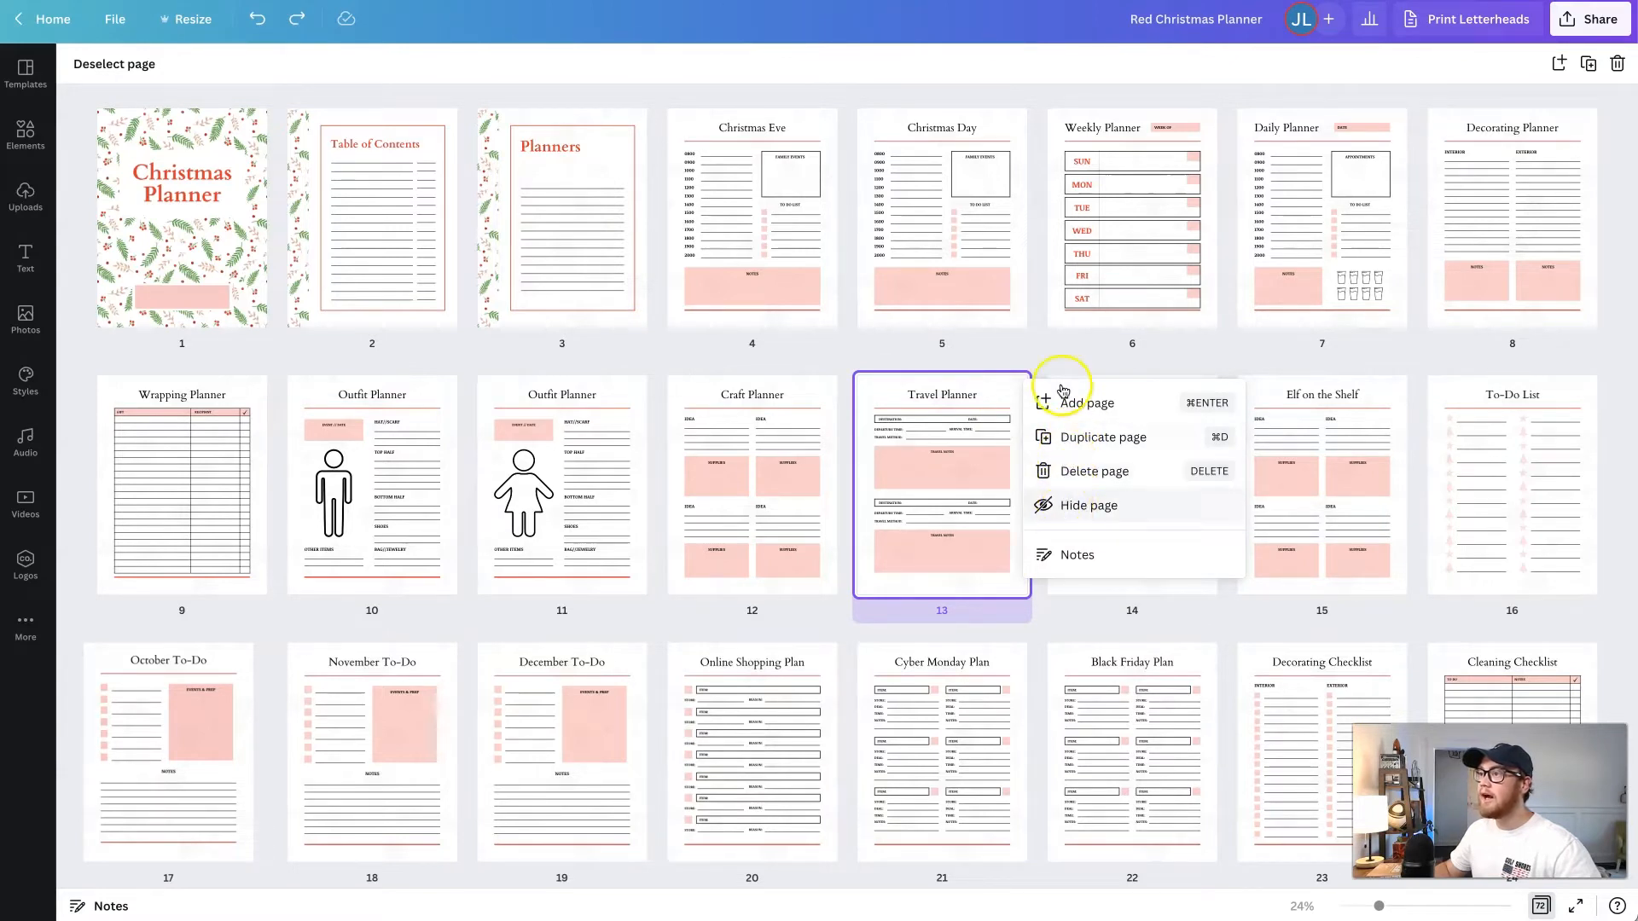
{"action": "left_click", "coordinate": [991, 399]}
{"action": "mouse_move", "coordinate": [990, 390]}
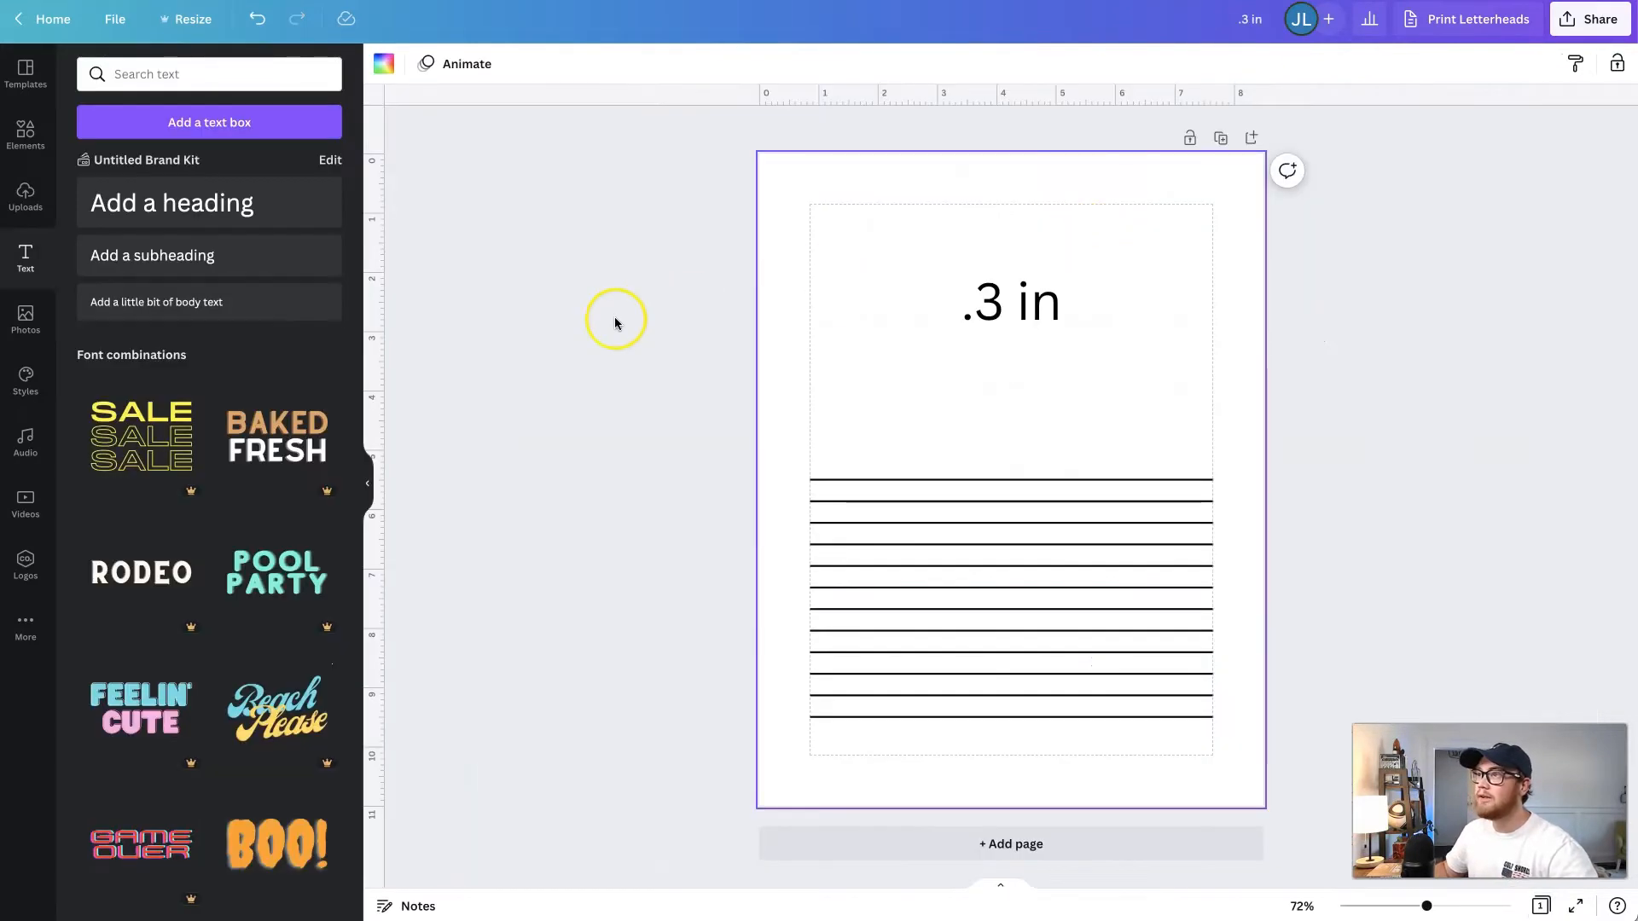
{"action": "left_click", "coordinate": [655, 325]}
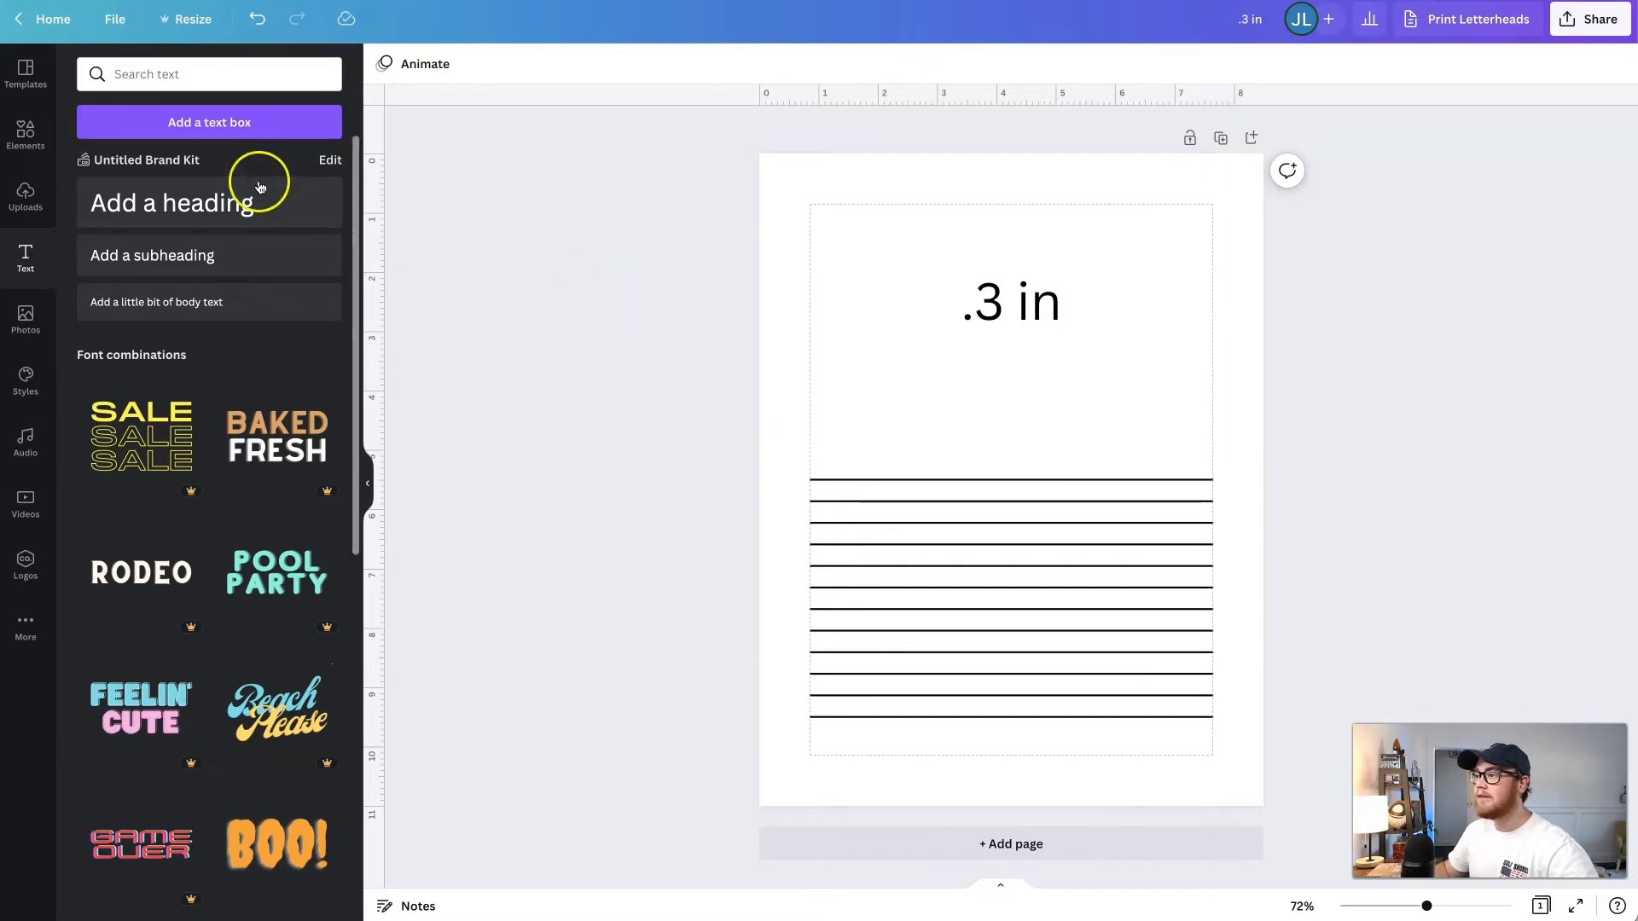
- In the .3 in design, search the US Letter templates for wedding
{"action": "left_click", "coordinate": [26, 72]}
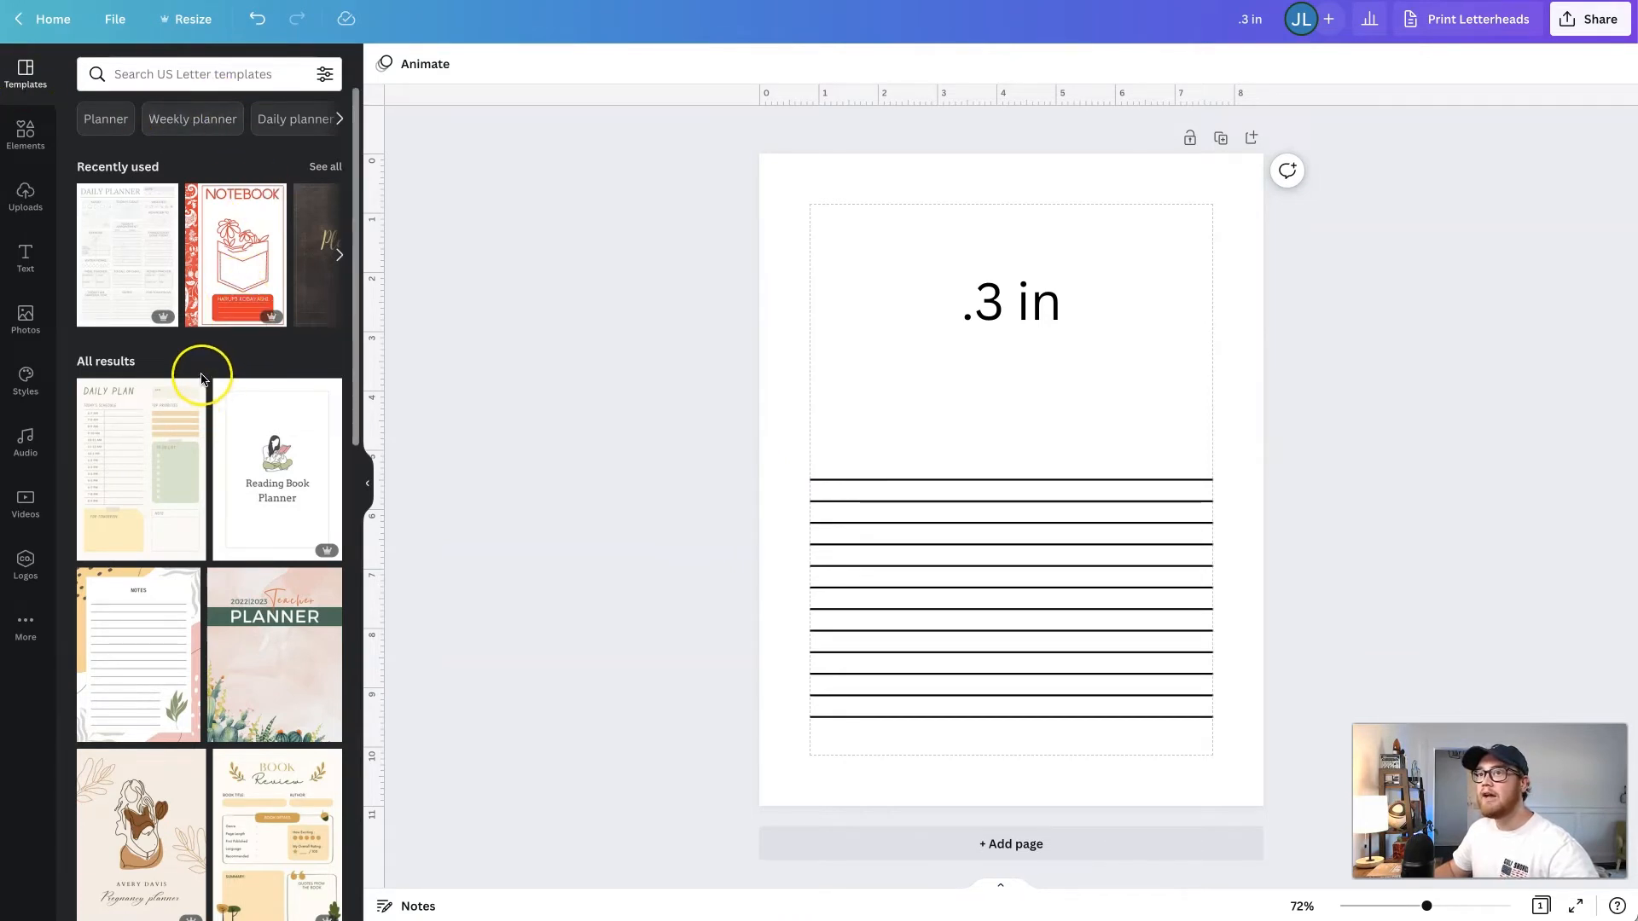
{"action": "scroll", "coordinate": [203, 378], "scroll_direction": "down", "scroll_amount": 1}
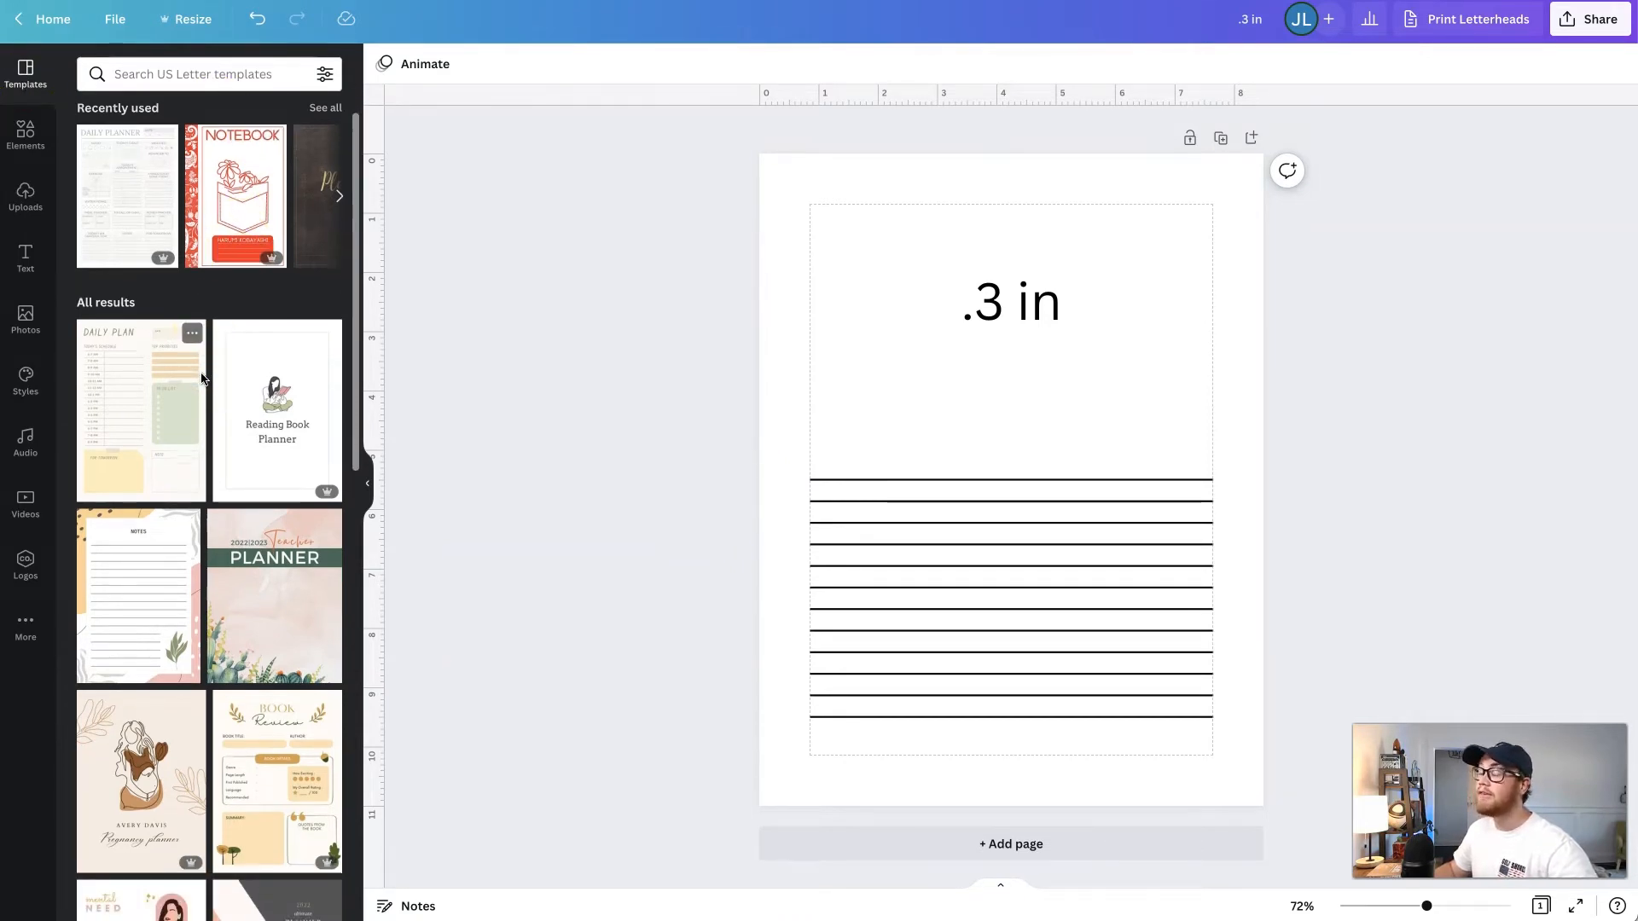
{"action": "scroll", "coordinate": [202, 117], "scroll_direction": "up", "scroll_amount": 1}
{"action": "left_click", "coordinate": [194, 76]}
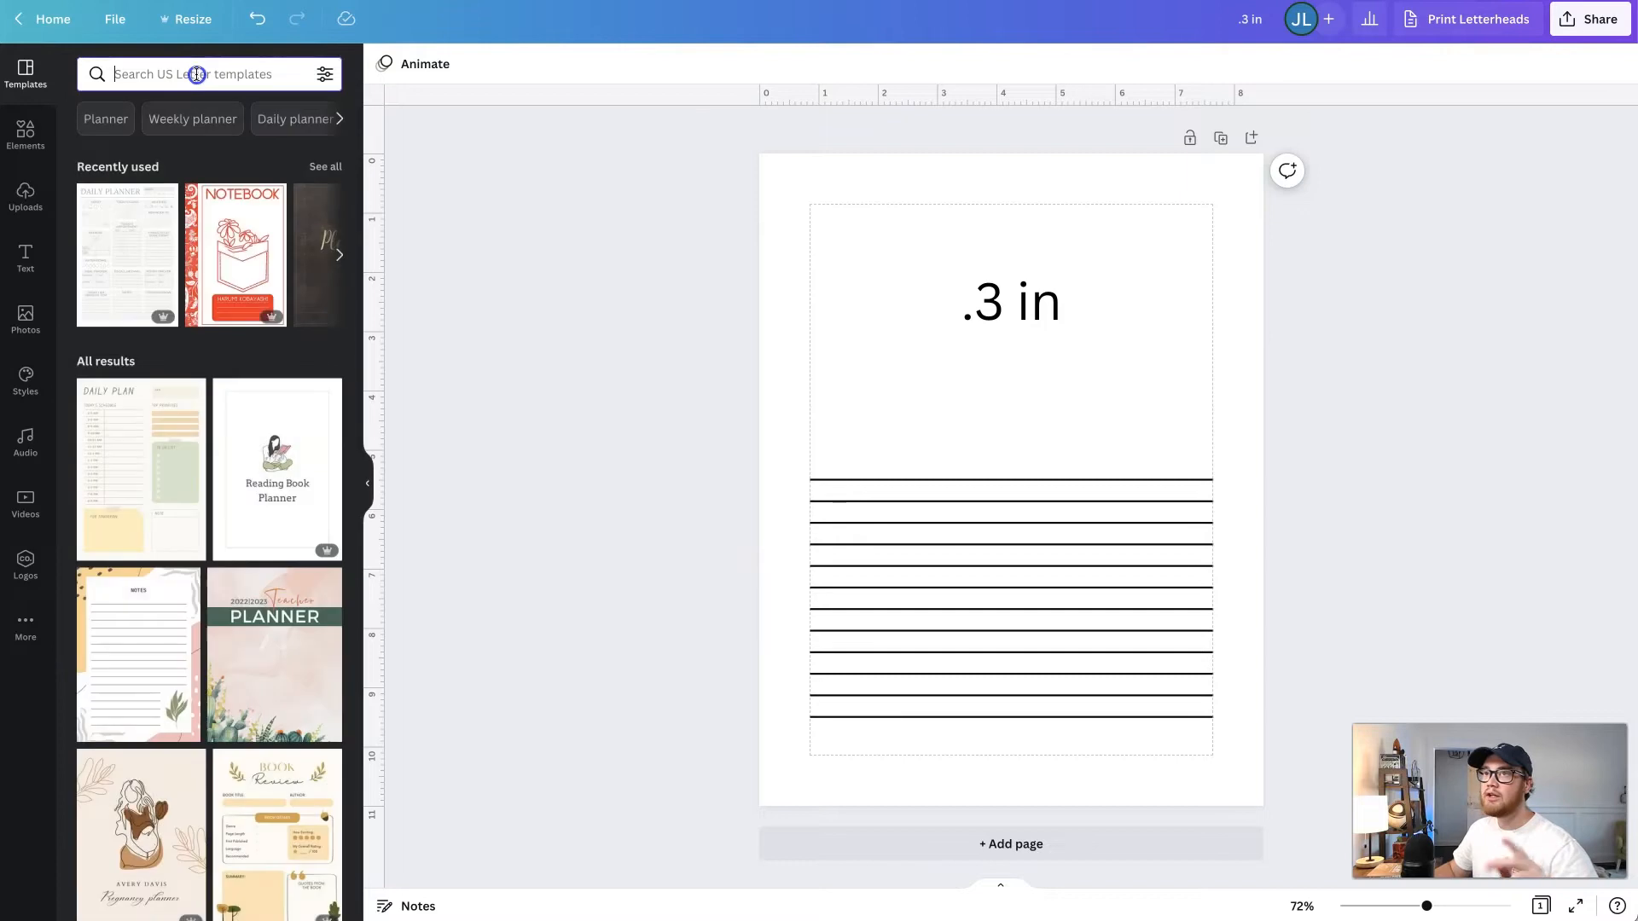
{"action": "left_click", "coordinate": [196, 74]}
{"action": "type", "text": "wedding"}
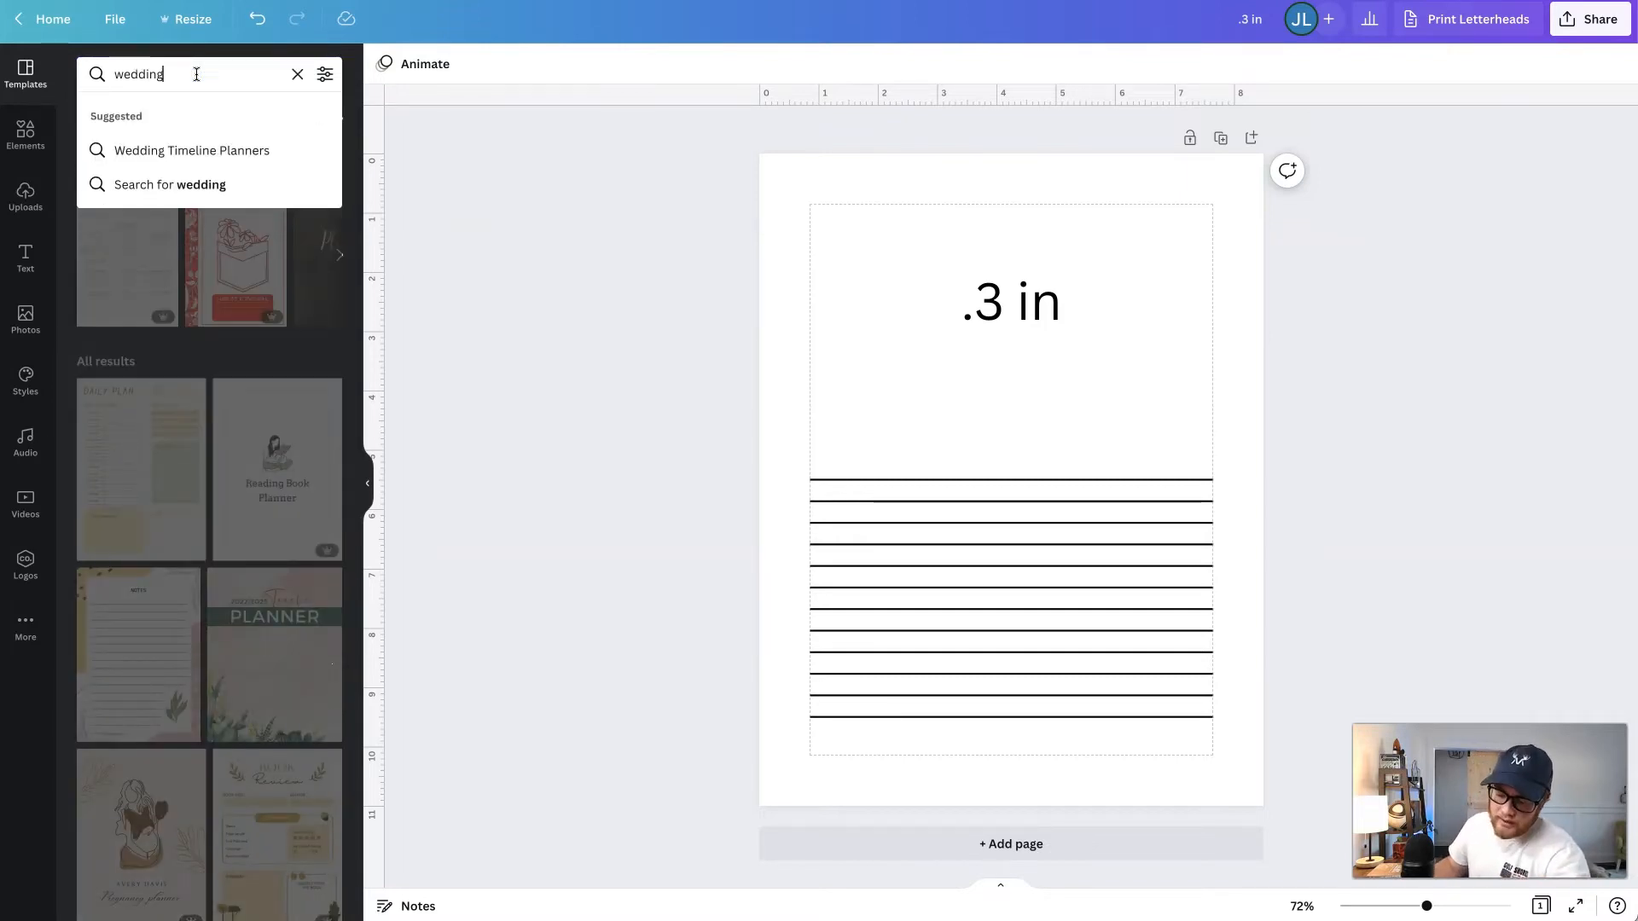
{"action": "key", "text": "Return"}
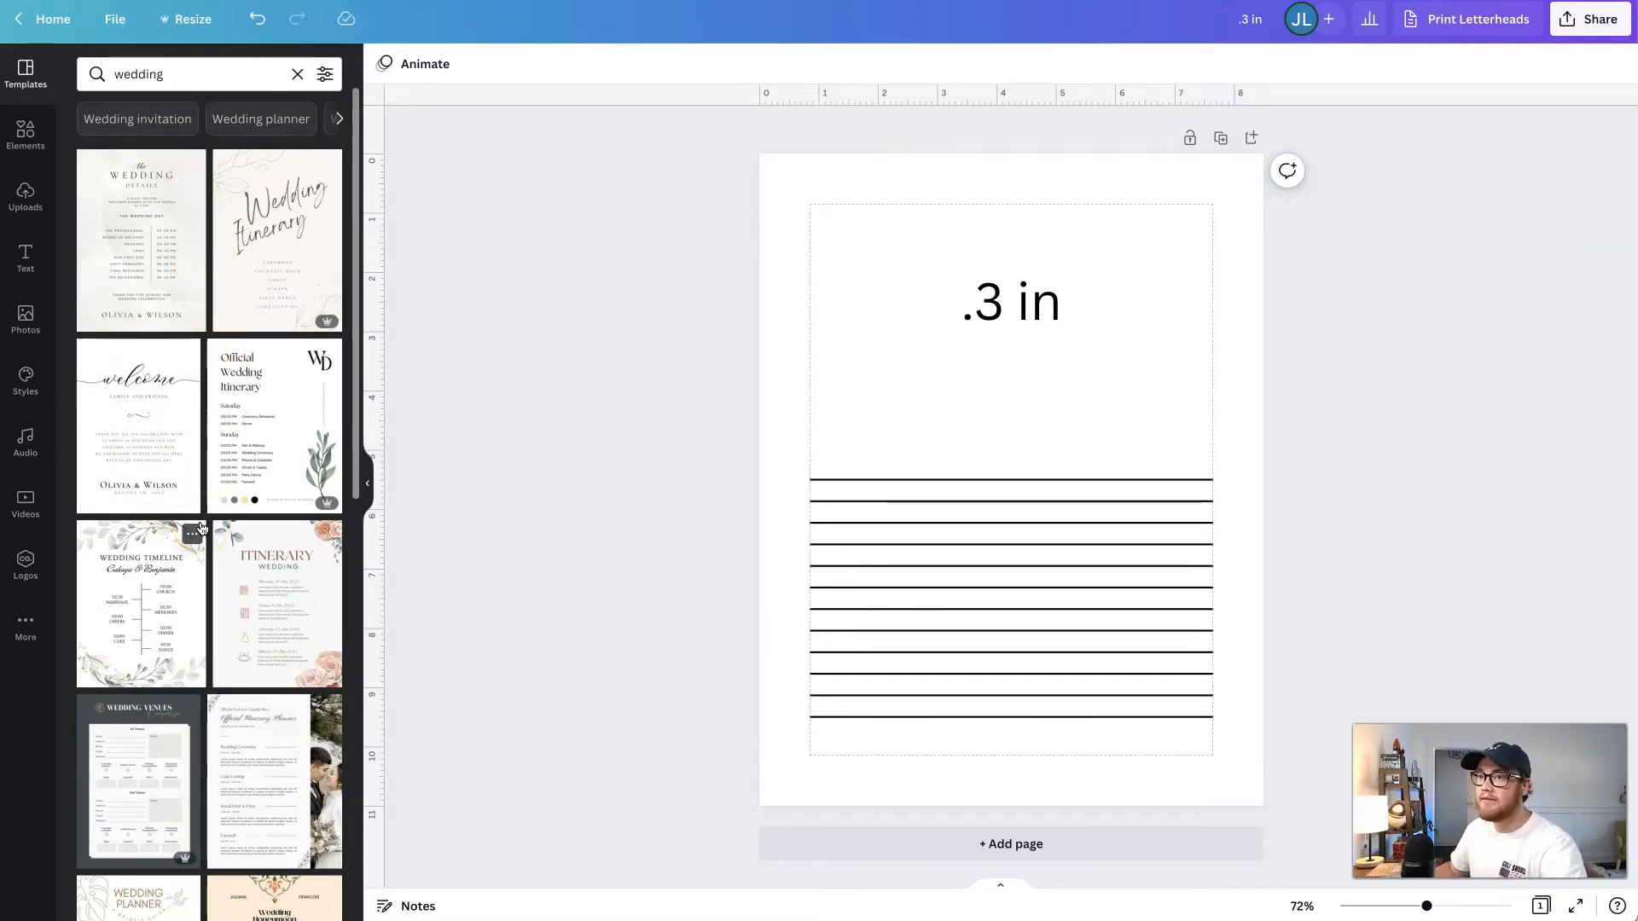
- Add a second page and apply the wedding details page of the Pink Gold Elegant Wedding Itinerary Planner template to it
{"action": "left_click", "coordinate": [866, 845]}
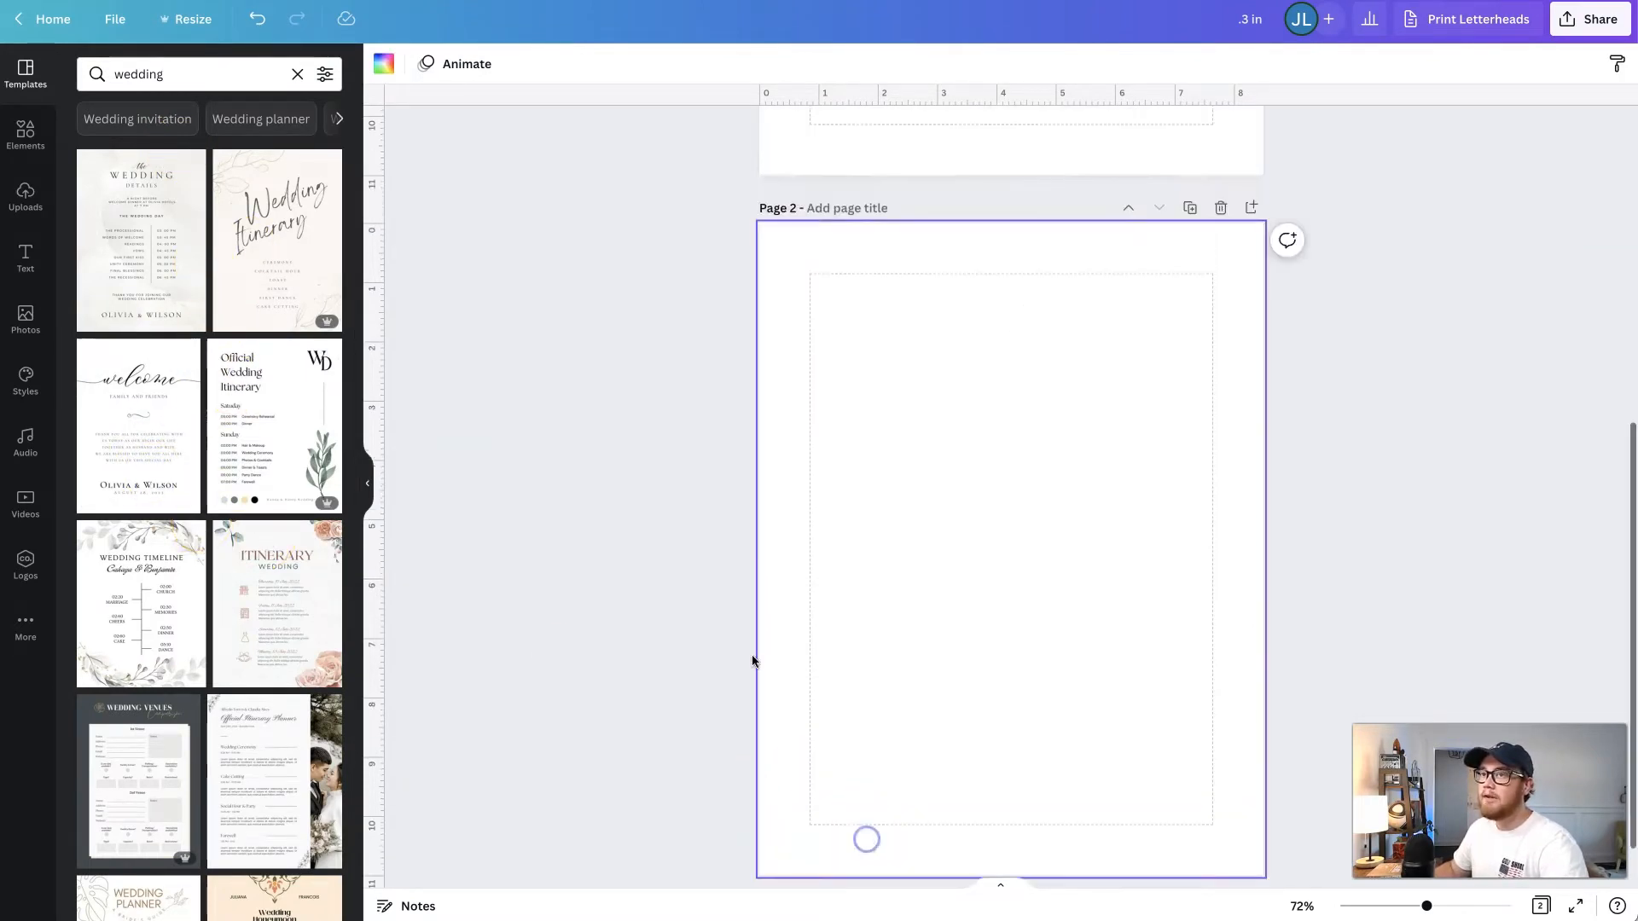
{"action": "left_click", "coordinate": [154, 224]}
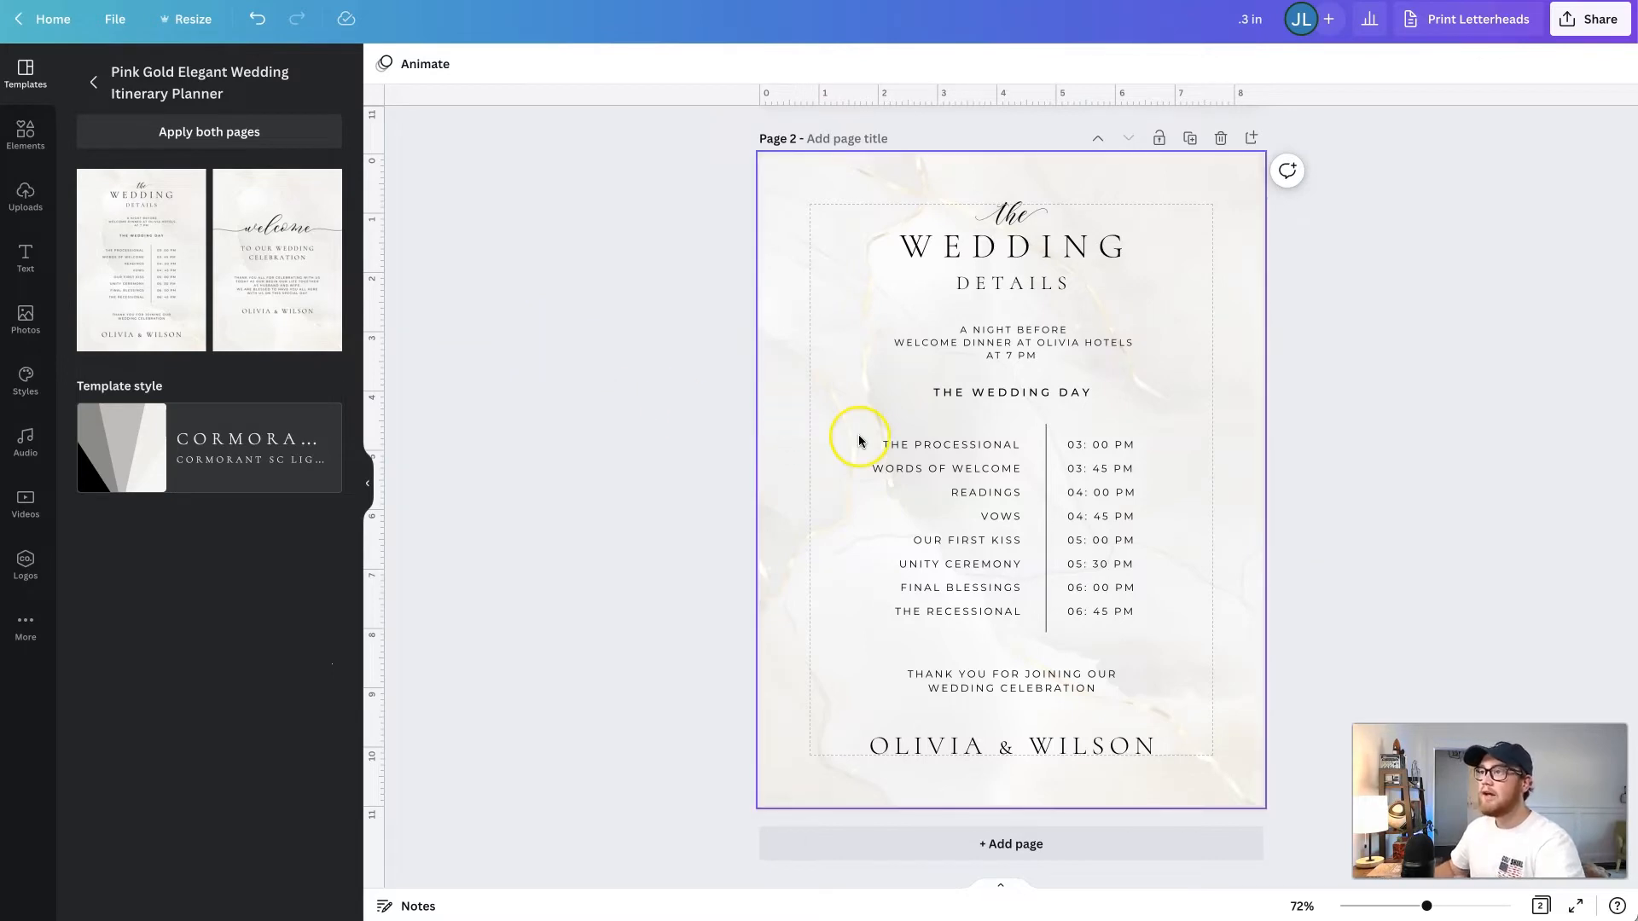
- Examine the wedding template's individual elements on page 2: the title lines, the Wedding Day heading, the schedule entries and their times
{"action": "left_click", "coordinate": [1034, 282]}
{"action": "left_click", "coordinate": [1015, 249]}
{"action": "left_click", "coordinate": [1035, 391]}
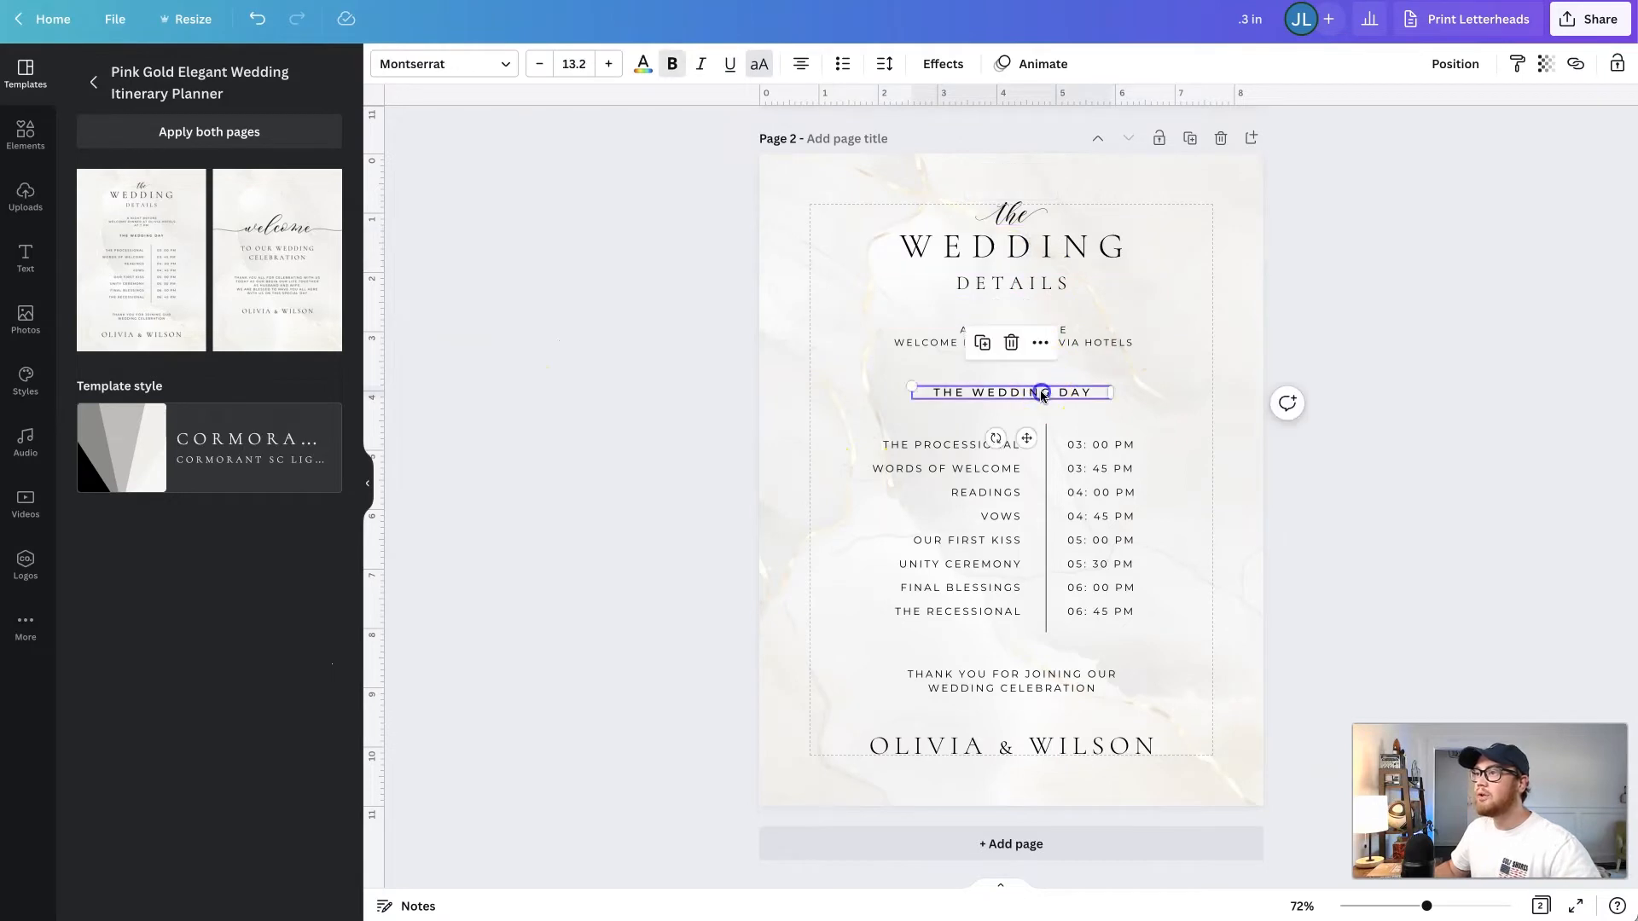
{"action": "left_click", "coordinate": [969, 492]}
{"action": "left_click", "coordinate": [1092, 494]}
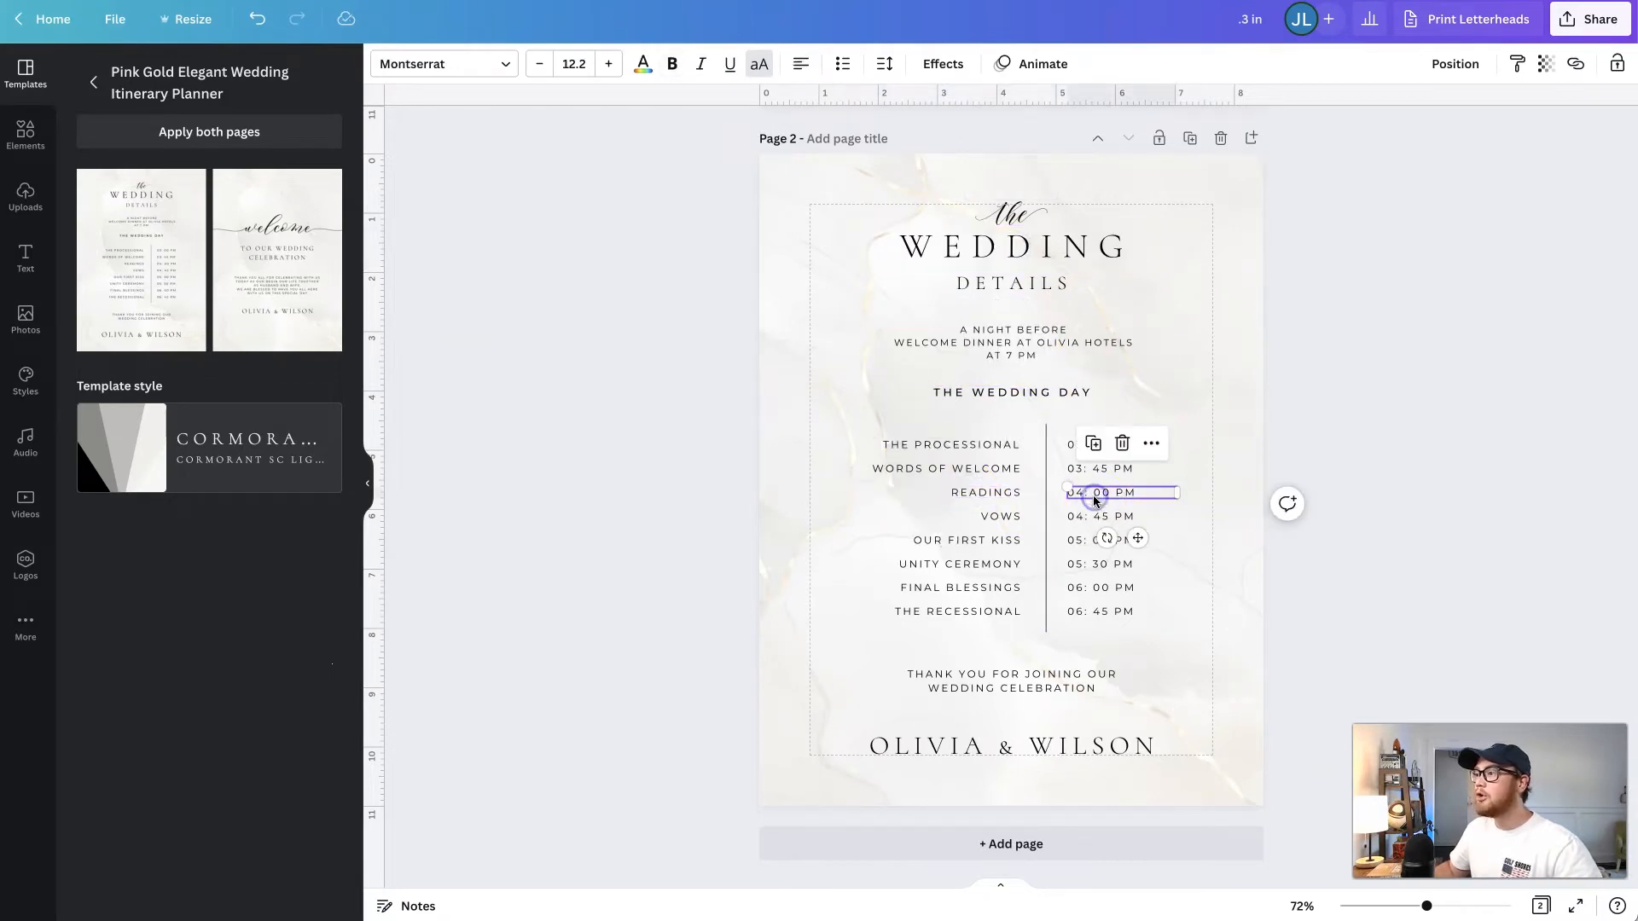
{"action": "left_click", "coordinate": [979, 444]}
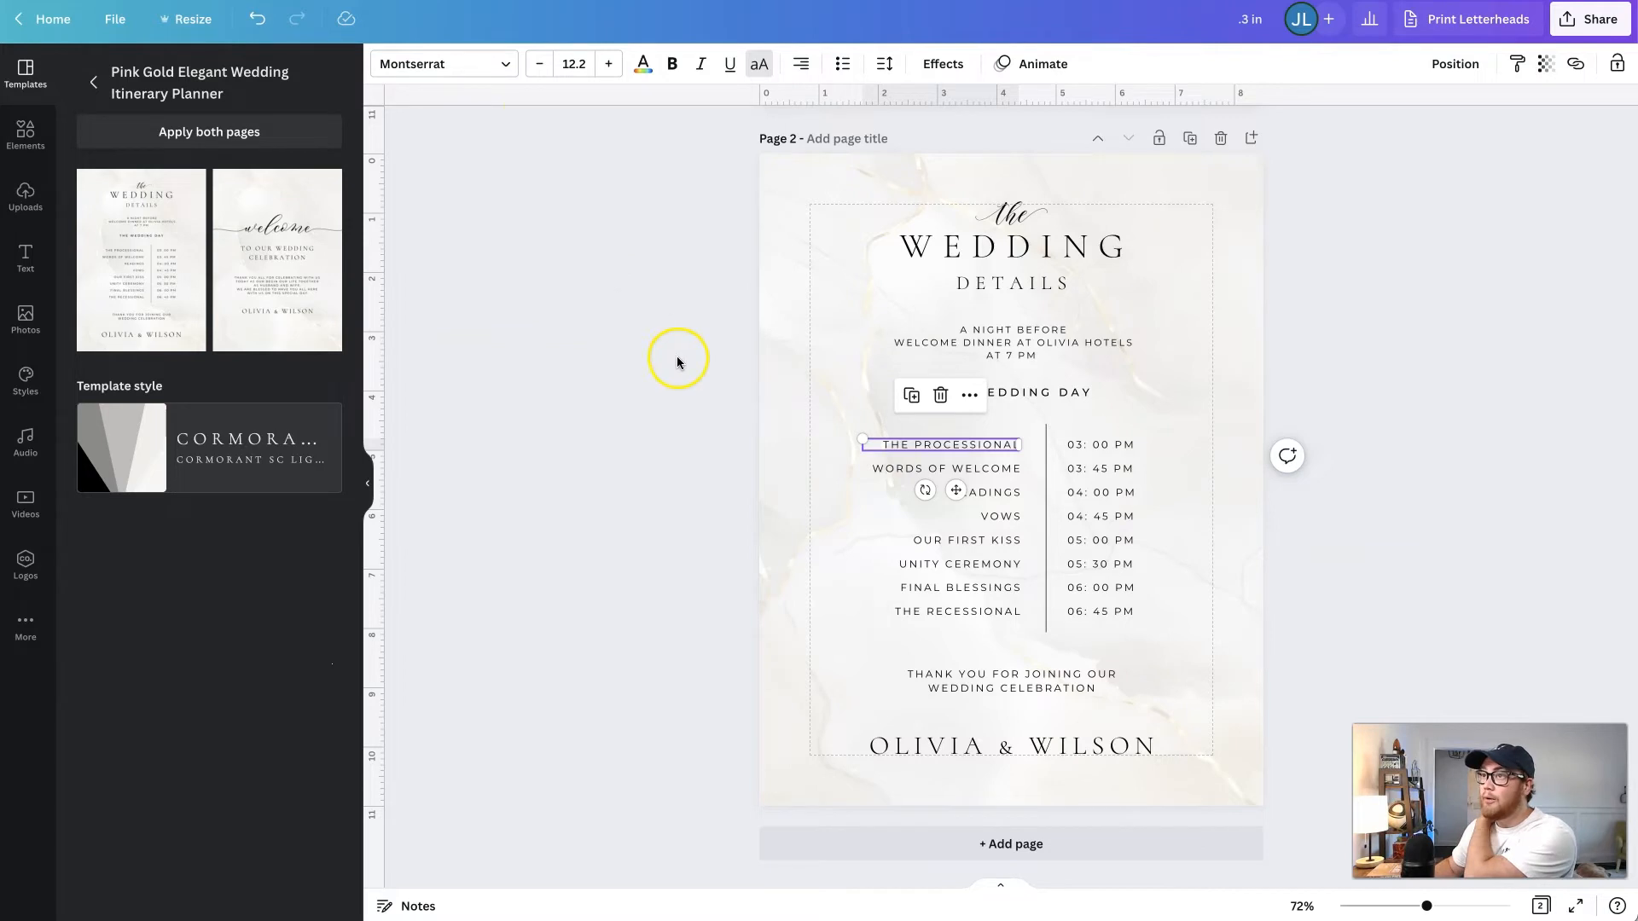
{"action": "left_click", "coordinate": [1190, 448]}
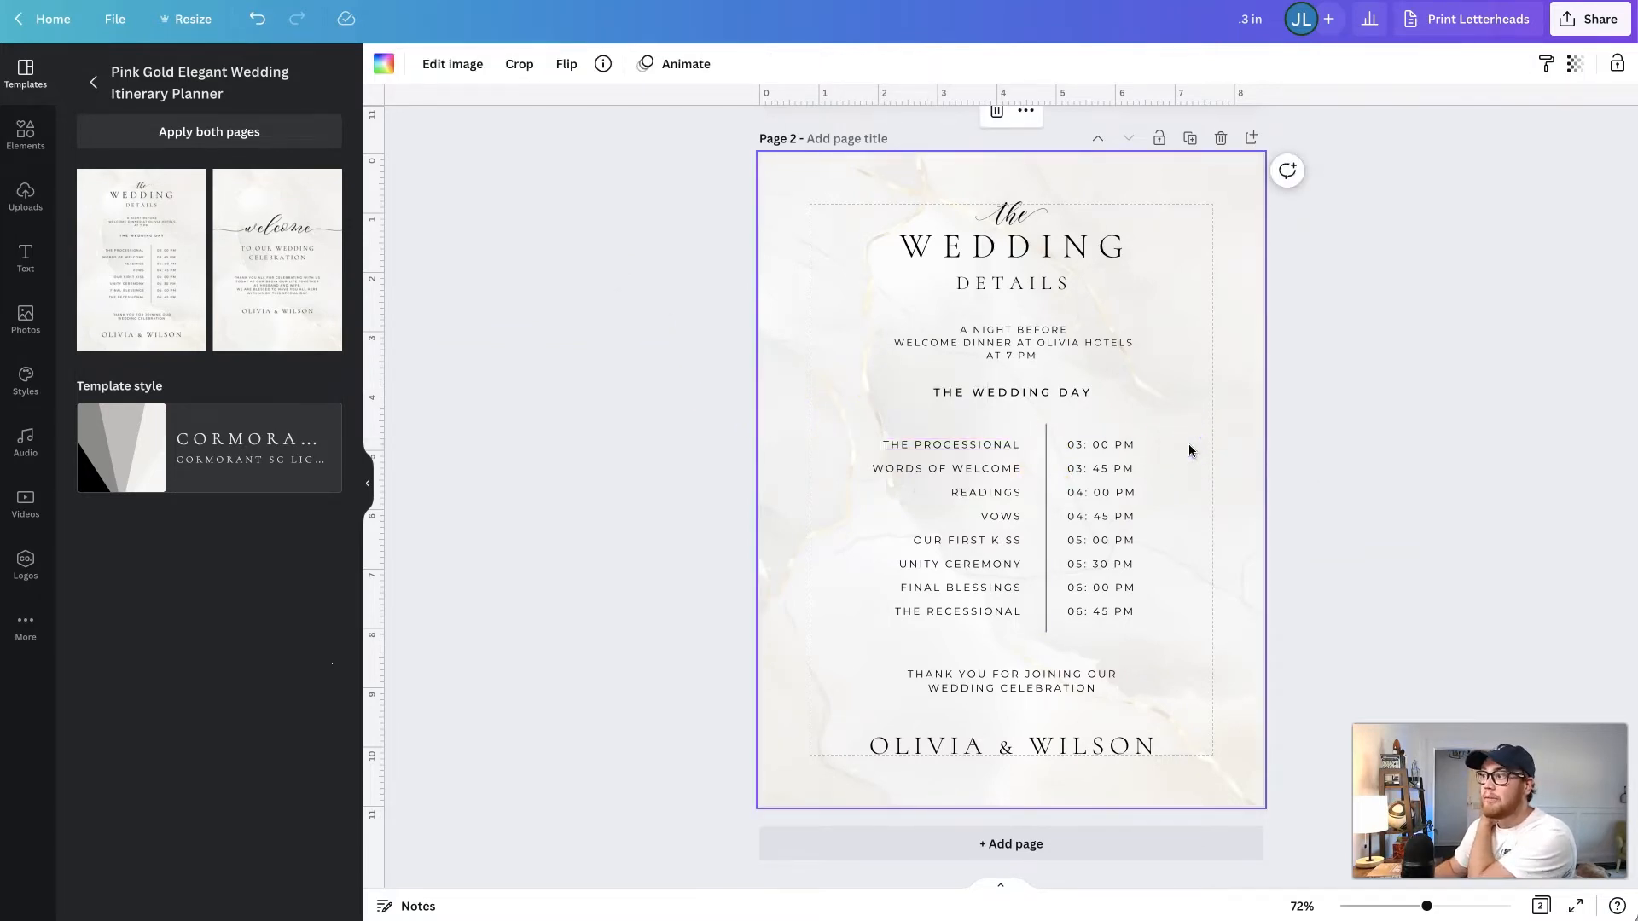
{"action": "left_click", "coordinate": [1123, 444]}
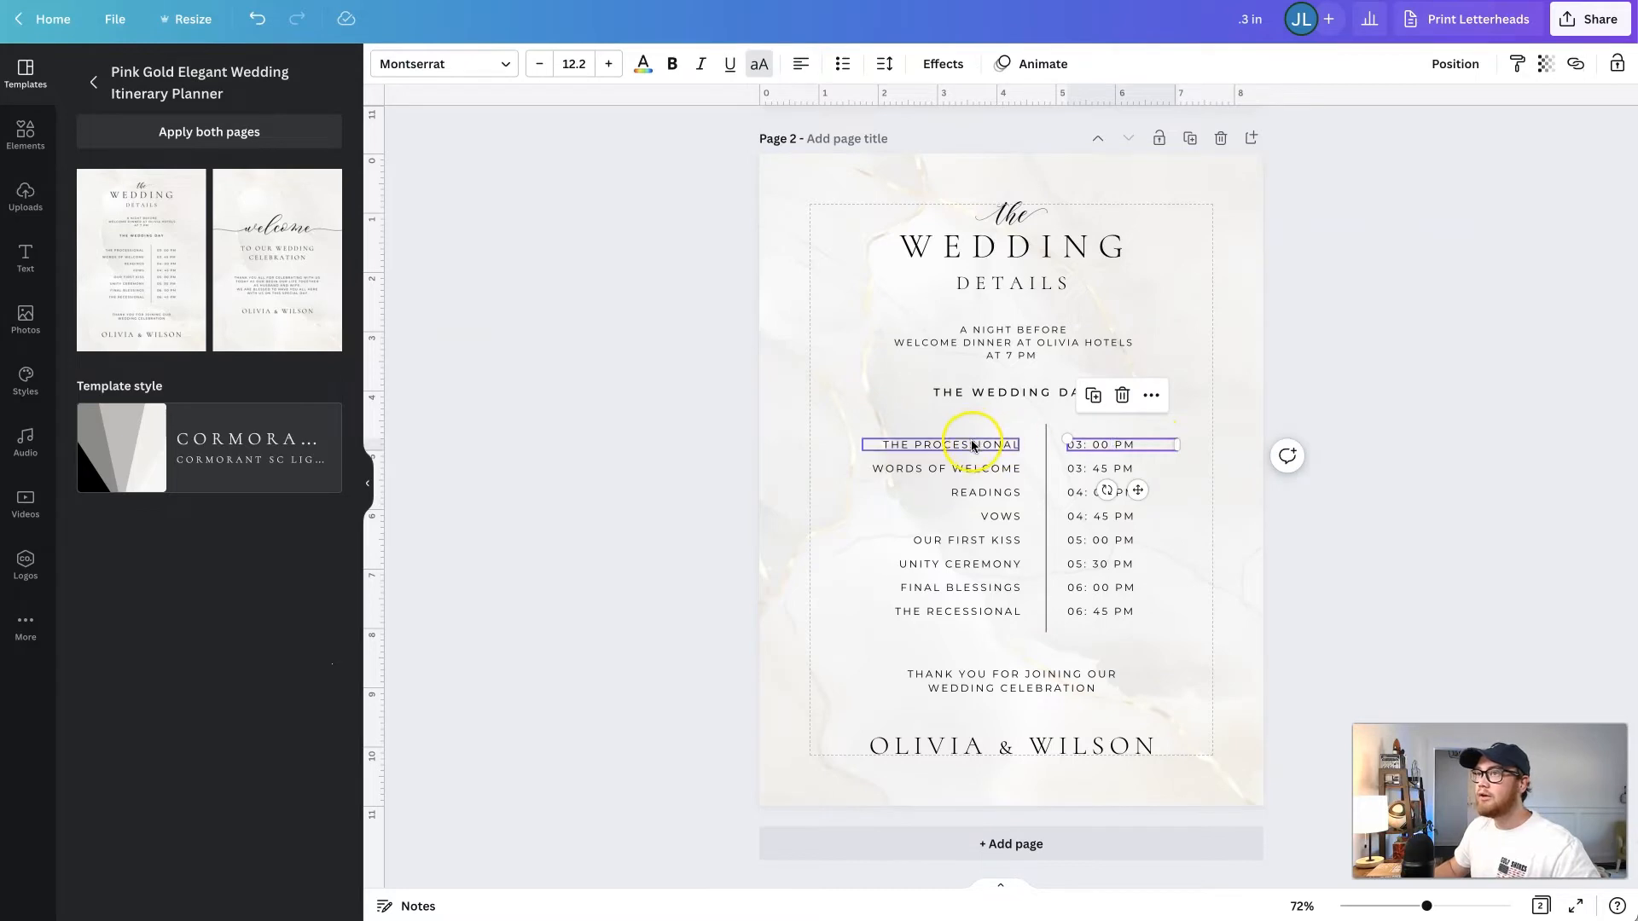
{"action": "left_click", "coordinate": [973, 444]}
{"action": "left_click", "coordinate": [1053, 392]}
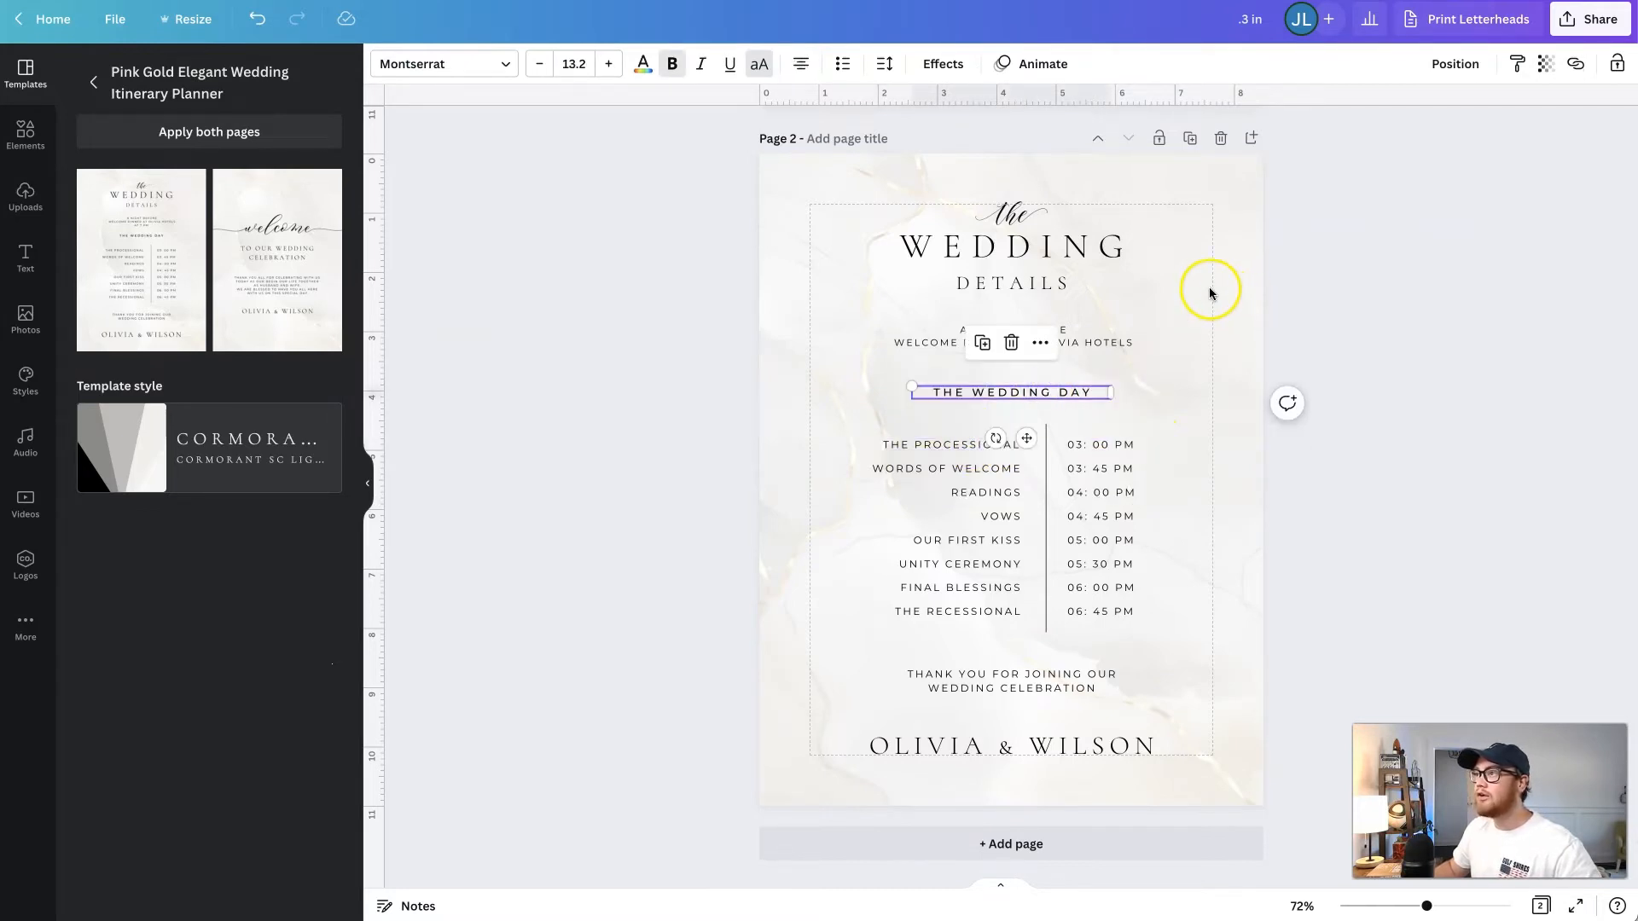
{"action": "left_click", "coordinate": [1210, 294]}
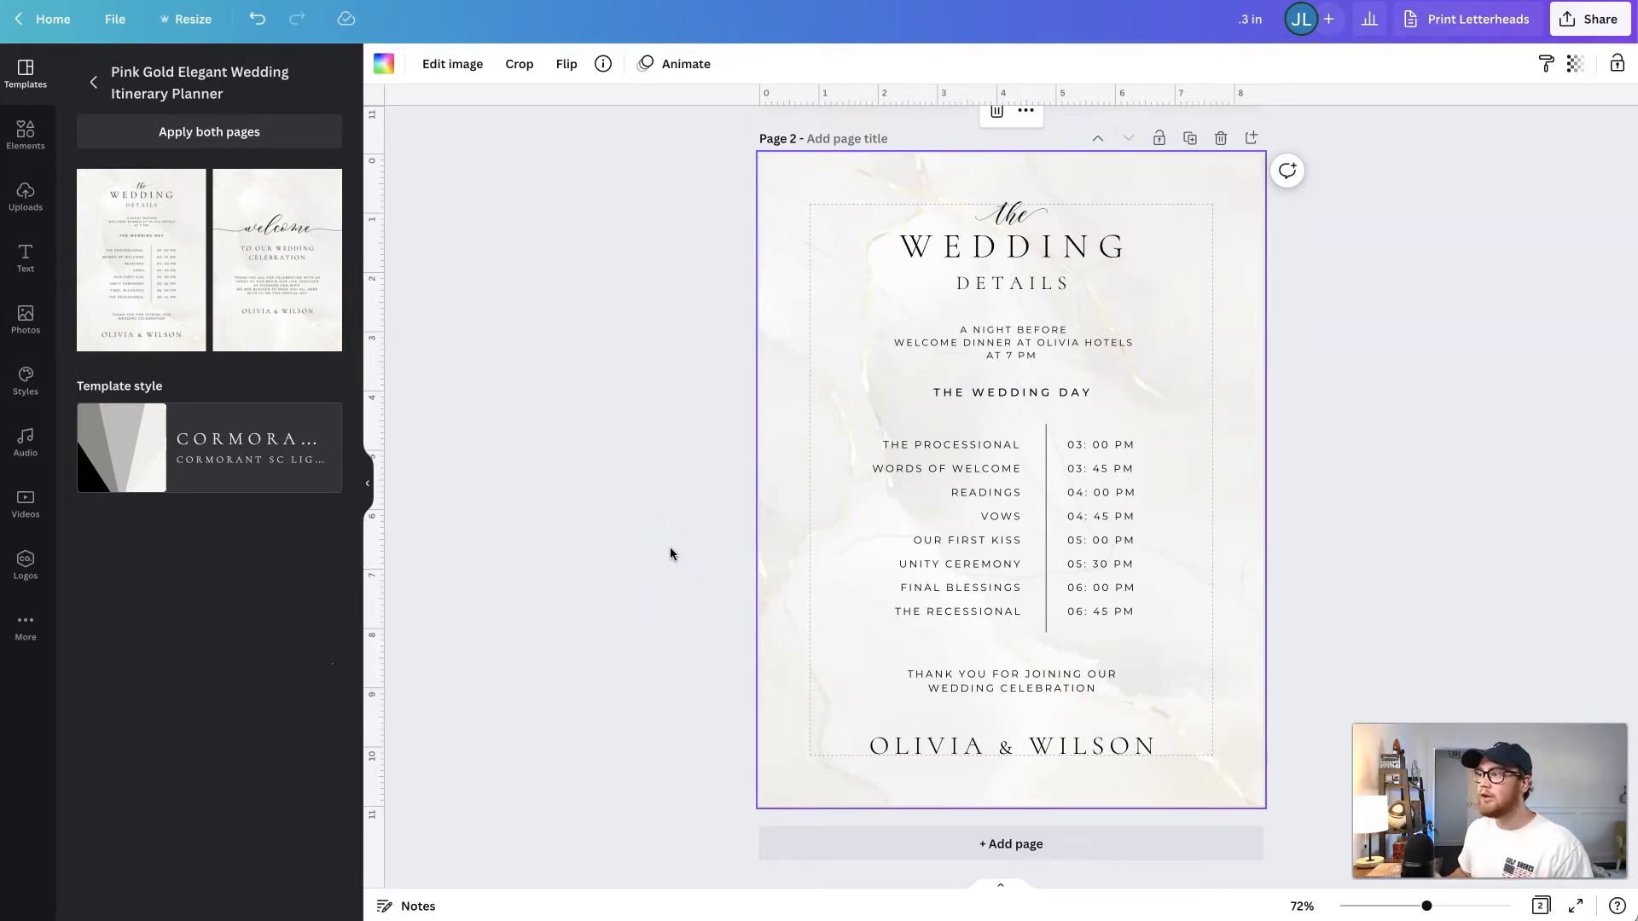
- Return to the wedding template results and look through the other designs
{"action": "left_click", "coordinate": [121, 80]}
{"action": "left_click", "coordinate": [235, 310]}
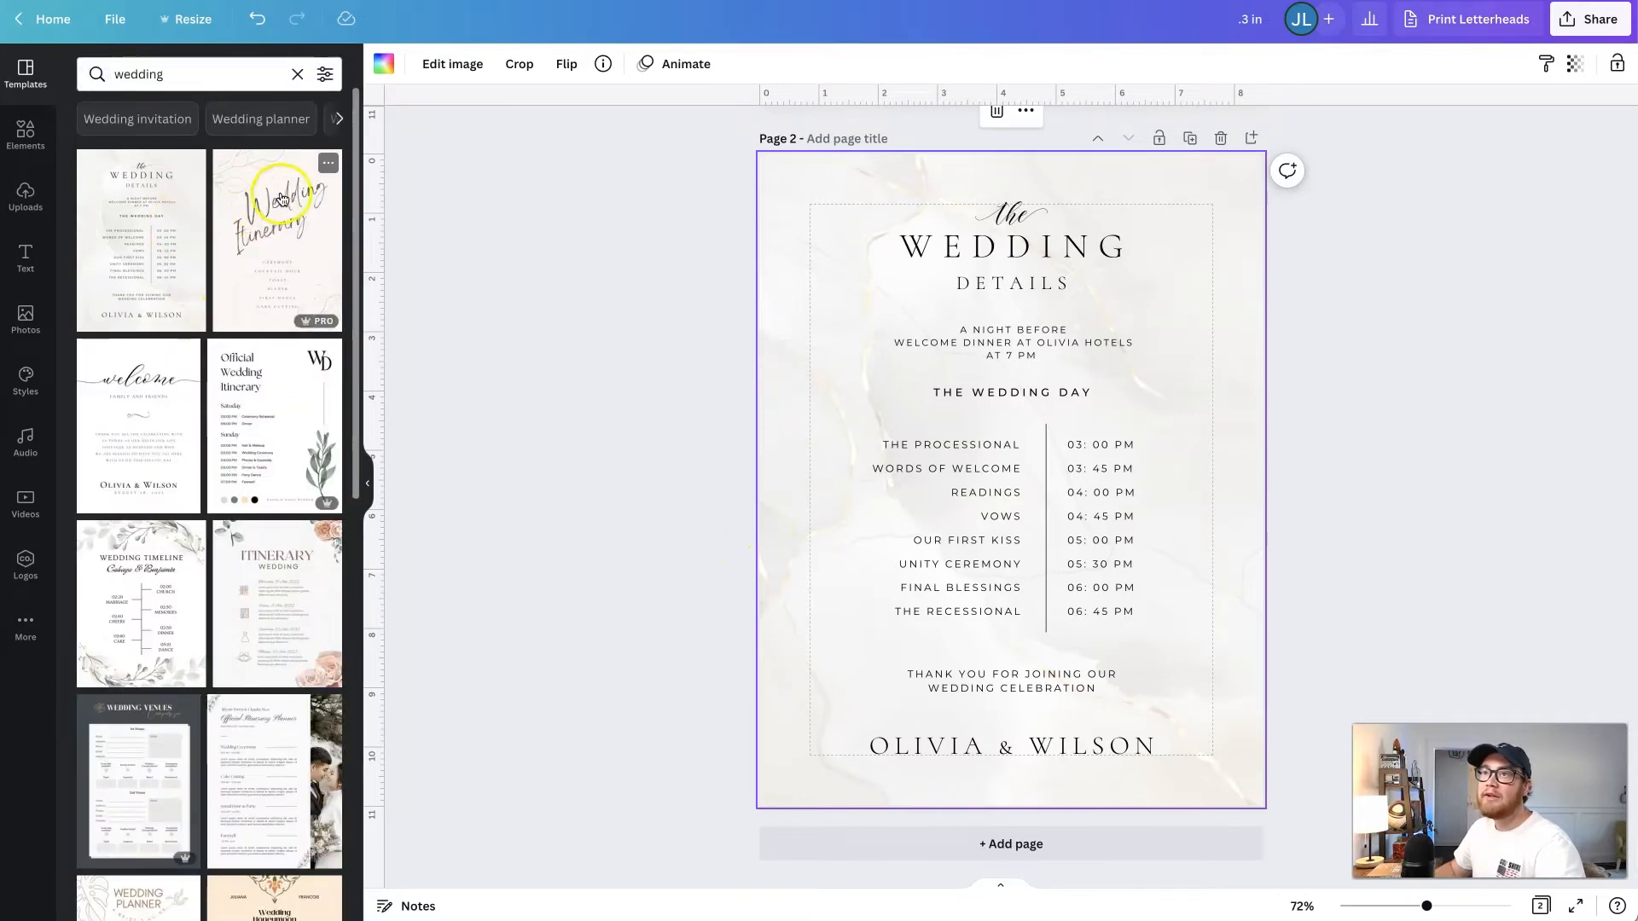
{"action": "scroll", "coordinate": [248, 443], "scroll_direction": "down", "scroll_amount": 2}
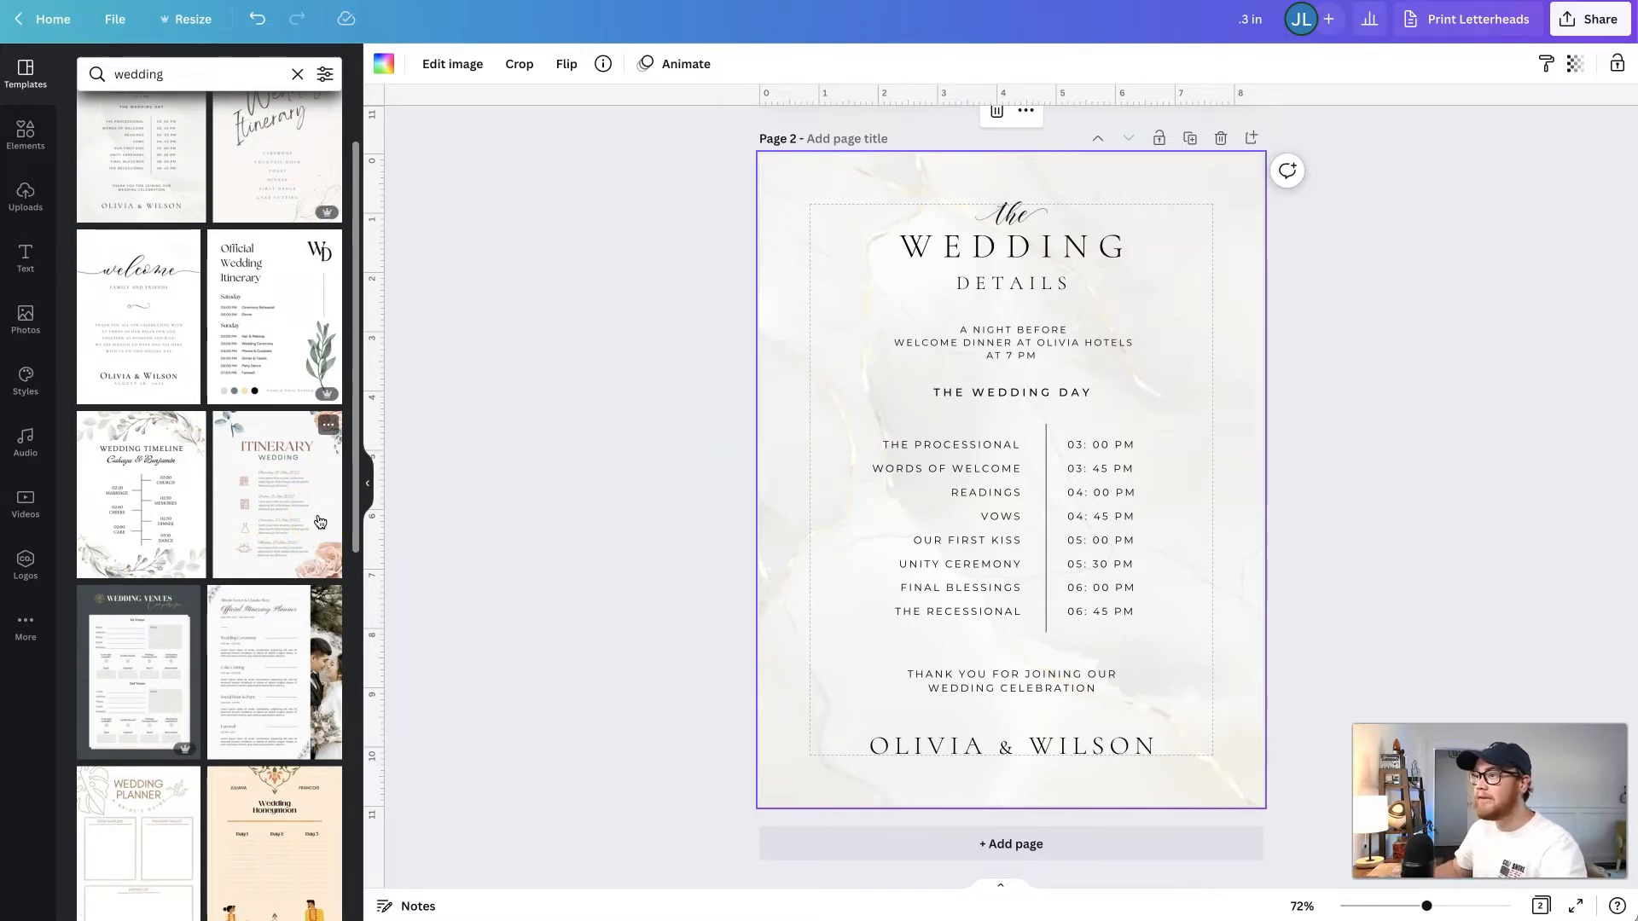
{"action": "left_click", "coordinate": [660, 518]}
{"action": "left_click", "coordinate": [1394, 512]}
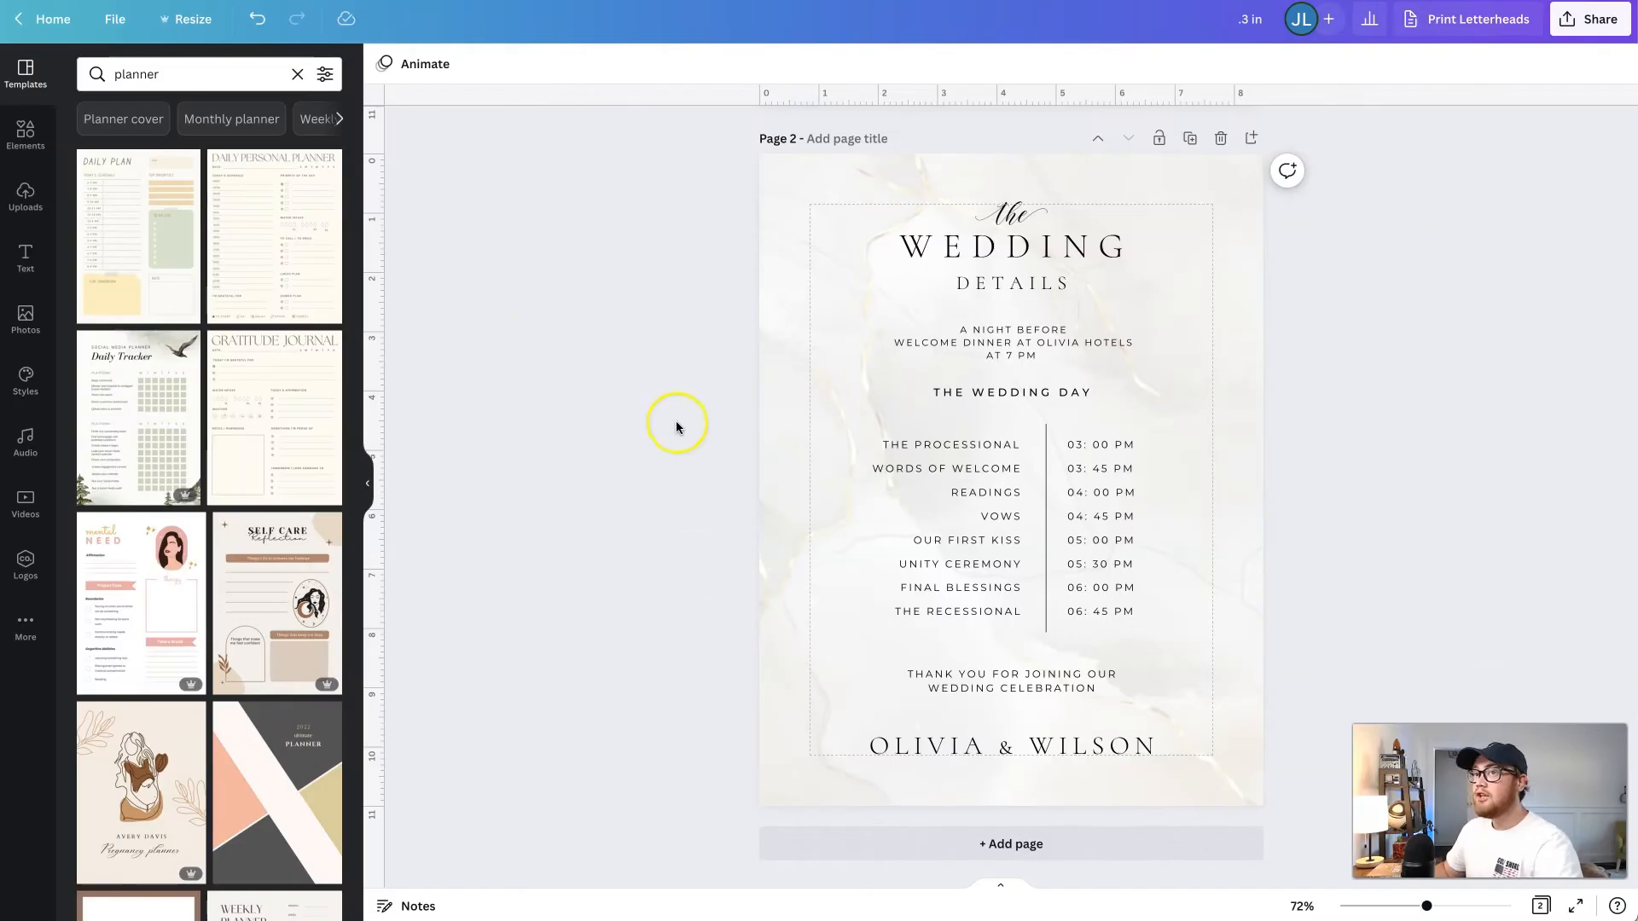
- Add a third page and apply the Gratitude Journal template from the planner results to it
{"action": "left_click", "coordinate": [834, 872]}
{"action": "left_click", "coordinate": [823, 844]}
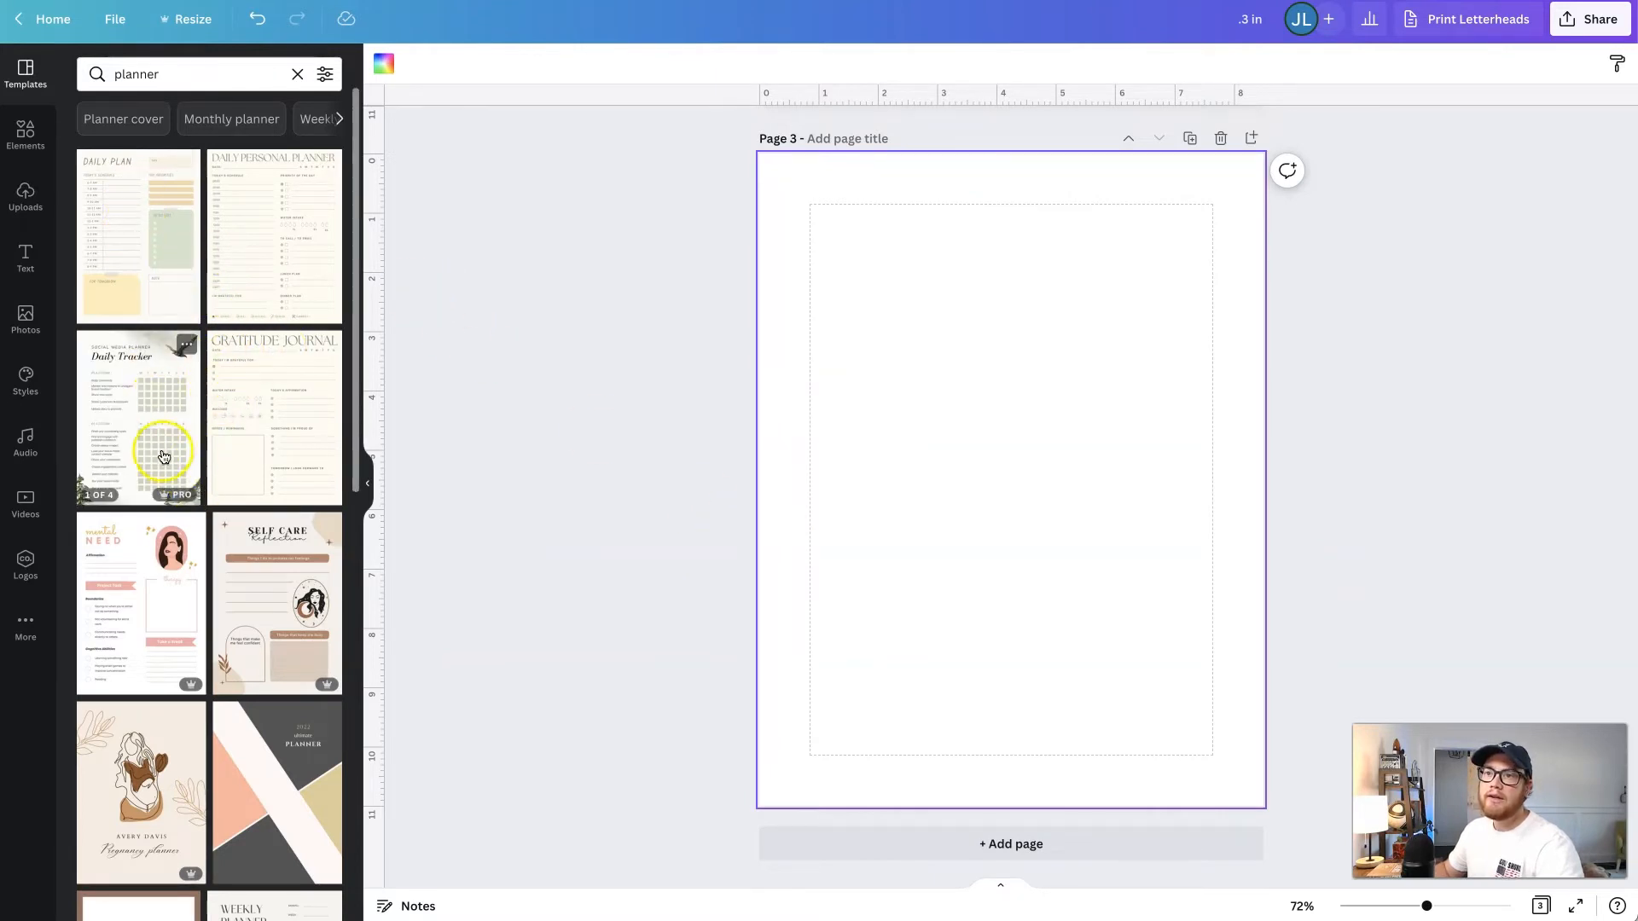
{"action": "left_click", "coordinate": [262, 405]}
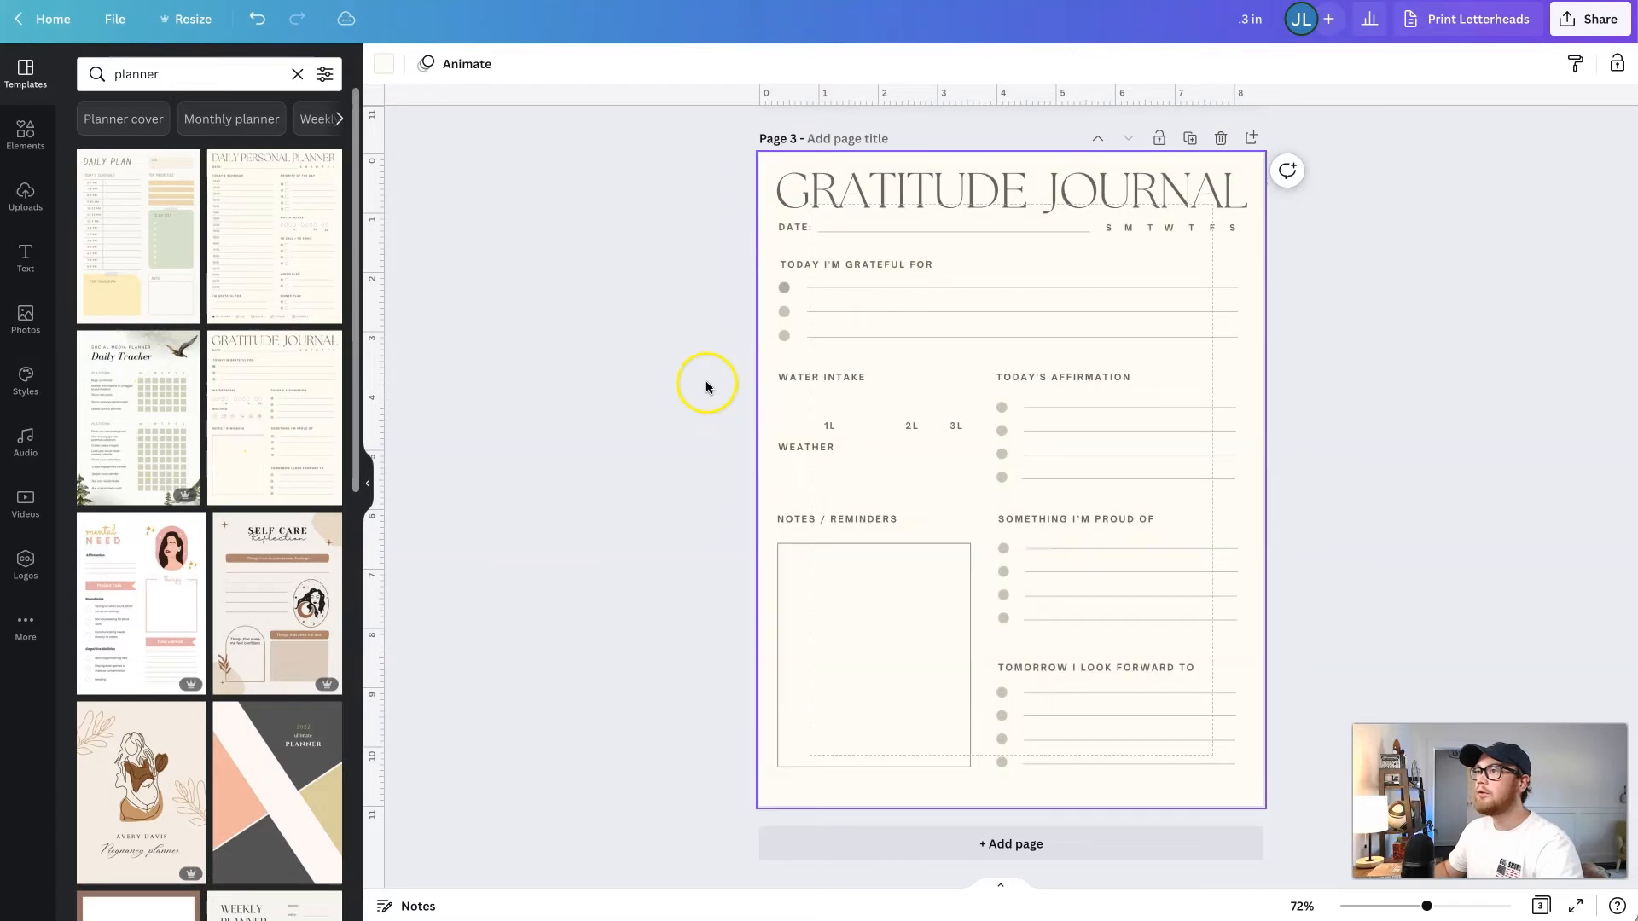
{"action": "left_click", "coordinate": [670, 384]}
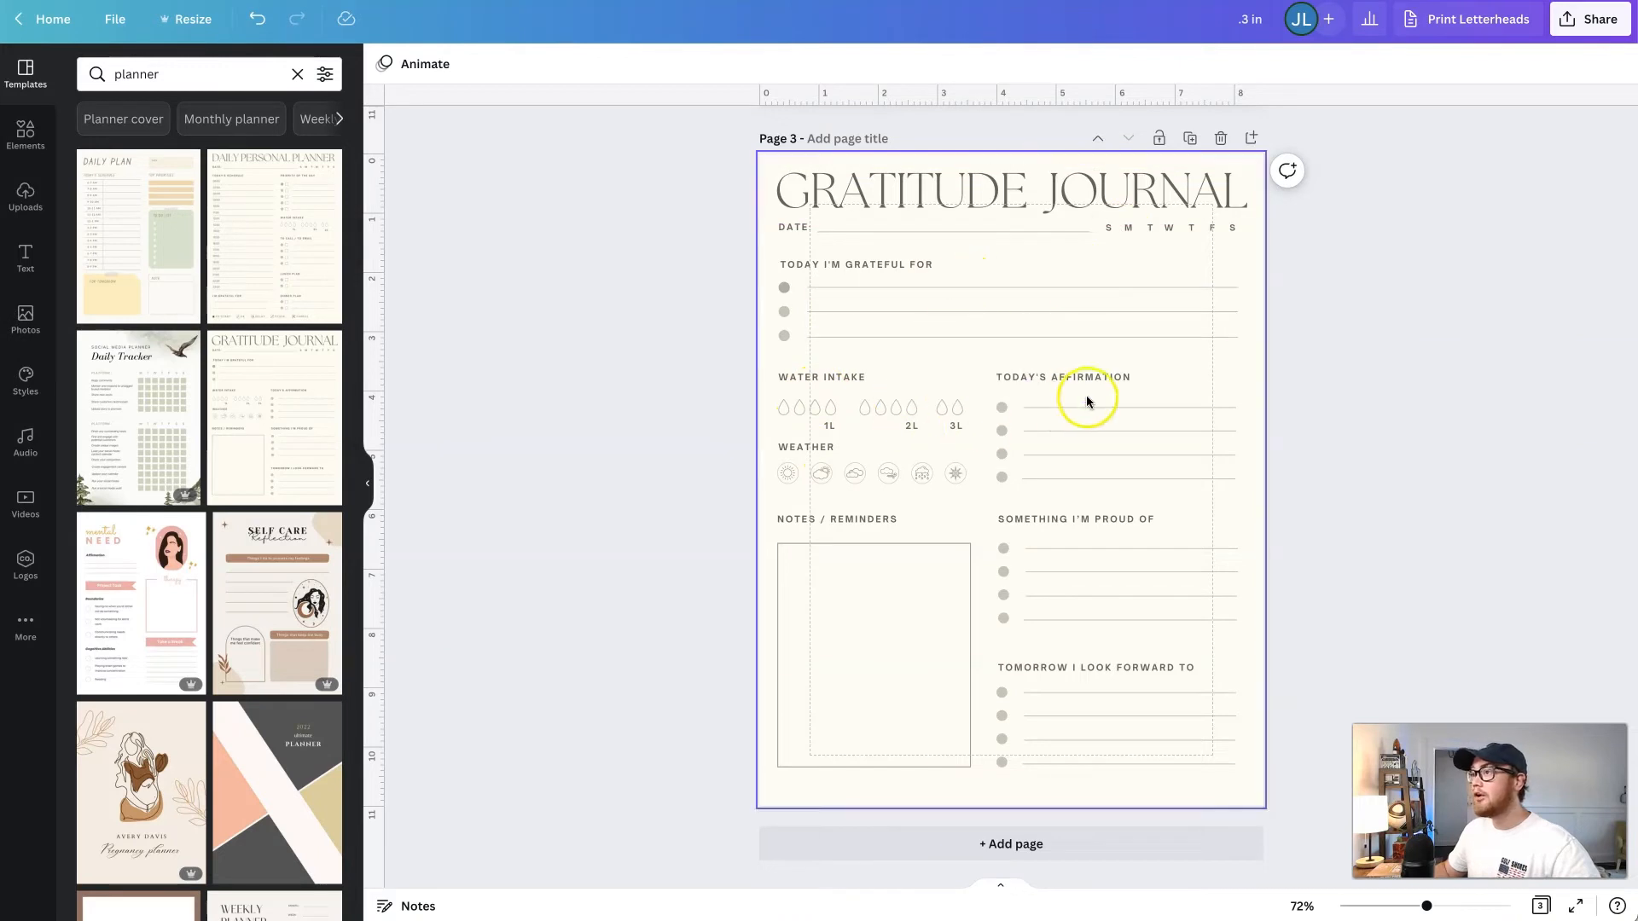
- Delete the Weather heading and icons on the Gratitude Journal page and move the Notes / Reminders heading up into their place
{"action": "left_click_drag", "start_coordinate": [739, 440], "coordinate": [957, 503]}
{"action": "key", "text": "Delete"}
{"action": "left_click", "coordinate": [878, 517]}
{"action": "left_click_drag", "start_coordinate": [878, 517], "coordinate": [881, 471]}
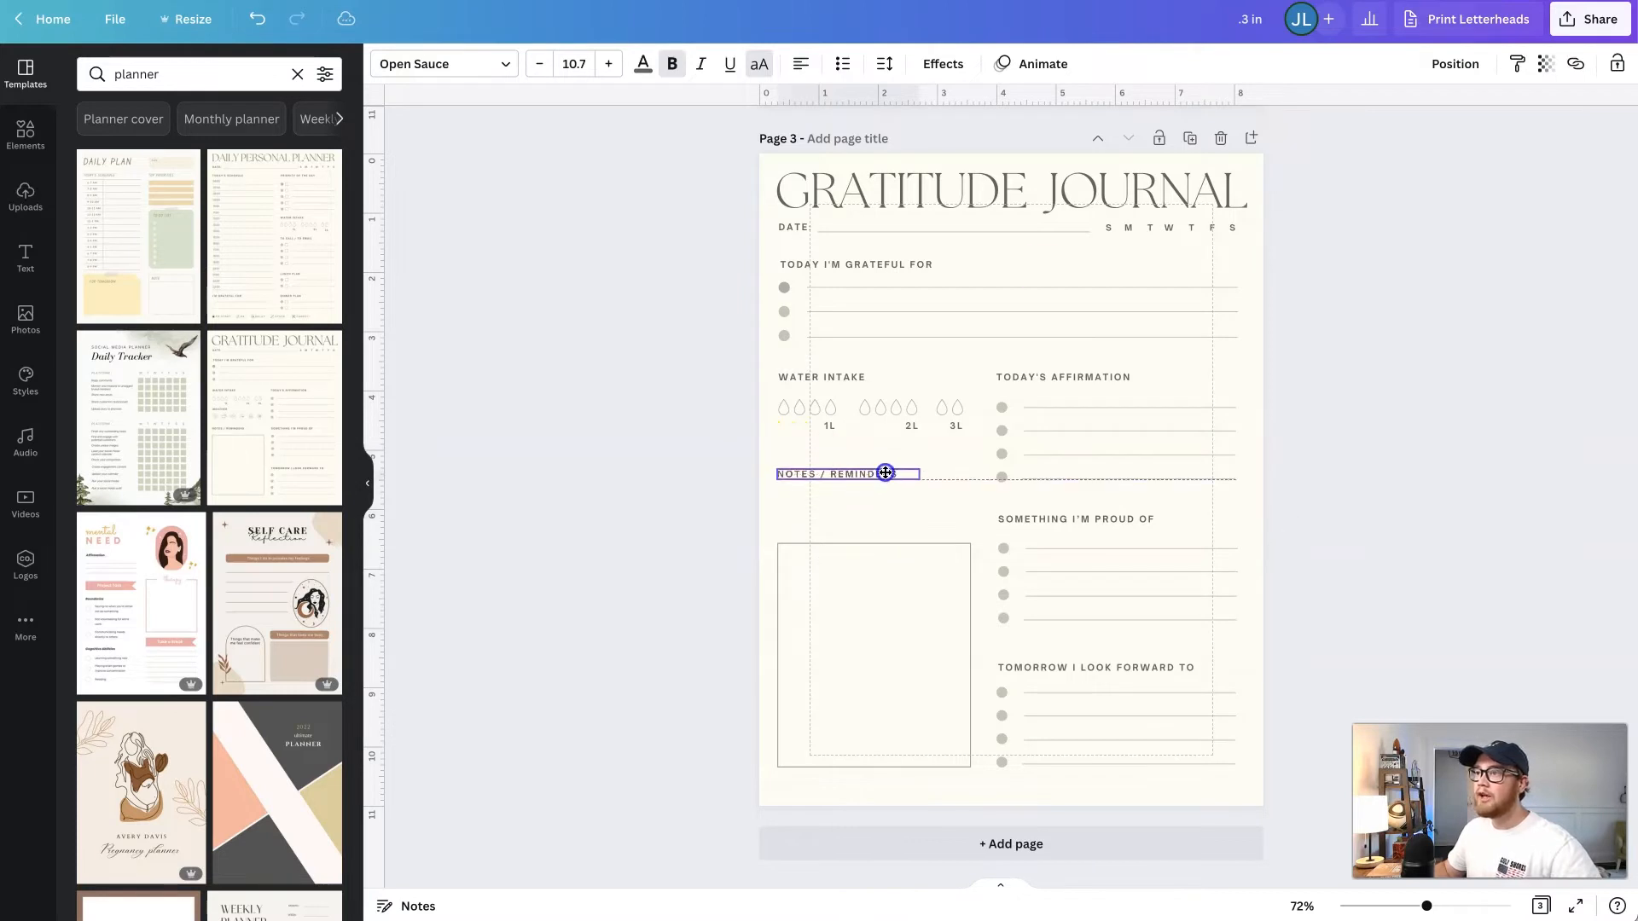
- Extend the notes box upward to just below its heading, making it 4.6 in high
{"action": "left_click", "coordinate": [875, 545]}
{"action": "left_click_drag", "start_coordinate": [874, 545], "coordinate": [872, 493]}
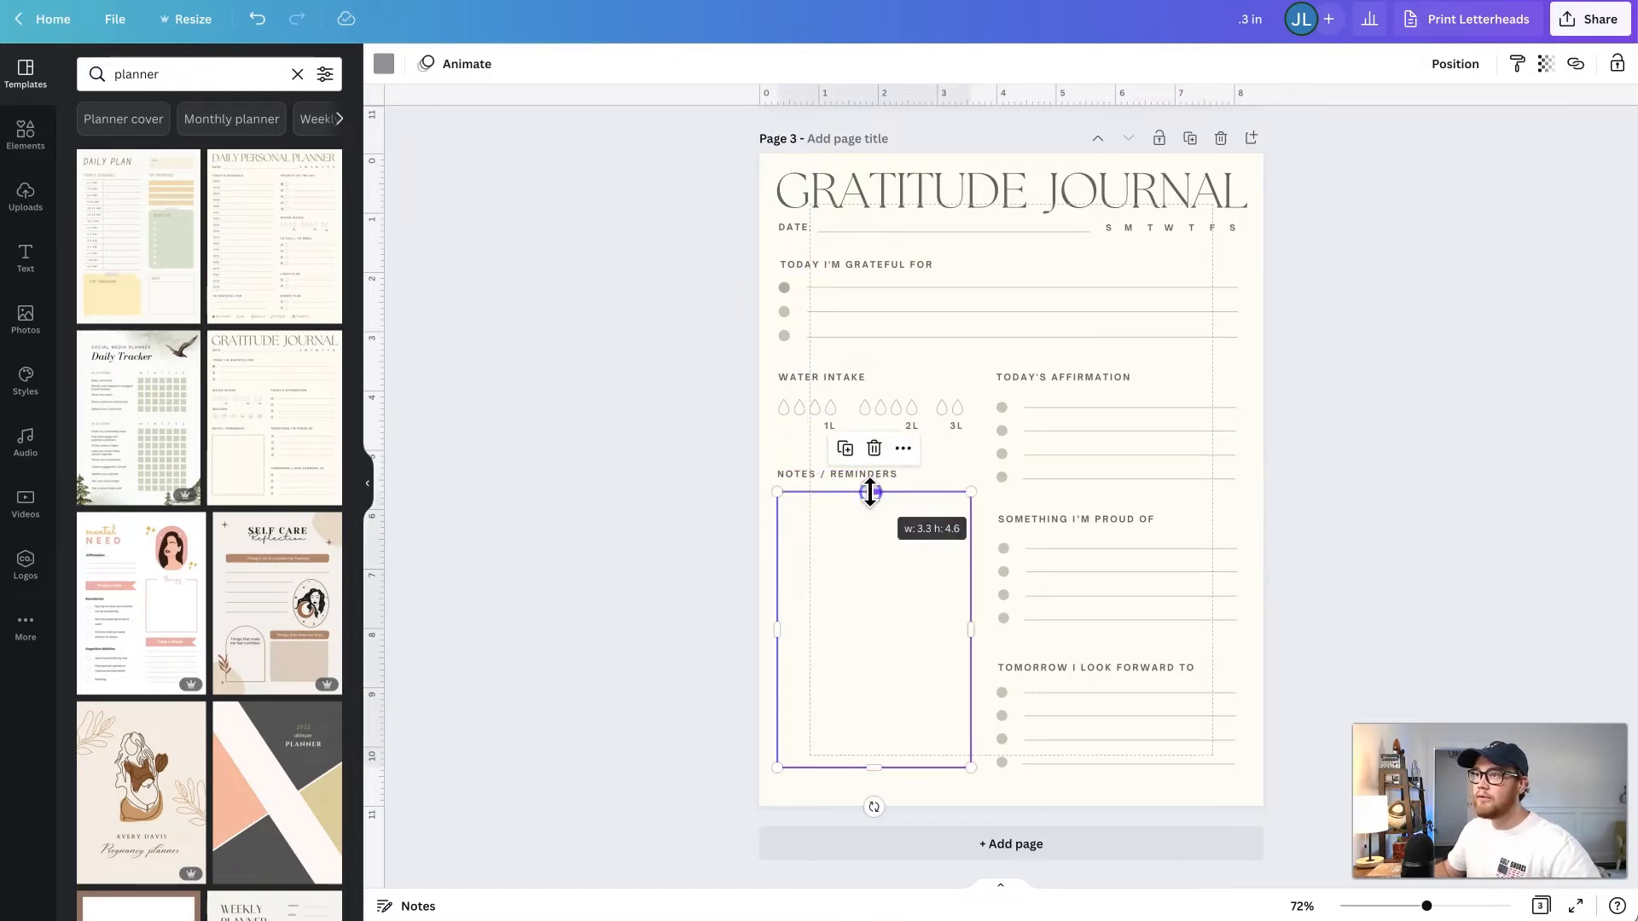
{"action": "left_click", "coordinate": [666, 477]}
- Duplicate the Gratitude Journal page and delete everything below the date line on the copy
{"action": "scroll", "coordinate": [670, 478], "scroll_direction": "up", "scroll_amount": 1}
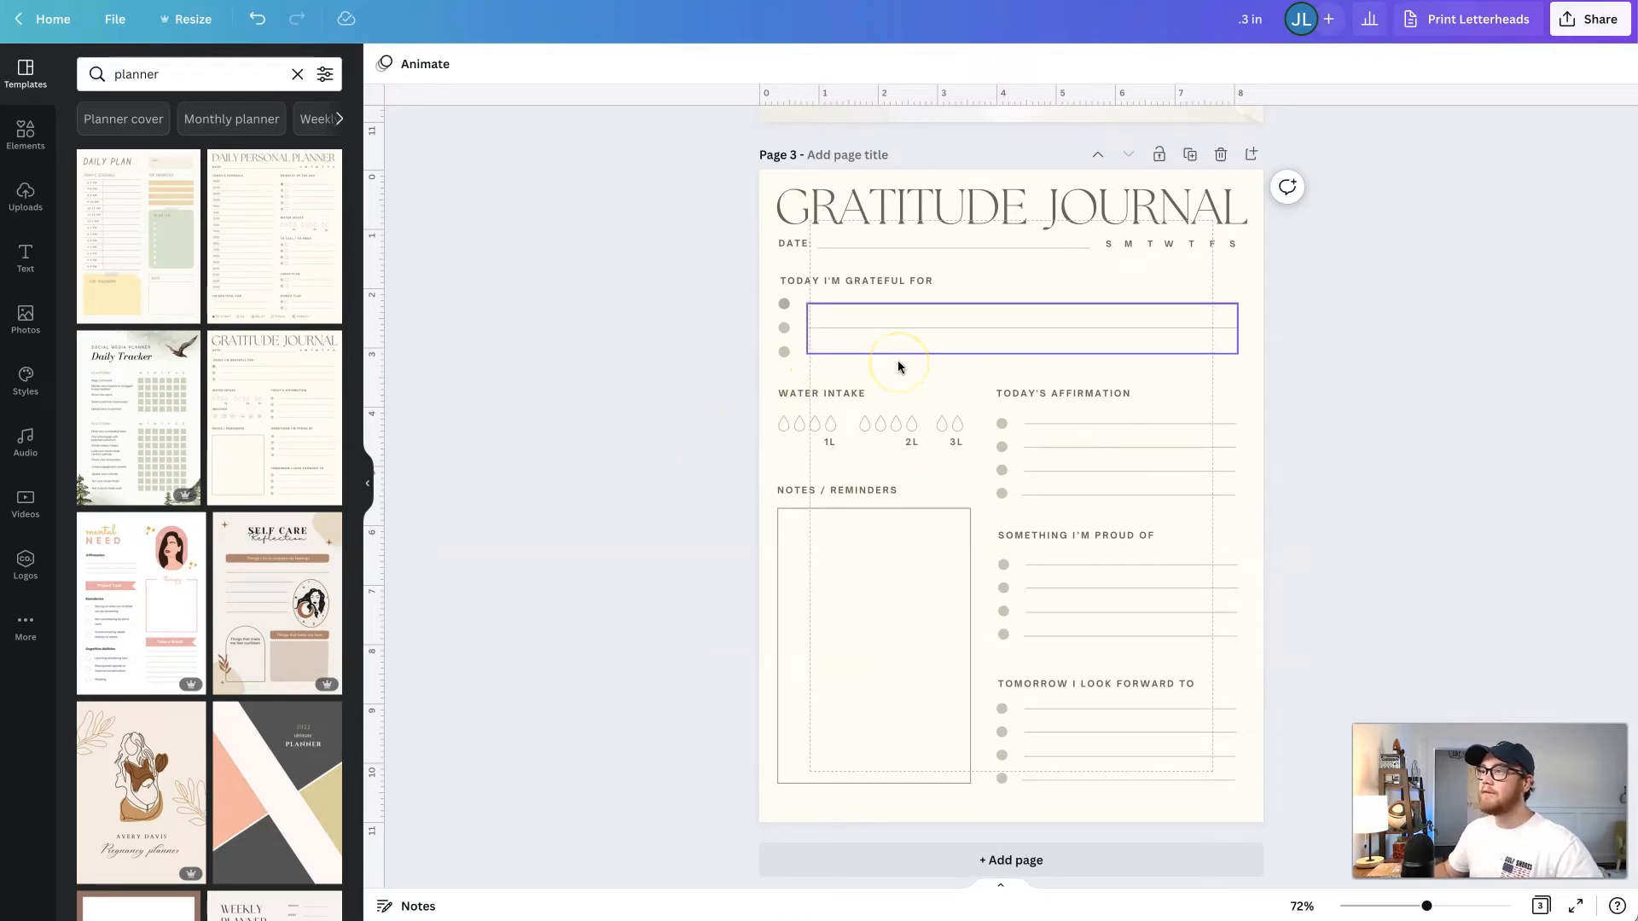
{"action": "left_click", "coordinate": [1191, 156]}
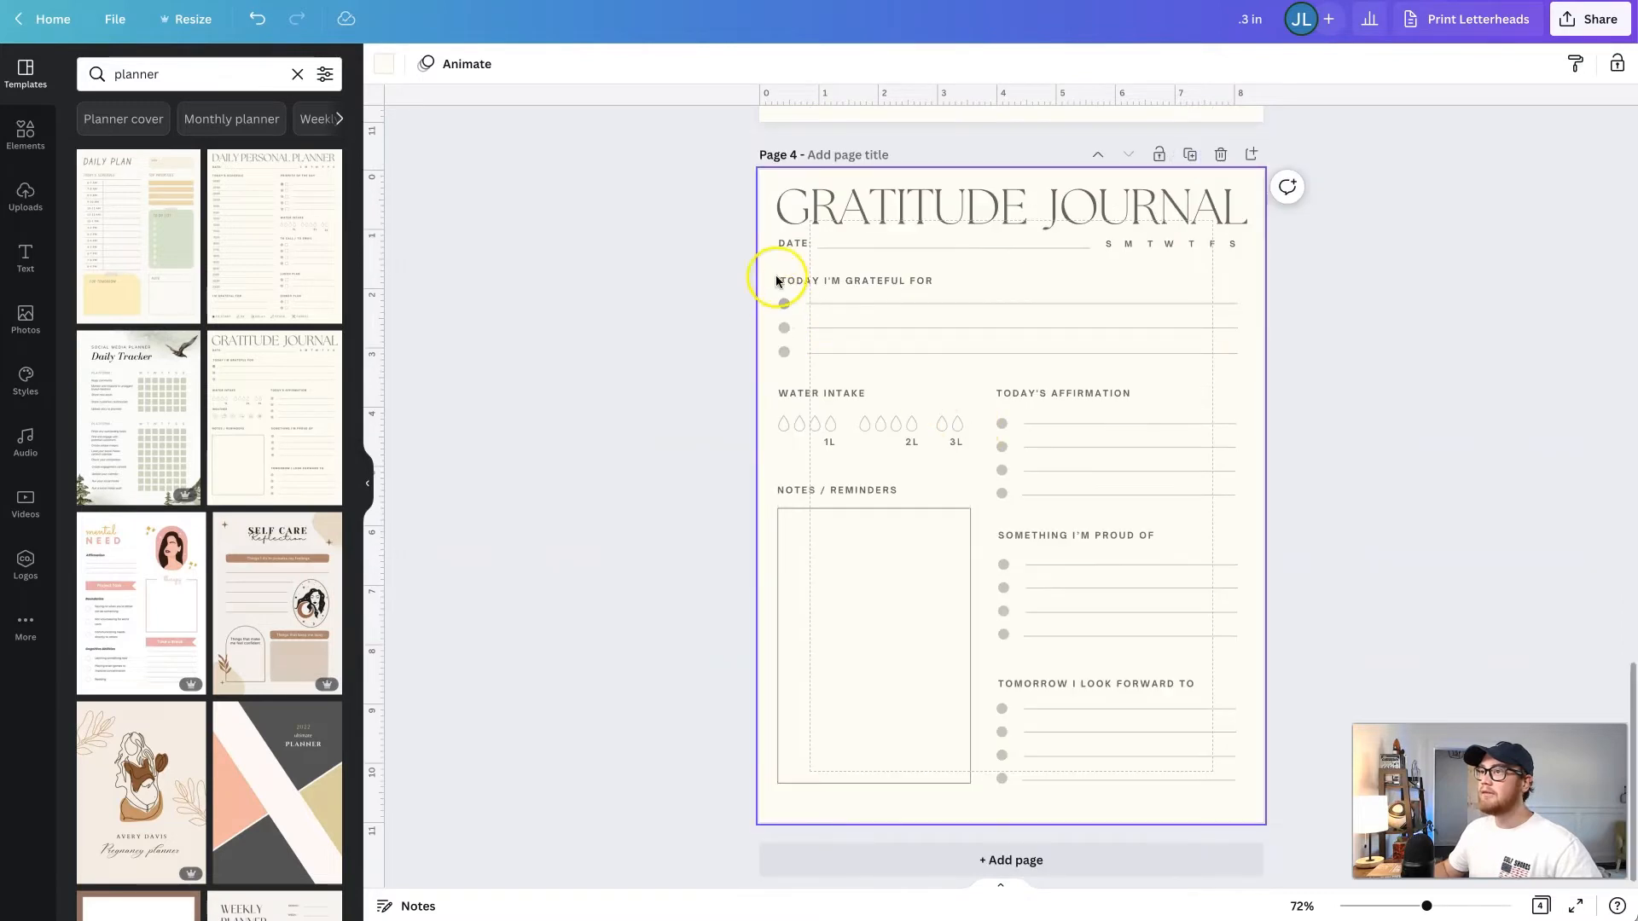
{"action": "left_click_drag", "start_coordinate": [742, 238], "coordinate": [767, 283]}
{"action": "left_click", "coordinate": [1250, 832]}
{"action": "key", "text": "Delete"}
- Change the title on page 4 to "I'm Thankful For"
{"action": "left_click", "coordinate": [840, 211]}
{"action": "left_click", "coordinate": [839, 211]}
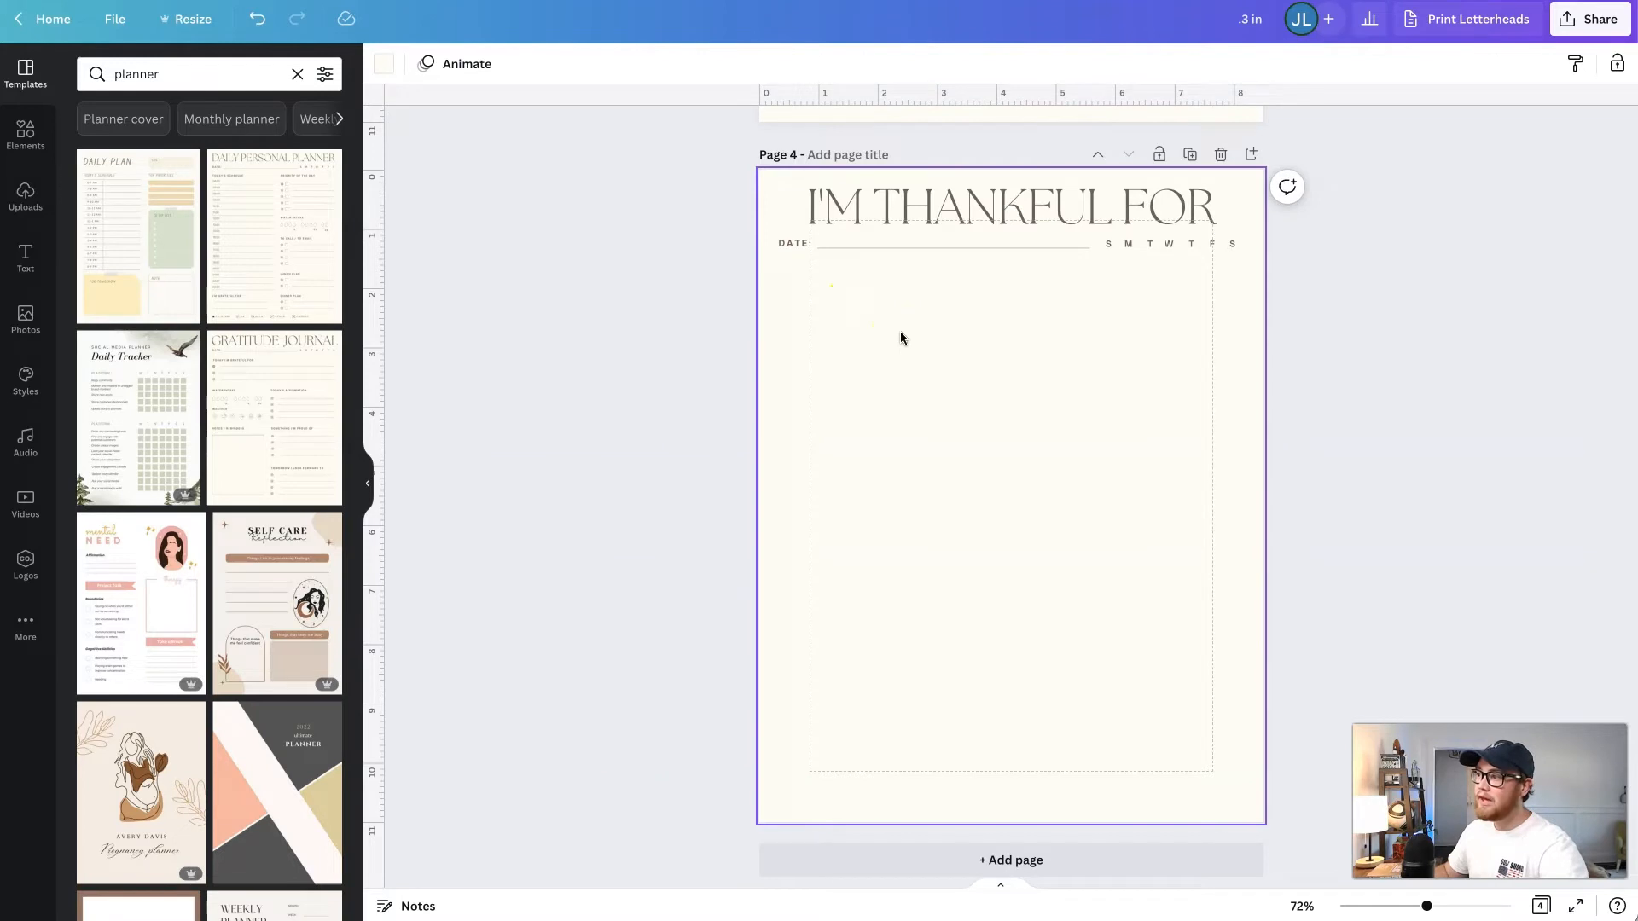
{"action": "scroll", "coordinate": [900, 335], "scroll_direction": "up", "scroll_amount": 1}
{"action": "scroll", "coordinate": [901, 337], "scroll_direction": "down", "scroll_amount": 1}
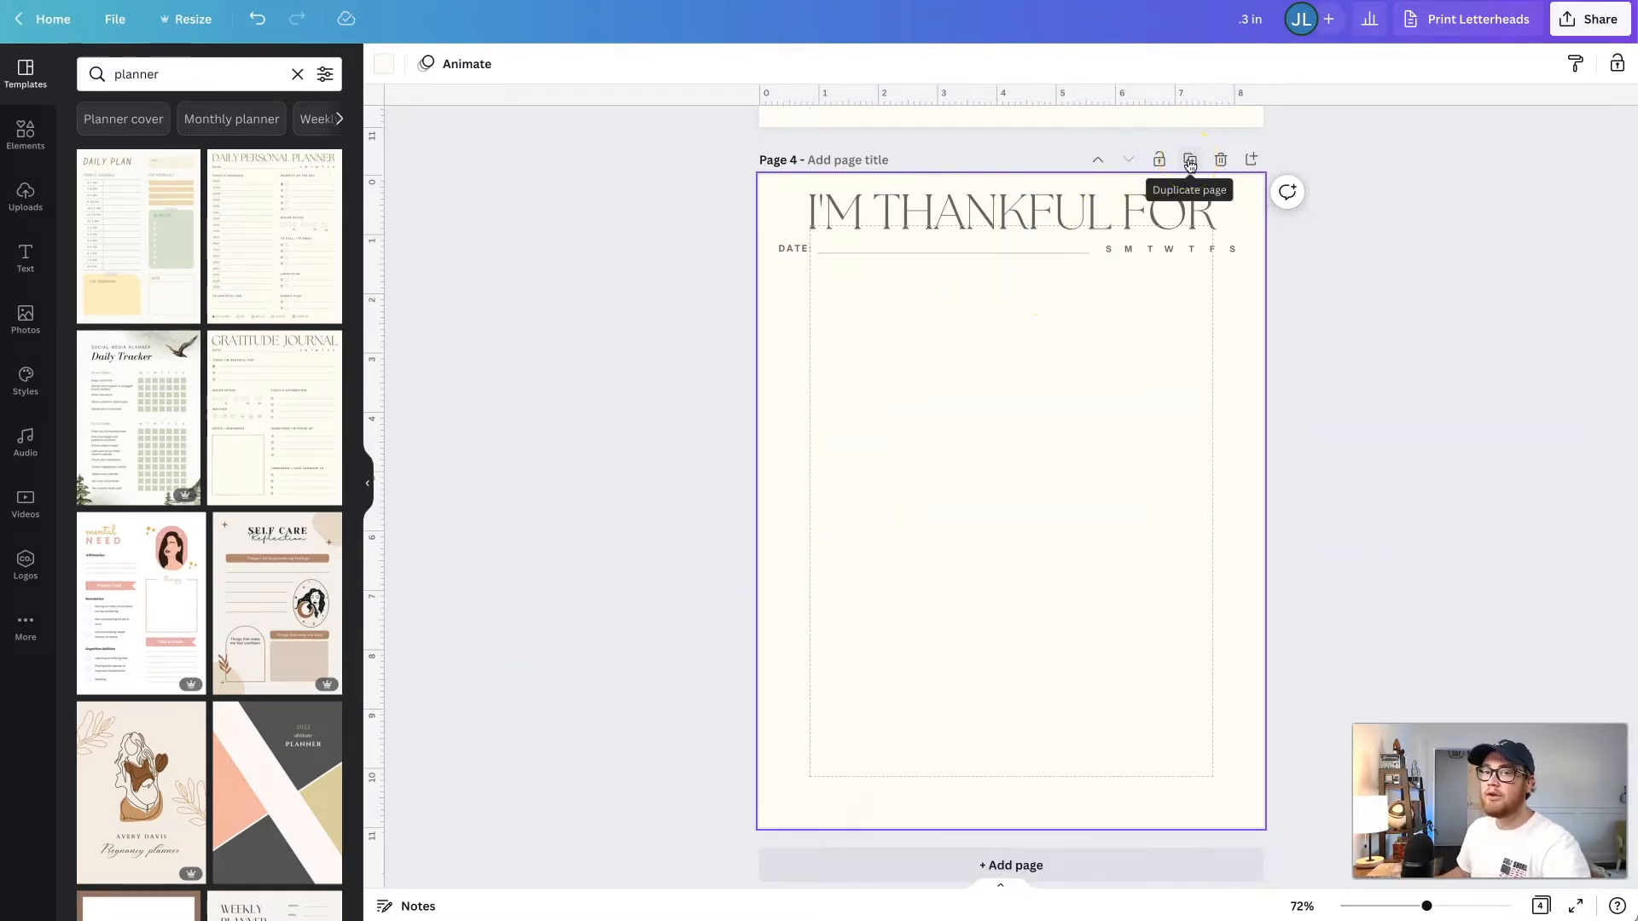
- Copy the "Today I'm Grateful For" heading with its three bulleted lines from the Gratitude Journal page onto page 4 below the date line
{"action": "scroll", "coordinate": [1190, 165], "scroll_direction": "up", "scroll_amount": 2}
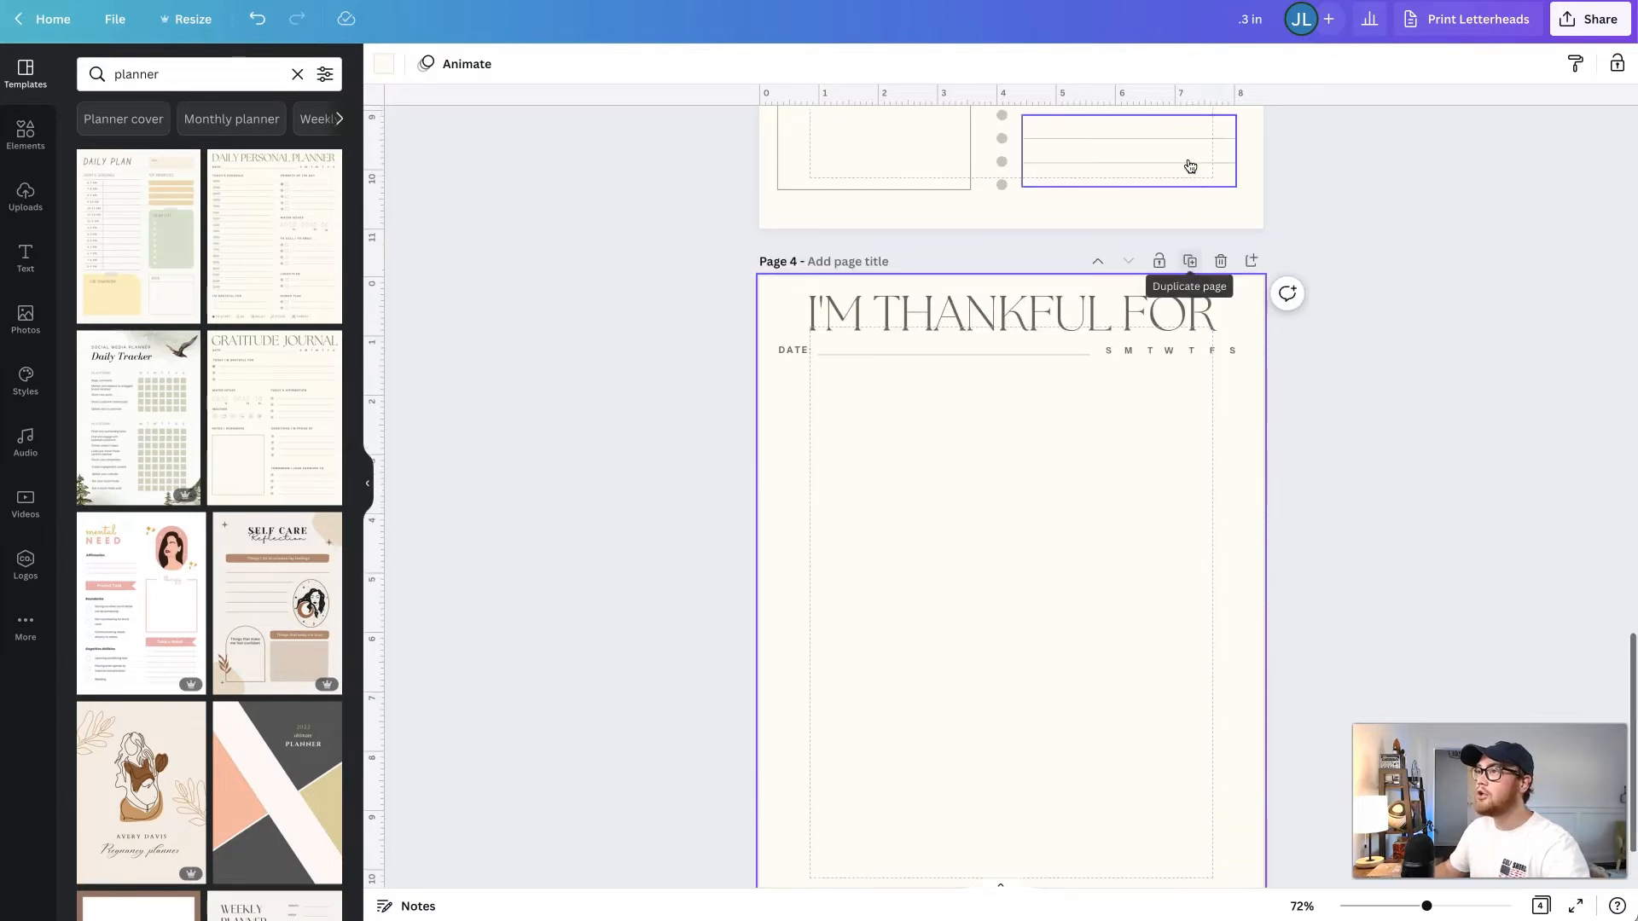
{"action": "scroll", "coordinate": [1192, 167], "scroll_direction": "down", "scroll_amount": 2}
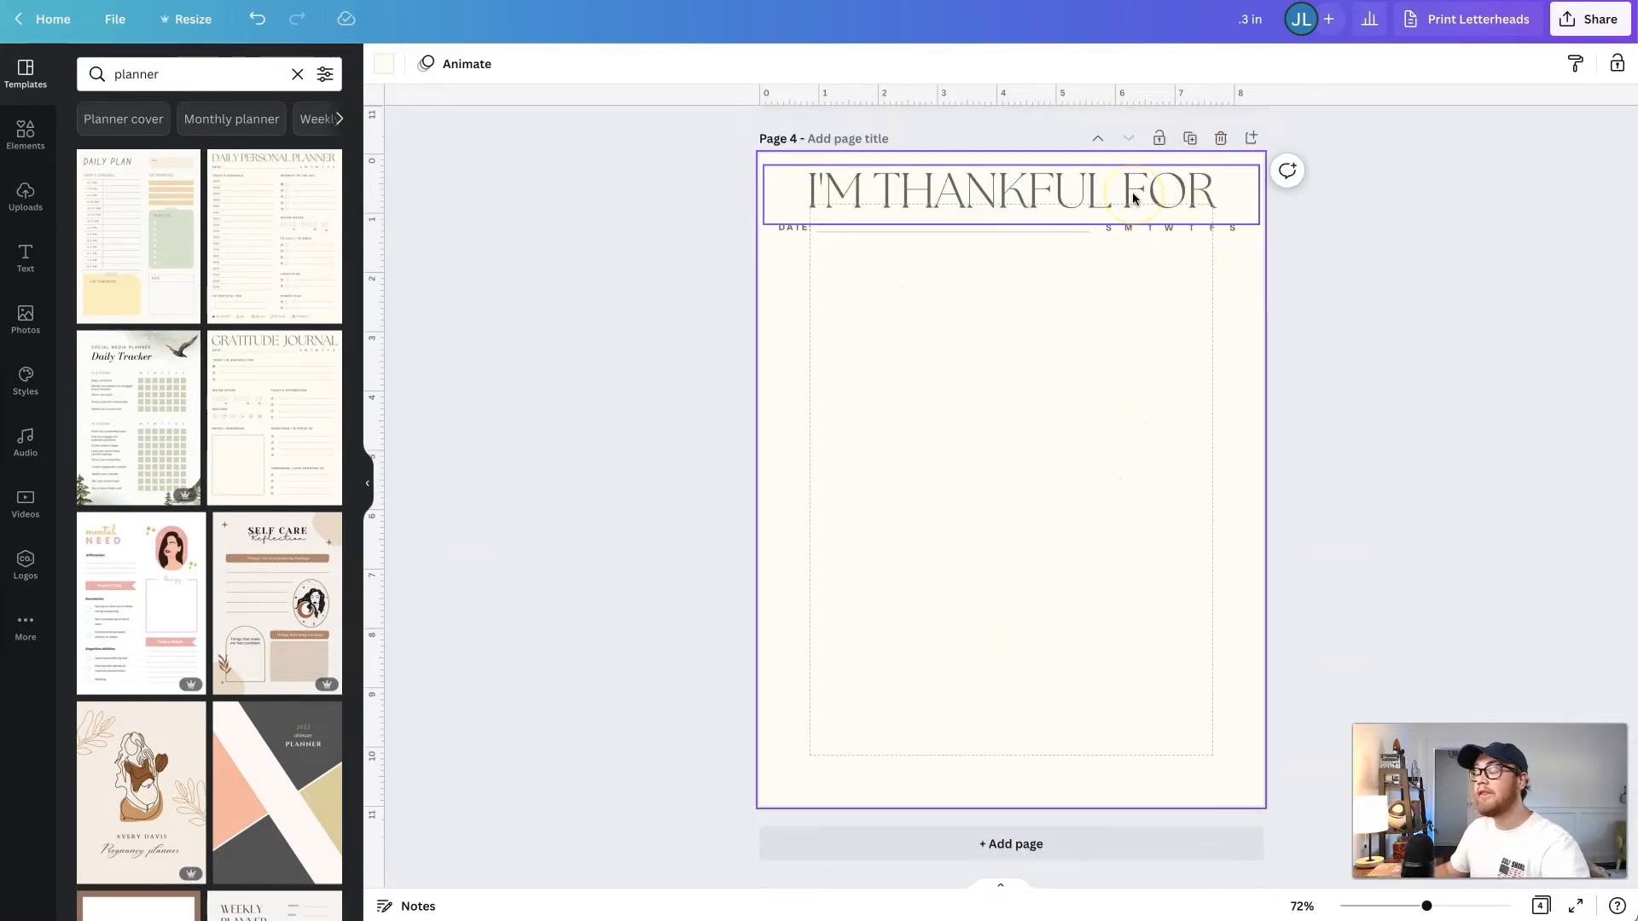
{"action": "left_click", "coordinate": [1084, 254]}
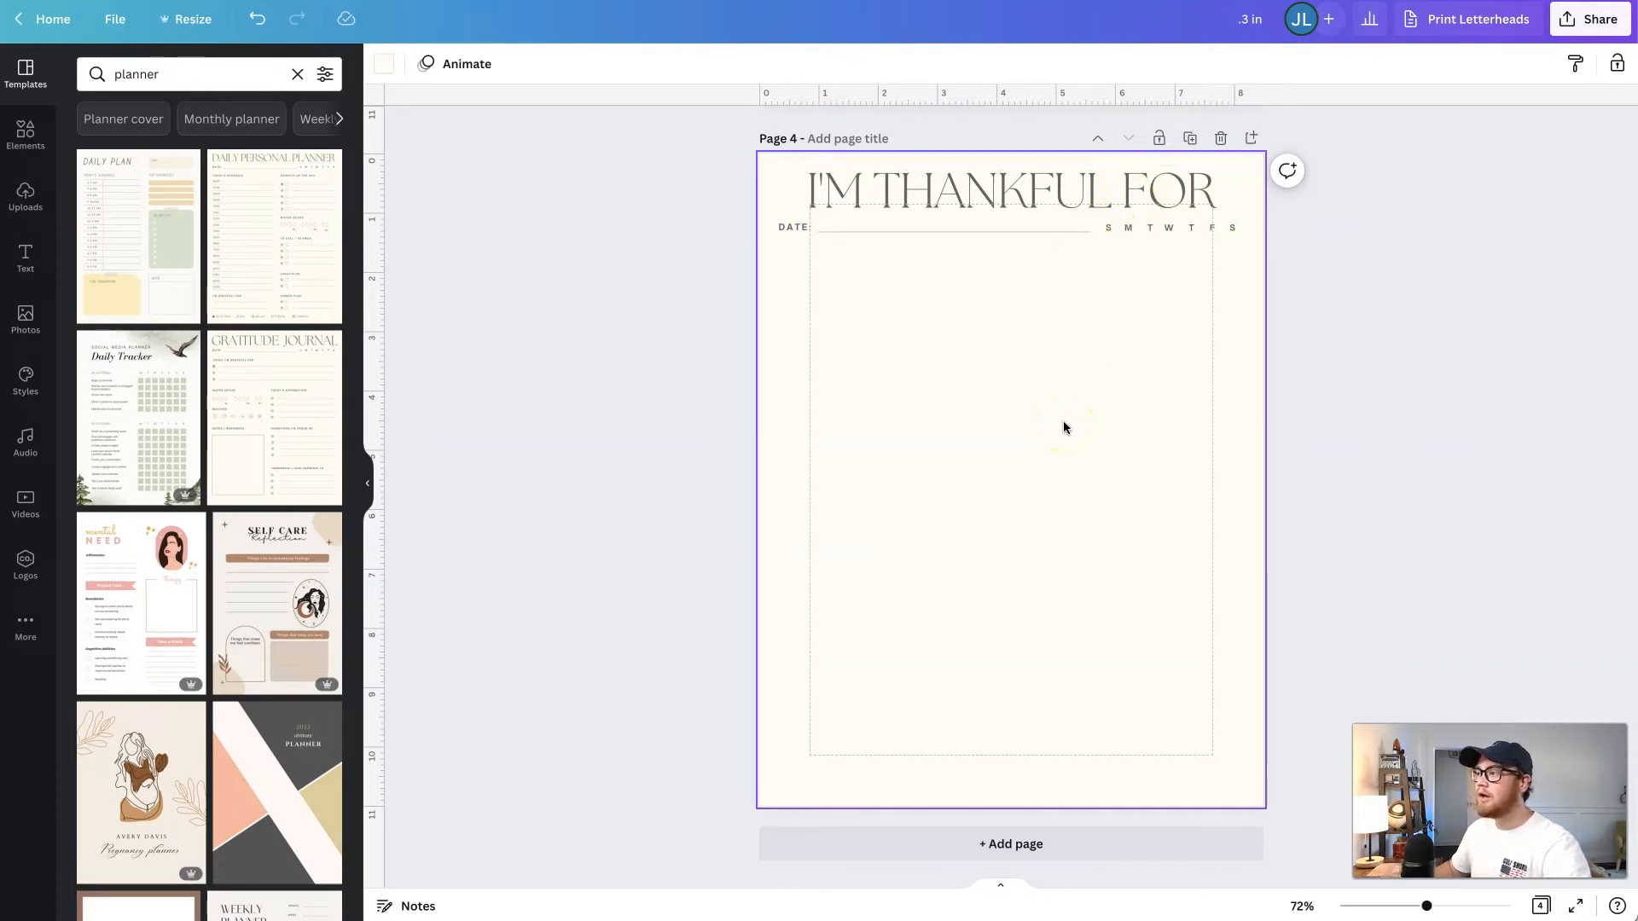
{"action": "scroll", "coordinate": [1062, 431], "scroll_direction": "up", "scroll_amount": 8}
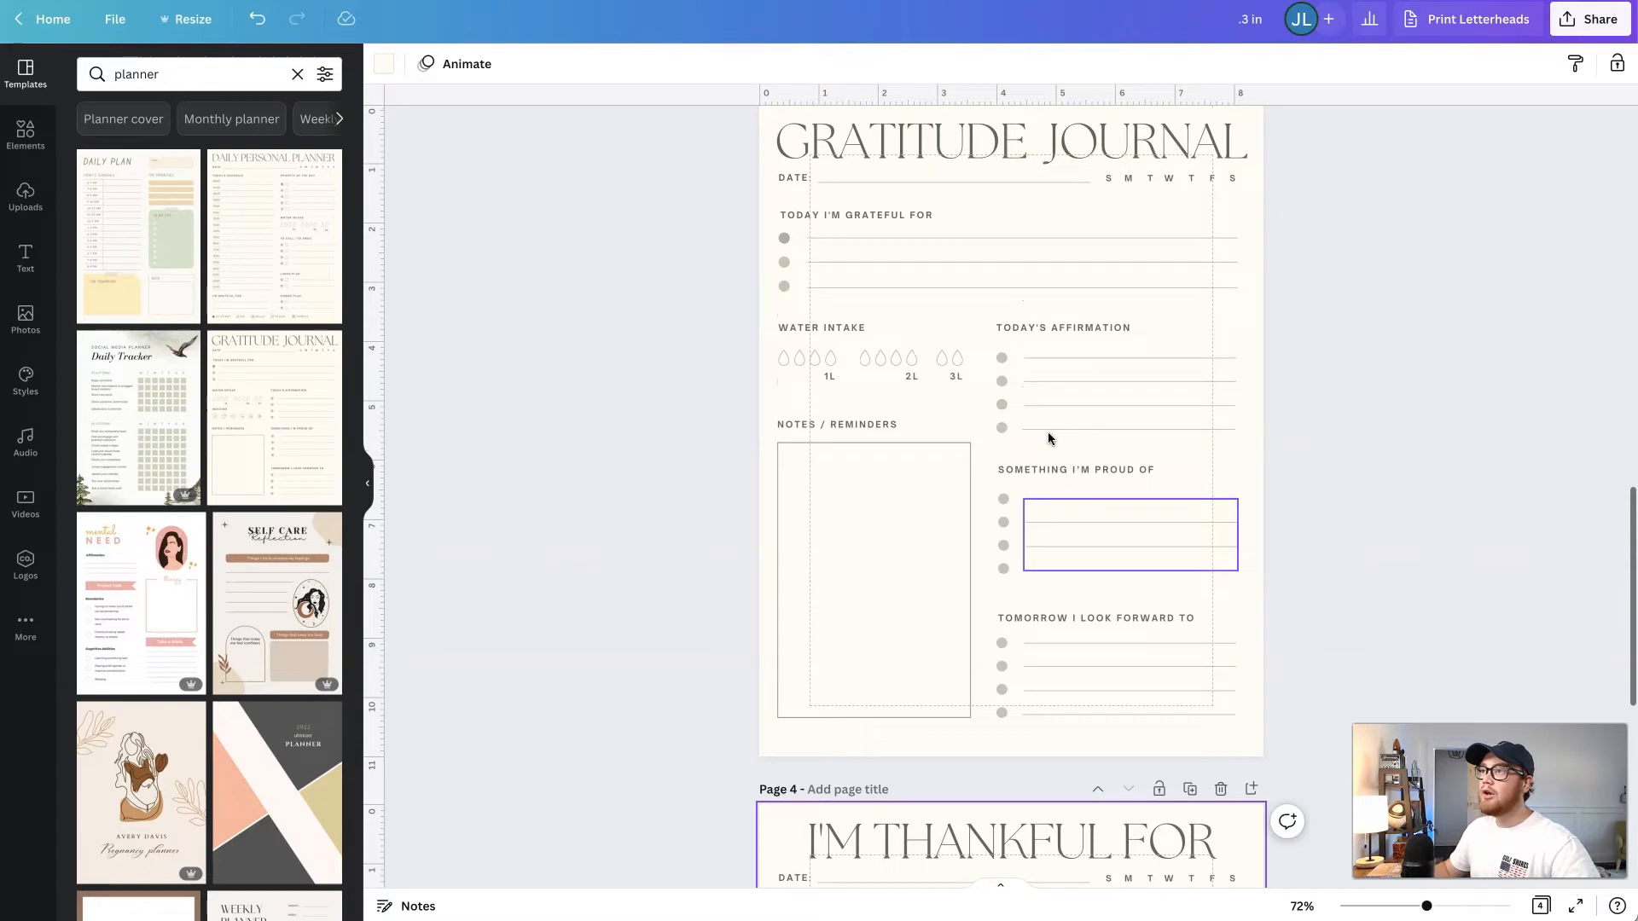
{"action": "left_click", "coordinate": [811, 252]}
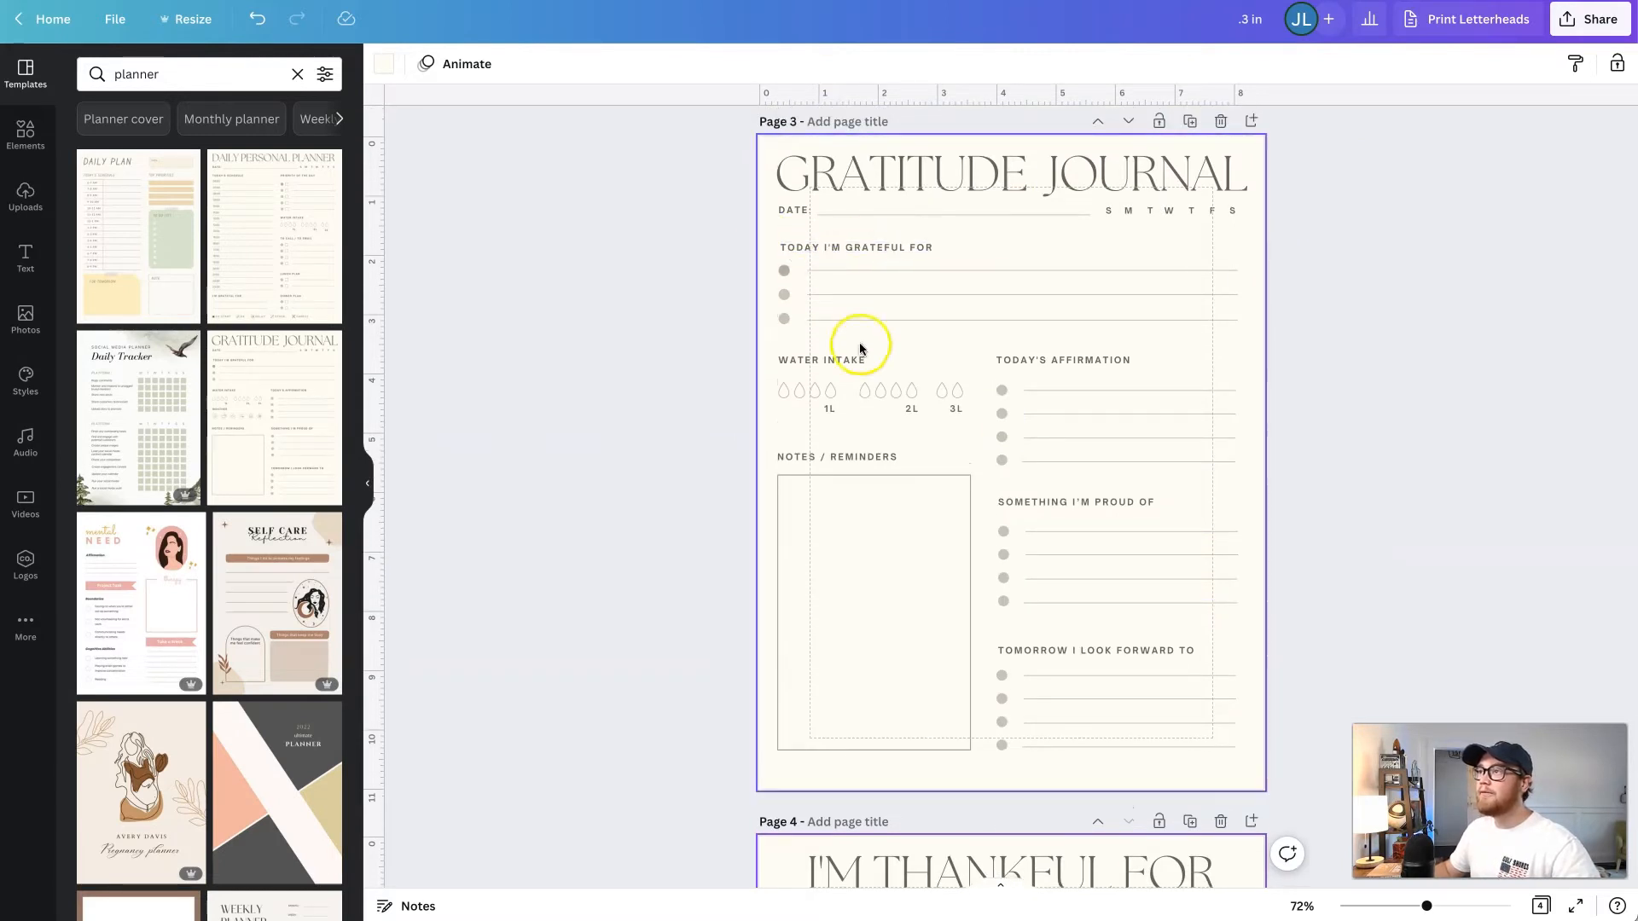
{"action": "left_click_drag", "start_coordinate": [772, 247], "coordinate": [844, 331]}
{"action": "scroll", "coordinate": [846, 329], "scroll_direction": "down", "scroll_amount": 8}
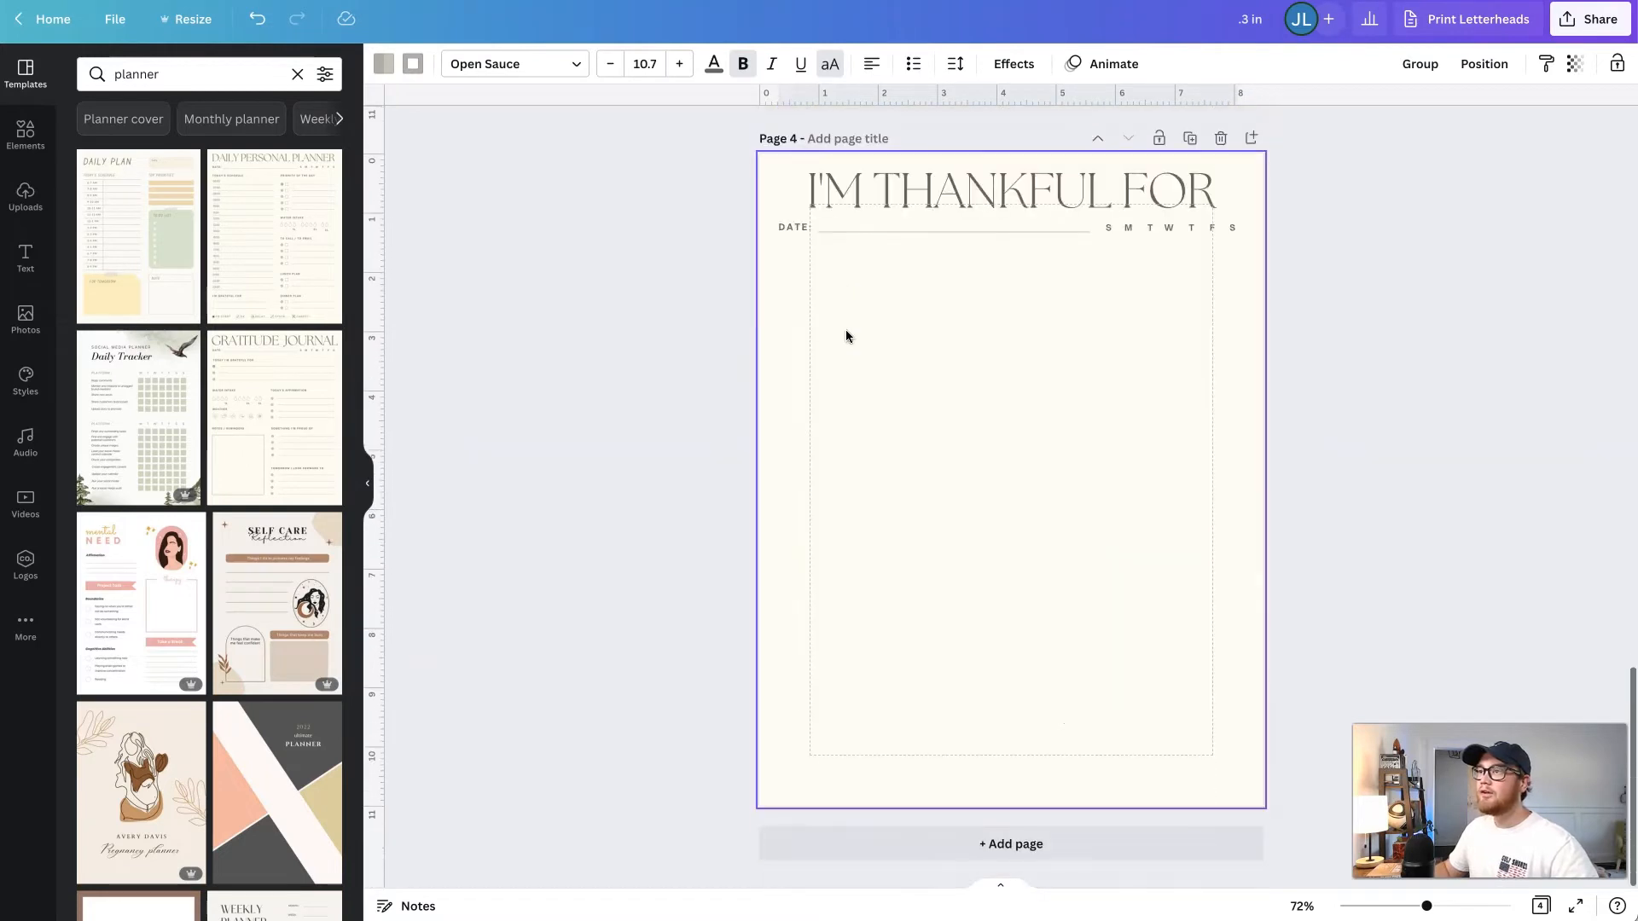
{"action": "left_click", "coordinate": [846, 332]}
{"action": "key", "text": "ctrl+v"}
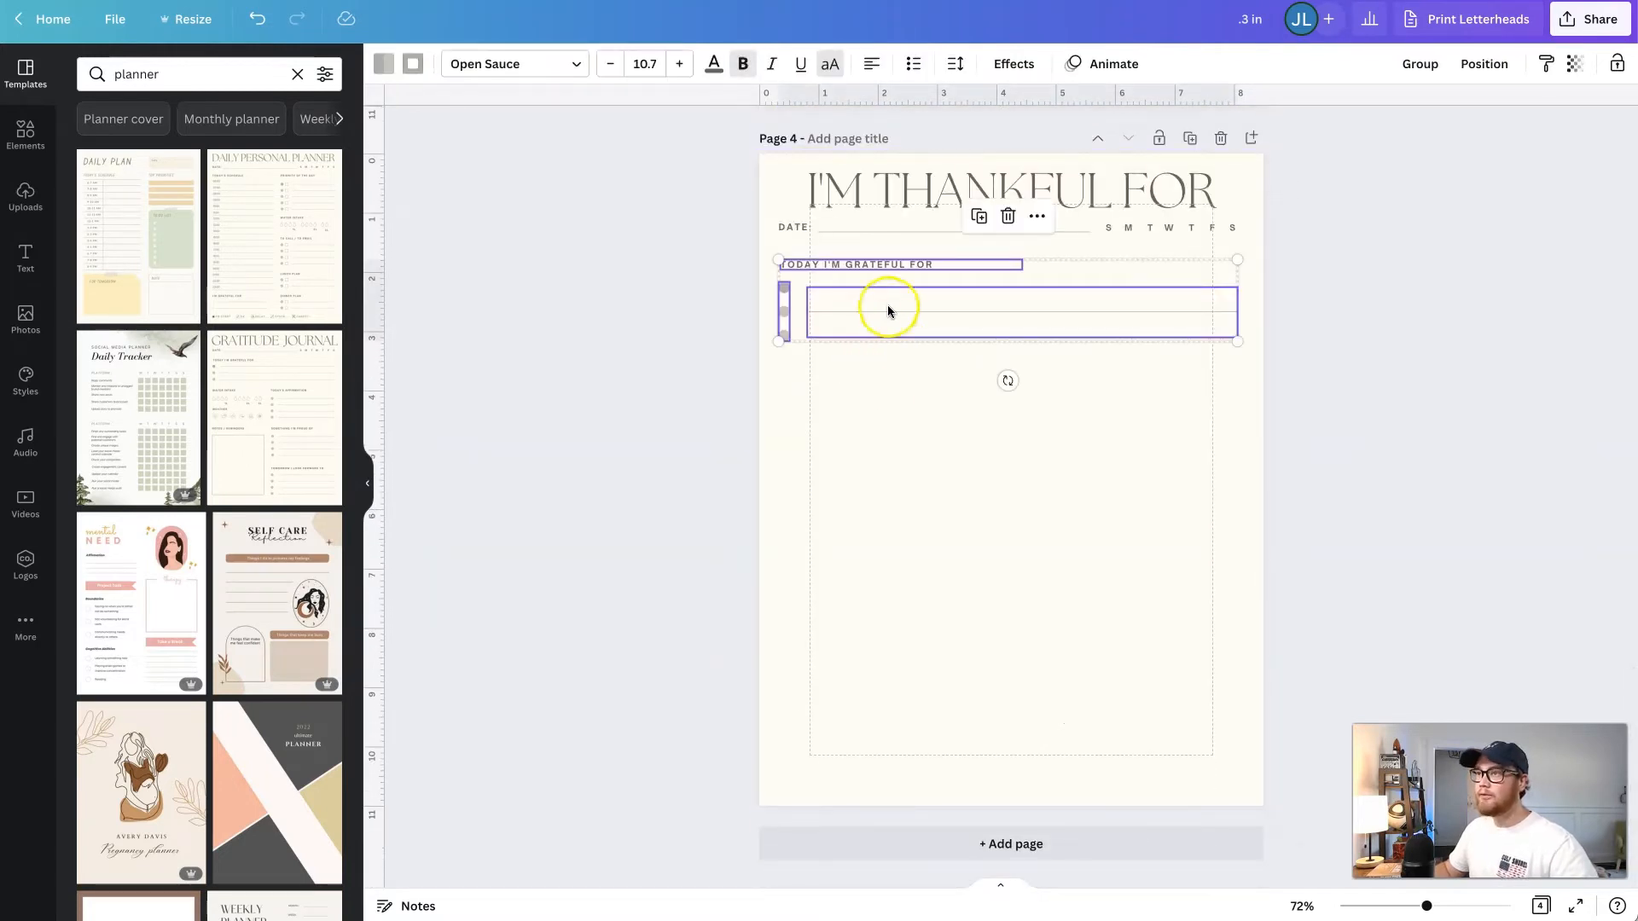
{"action": "left_click", "coordinate": [869, 375]}
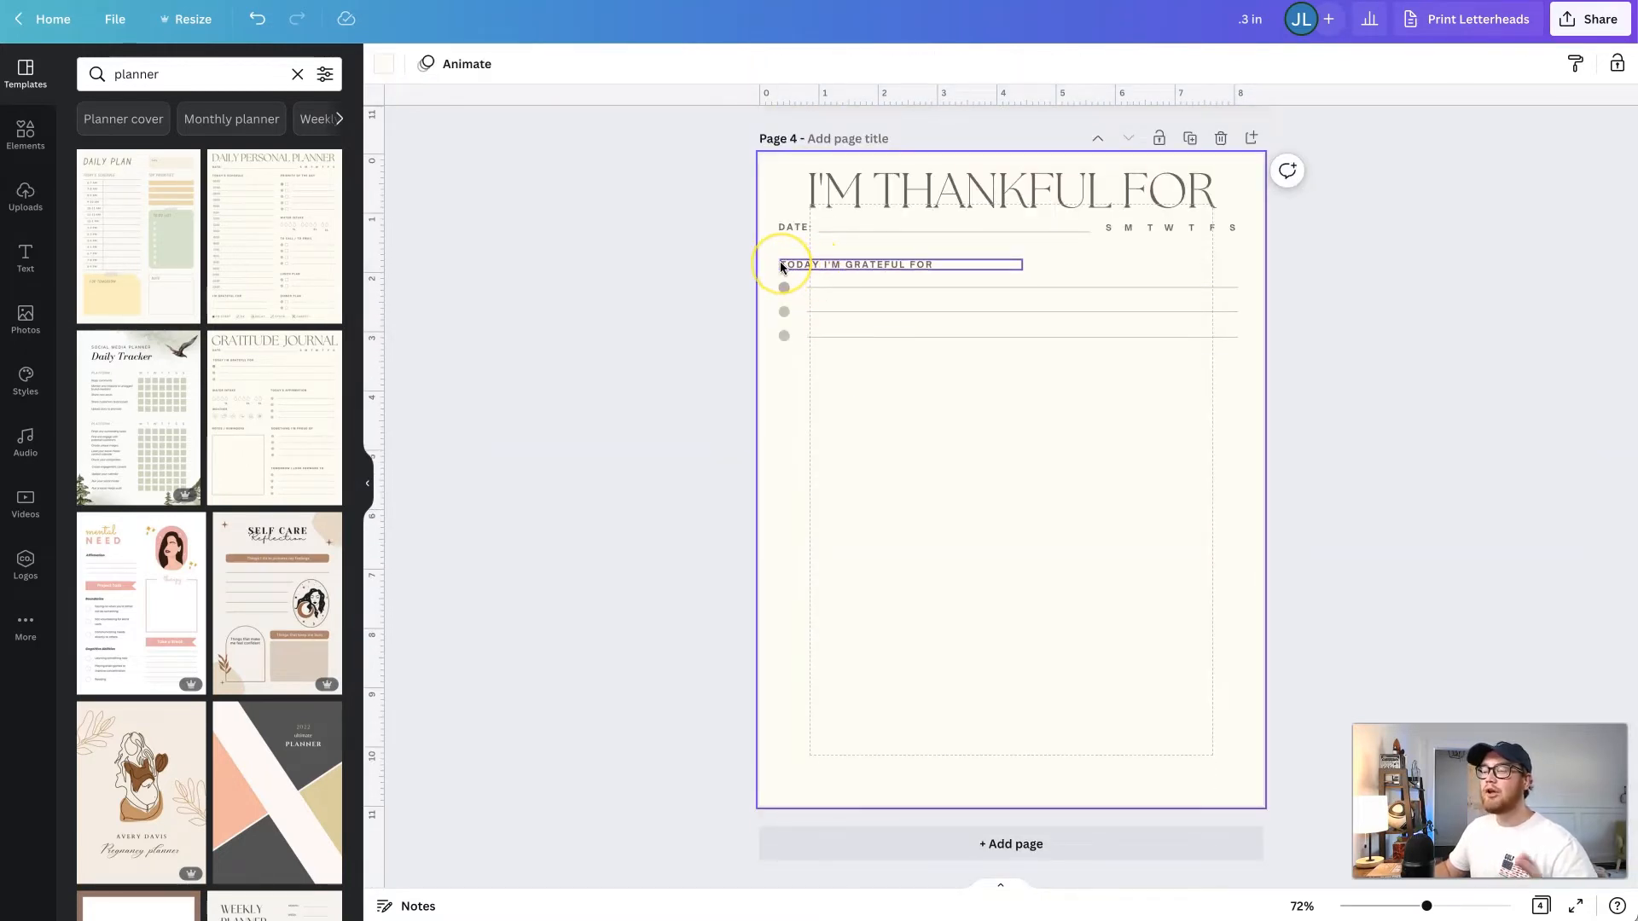
- Change the pasted section heading on page 4 to "IM GRATEFUL FOR..."
{"action": "left_click_drag", "start_coordinate": [760, 262], "coordinate": [868, 353]}
{"action": "left_click", "coordinate": [866, 359]}
{"action": "double_click", "coordinate": [826, 266]}
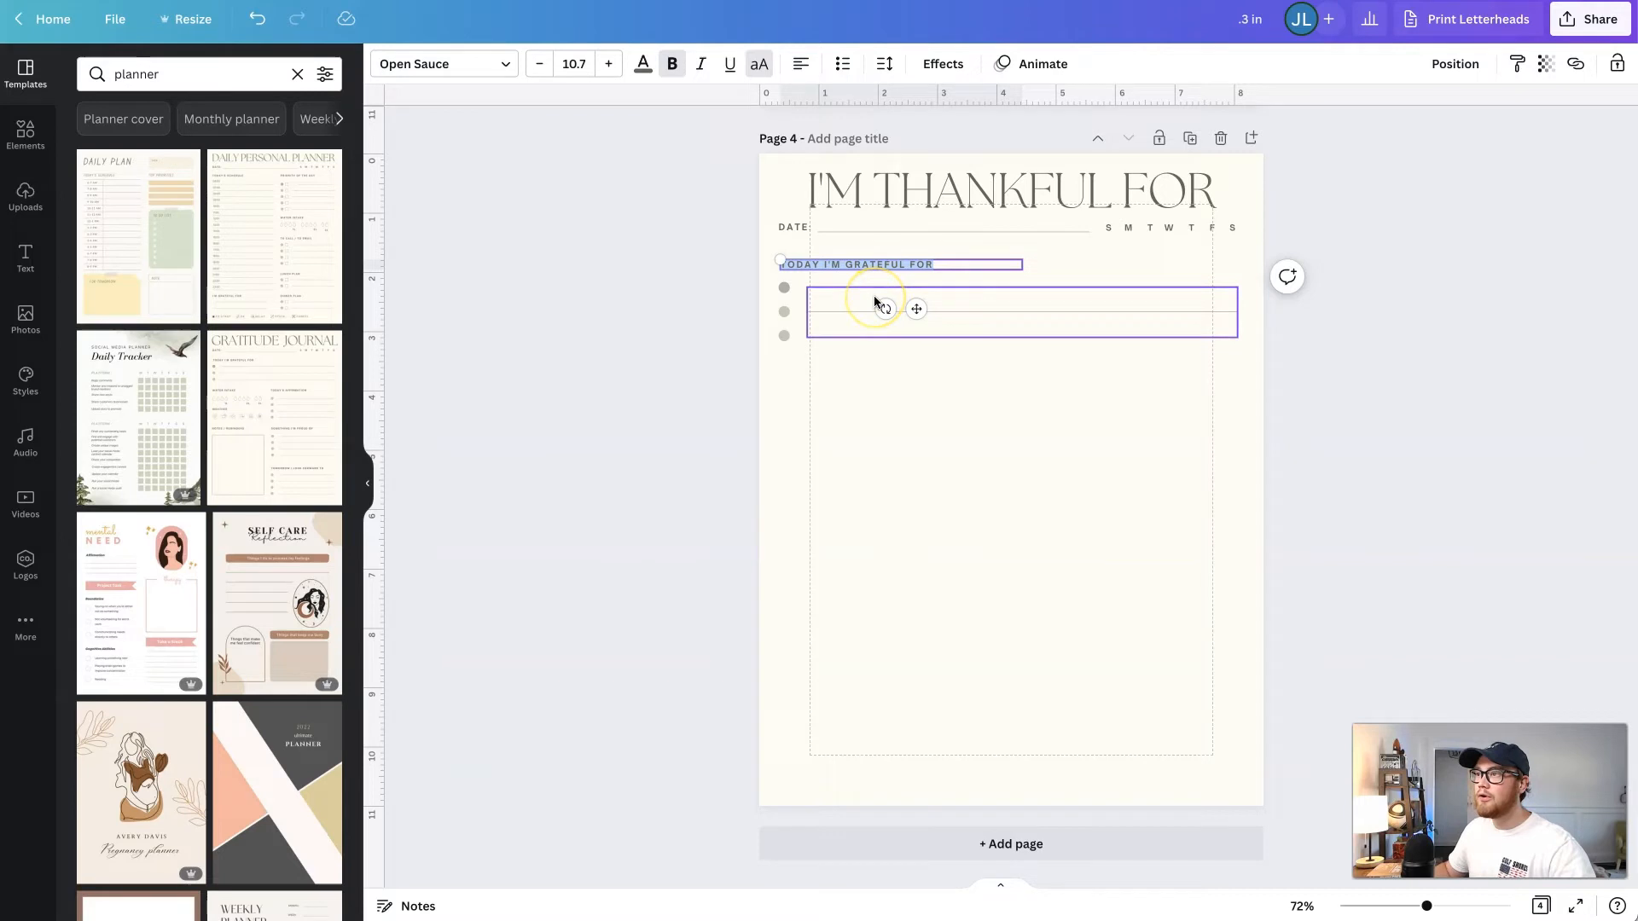
{"action": "left_click", "coordinate": [867, 358]}
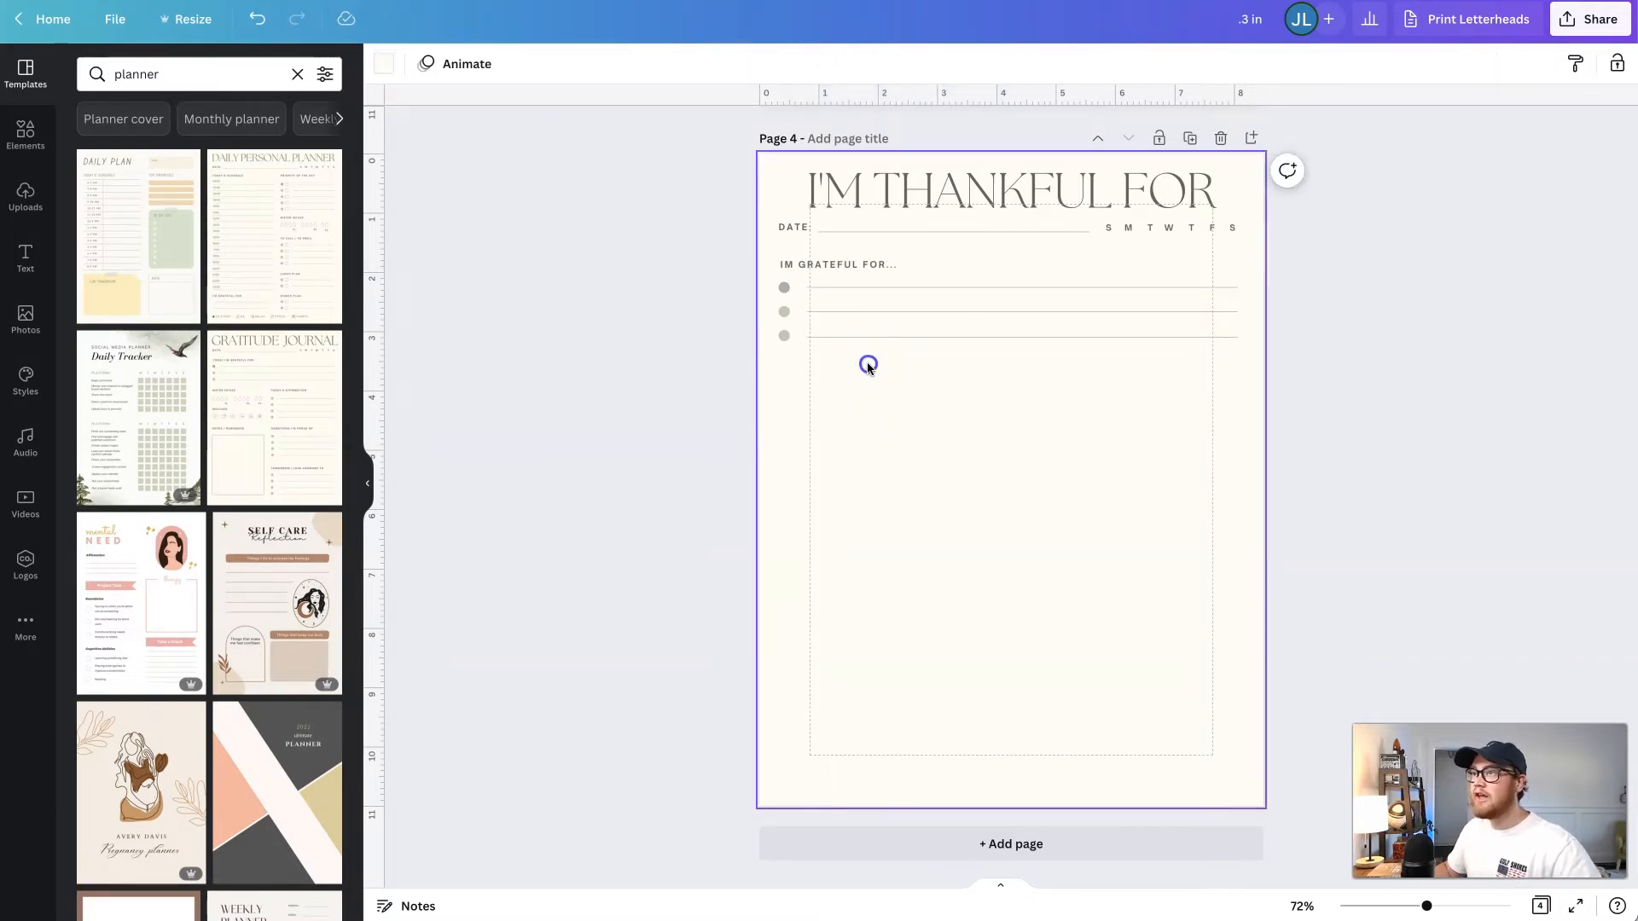
- Duplicate the group of three bulleted lines down page 4 until six evenly spaced groups fill the page
{"action": "left_click_drag", "start_coordinate": [867, 362], "coordinate": [782, 444]}
{"action": "left_click_drag", "start_coordinate": [1023, 560], "coordinate": [775, 520]}
{"action": "left_click", "coordinate": [709, 523]}
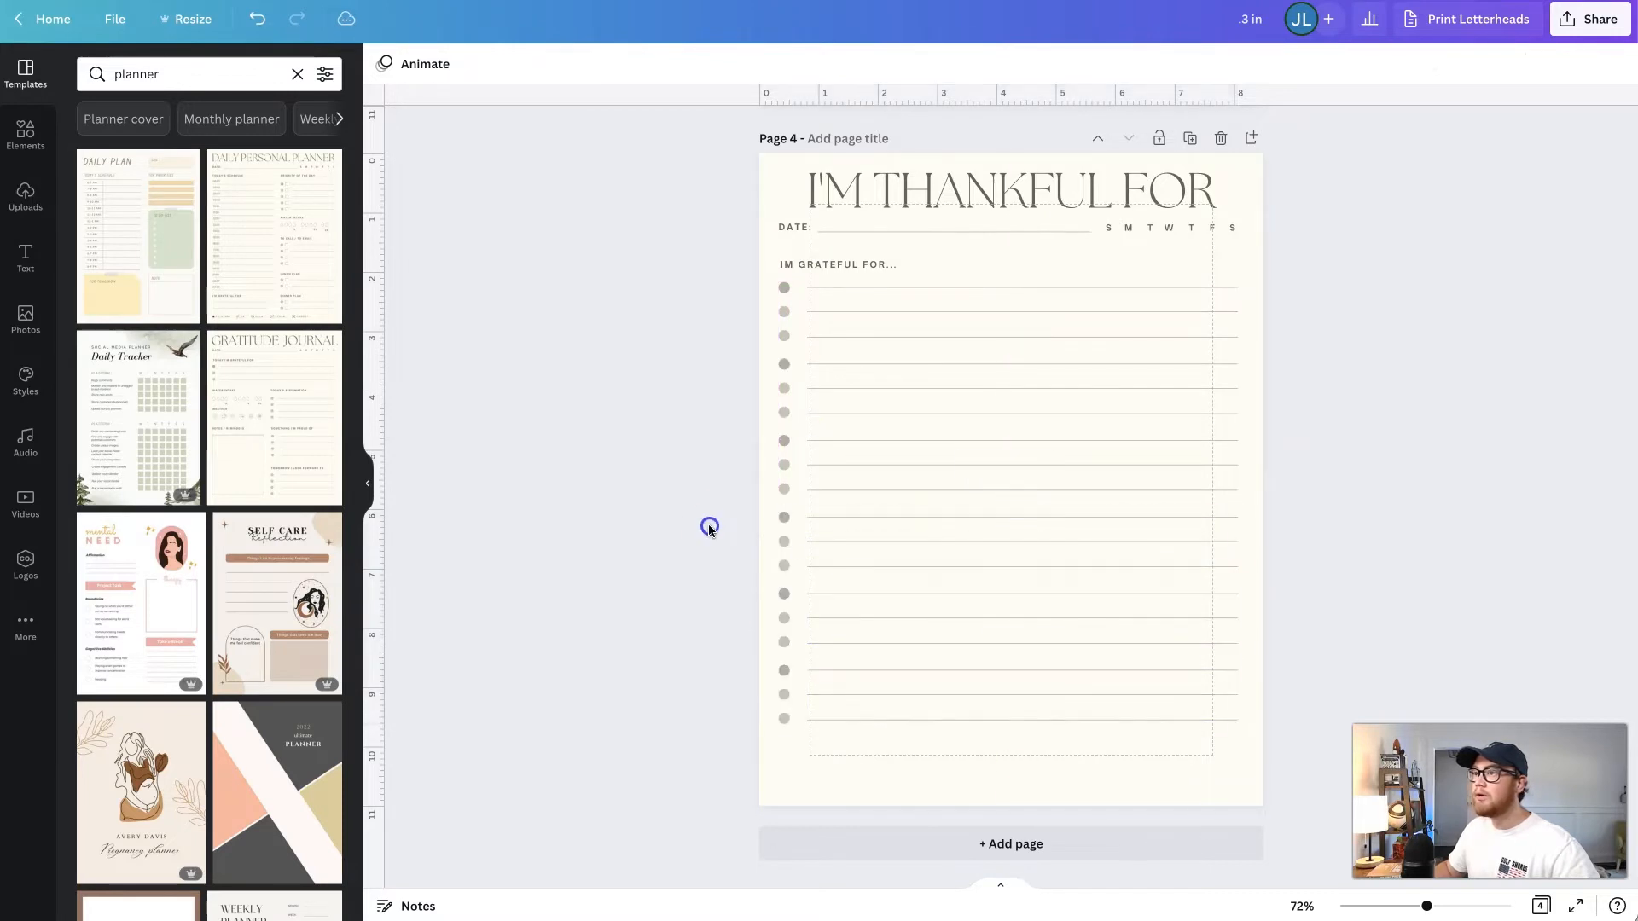
- Review the Gratitude Journal page and the "I'm Thankful For" page, comparing their layout and matching elements
{"action": "scroll", "coordinate": [700, 535], "scroll_direction": "up", "scroll_amount": 1}
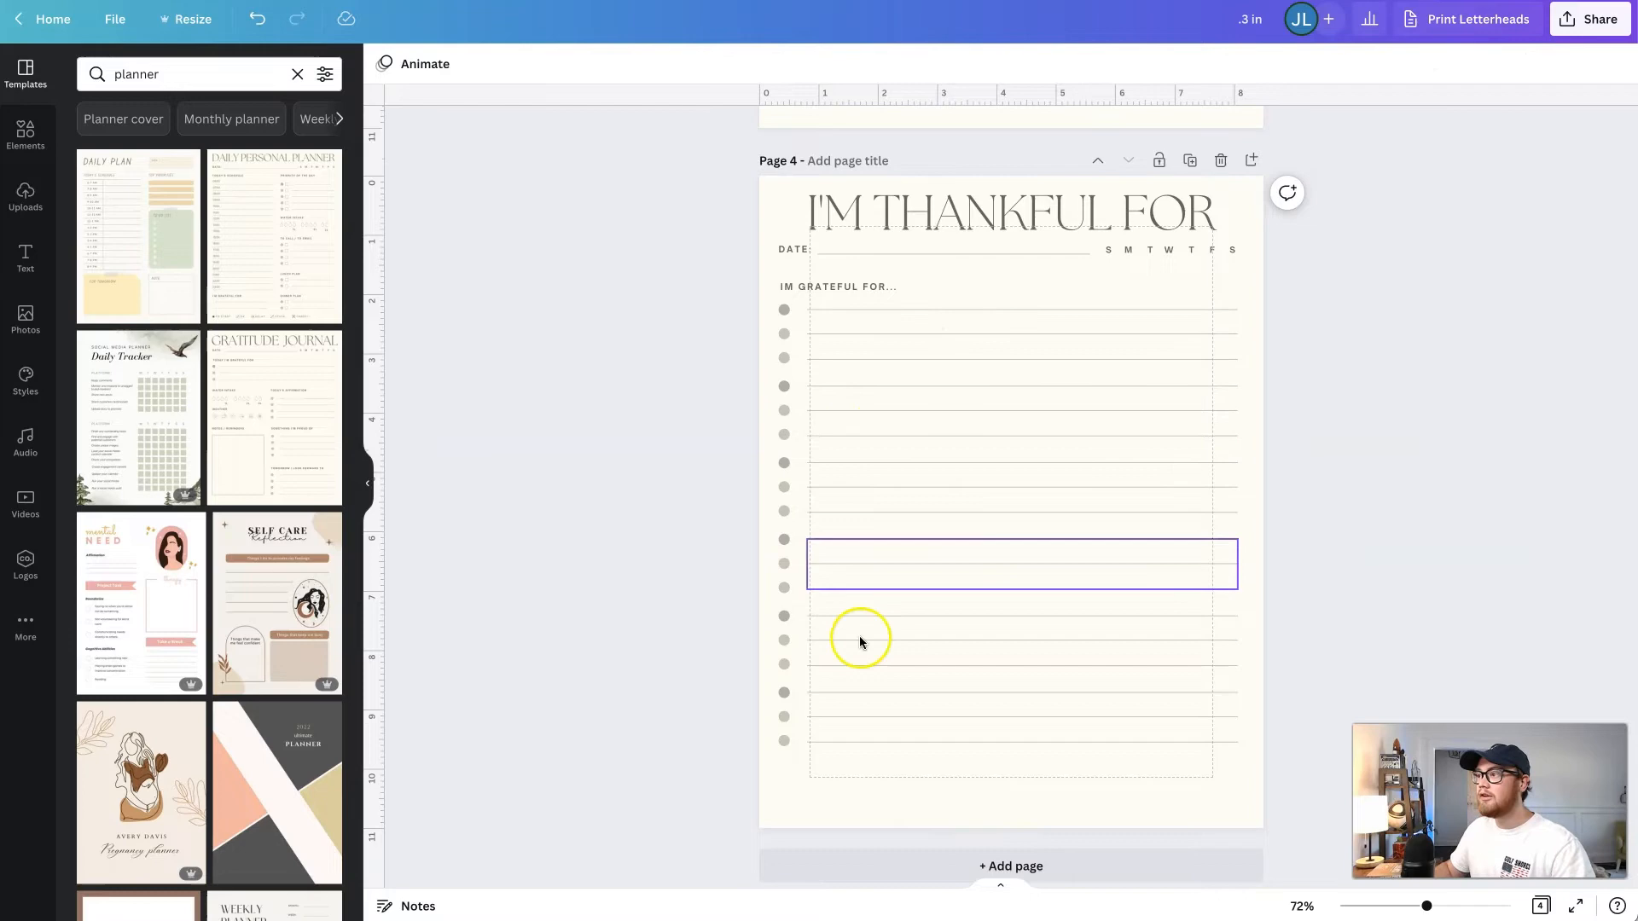
{"action": "scroll", "coordinate": [961, 454], "scroll_direction": "up", "scroll_amount": 5}
{"action": "scroll", "coordinate": [955, 397], "scroll_direction": "down", "scroll_amount": 5}
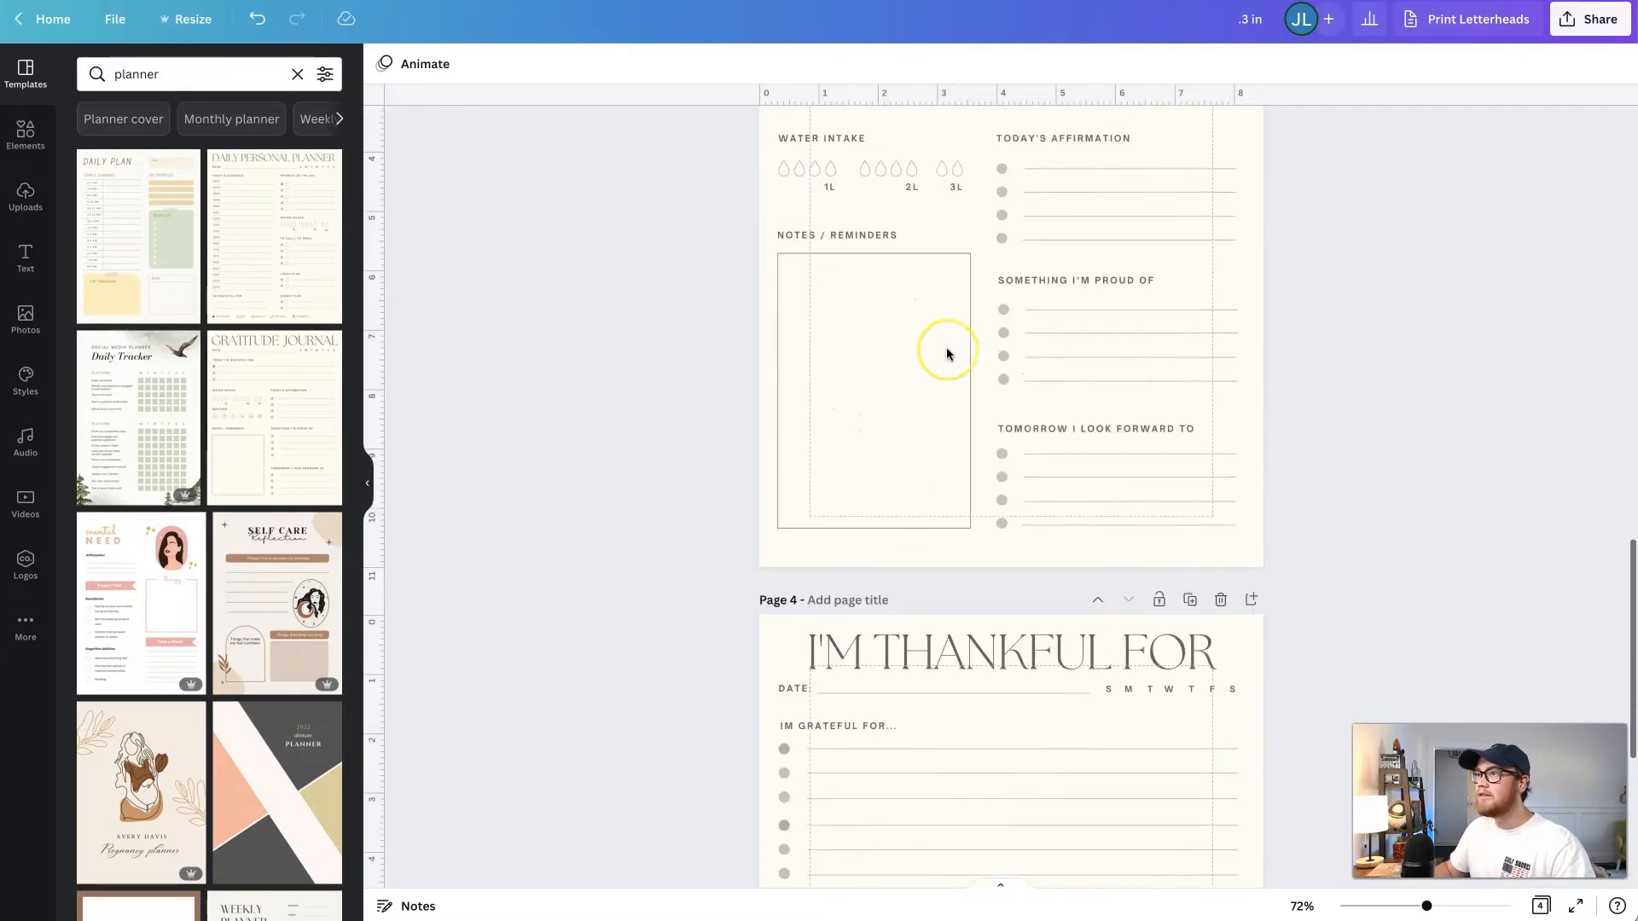
{"action": "scroll", "coordinate": [995, 507], "scroll_direction": "up", "scroll_amount": 5}
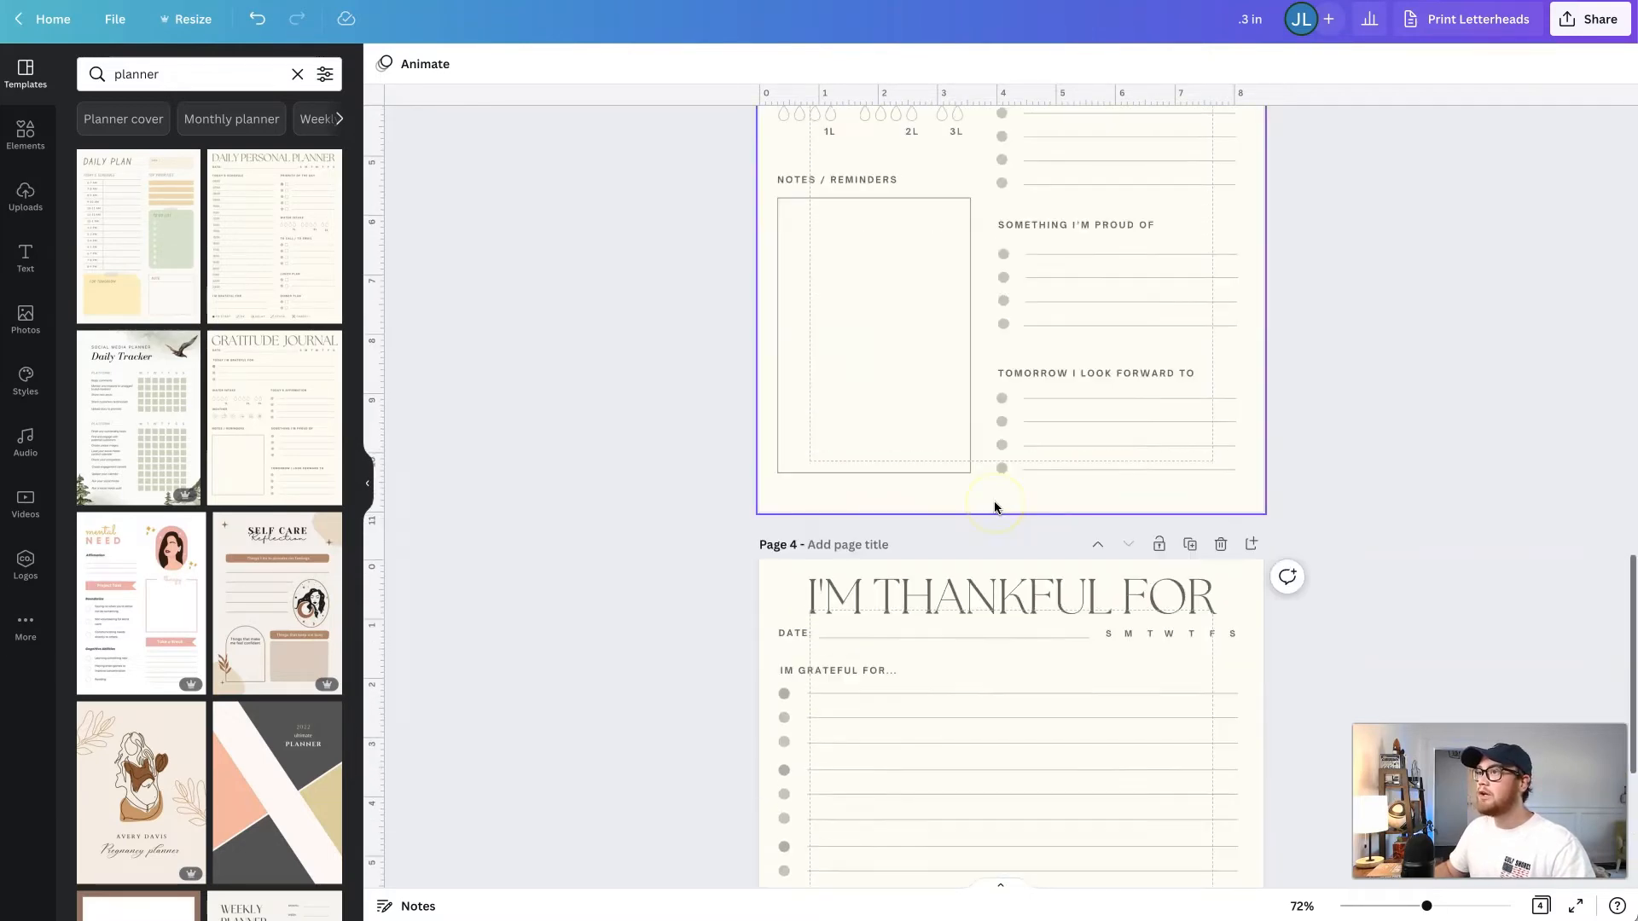
{"action": "scroll", "coordinate": [994, 507], "scroll_direction": "down", "scroll_amount": 5}
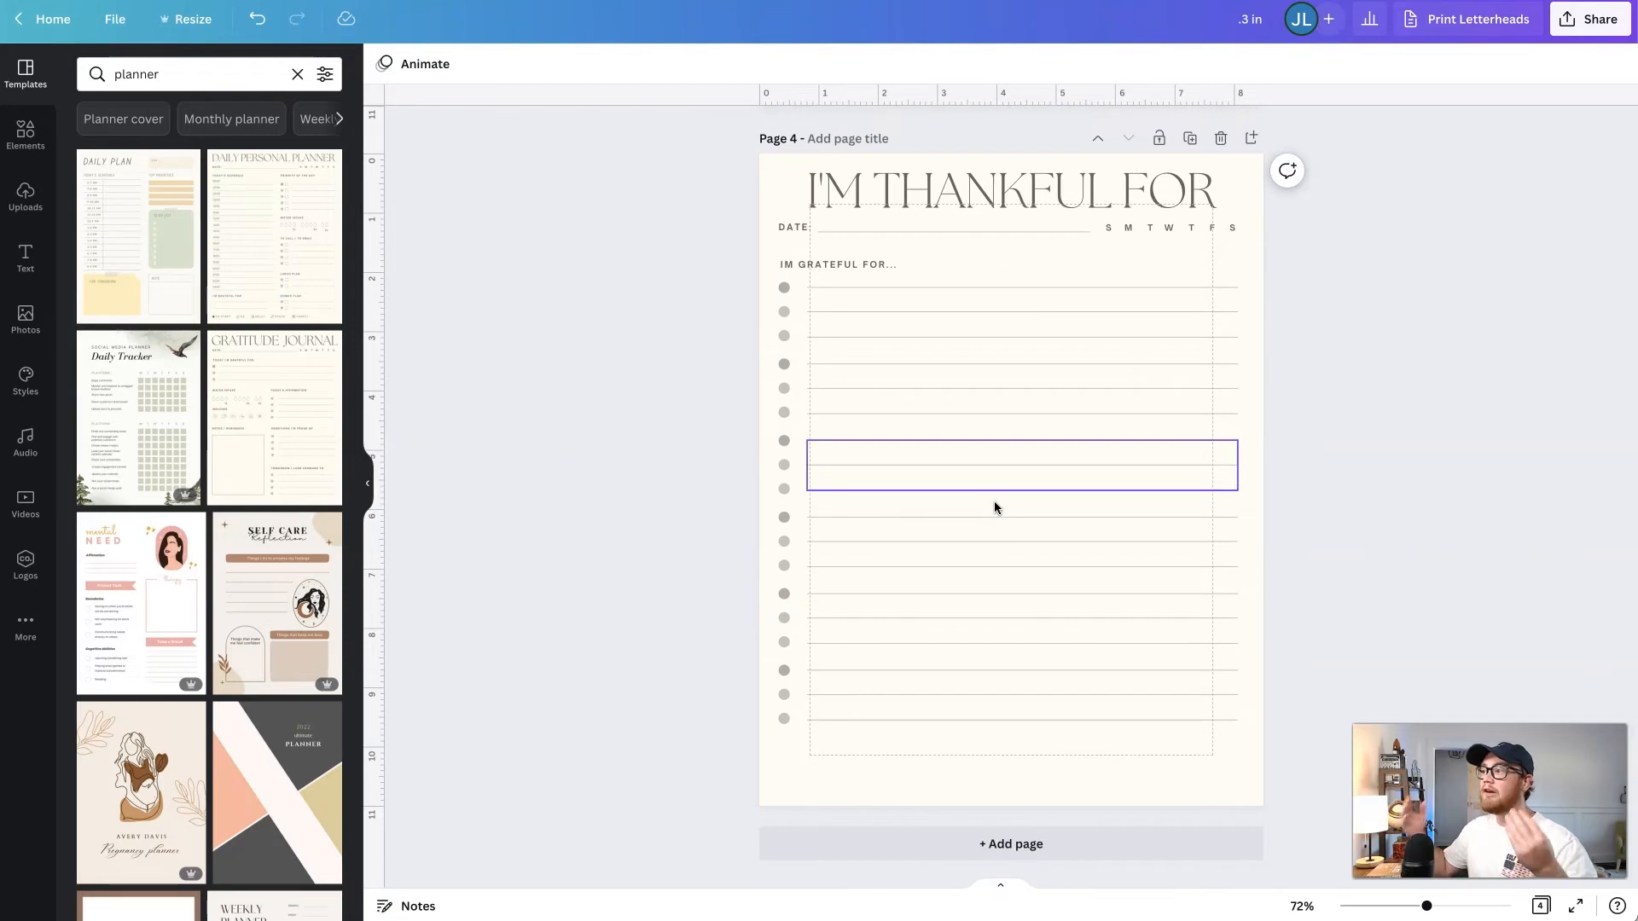
{"action": "left_click", "coordinate": [738, 496]}
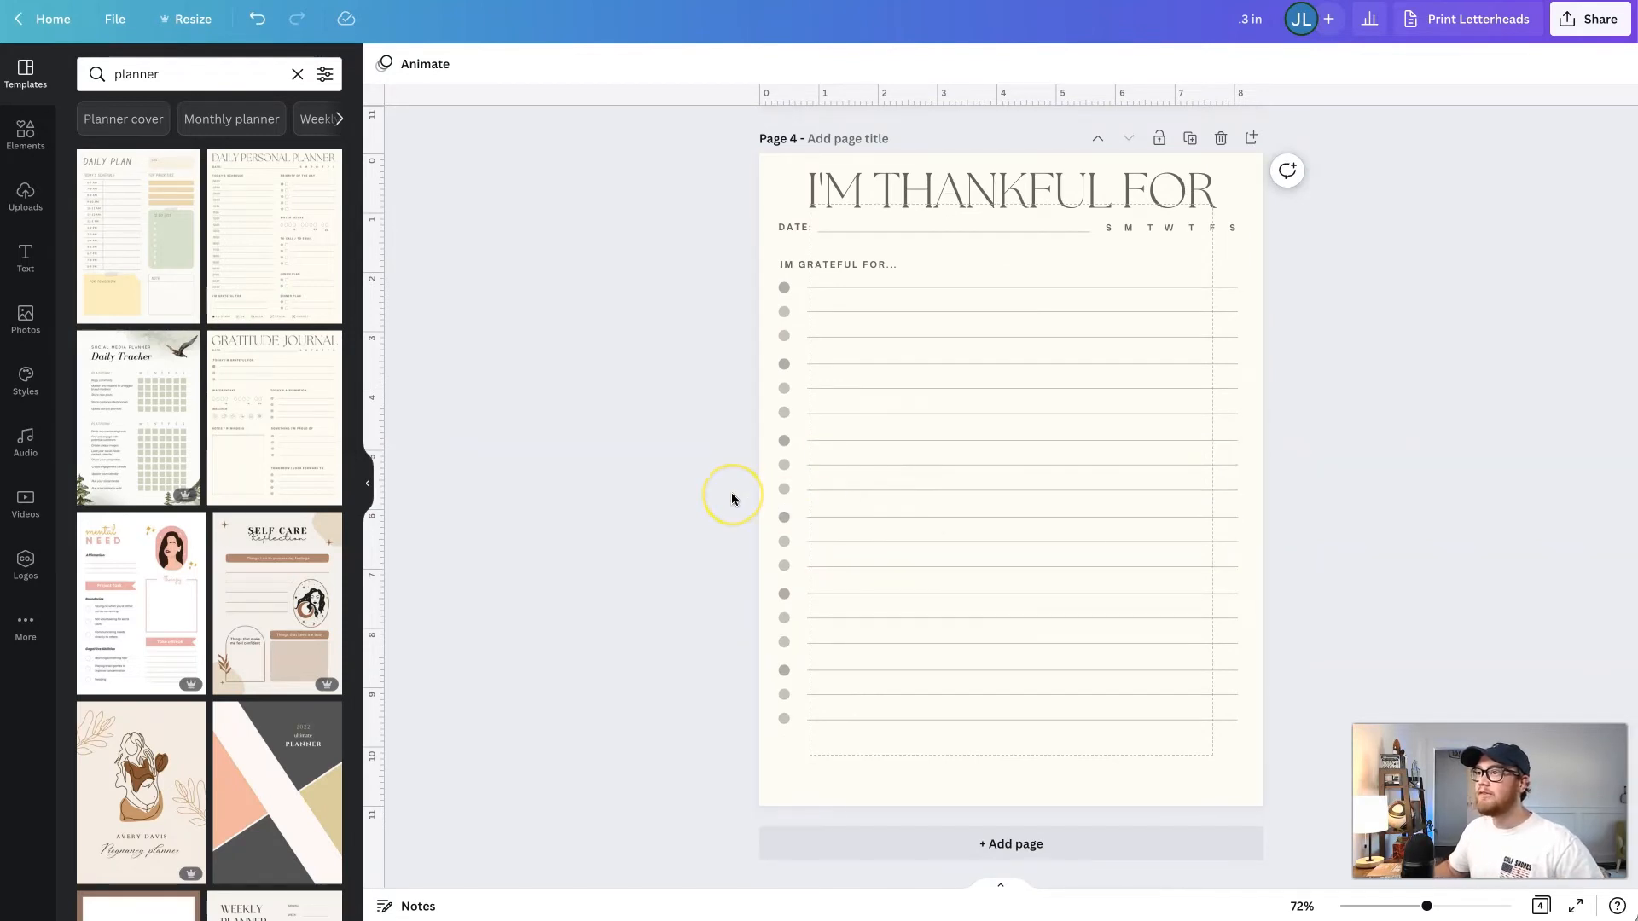
{"action": "scroll", "coordinate": [732, 499], "scroll_direction": "up", "scroll_amount": 1}
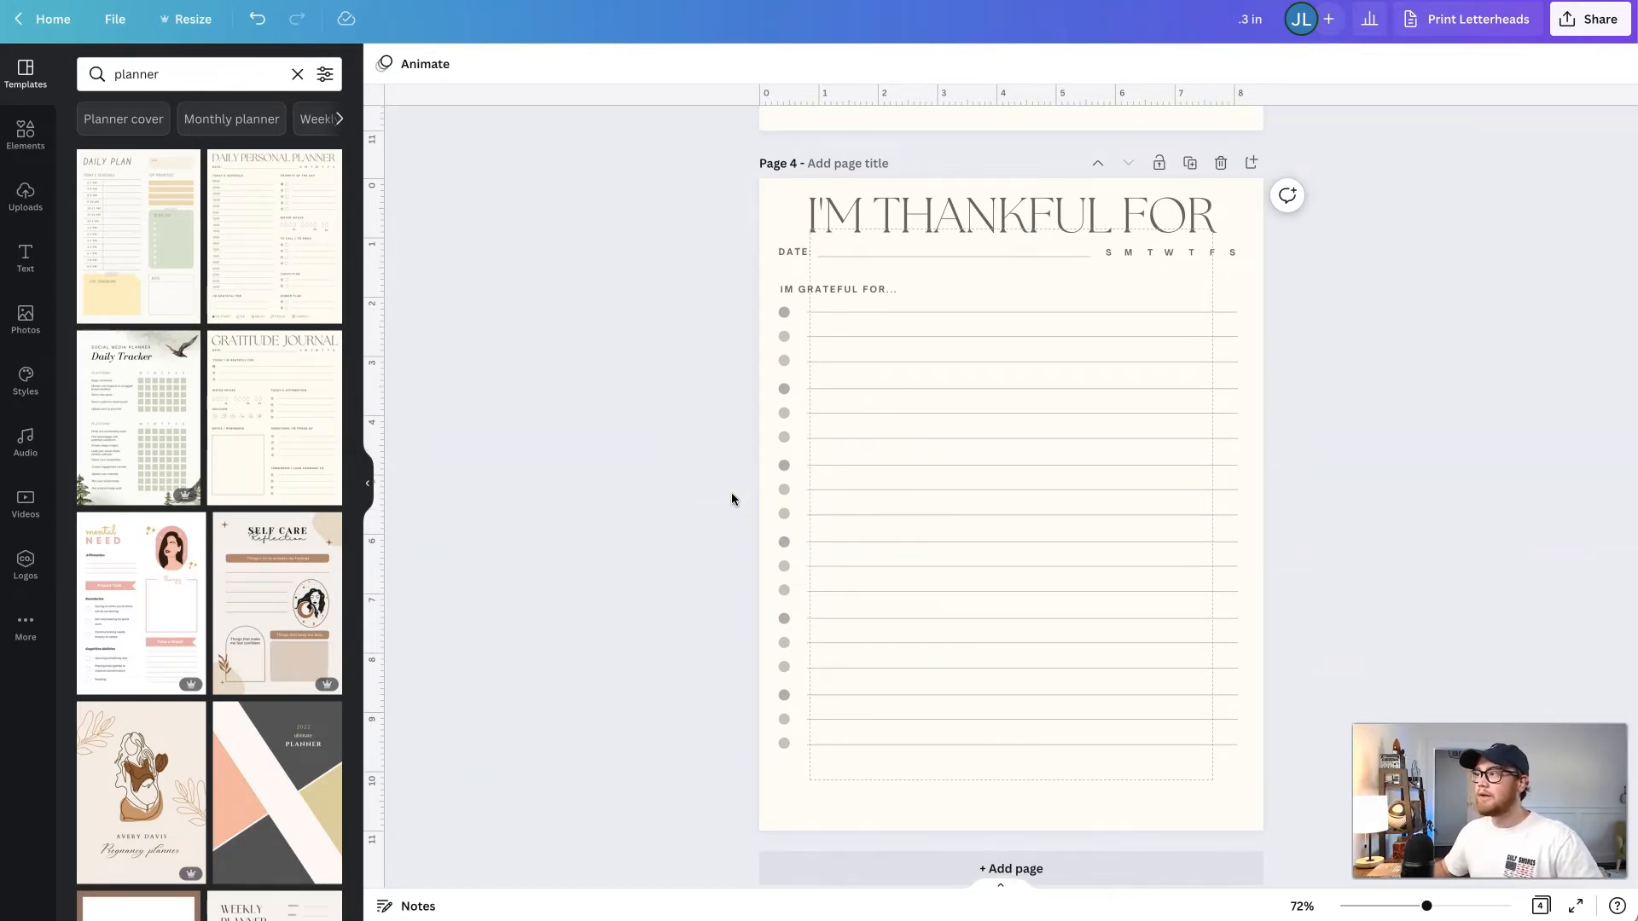
{"action": "scroll", "coordinate": [731, 499], "scroll_direction": "up", "scroll_amount": 1}
{"action": "scroll", "coordinate": [731, 500], "scroll_direction": "down", "scroll_amount": 1}
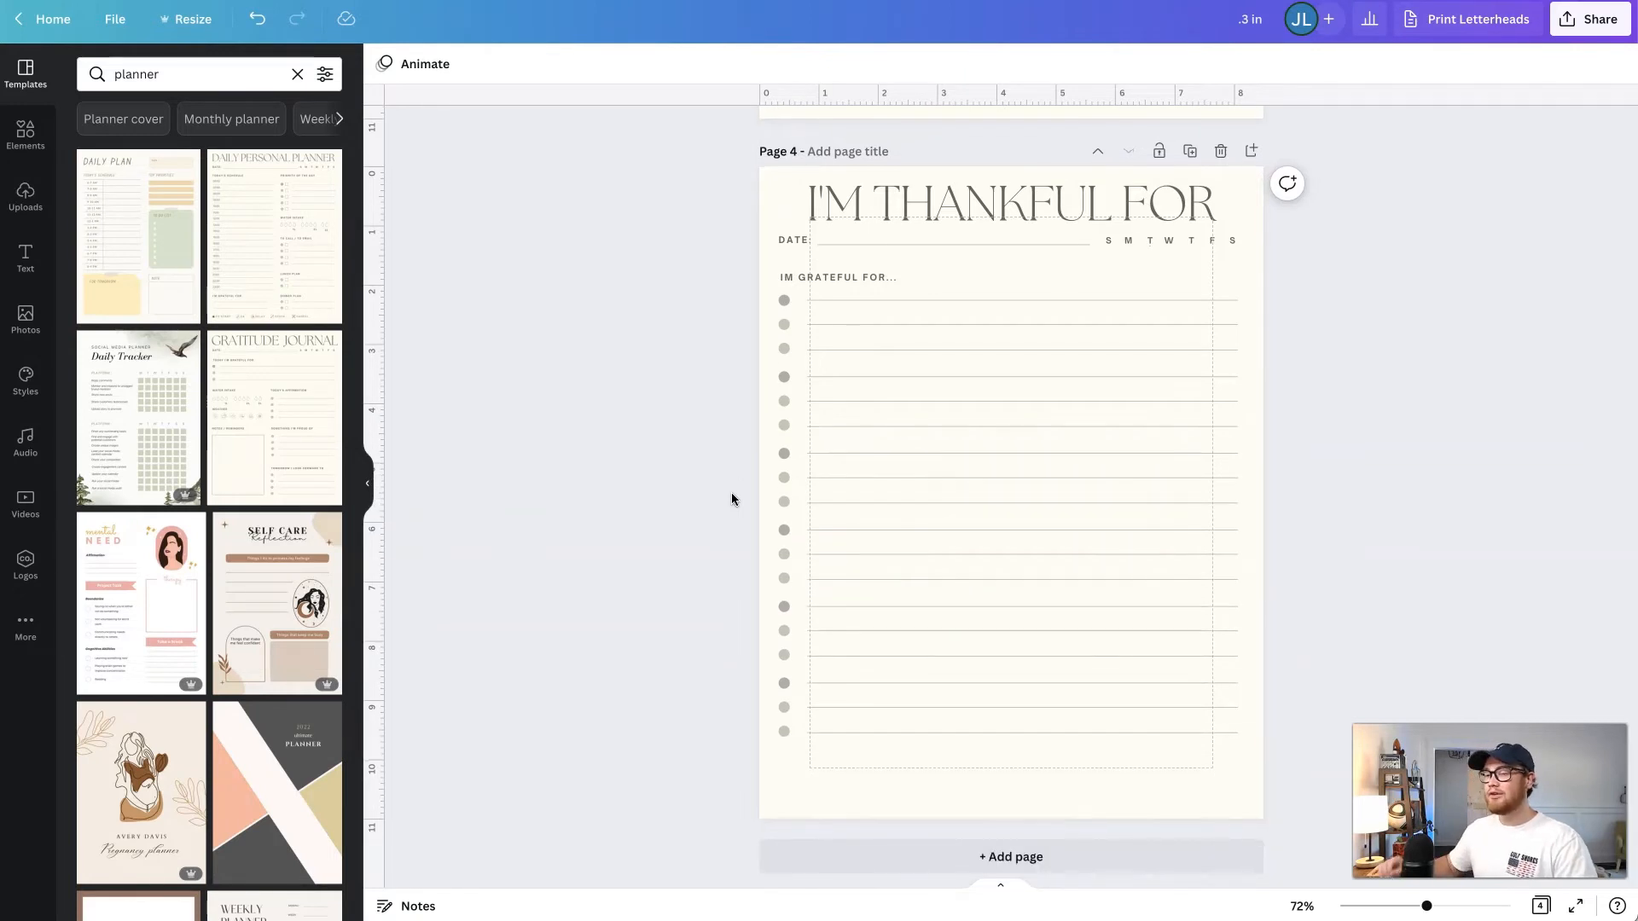
{"action": "scroll", "coordinate": [731, 499], "scroll_direction": "up", "scroll_amount": 2}
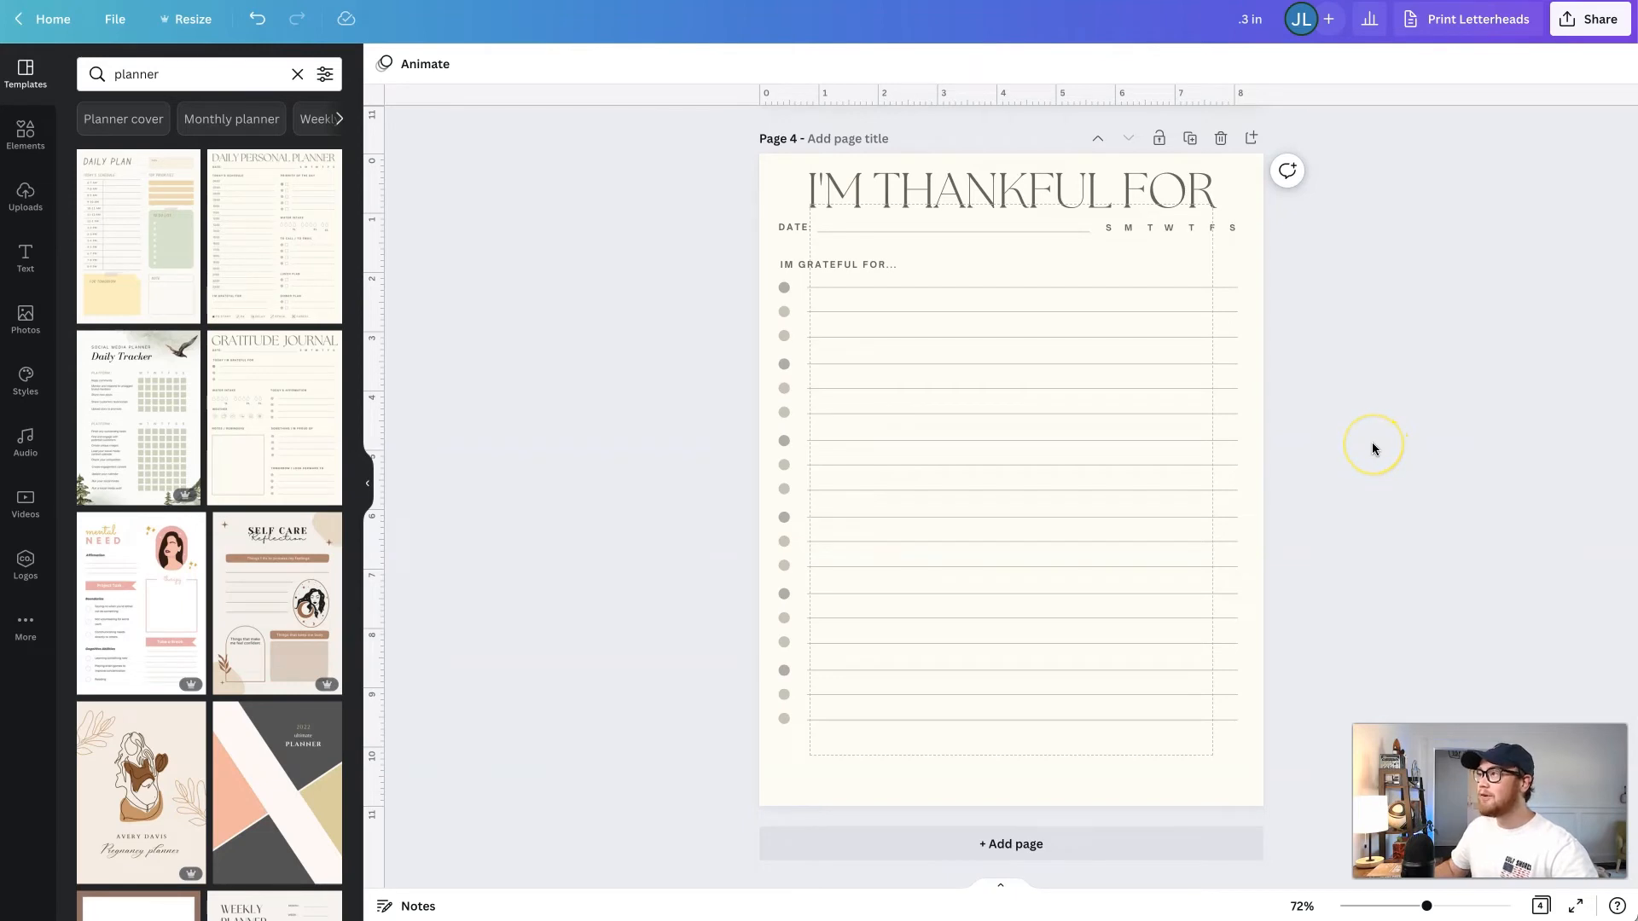
{"action": "scroll", "coordinate": [1374, 447], "scroll_direction": "up", "scroll_amount": 6}
{"action": "scroll", "coordinate": [1374, 447], "scroll_direction": "up", "scroll_amount": 2}
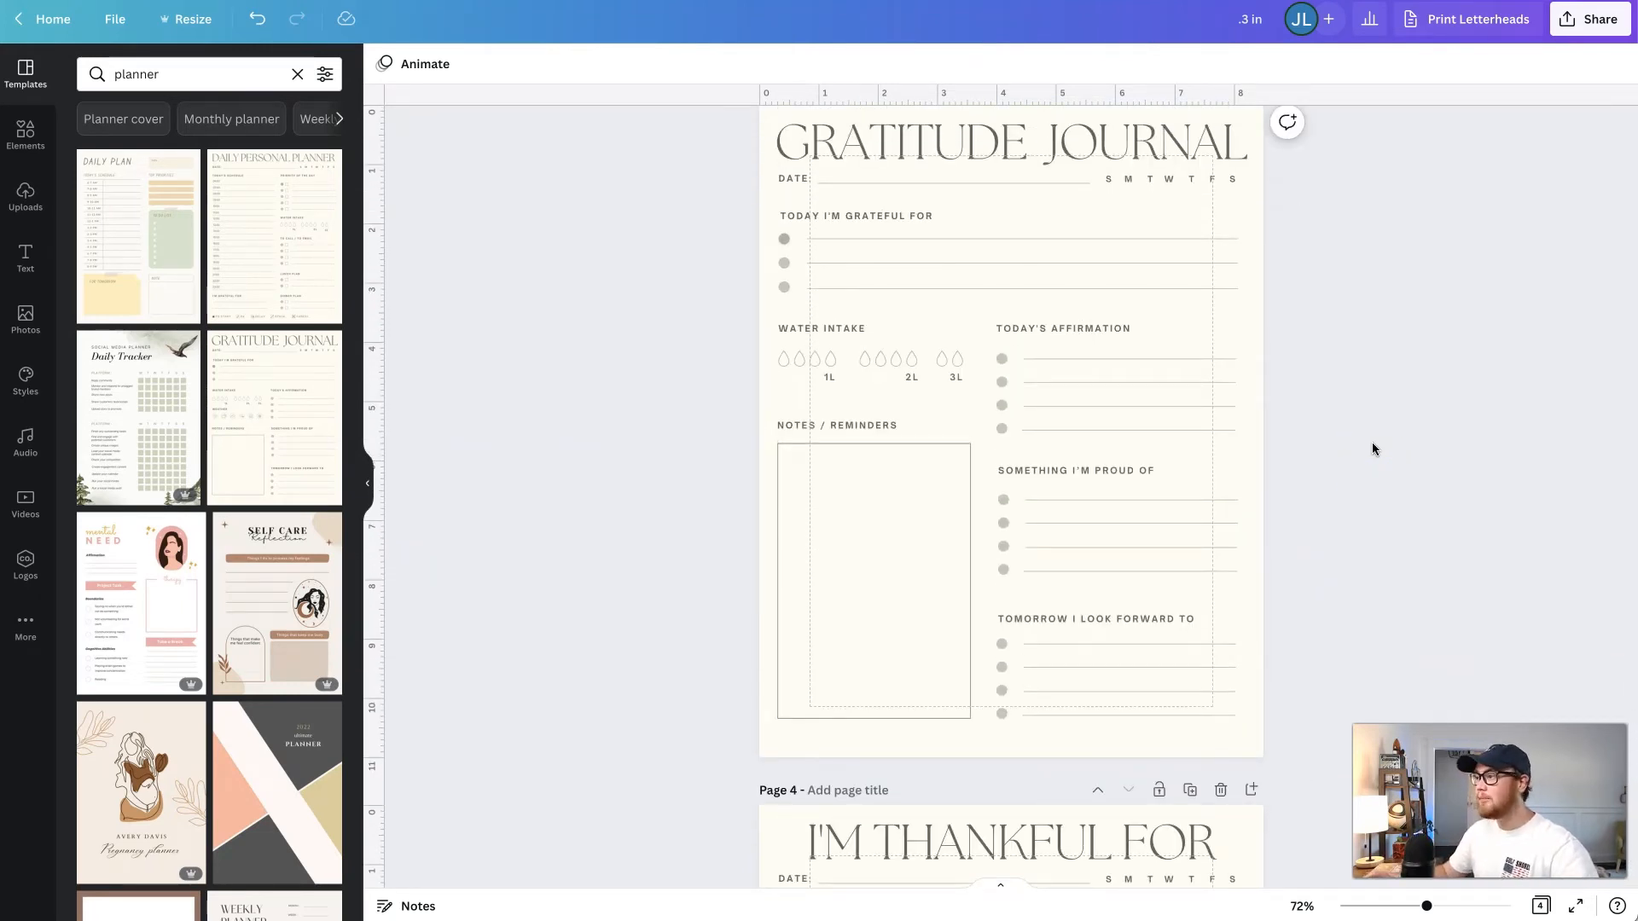
{"action": "scroll", "coordinate": [1373, 448], "scroll_direction": "up", "scroll_amount": 1}
{"action": "scroll", "coordinate": [1374, 448], "scroll_direction": "up", "scroll_amount": 1}
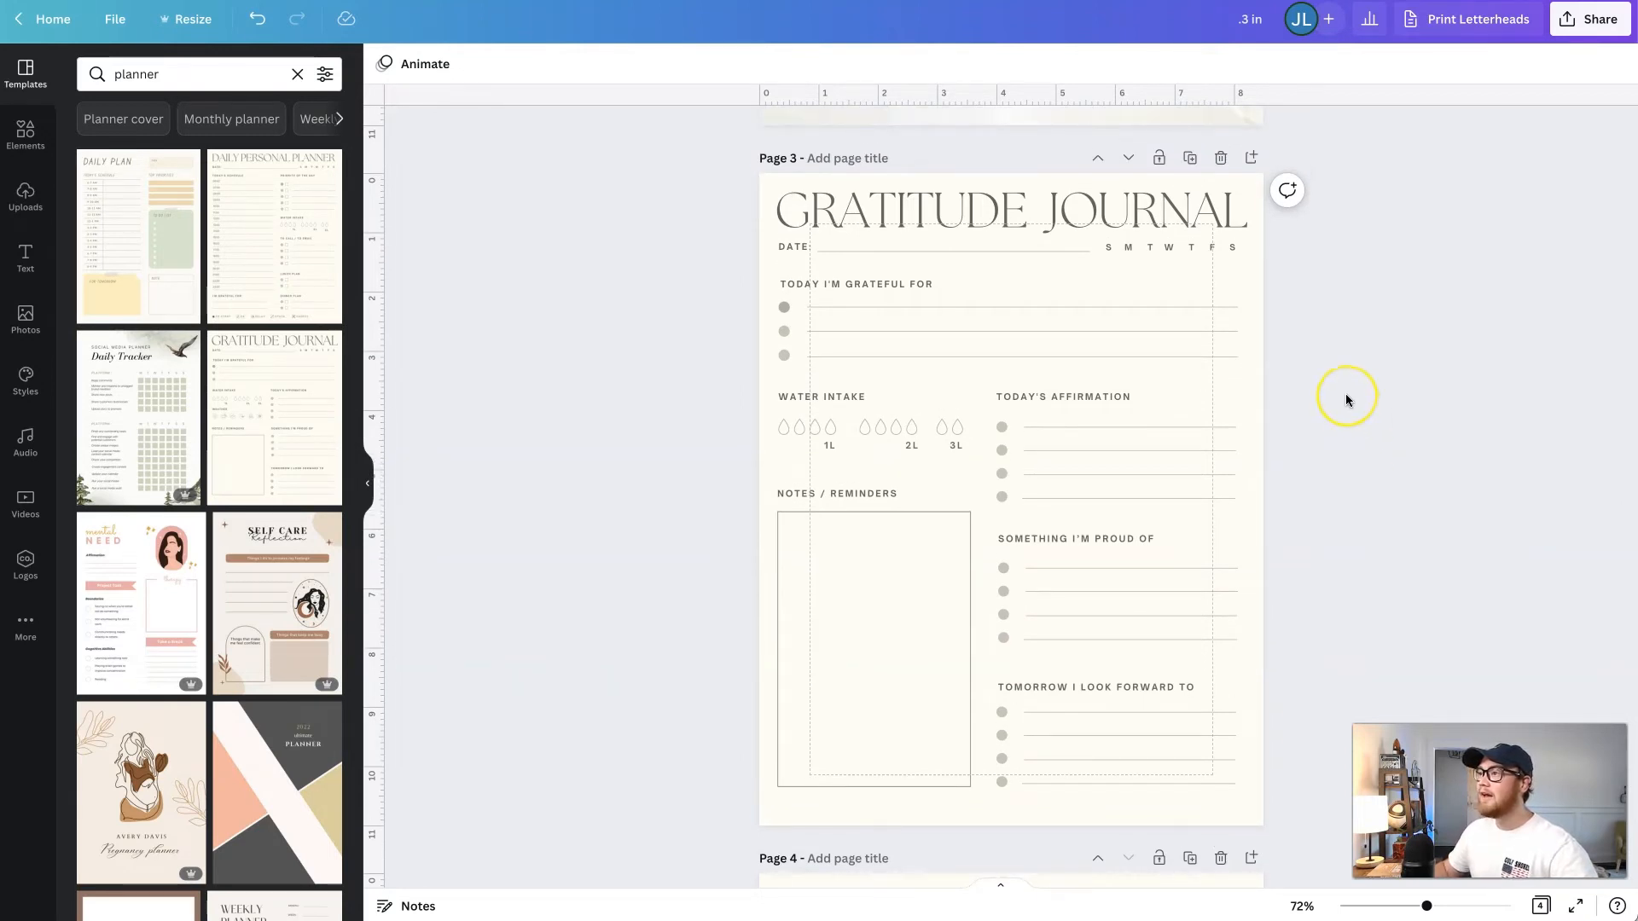
{"action": "scroll", "coordinate": [1346, 398], "scroll_direction": "up", "scroll_amount": 1}
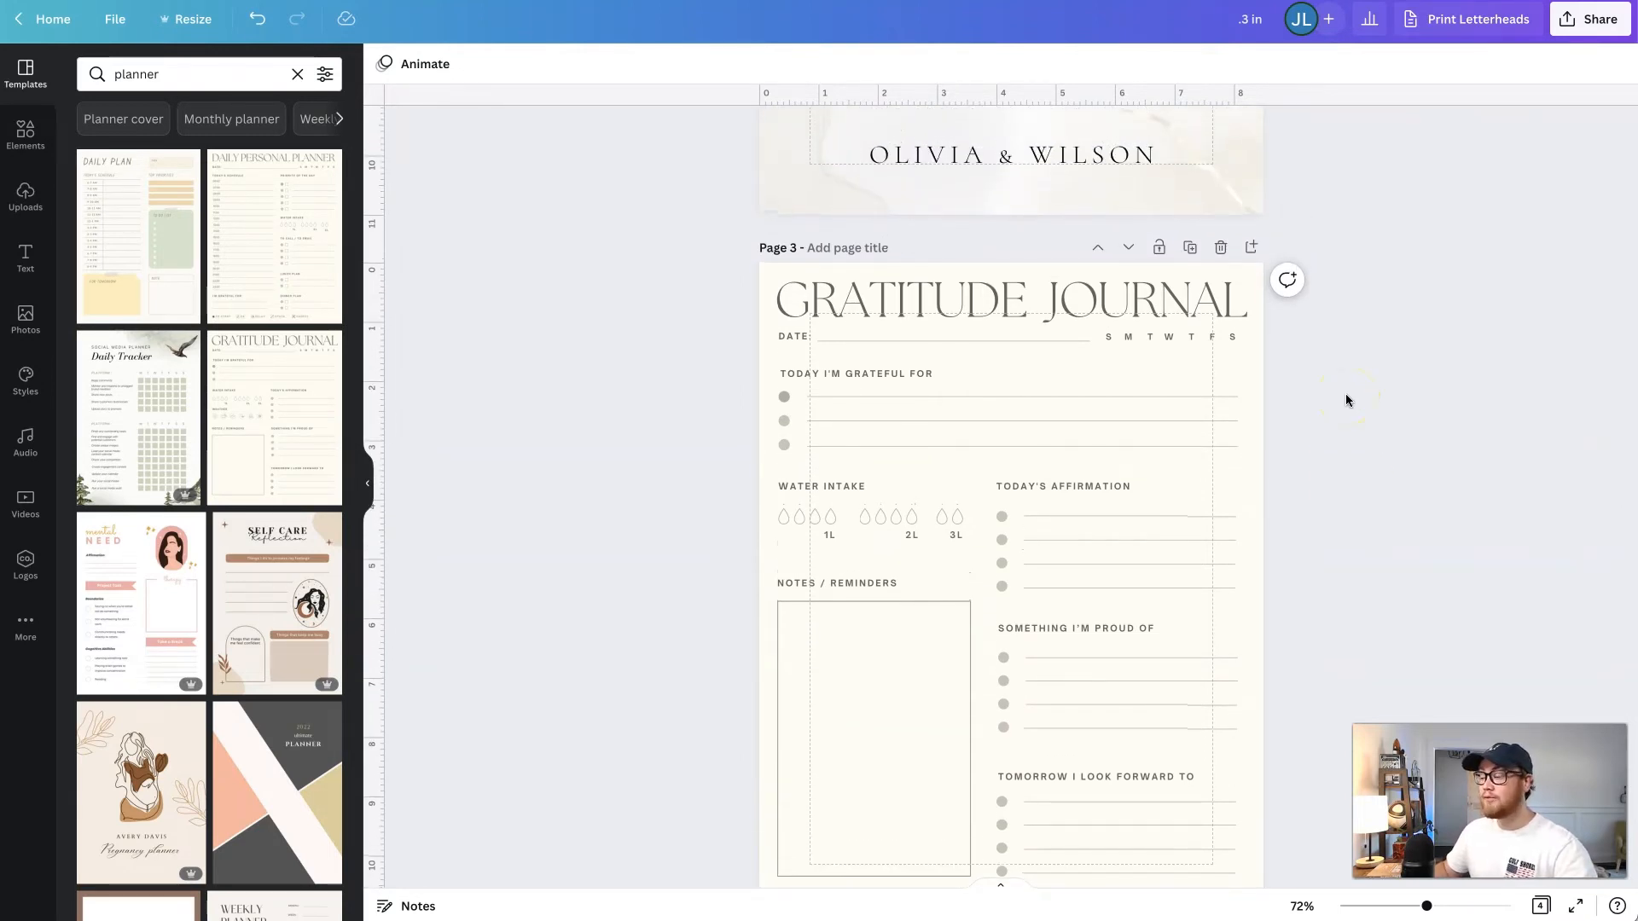
{"action": "scroll", "coordinate": [1347, 399], "scroll_direction": "down", "scroll_amount": 1}
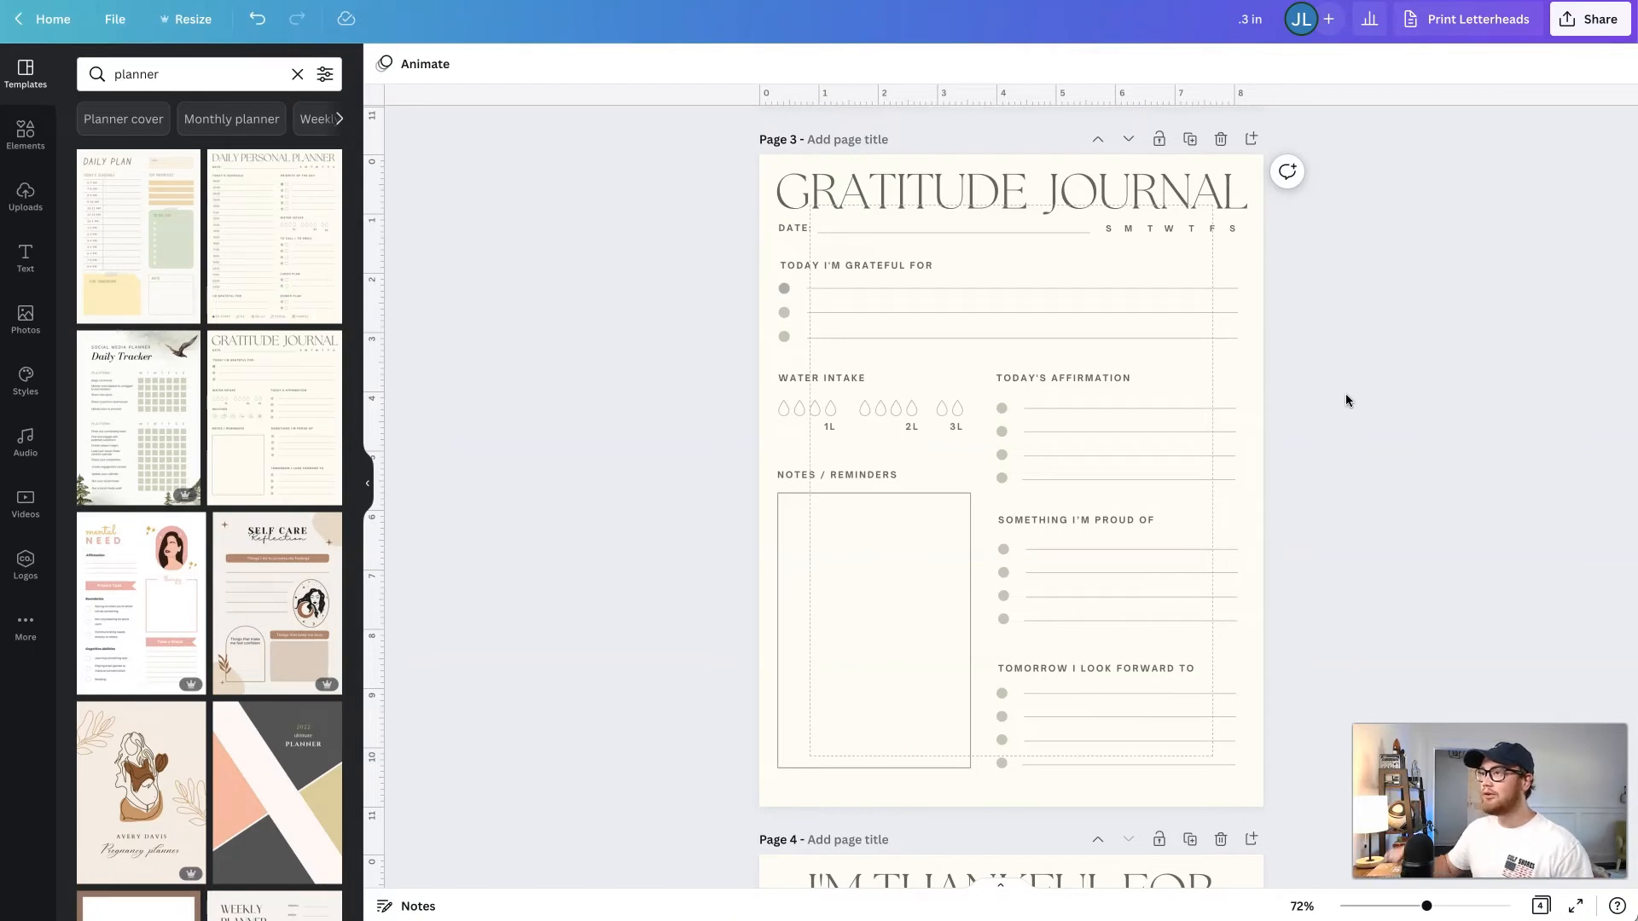
{"action": "scroll", "coordinate": [1372, 367], "scroll_direction": "up", "scroll_amount": 1}
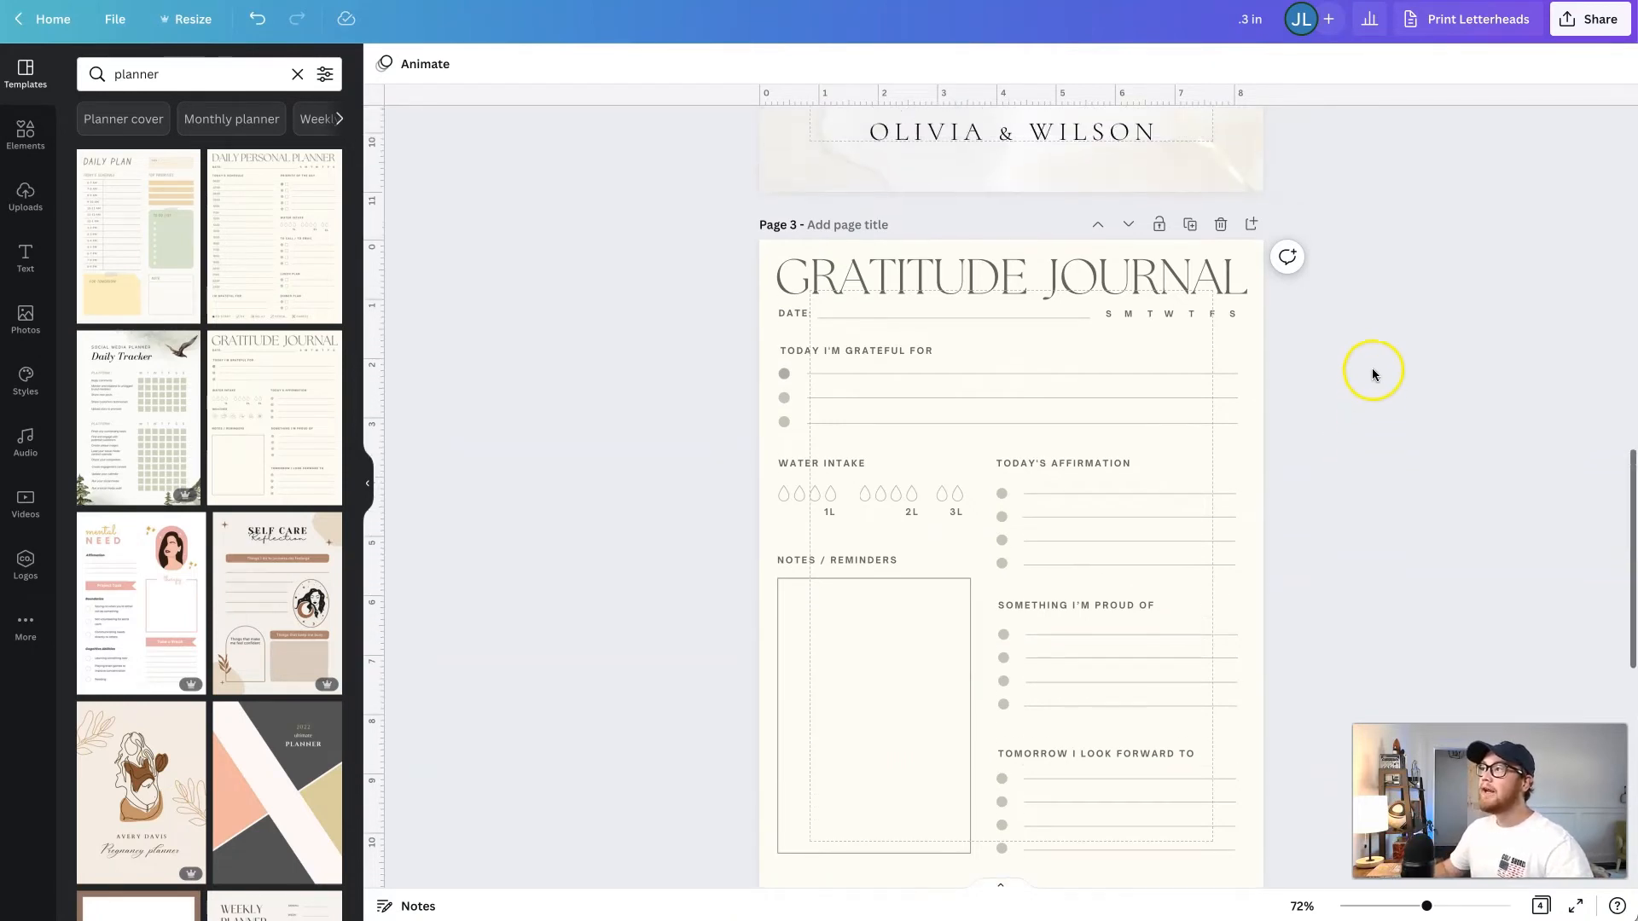
{"action": "scroll", "coordinate": [1391, 329], "scroll_direction": "down", "scroll_amount": 1}
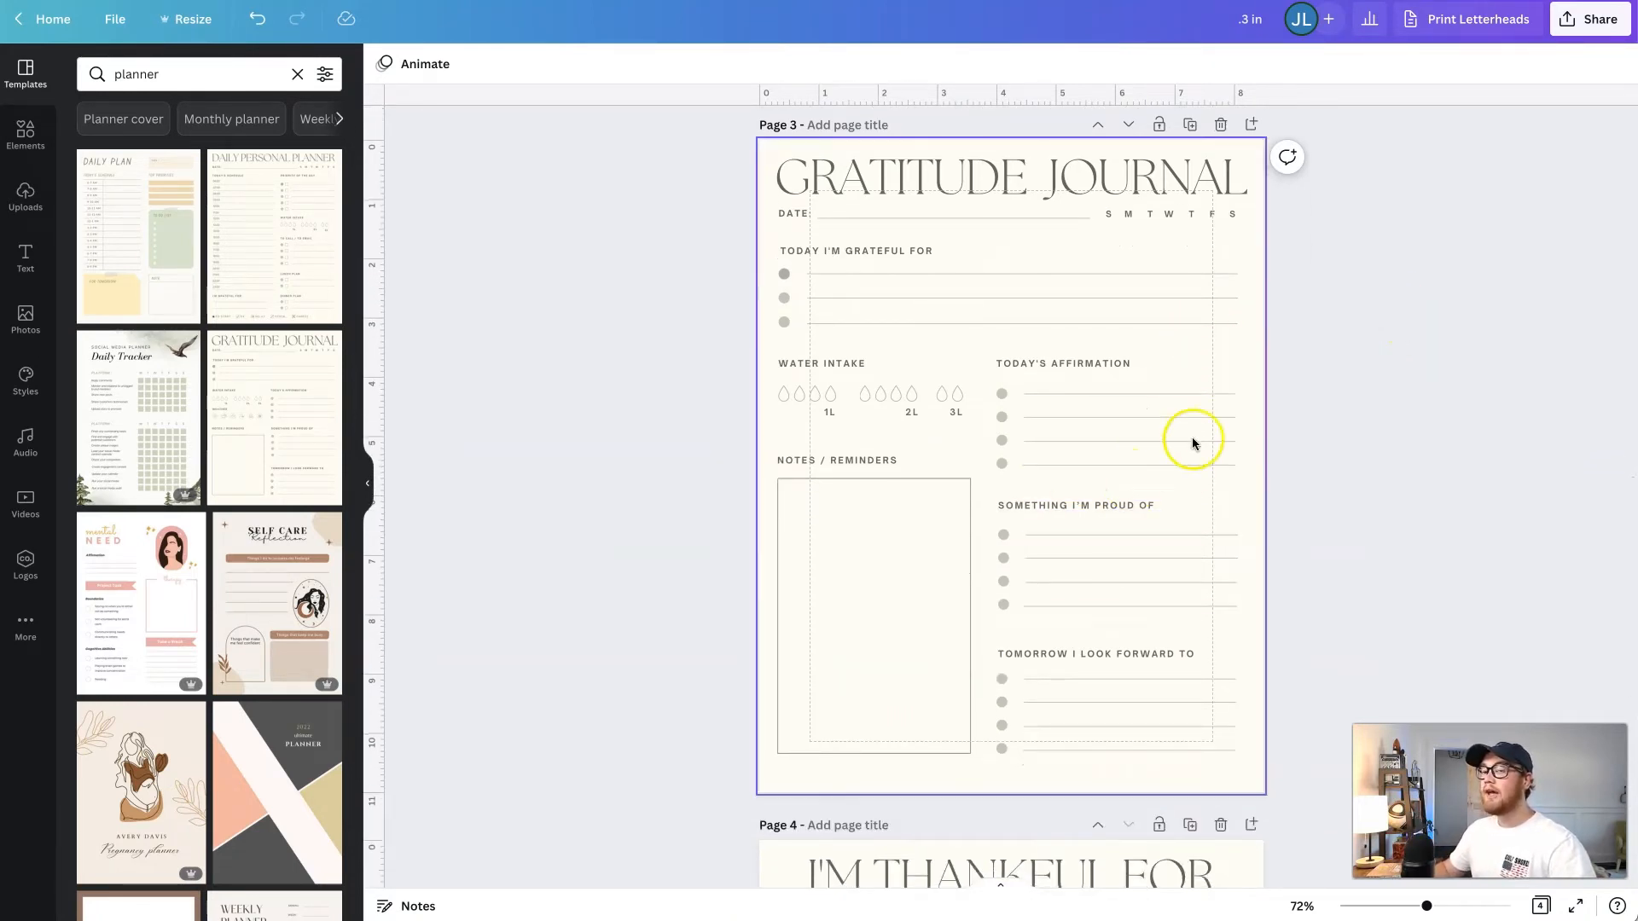
- Open the sharing options for the design and bring up its template link
{"action": "left_click", "coordinate": [1591, 19]}
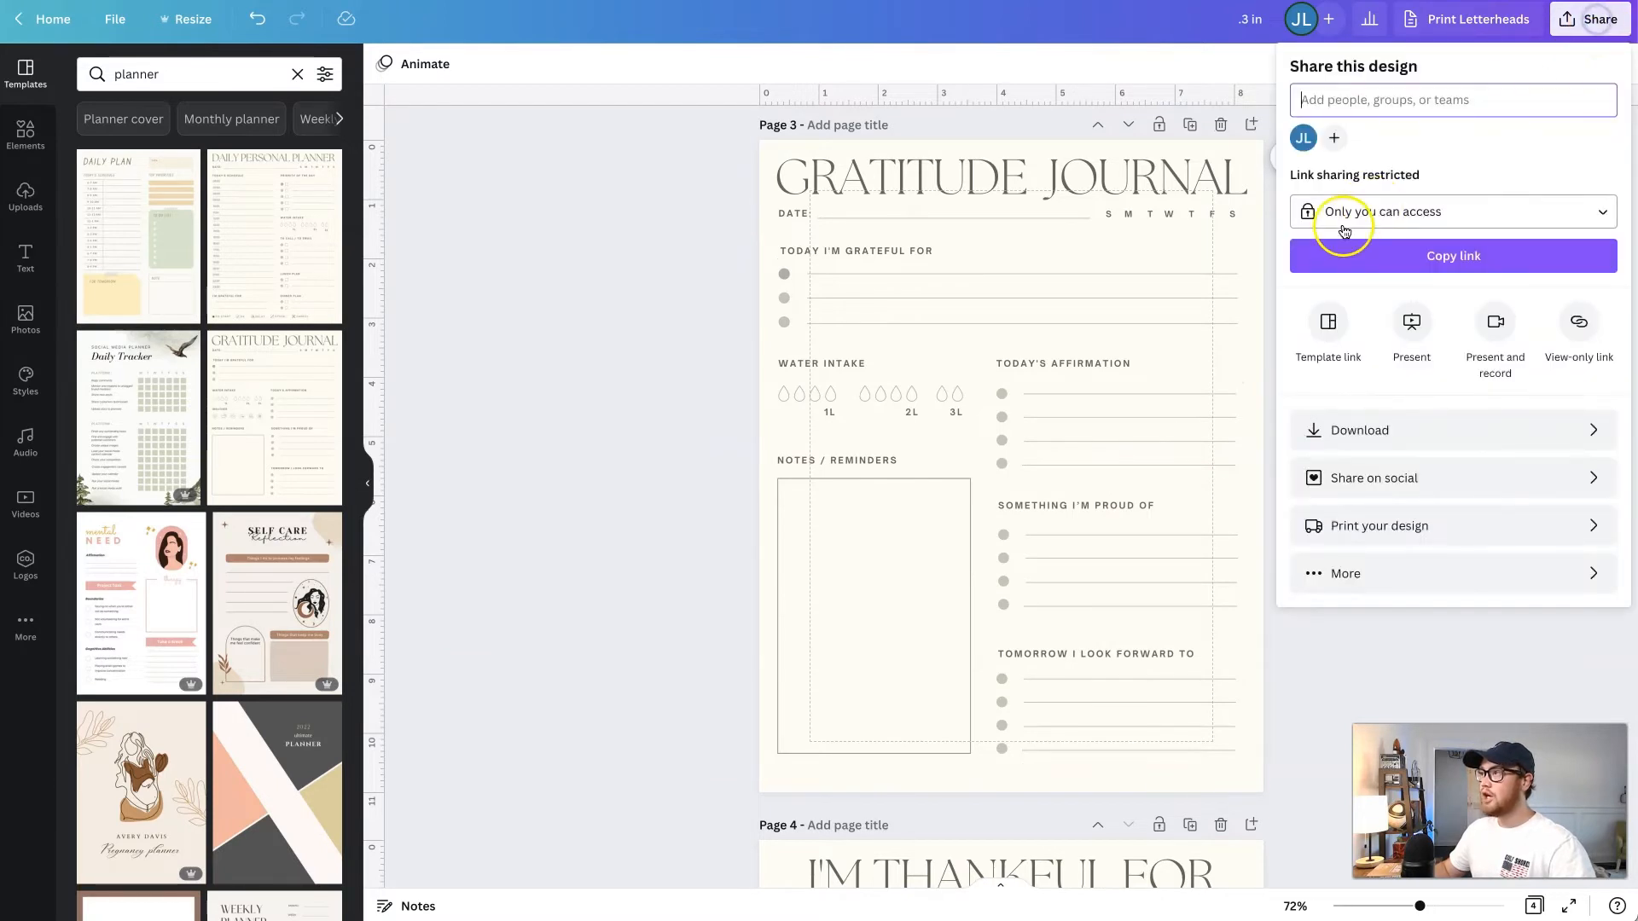
{"action": "left_click", "coordinate": [1330, 323]}
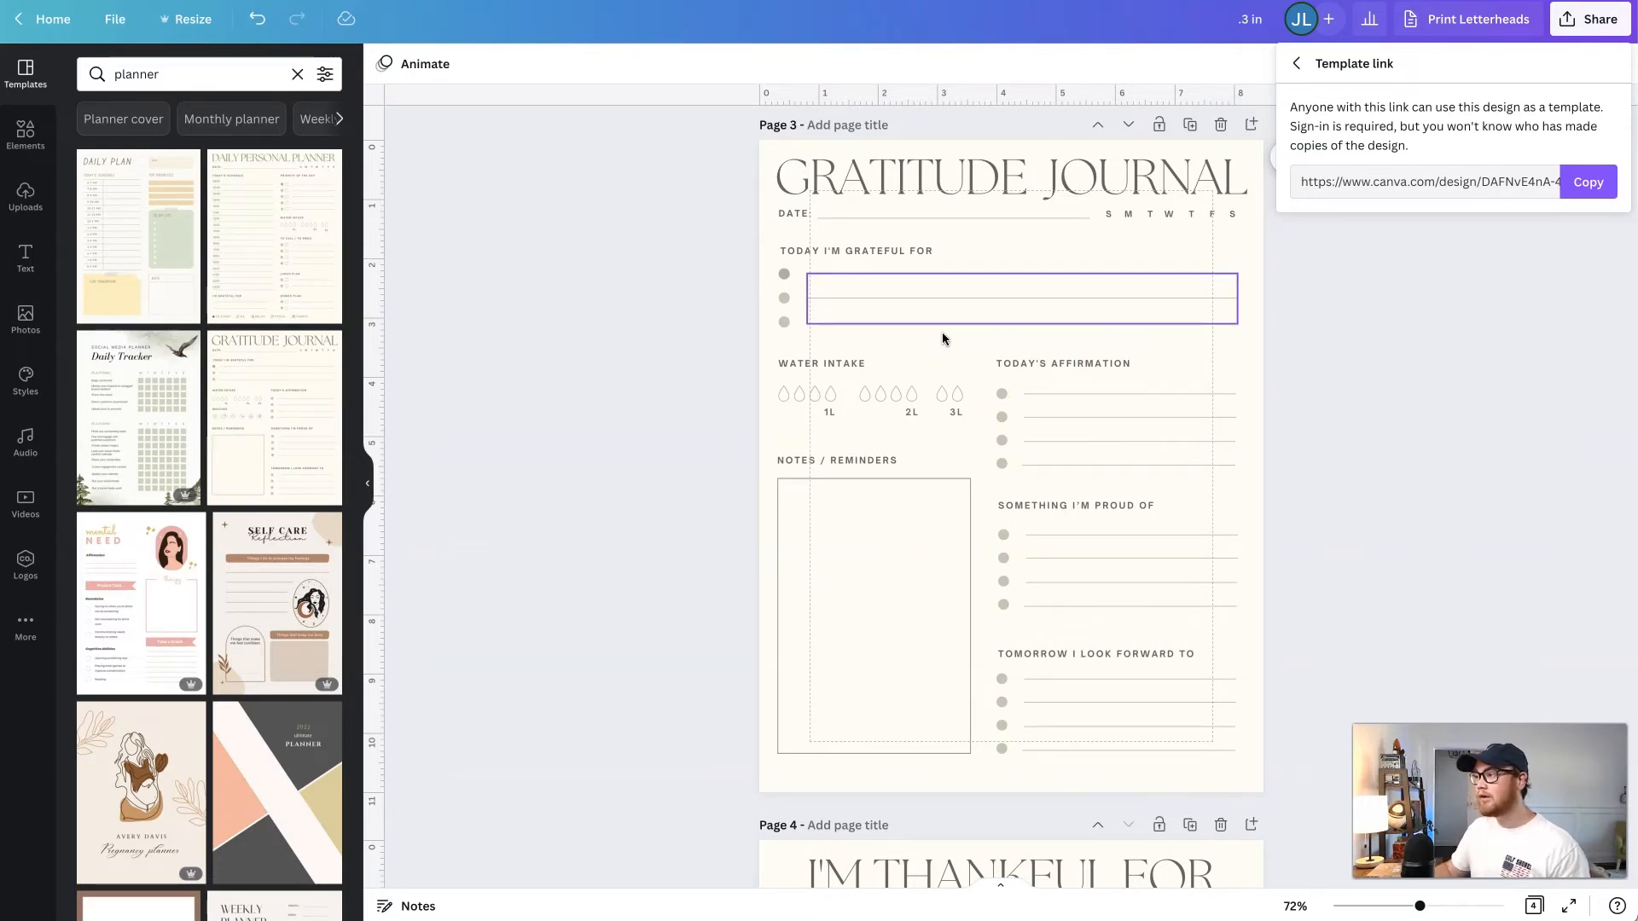
{"action": "scroll", "coordinate": [942, 338], "scroll_direction": "up", "scroll_amount": 1}
{"action": "left_click", "coordinate": [1286, 341]}
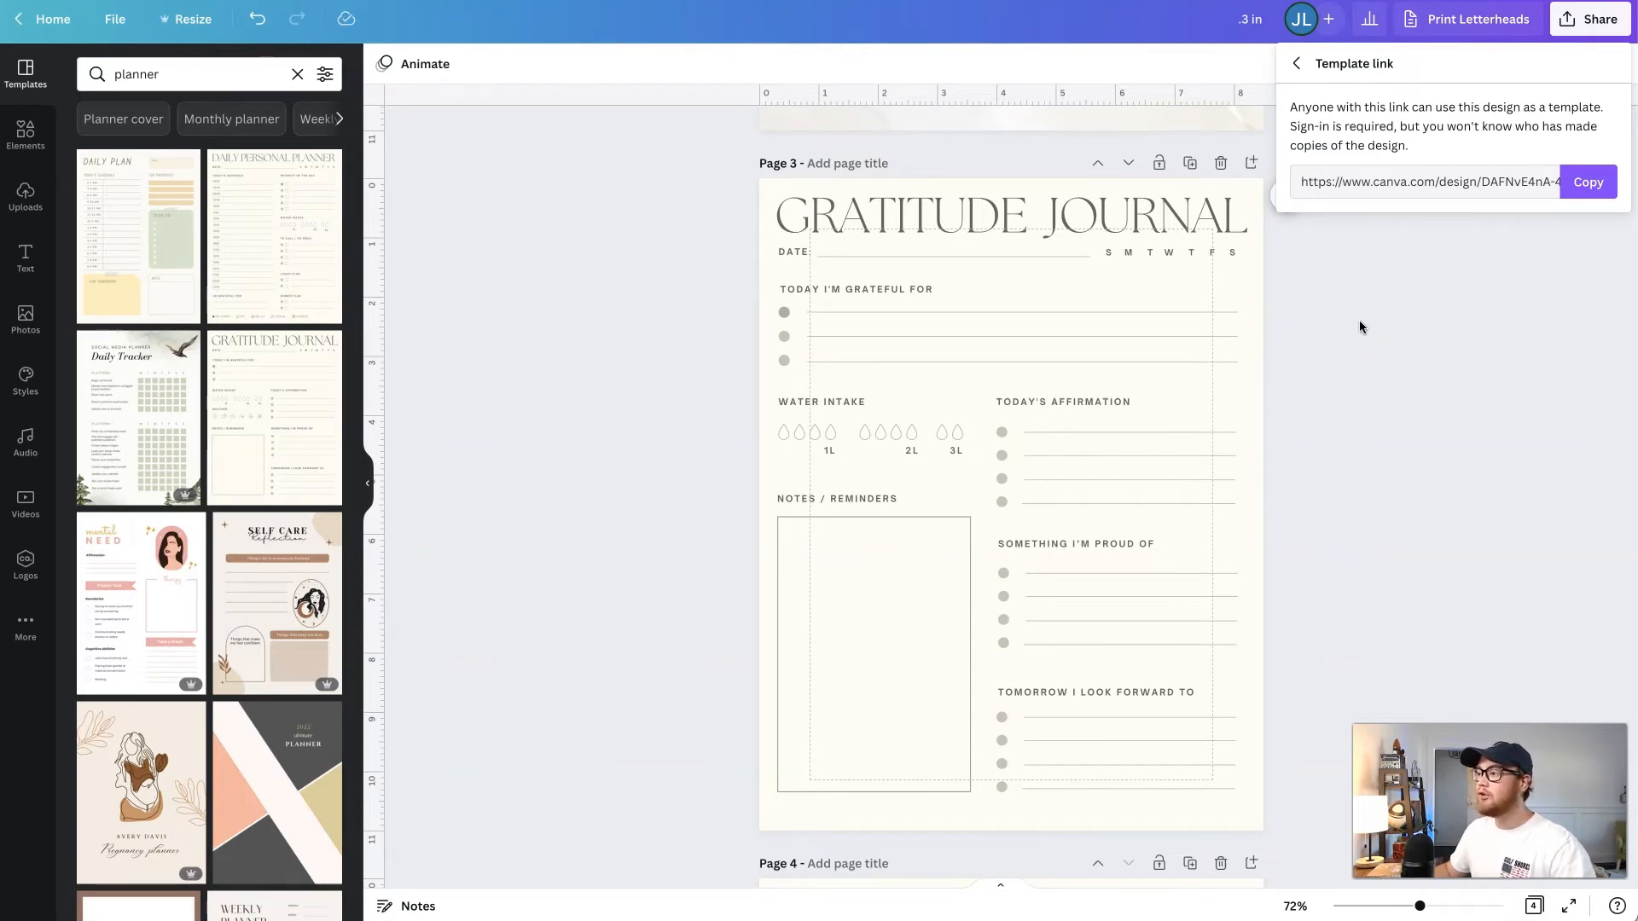
{"action": "scroll", "coordinate": [1359, 322], "scroll_direction": "down", "scroll_amount": 1}
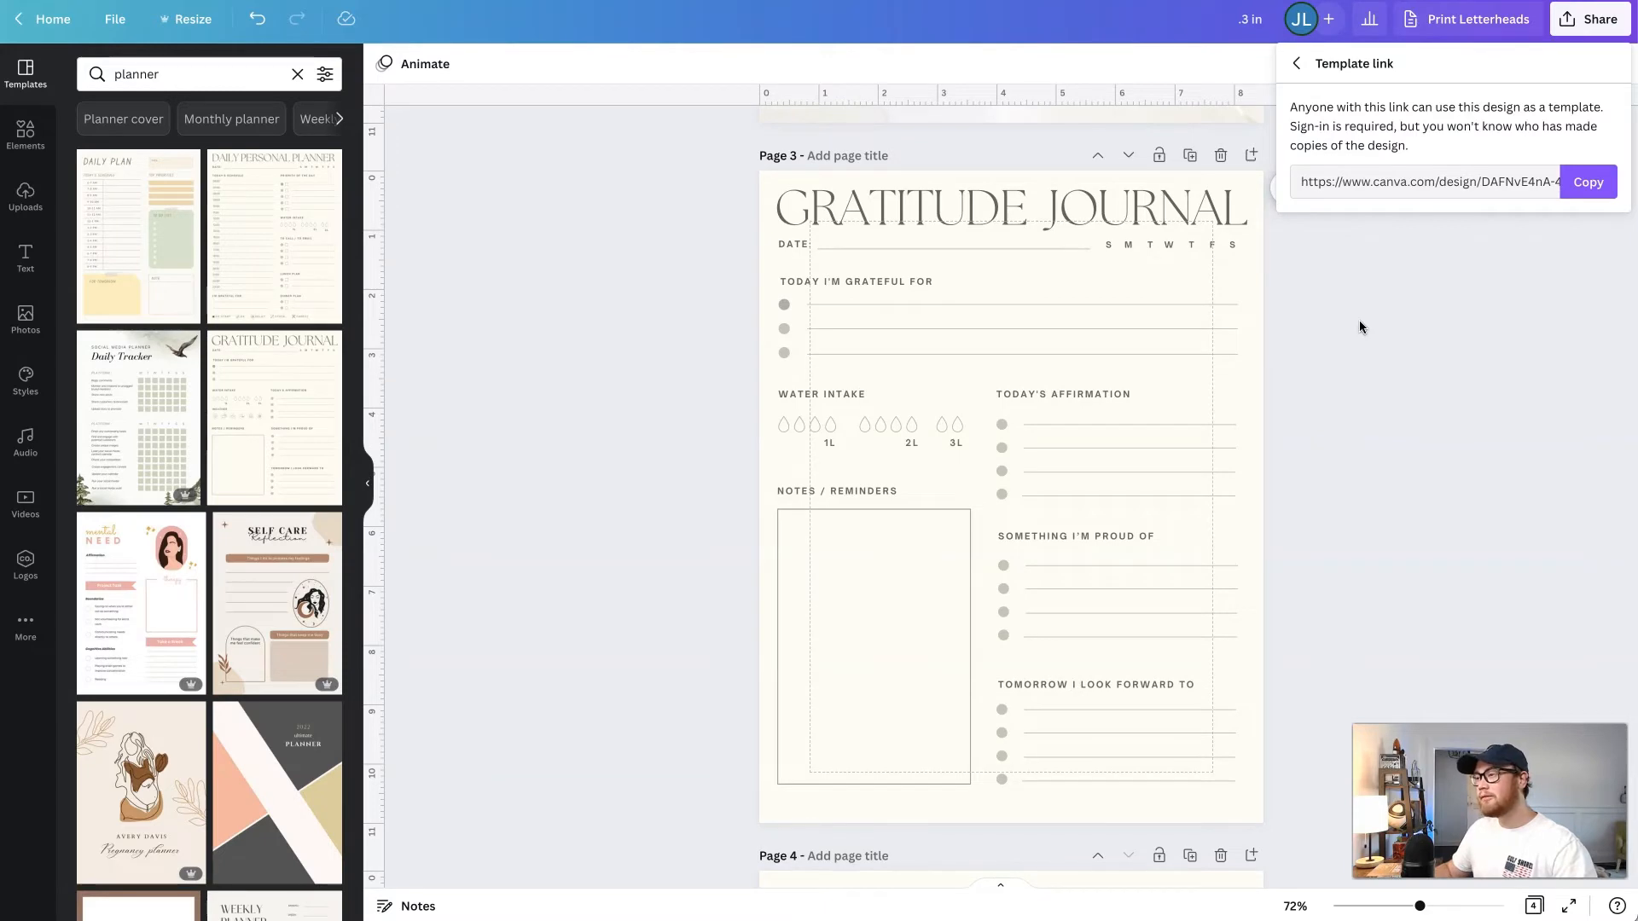
{"action": "scroll", "coordinate": [1359, 327], "scroll_direction": "up", "scroll_amount": 7}
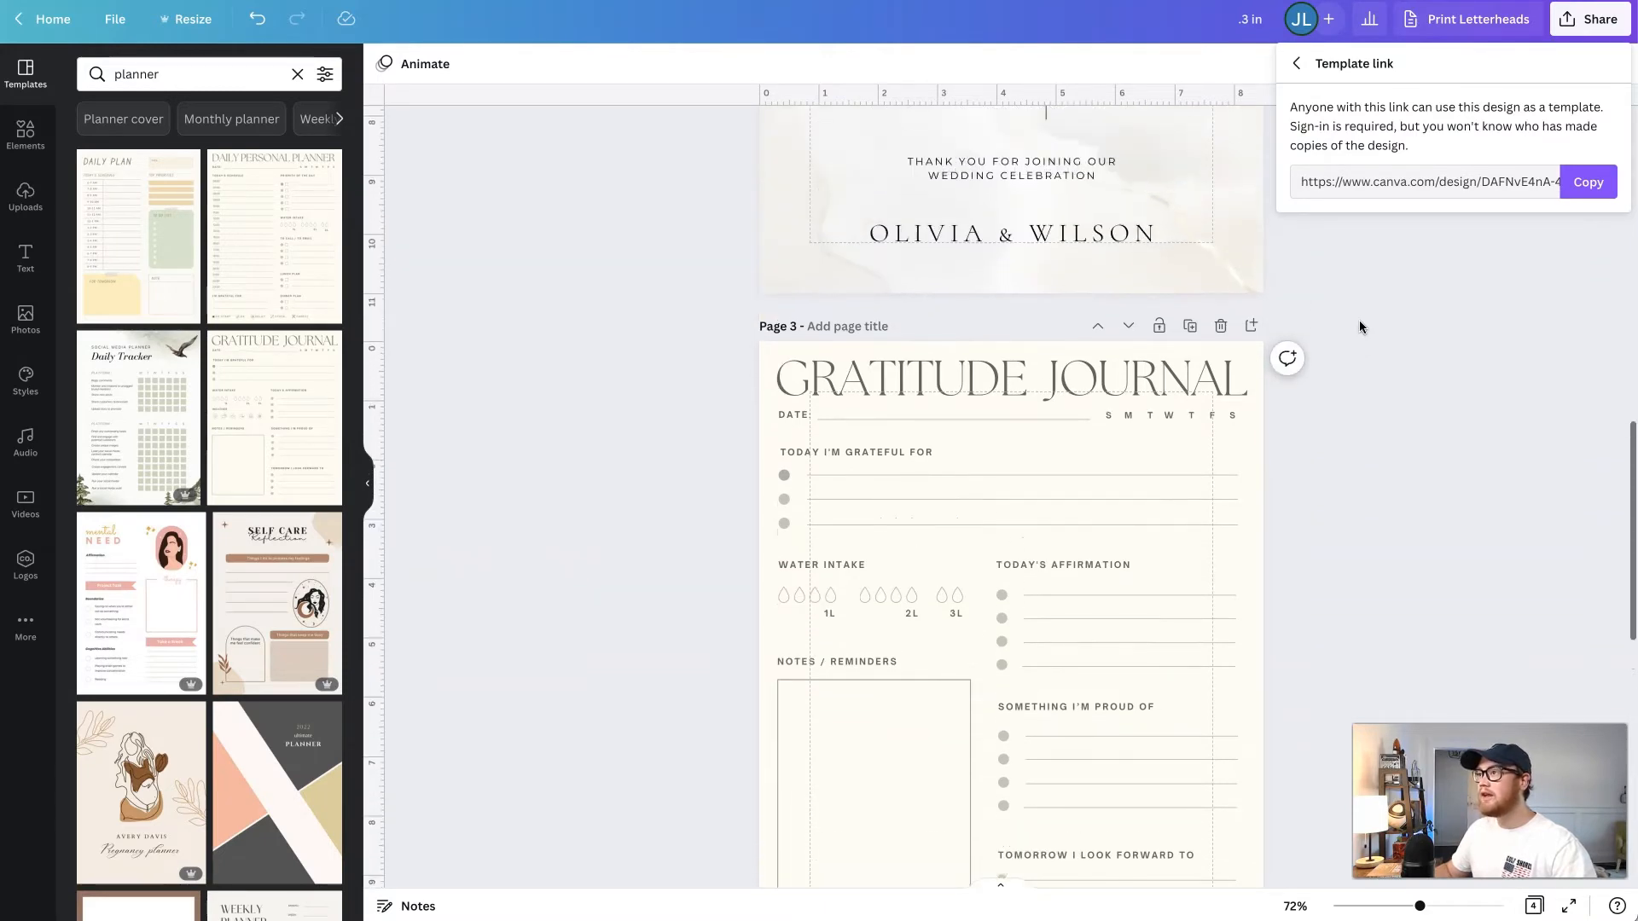
{"action": "scroll", "coordinate": [1360, 320], "scroll_direction": "down", "scroll_amount": 2}
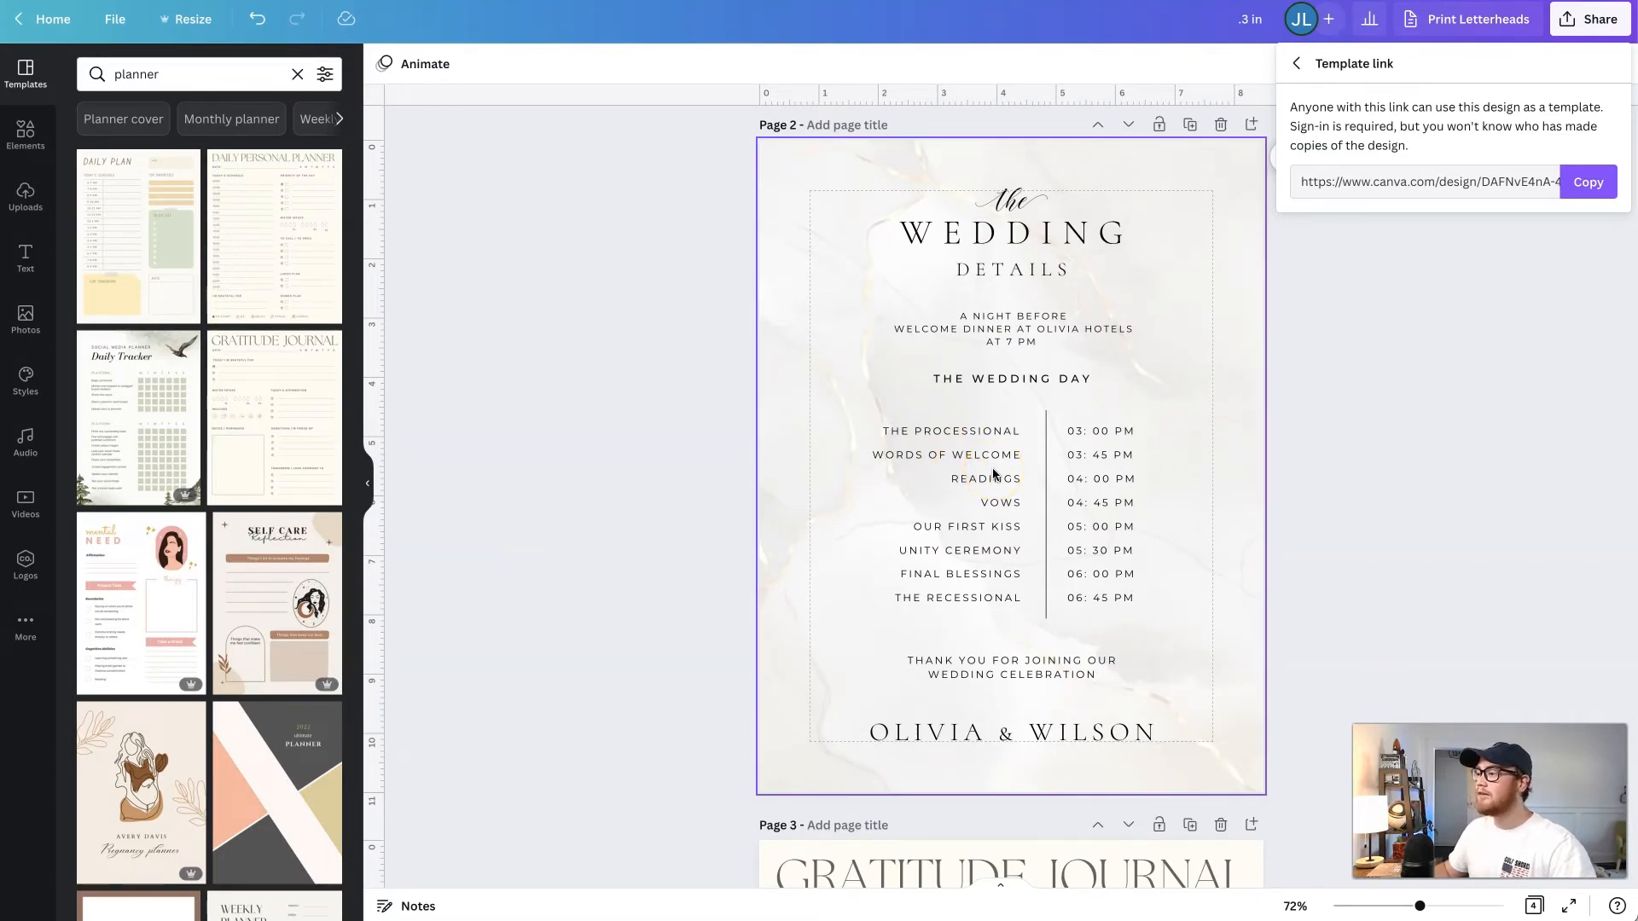
{"action": "scroll", "coordinate": [994, 473], "scroll_direction": "up", "scroll_amount": 1}
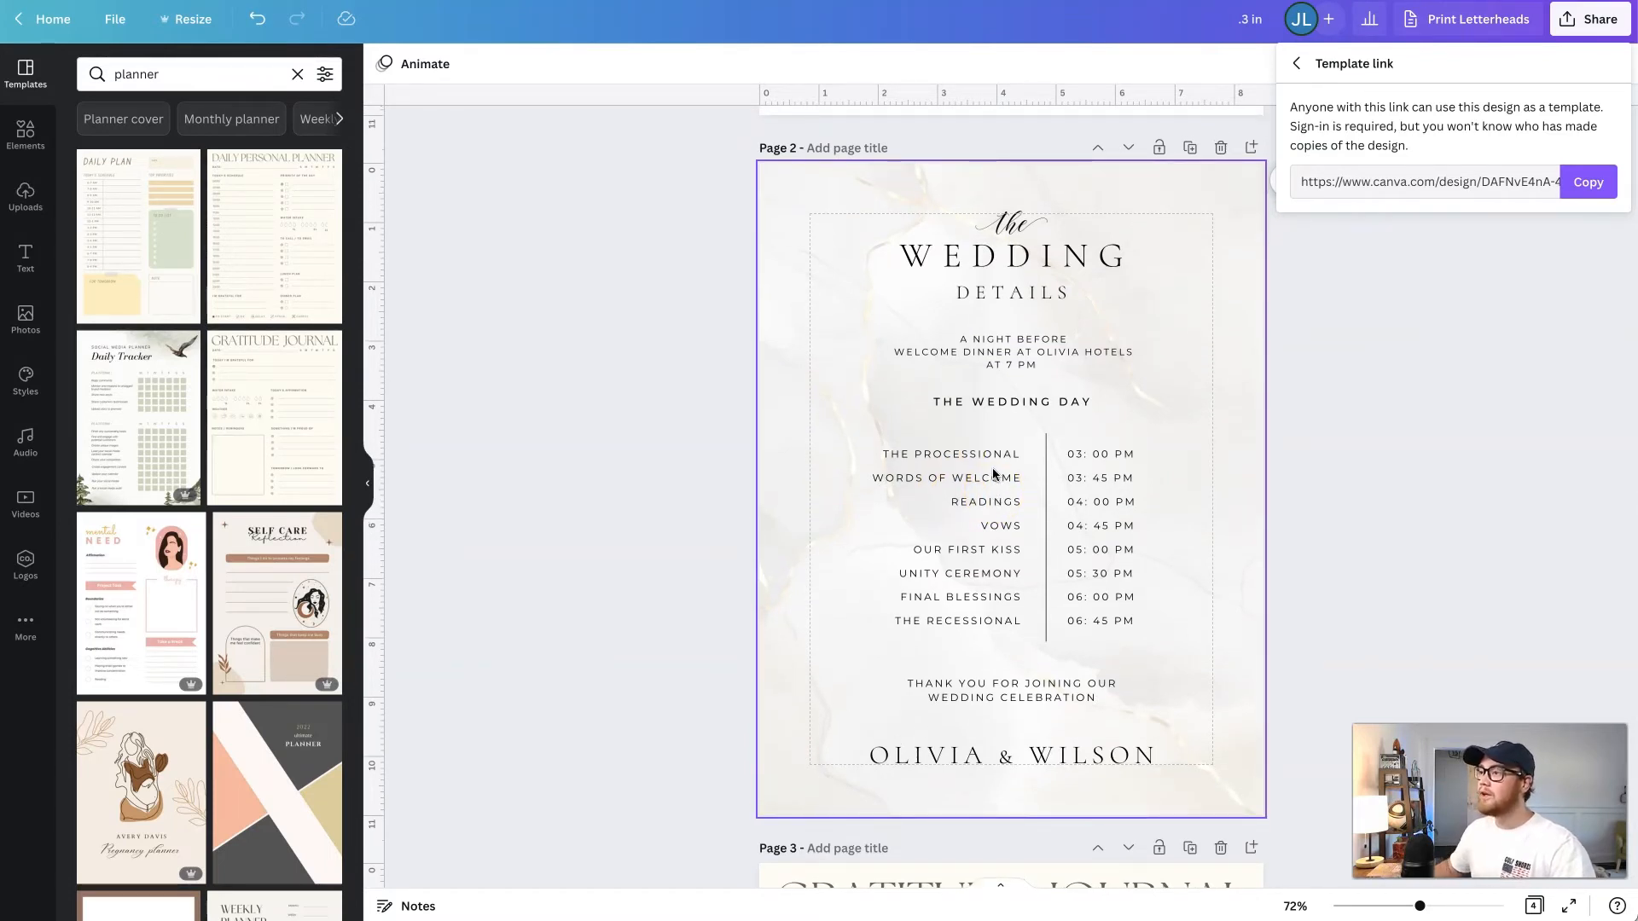
{"action": "left_click", "coordinate": [1363, 331]}
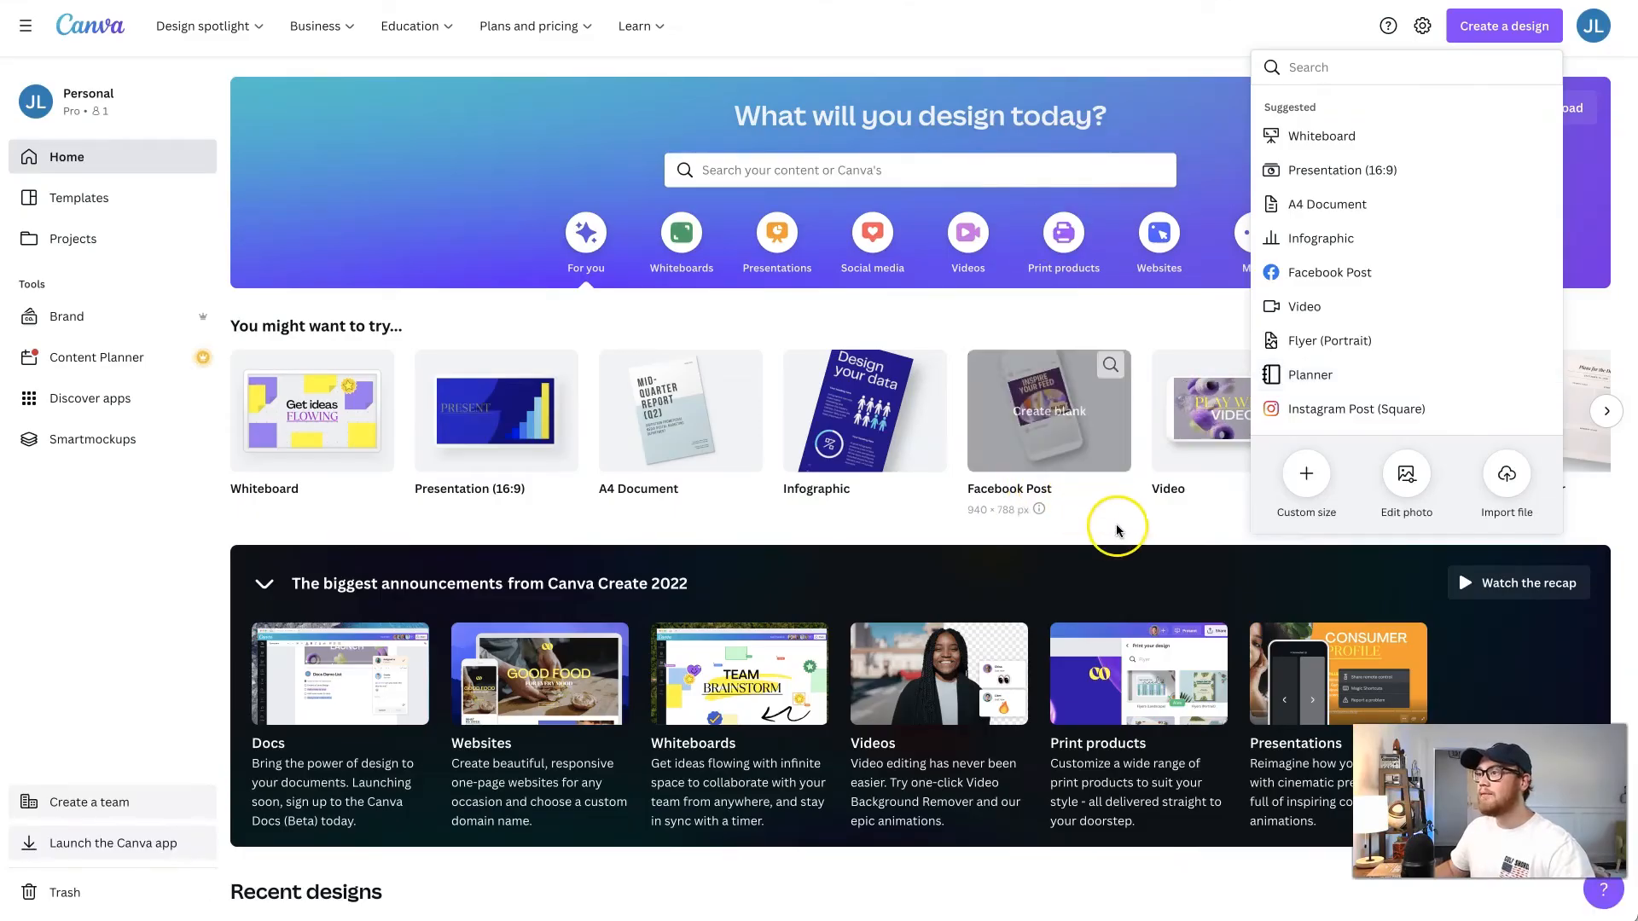
- Open the Thank You flyer from the recent designs and examine its first page with the purchase message and video
{"action": "left_click", "coordinate": [1124, 526]}
{"action": "scroll", "coordinate": [1123, 529], "scroll_direction": "down", "scroll_amount": 7}
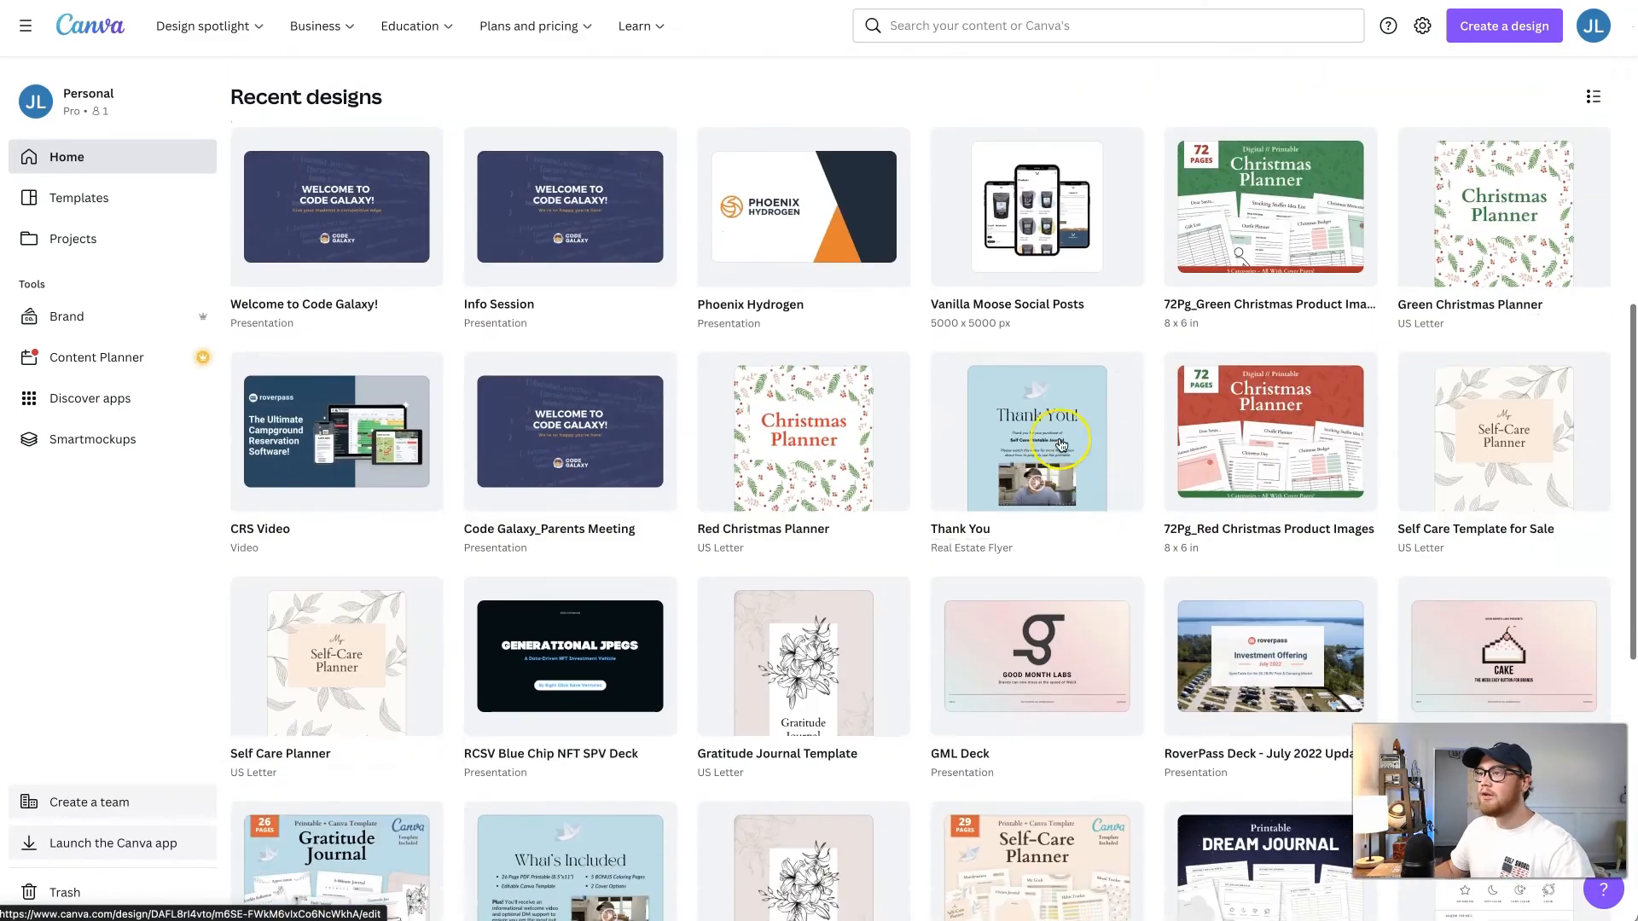
{"action": "left_click", "coordinate": [1059, 441]}
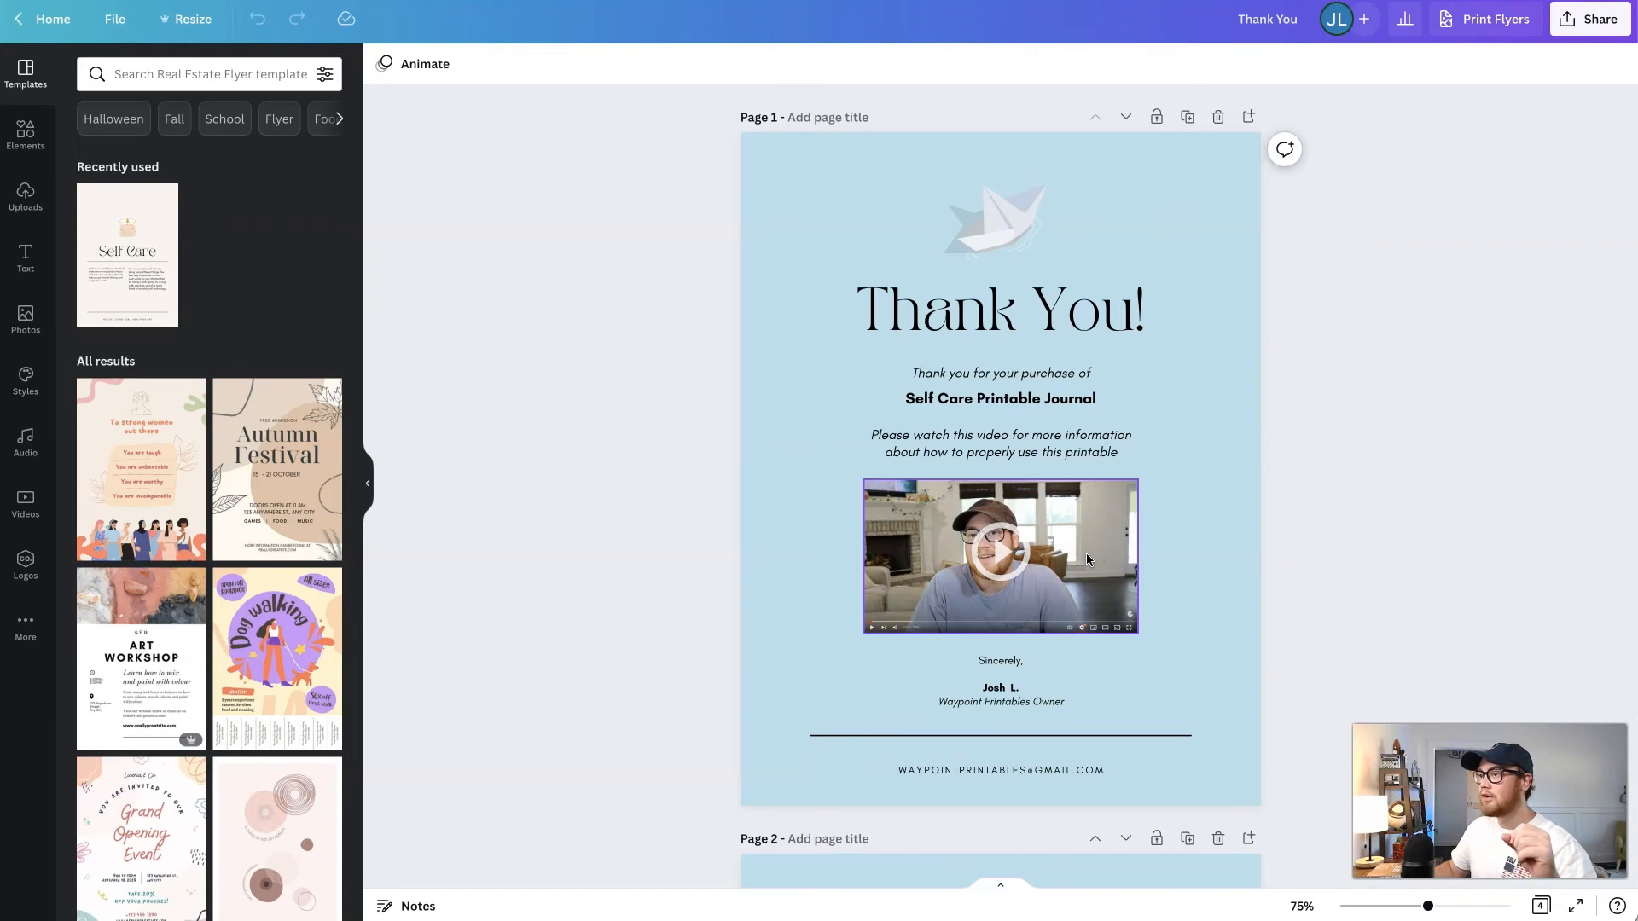
{"action": "scroll", "coordinate": [1087, 553], "scroll_direction": "down", "scroll_amount": 1}
{"action": "left_click", "coordinate": [1064, 537]}
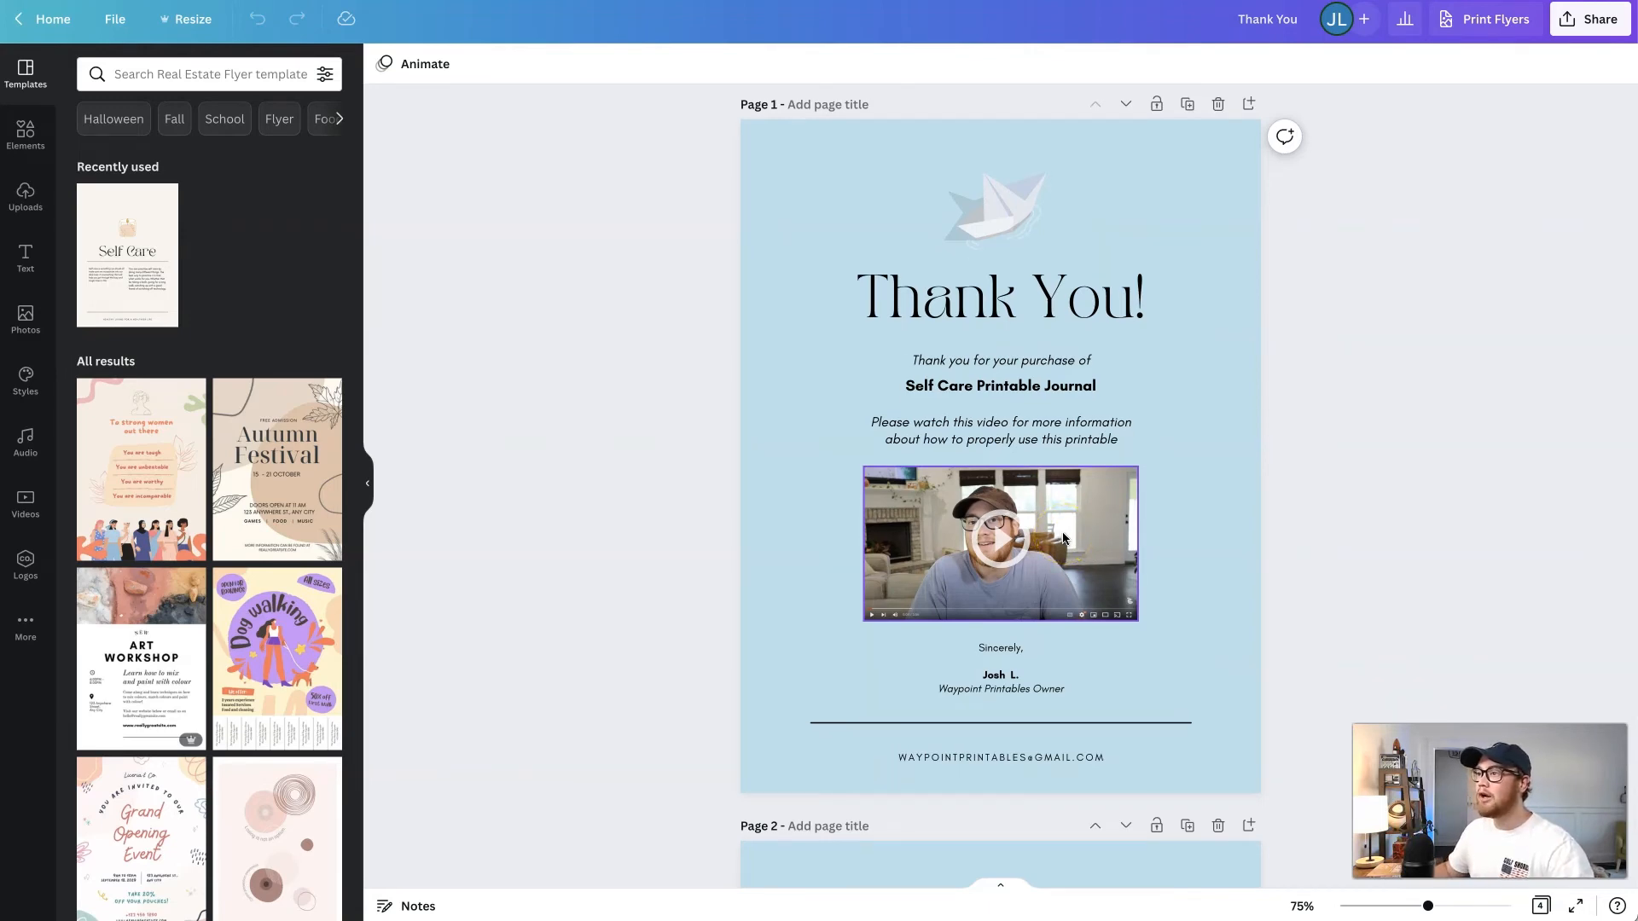
- Examine page 3 of the Thank You flyer, including its Canva template link, account sign-up link and no-resale notice
{"action": "scroll", "coordinate": [1064, 538], "scroll_direction": "down", "scroll_amount": 15}
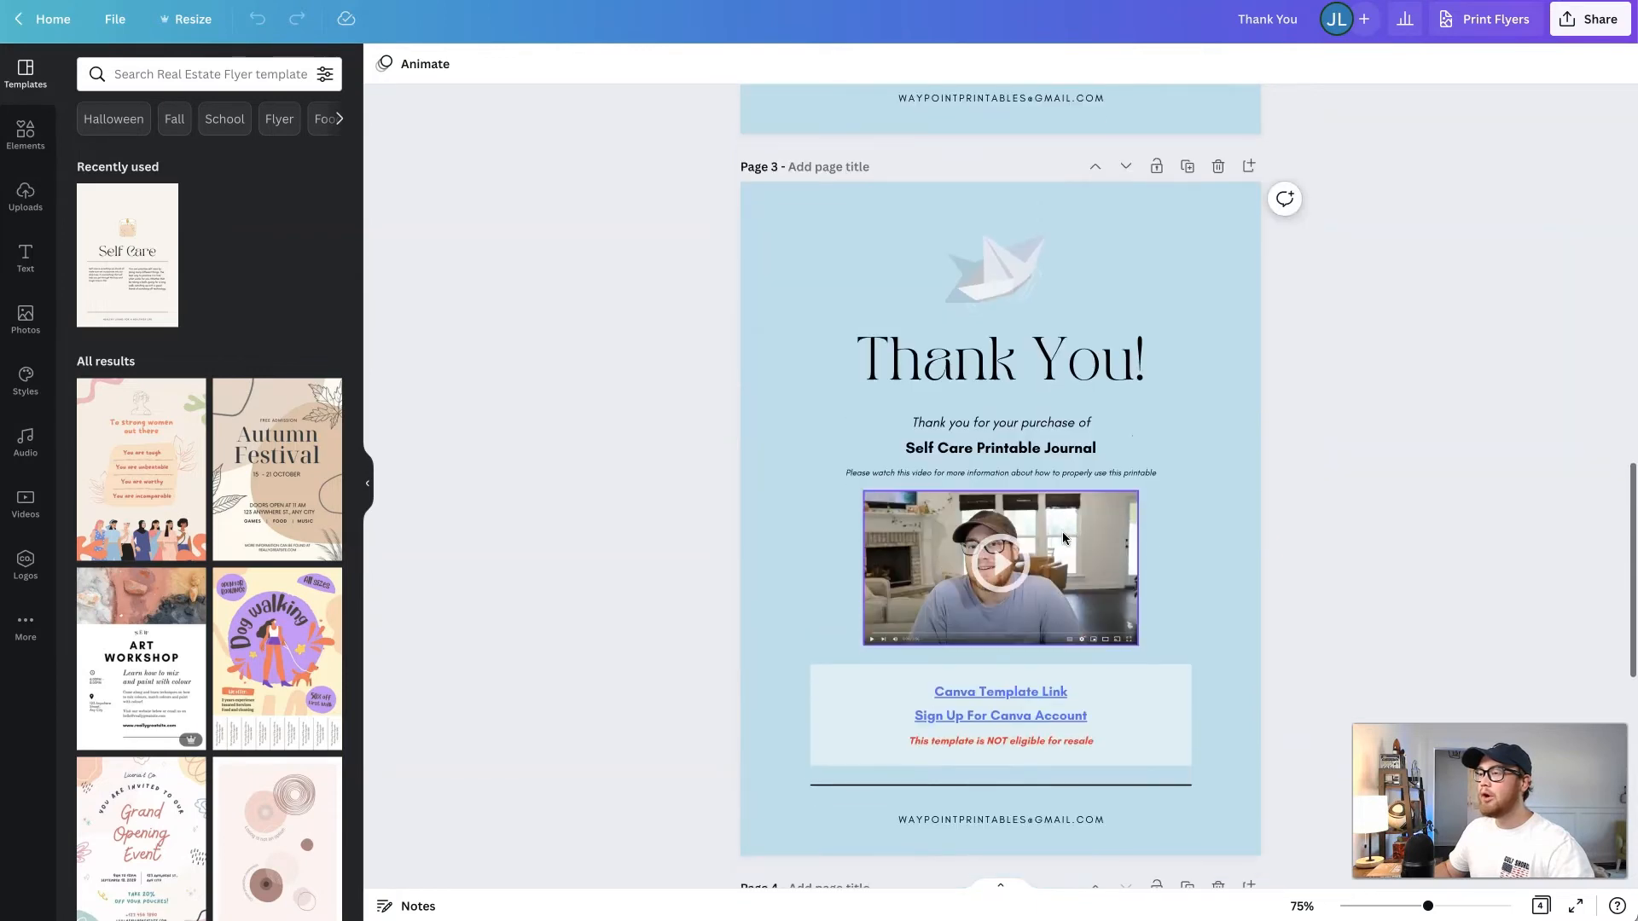
{"action": "scroll", "coordinate": [1063, 538], "scroll_direction": "down", "scroll_amount": 1}
{"action": "left_click", "coordinate": [1205, 559]}
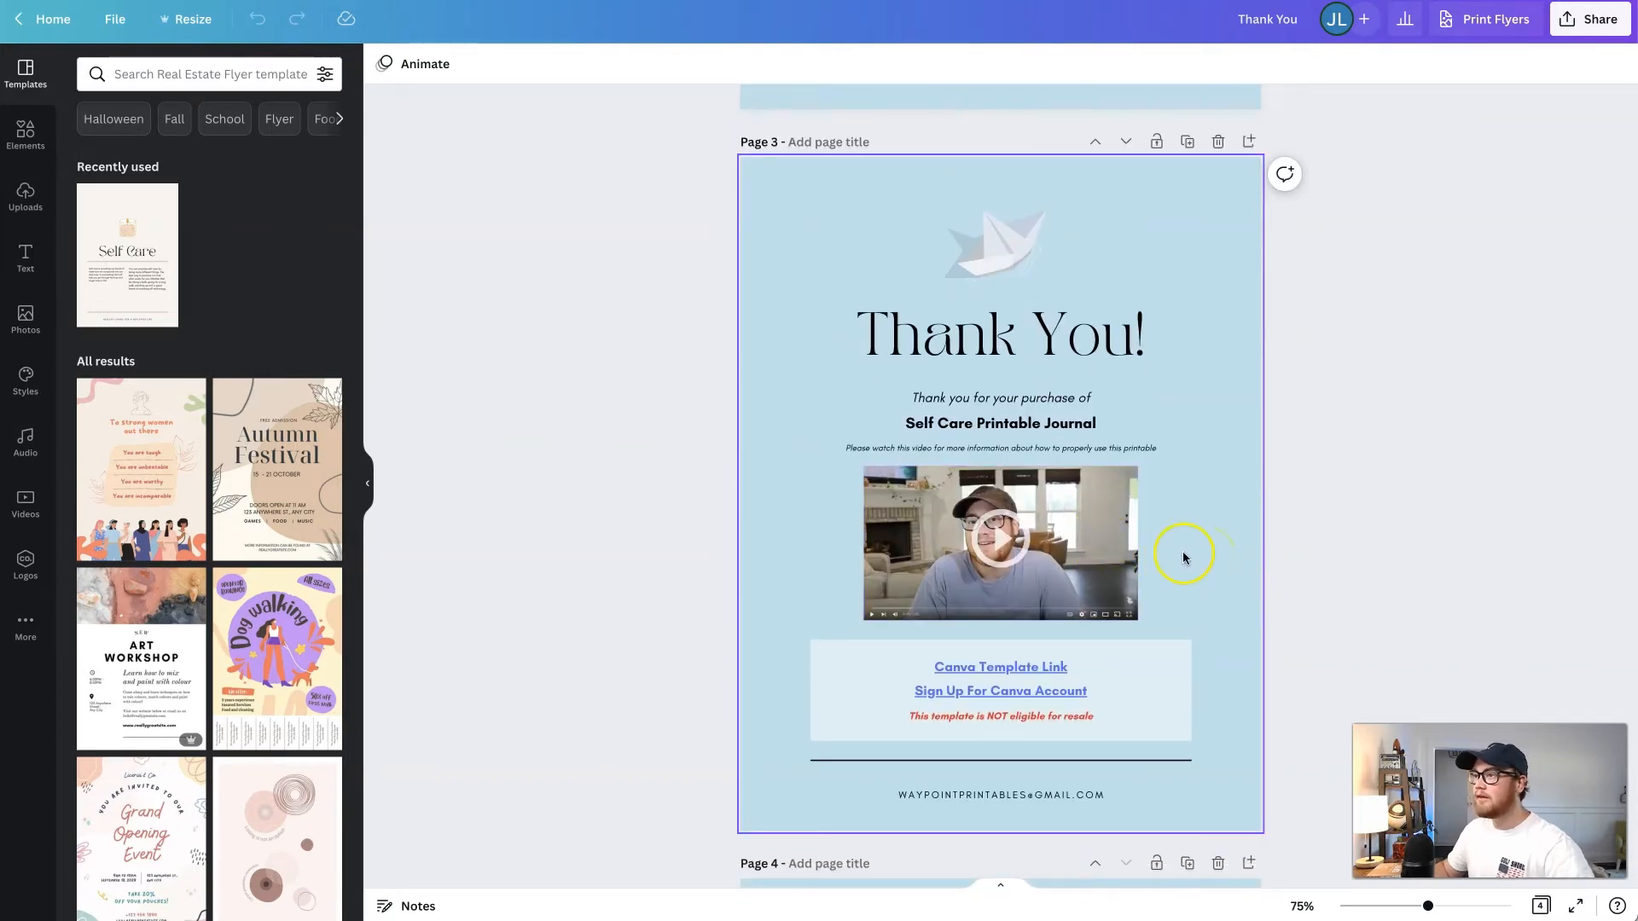
{"action": "left_click", "coordinate": [962, 700]}
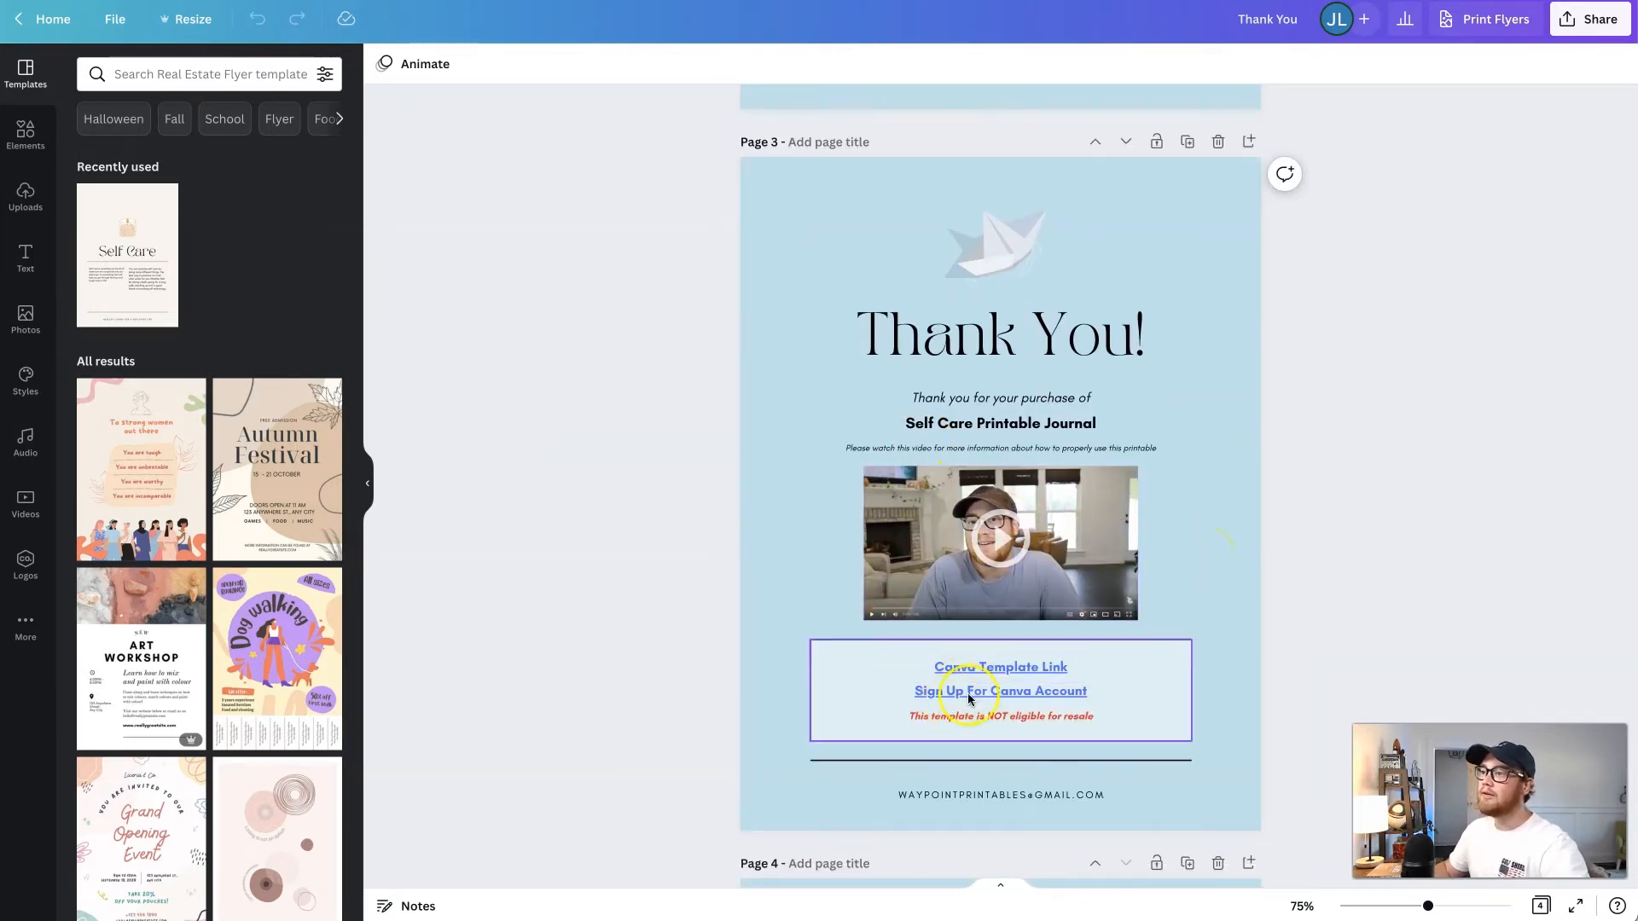
{"action": "left_click", "coordinate": [967, 674]}
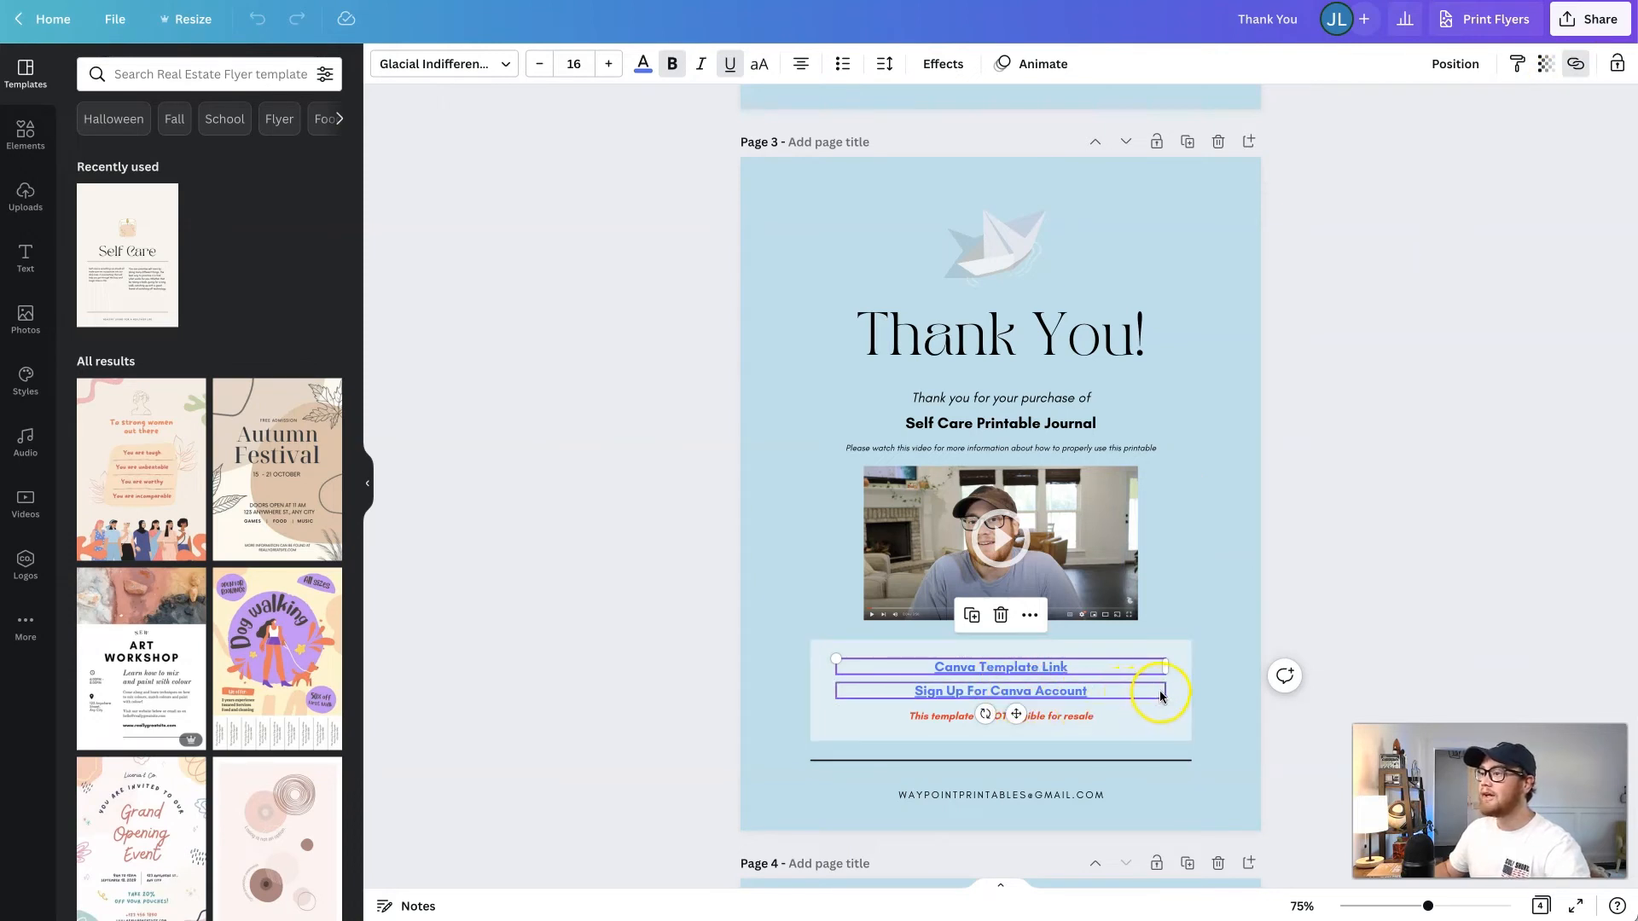
{"action": "left_click", "coordinate": [1197, 661]}
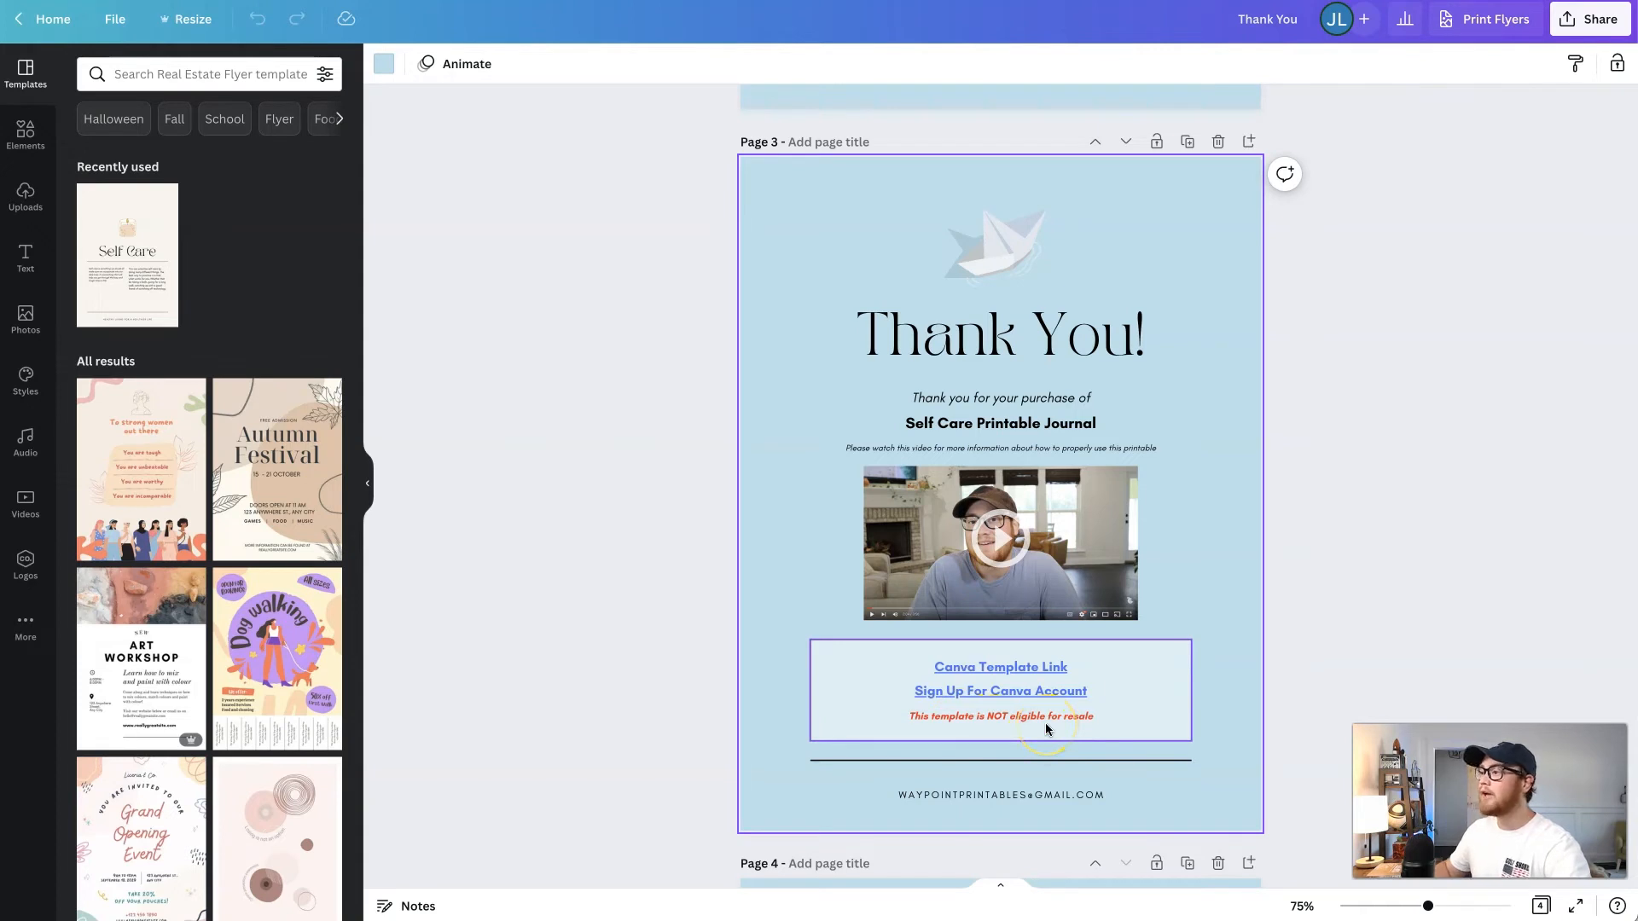
{"action": "left_click", "coordinate": [1221, 681]}
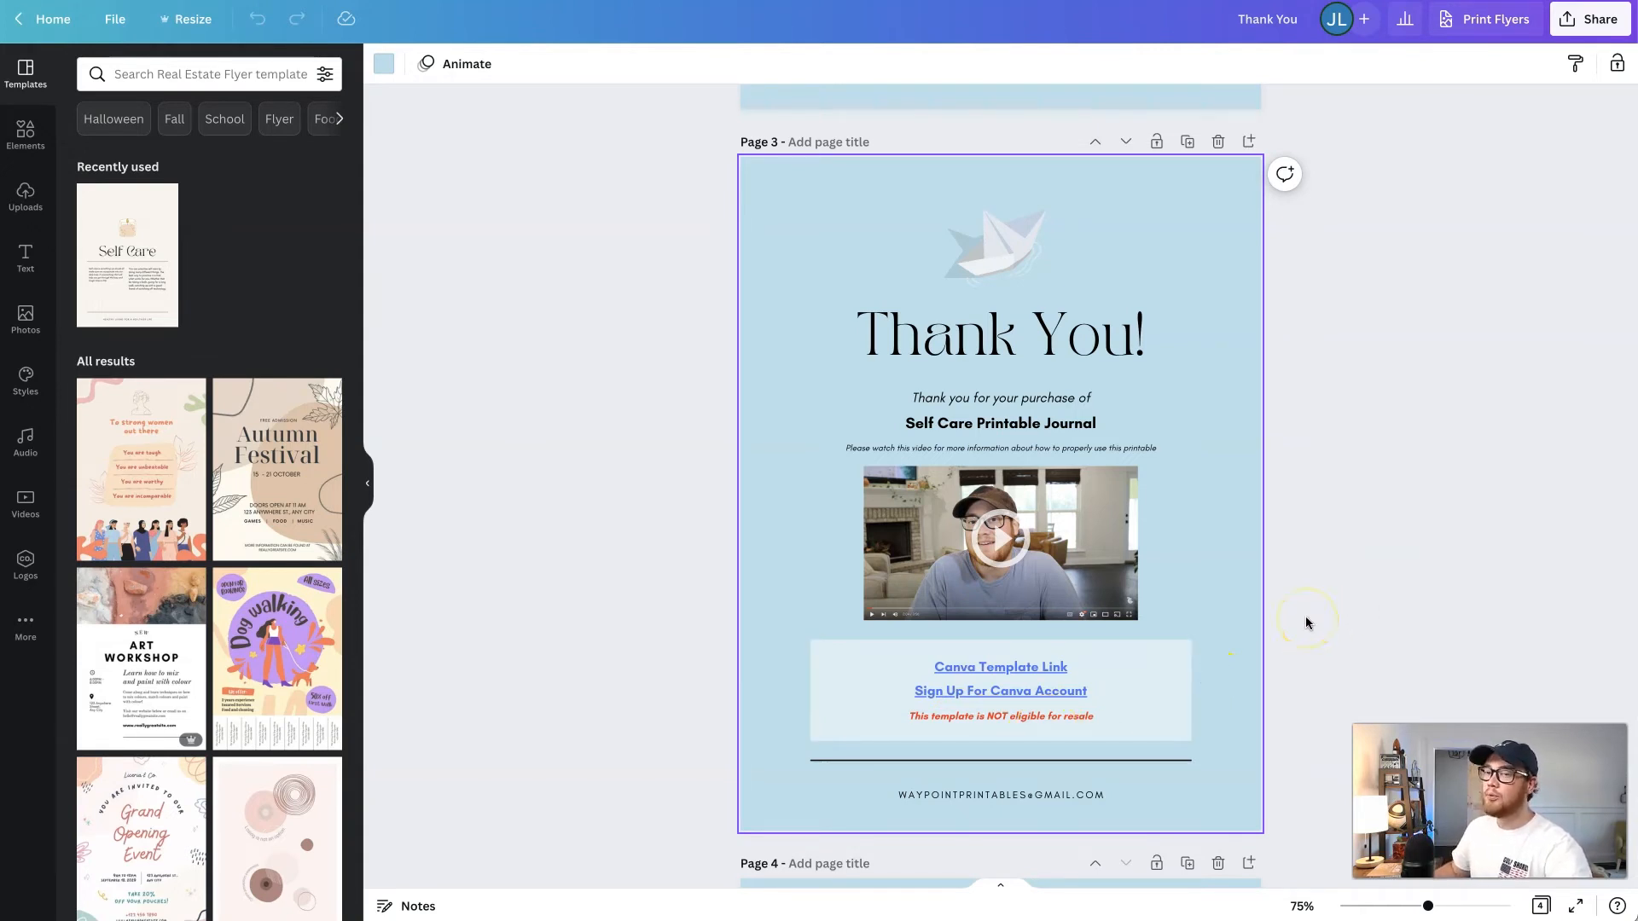
{"action": "scroll", "coordinate": [1304, 606], "scroll_direction": "up", "scroll_amount": 1}
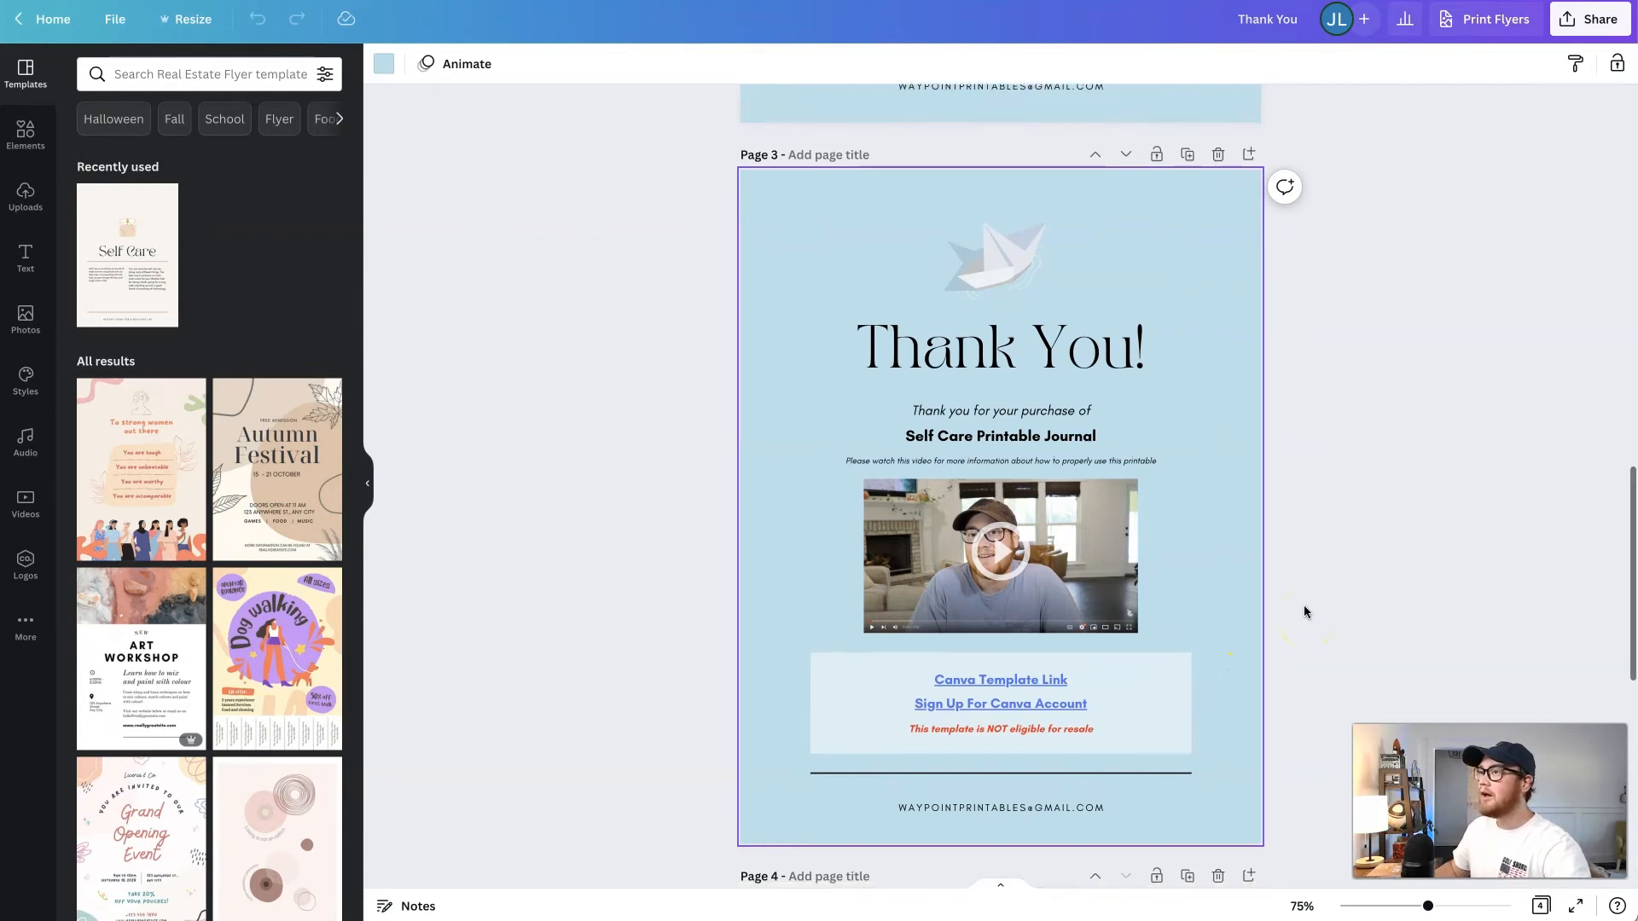
{"action": "scroll", "coordinate": [1304, 606], "scroll_direction": "down", "scroll_amount": 1}
{"action": "left_click", "coordinate": [1136, 545]}
{"action": "left_click", "coordinate": [1181, 533]}
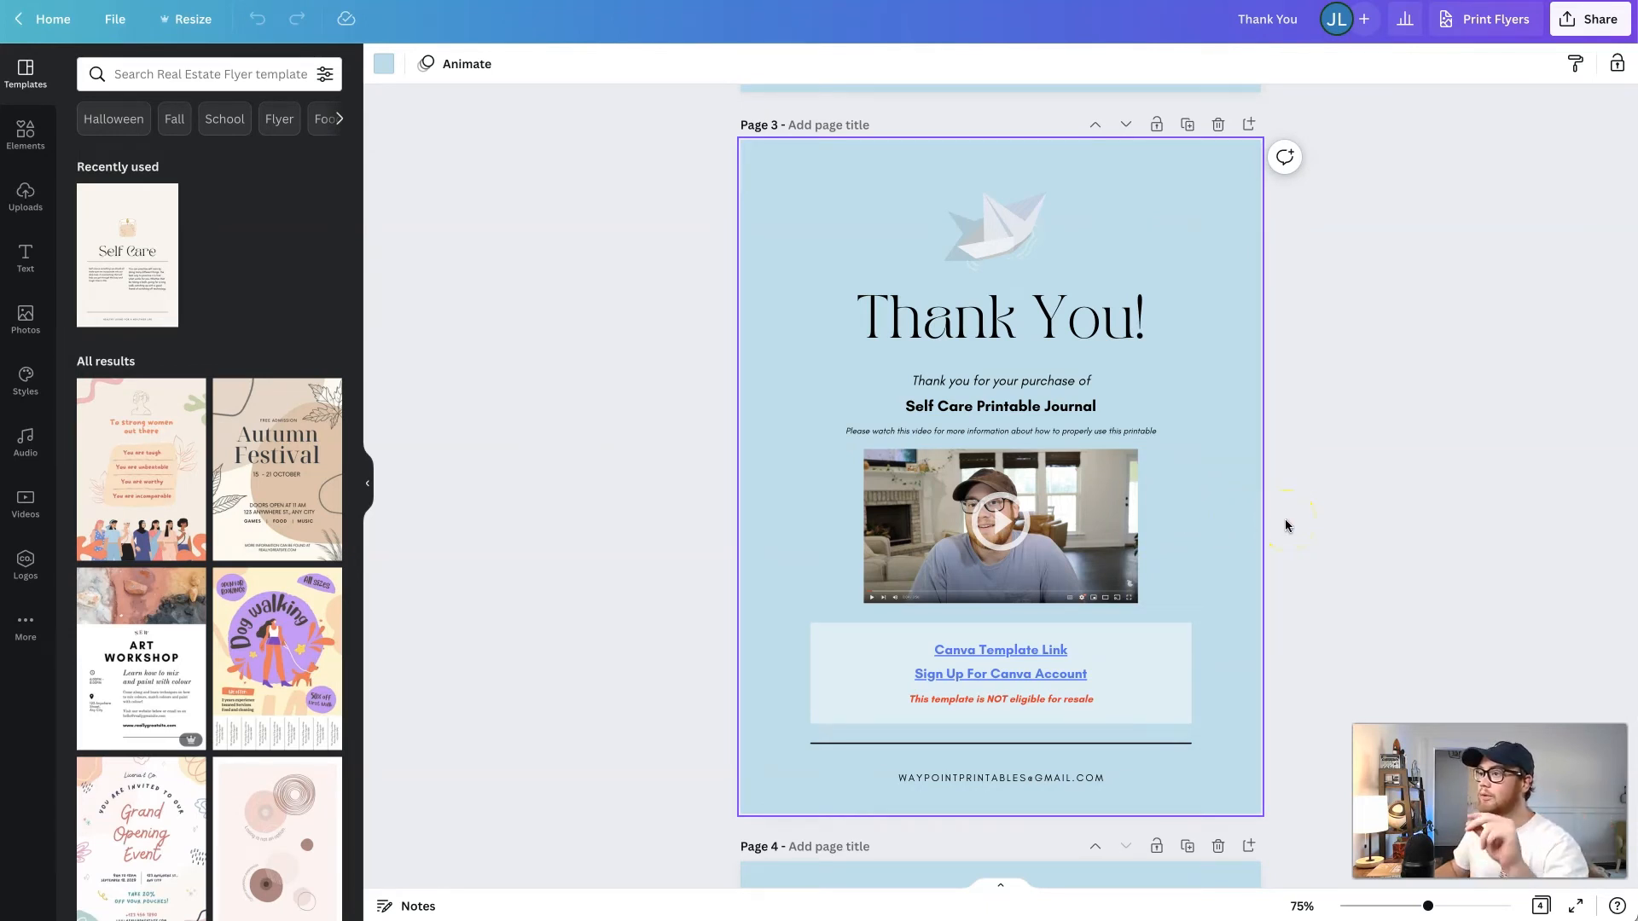
{"action": "left_click", "coordinate": [1333, 518]}
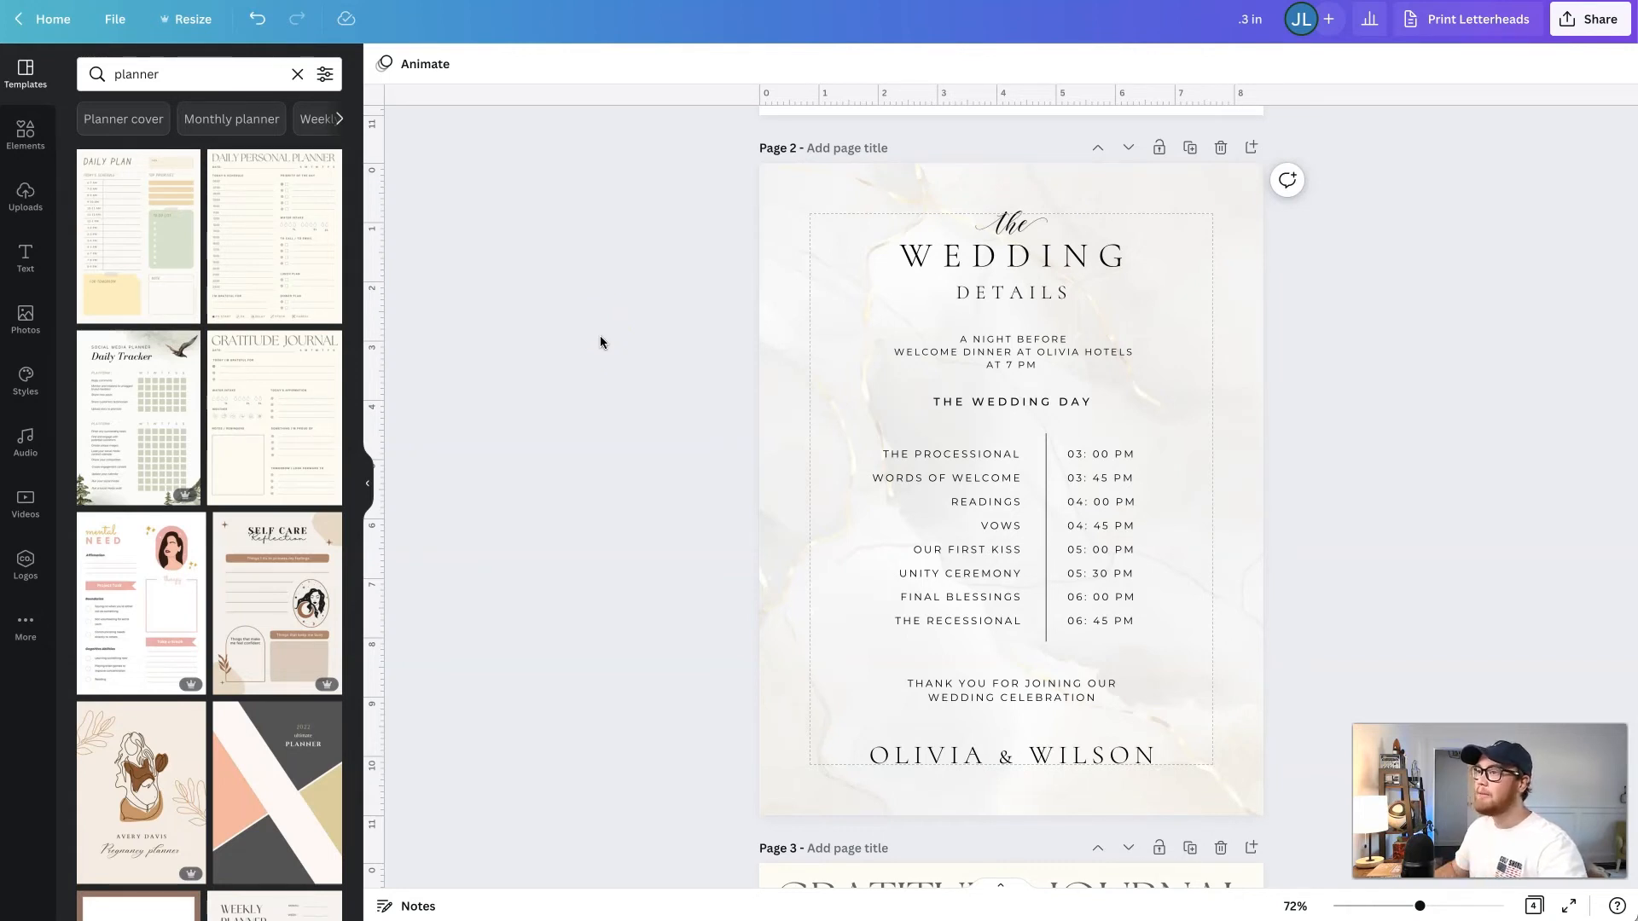
- Create a copy of the wedding and planner pages design resized to 6 × 8 in
{"action": "left_click", "coordinate": [858, 457]}
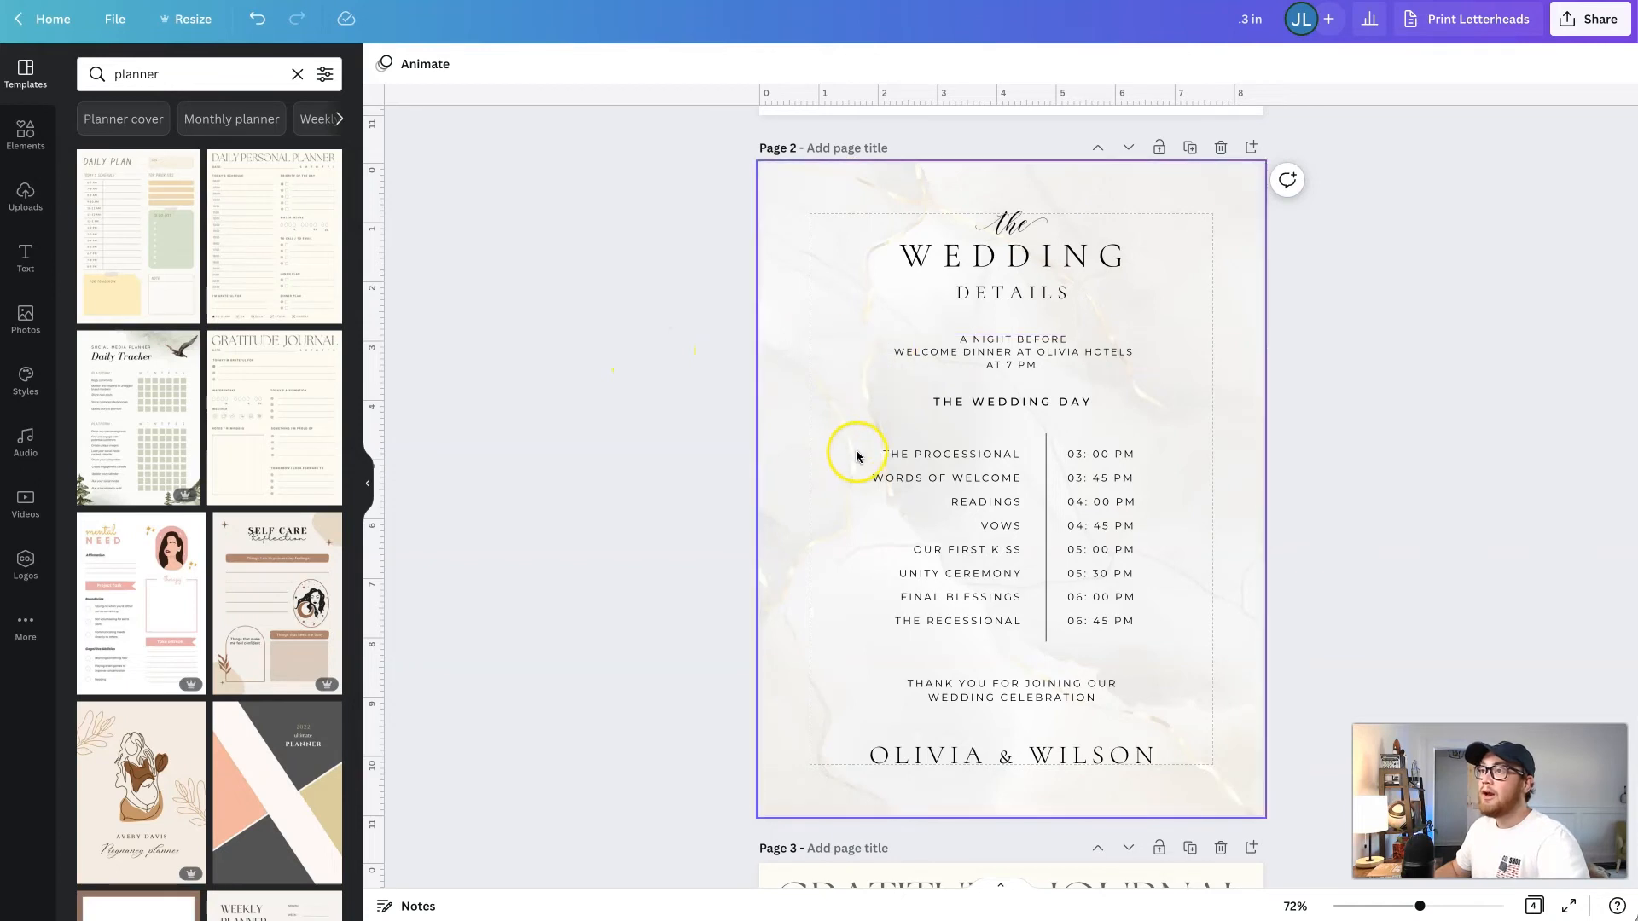
{"action": "left_click", "coordinate": [702, 419]}
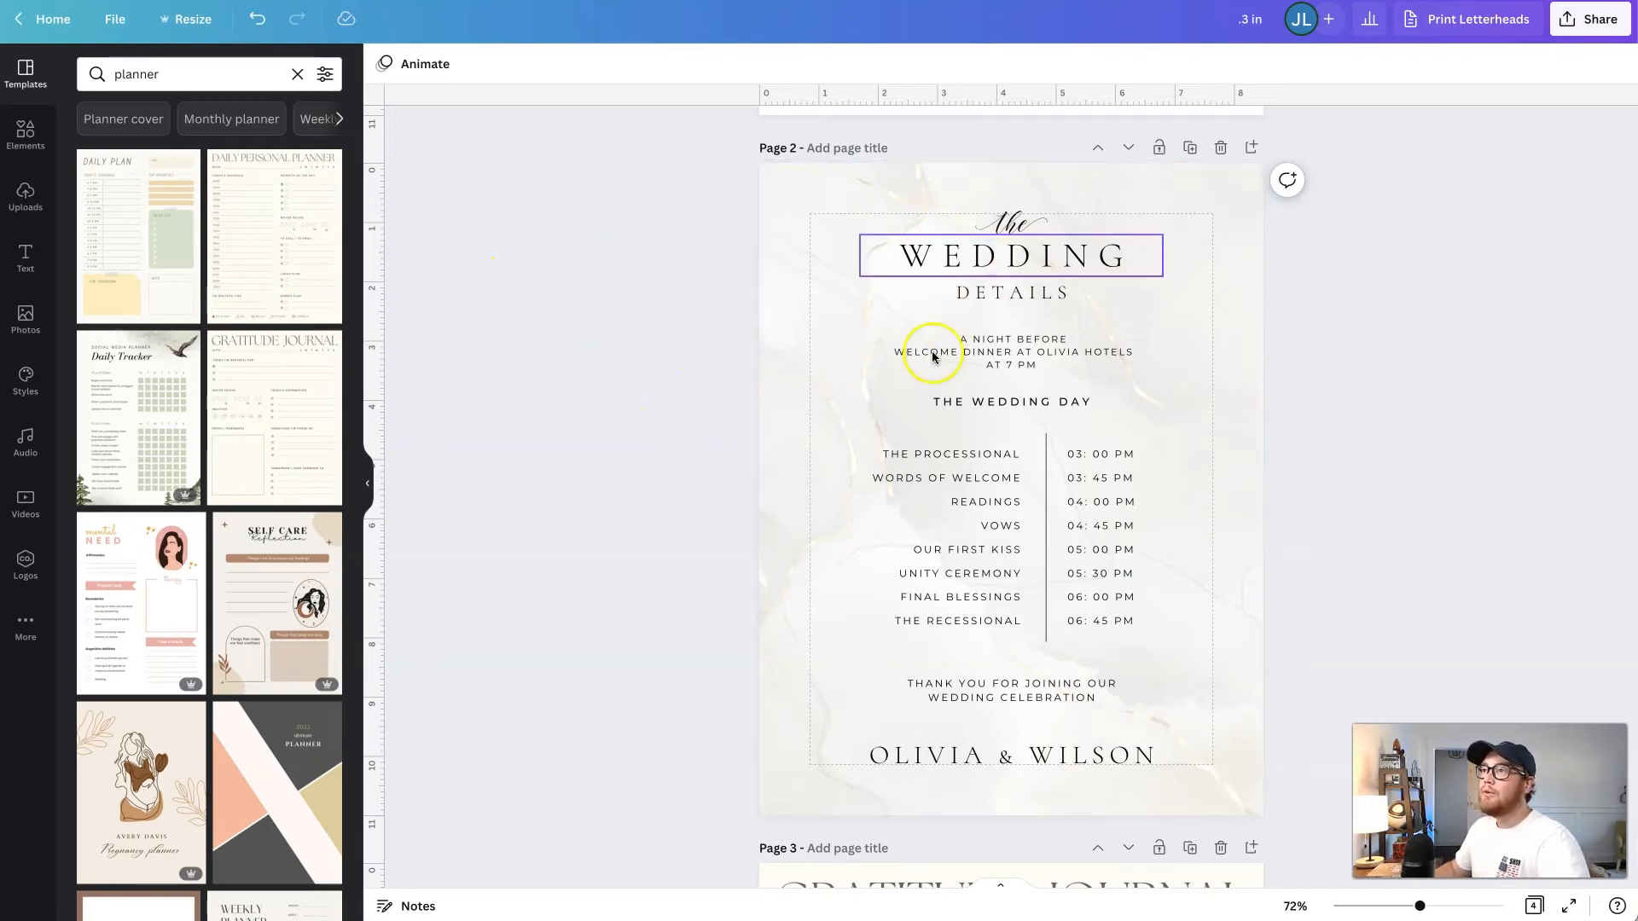
{"action": "left_click", "coordinate": [190, 22]}
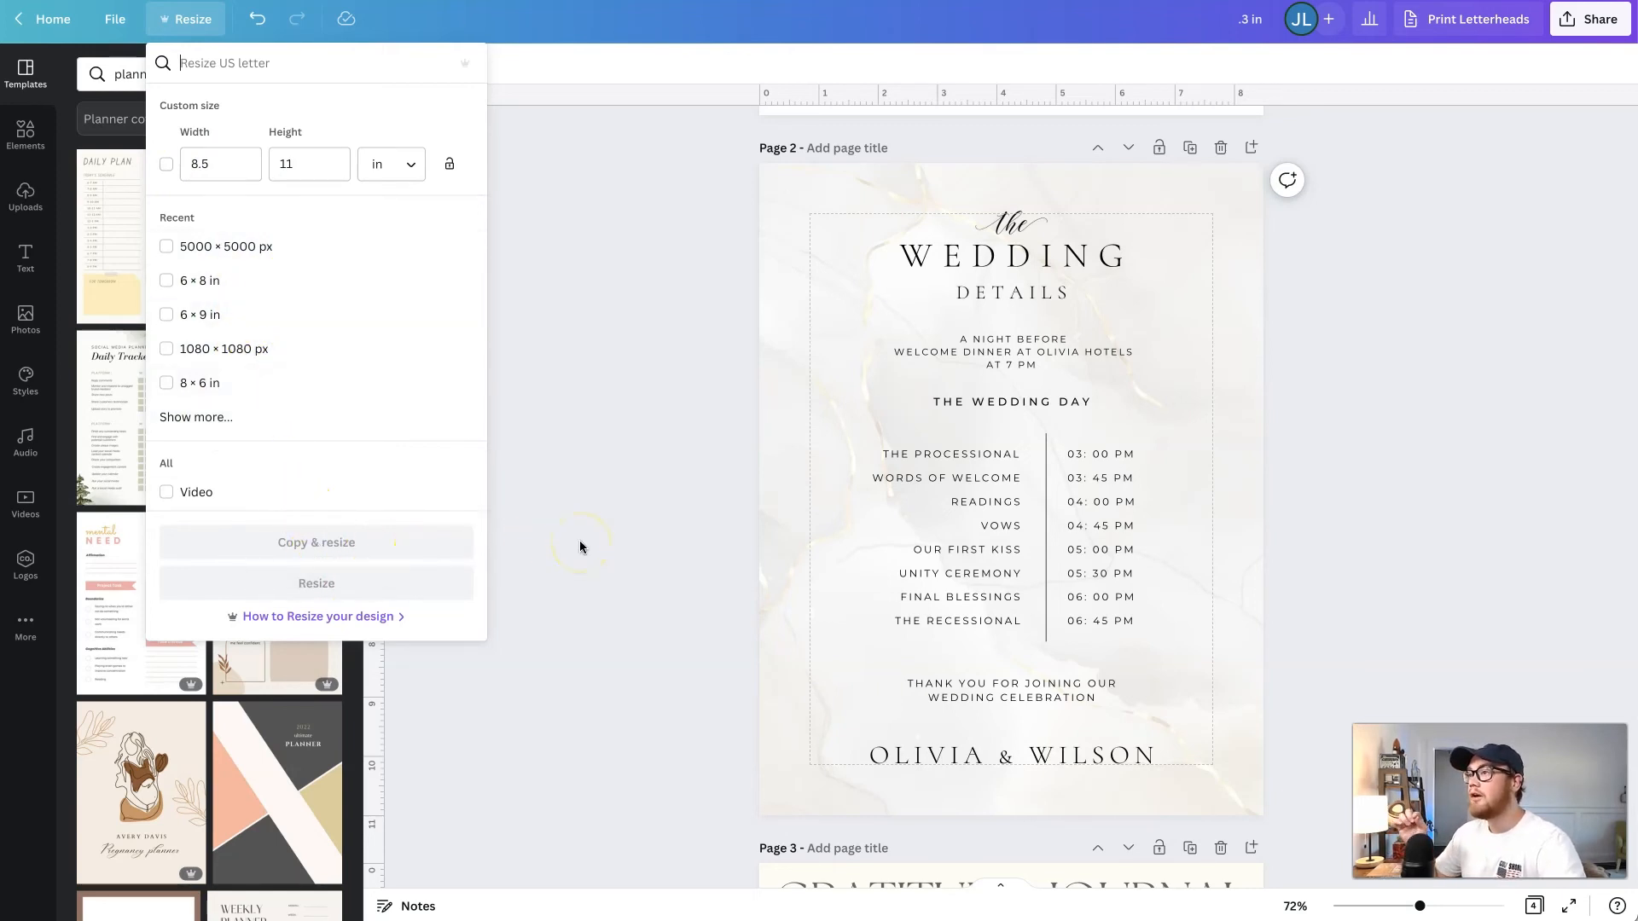
{"action": "left_click", "coordinate": [166, 282]}
{"action": "left_click", "coordinate": [344, 542]}
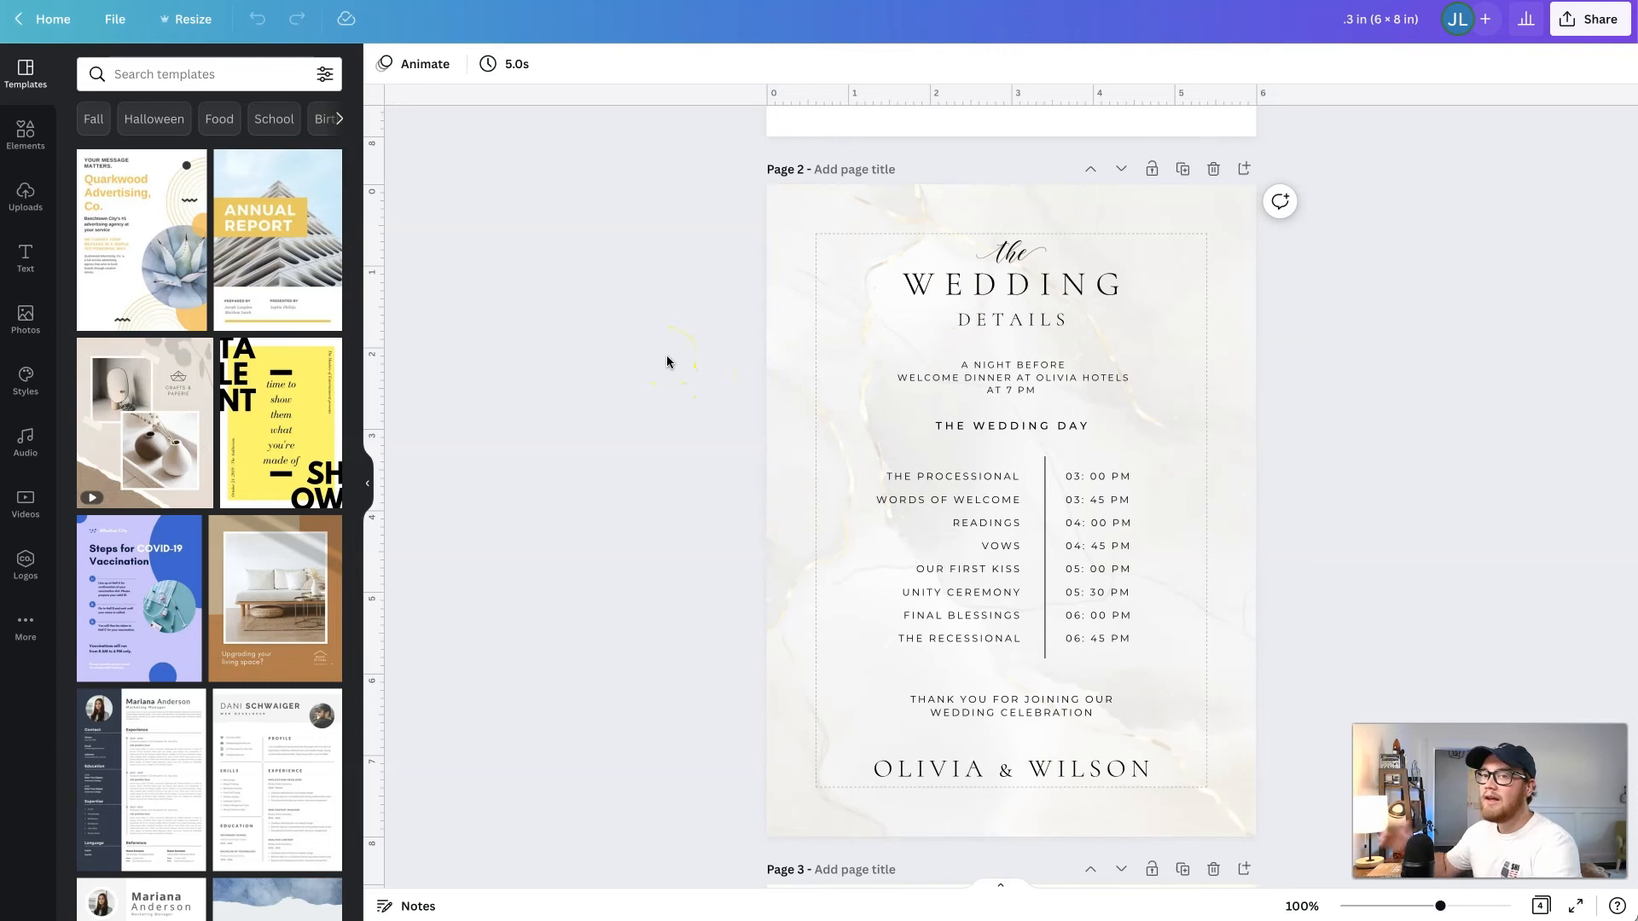
- Nudge the "The Processional" line on page 2 so its right edge lines up with the schedule items below
{"action": "scroll", "coordinate": [864, 397], "scroll_direction": "down", "scroll_amount": 1}
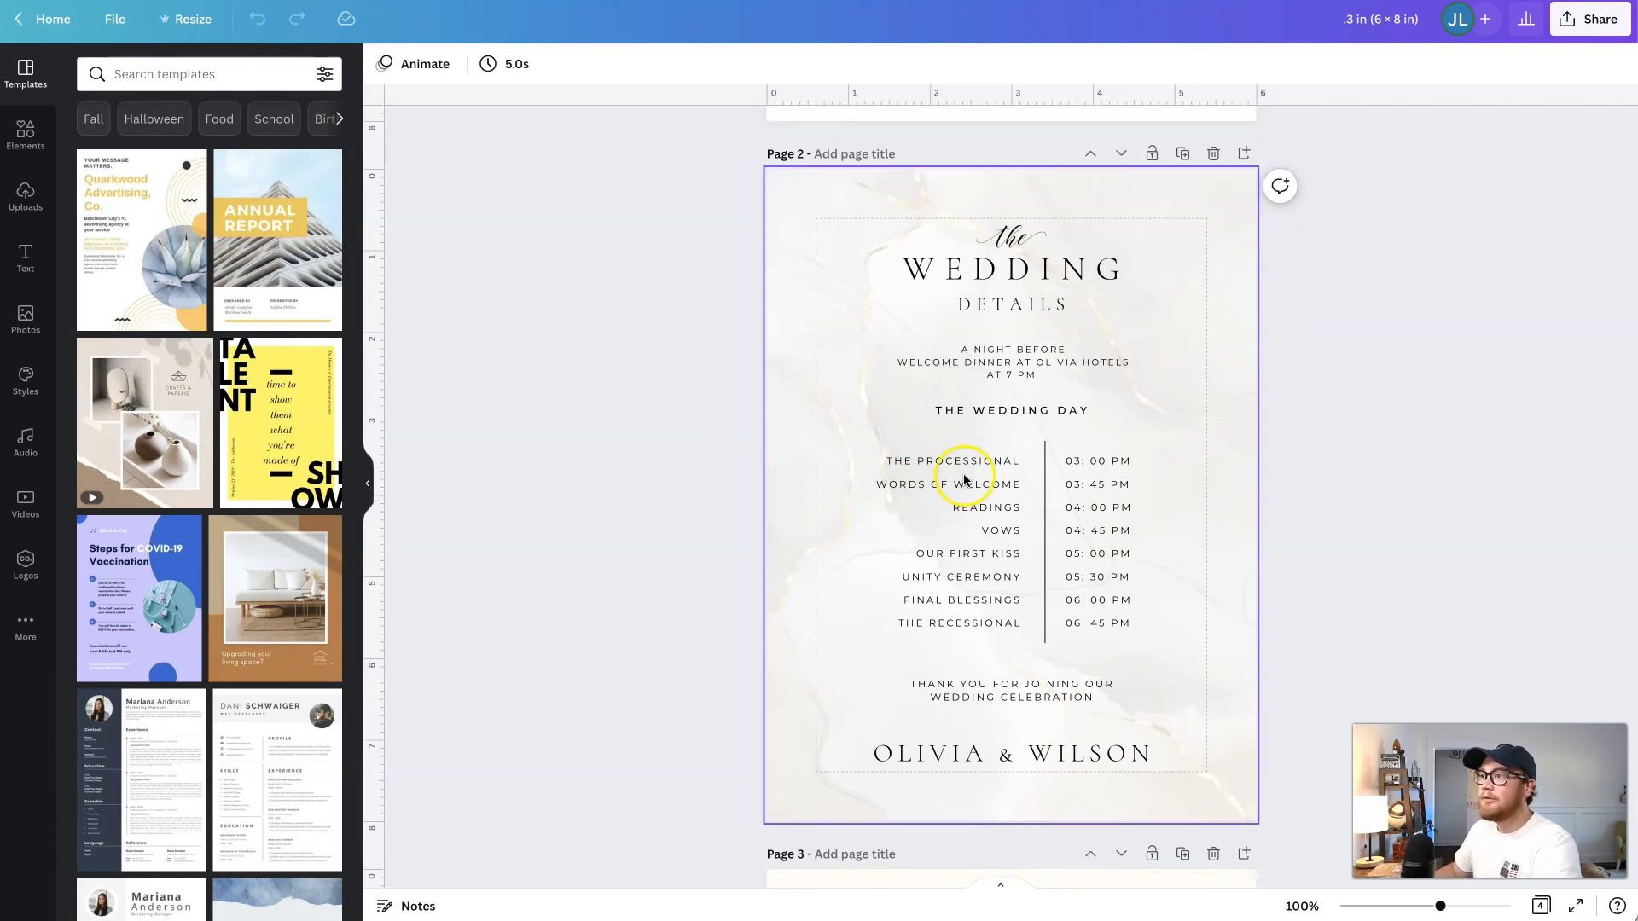
{"action": "scroll", "coordinate": [961, 463], "scroll_direction": "down", "scroll_amount": 1}
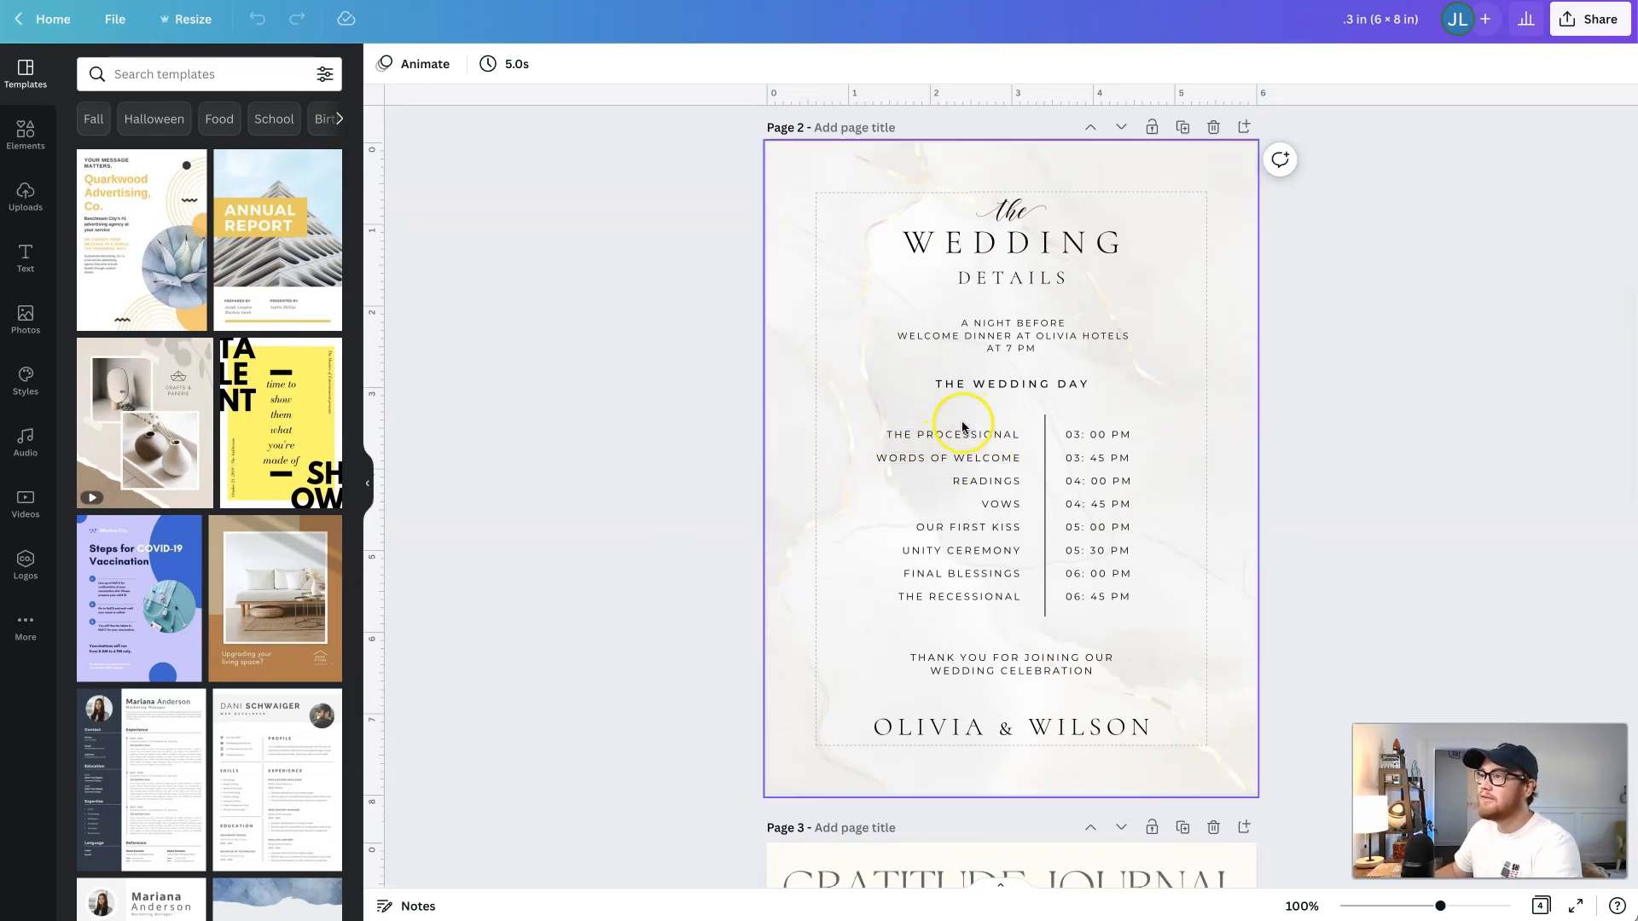
{"action": "left_click", "coordinate": [962, 436]}
{"action": "left_click_drag", "start_coordinate": [962, 436], "coordinate": [969, 434]}
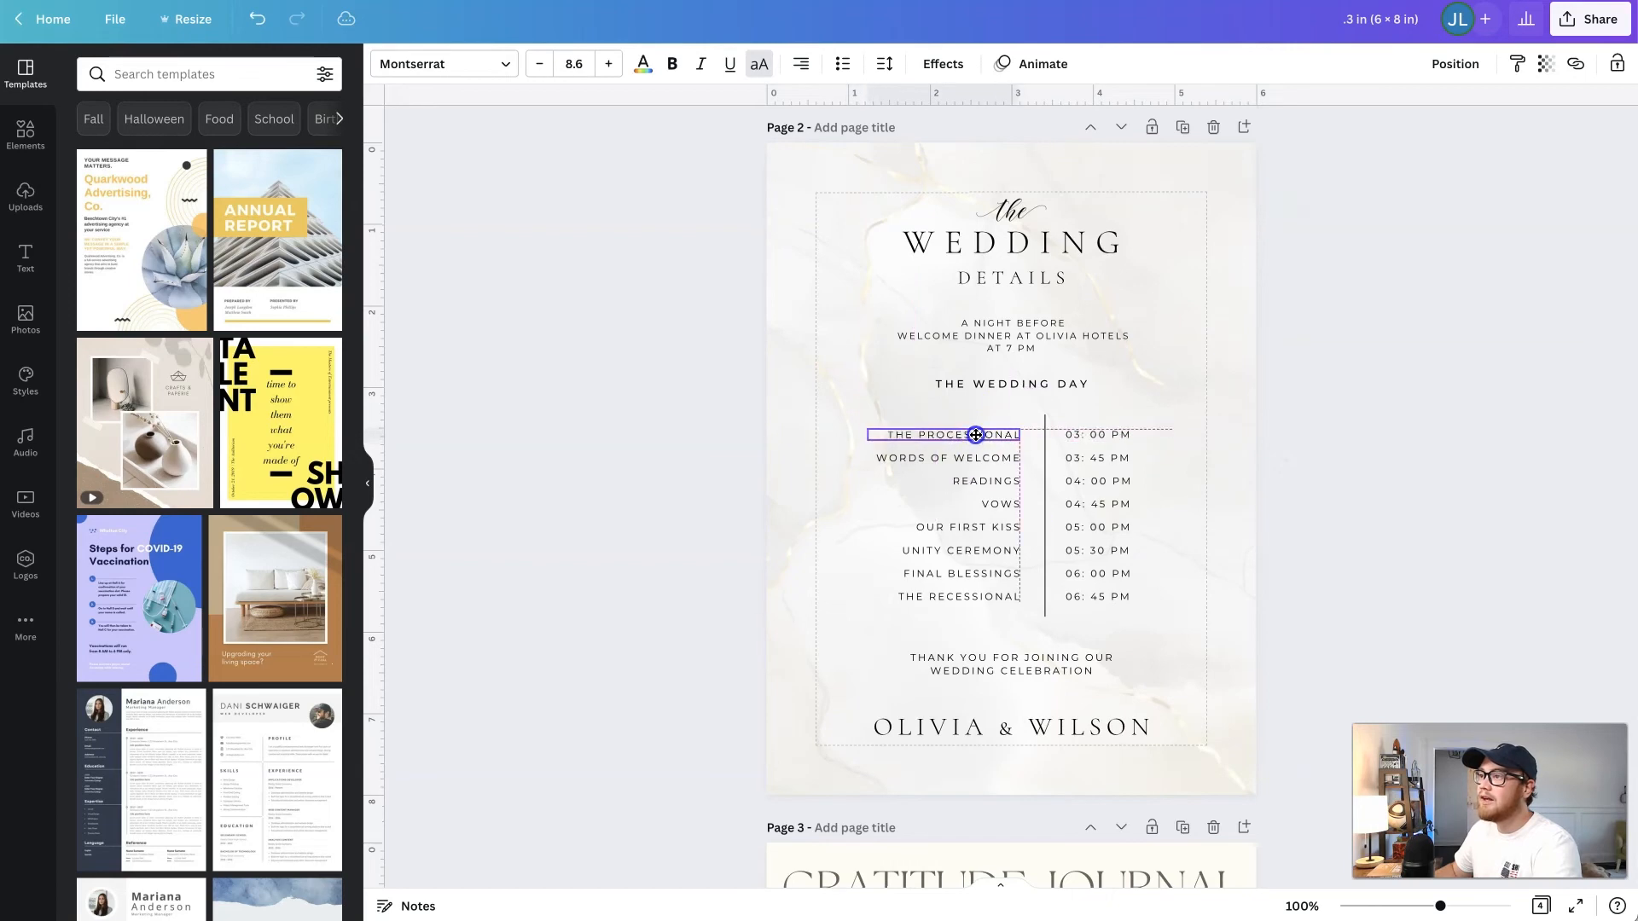
{"action": "left_click", "coordinate": [755, 465]}
- Move the "Gratitude Journal" title on page 3 slightly higher, keeping it within the page edges above the date line
{"action": "scroll", "coordinate": [755, 465], "scroll_direction": "down", "scroll_amount": 8}
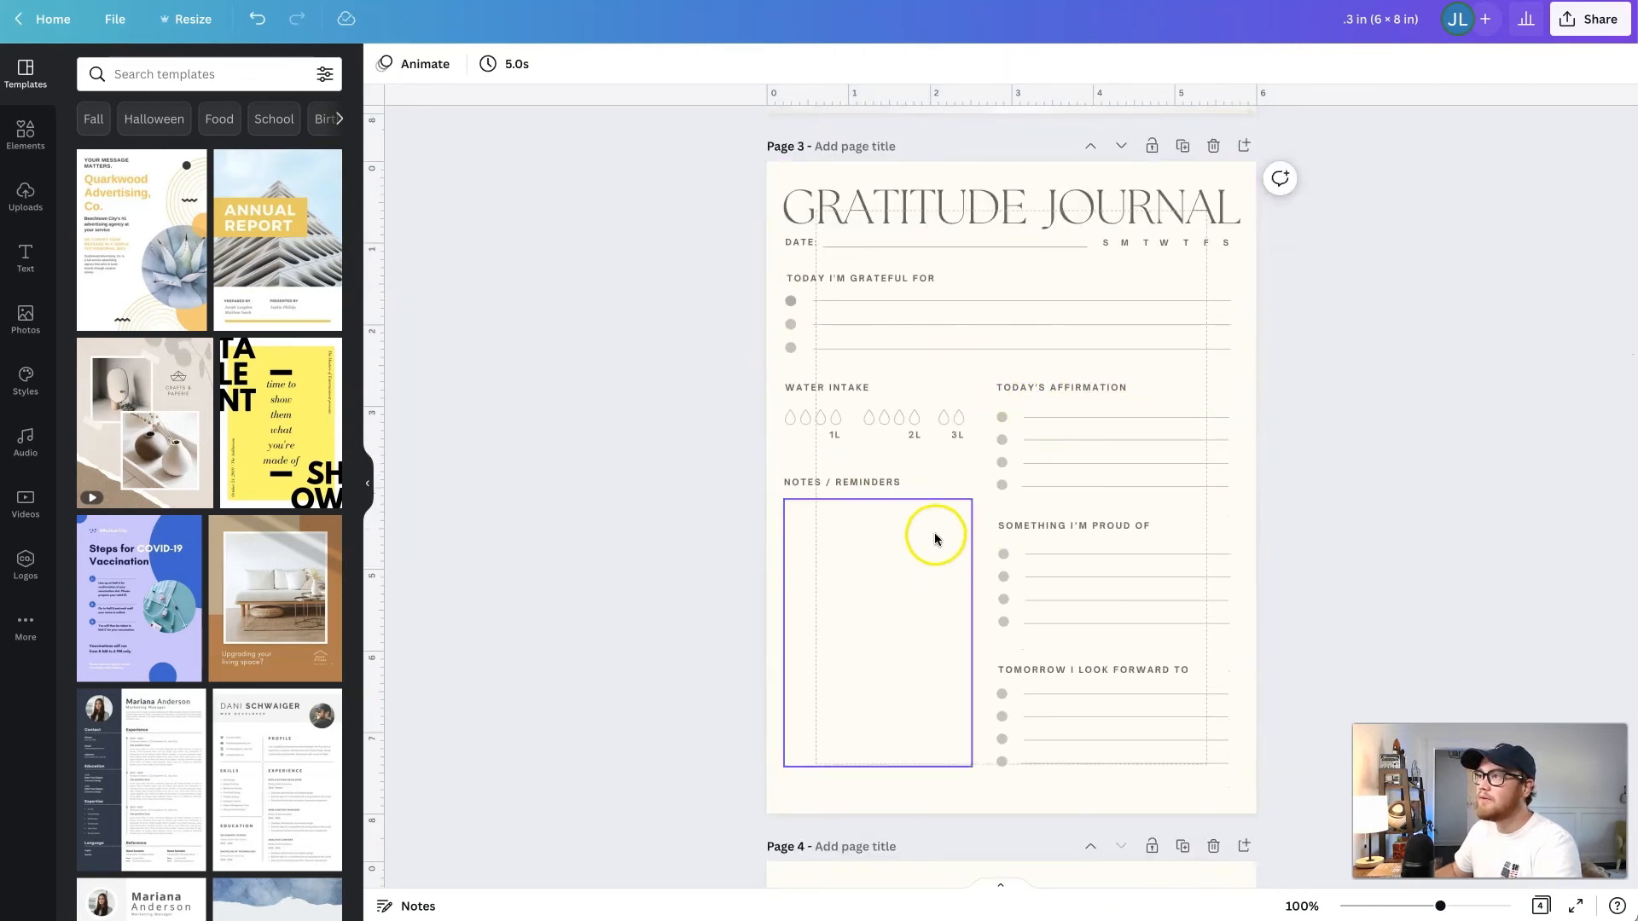
{"action": "scroll", "coordinate": [653, 532], "scroll_direction": "up", "scroll_amount": 1}
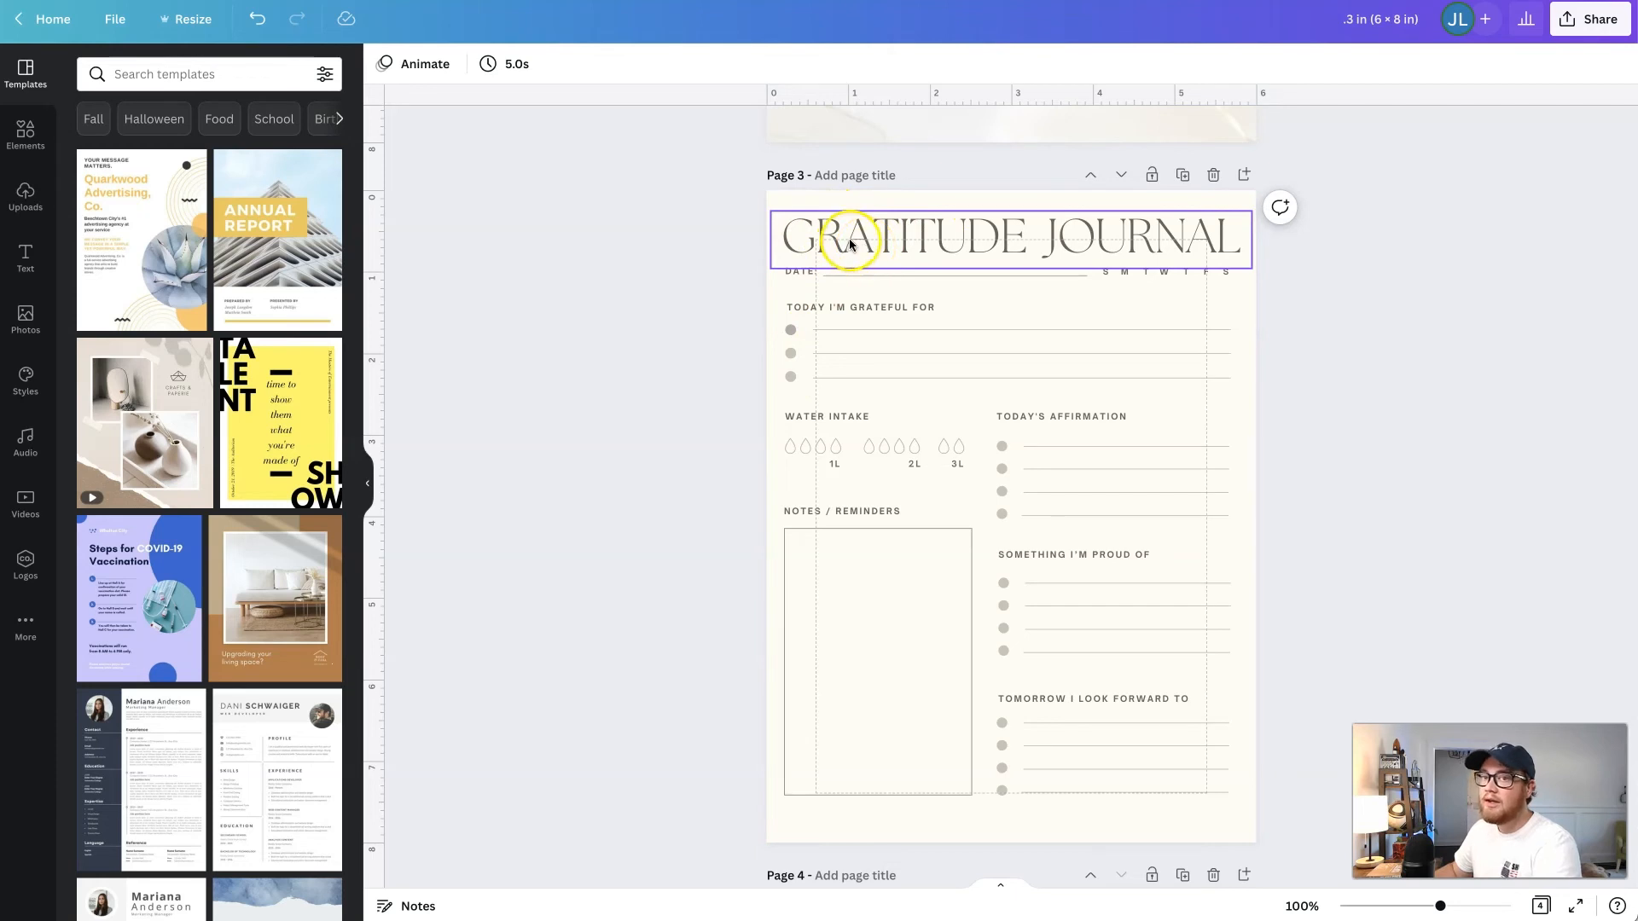
{"action": "left_click_drag", "start_coordinate": [850, 242], "coordinate": [894, 268]}
{"action": "left_click_drag", "start_coordinate": [1060, 249], "coordinate": [1034, 212]}
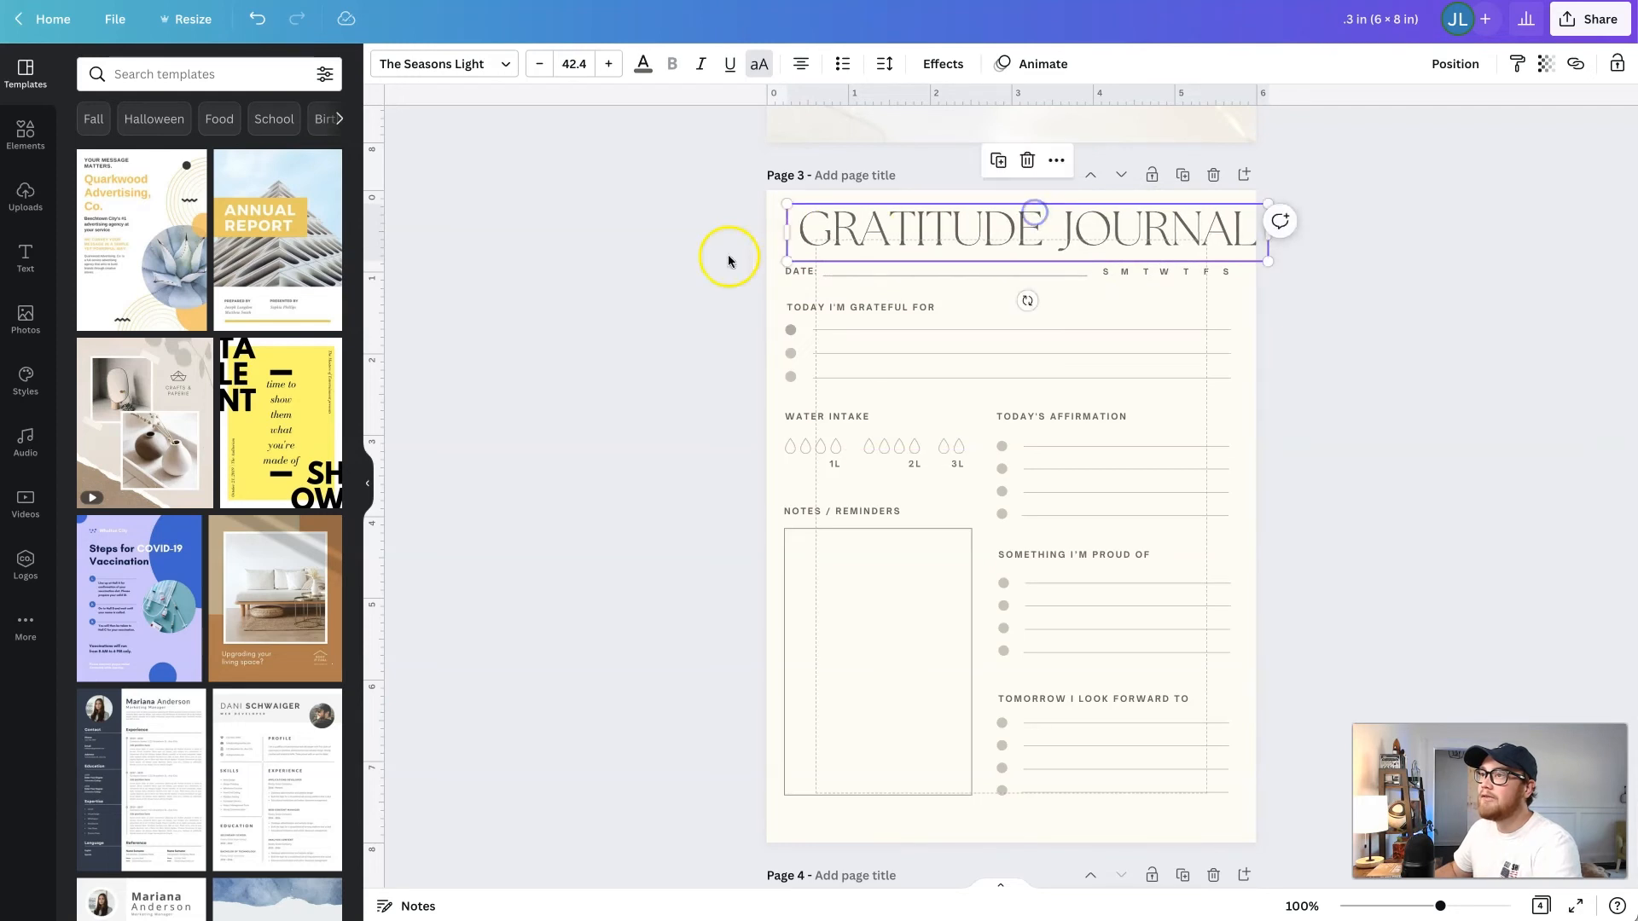
{"action": "left_click", "coordinate": [728, 258]}
{"action": "left_click_drag", "start_coordinate": [818, 245], "coordinate": [803, 243]}
{"action": "left_click", "coordinate": [680, 302]}
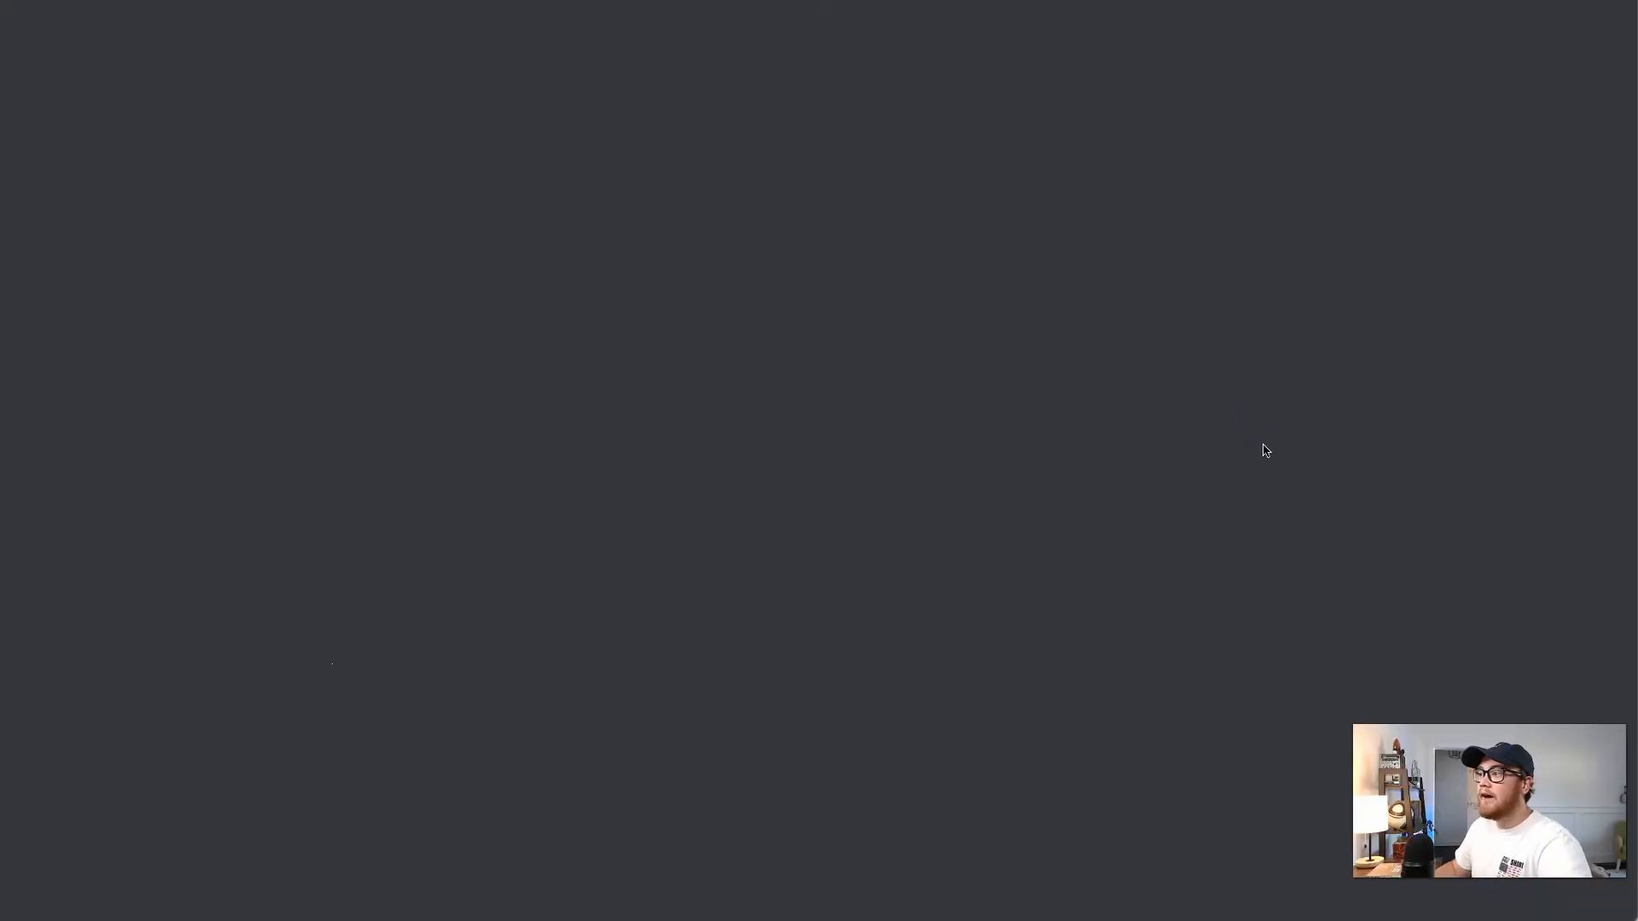
- Open the 72Pg_Red Christmas Product Images design and examine the Christmas Planner cover on its first page
{"action": "left_click", "coordinate": [1160, 432]}
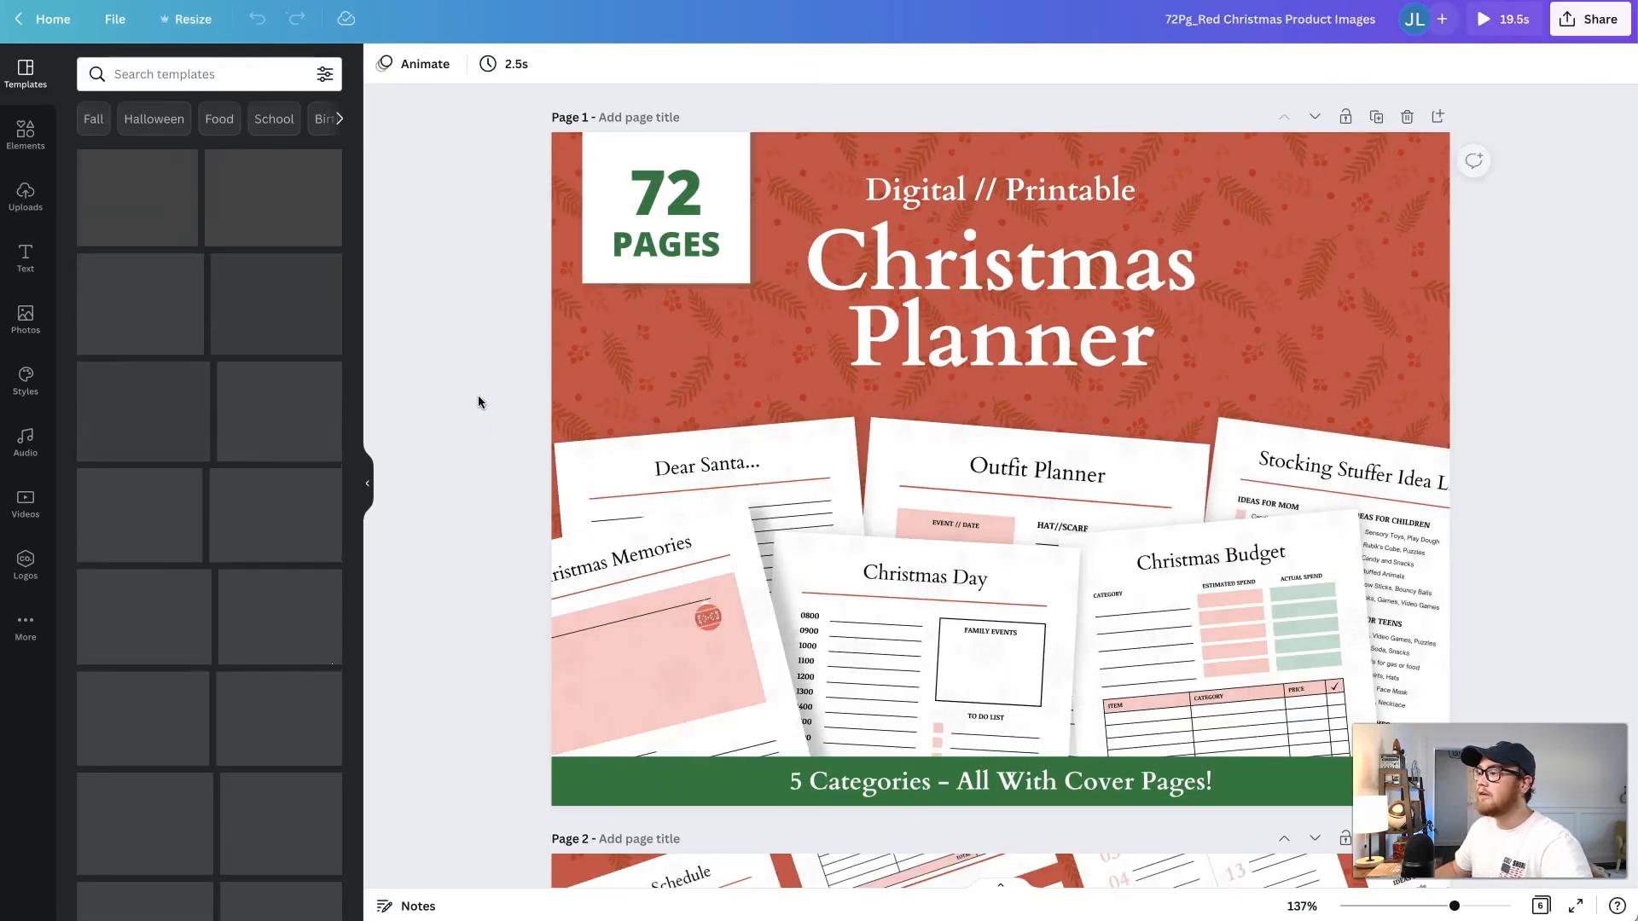
{"action": "left_click", "coordinate": [554, 428]}
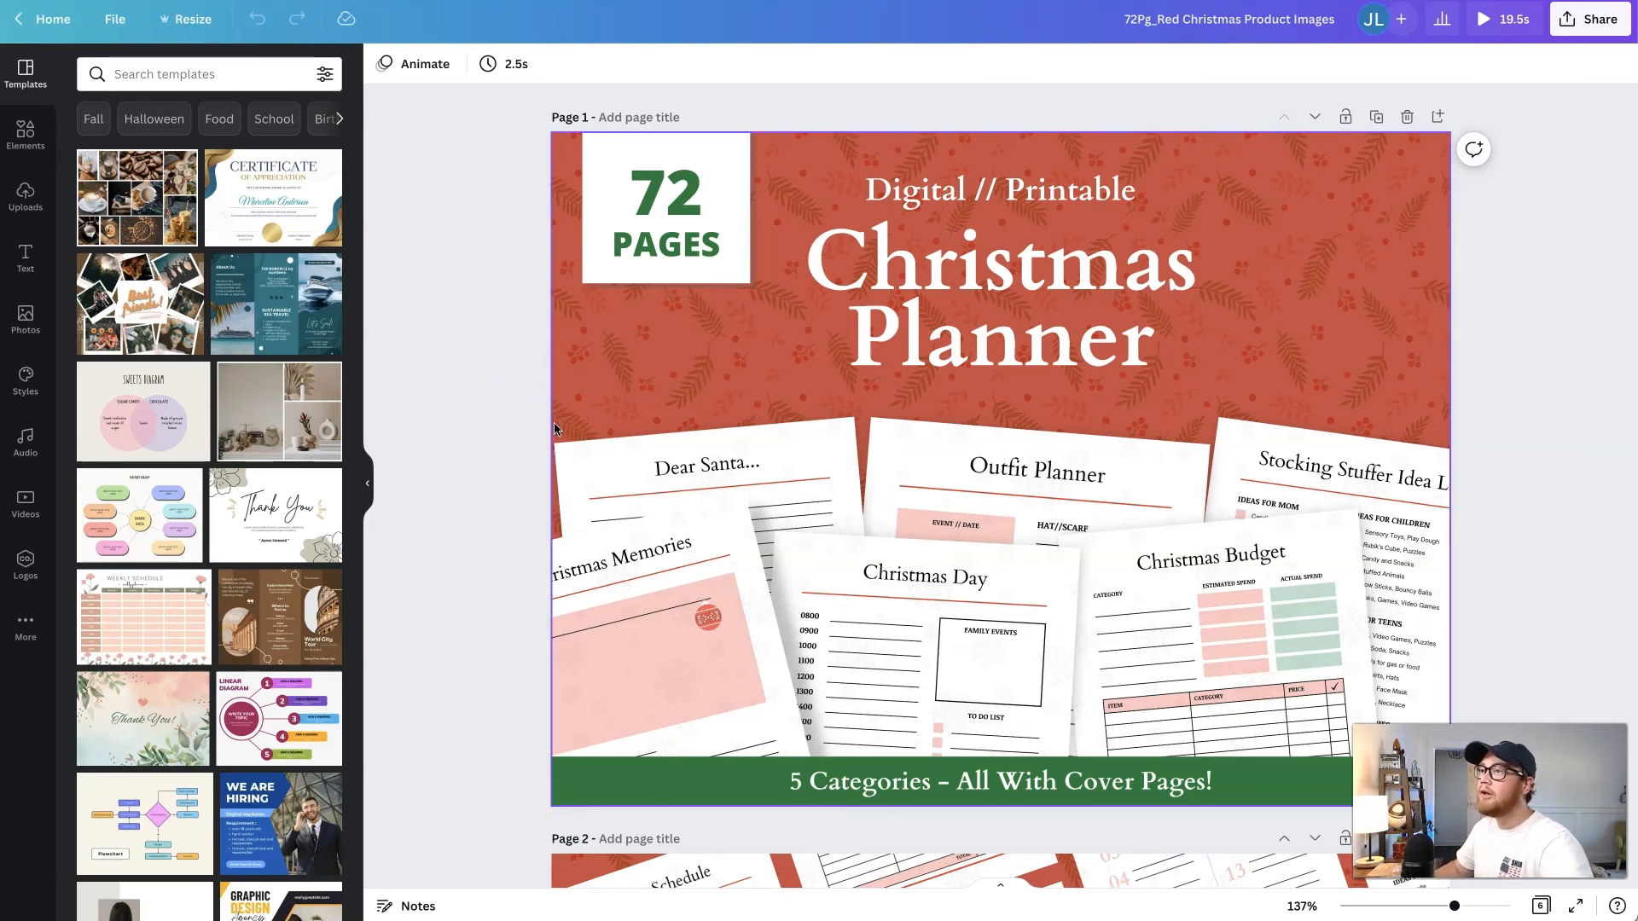
{"action": "left_click", "coordinate": [522, 444]}
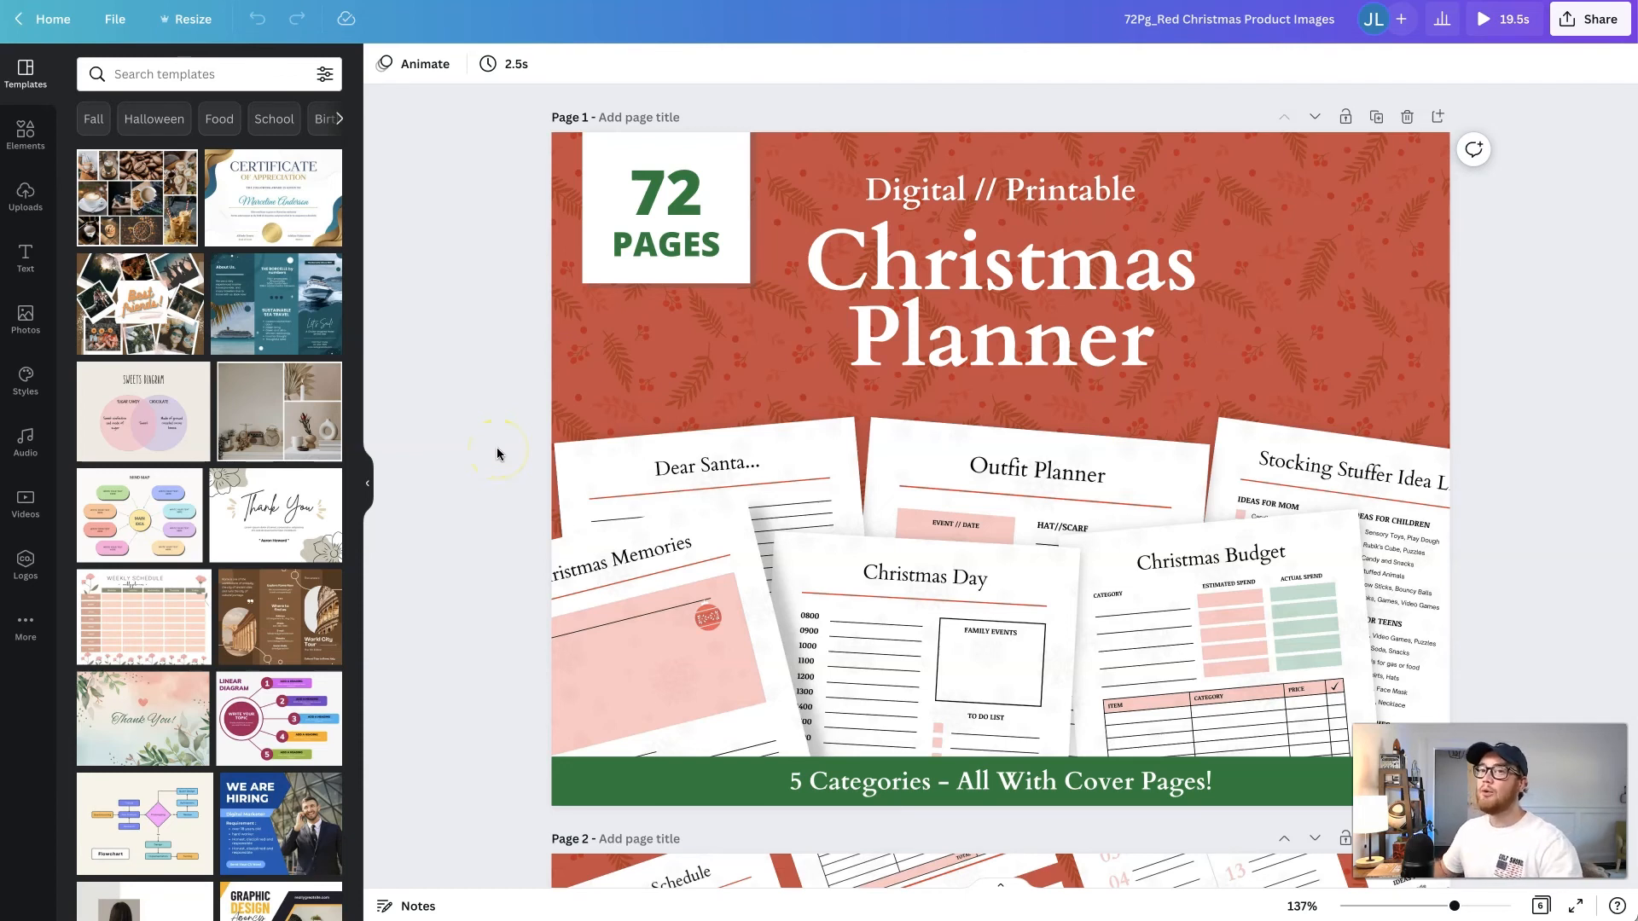
{"action": "scroll", "coordinate": [497, 447], "scroll_direction": "down", "scroll_amount": 1}
{"action": "scroll", "coordinate": [496, 447], "scroll_direction": "up", "scroll_amount": 1}
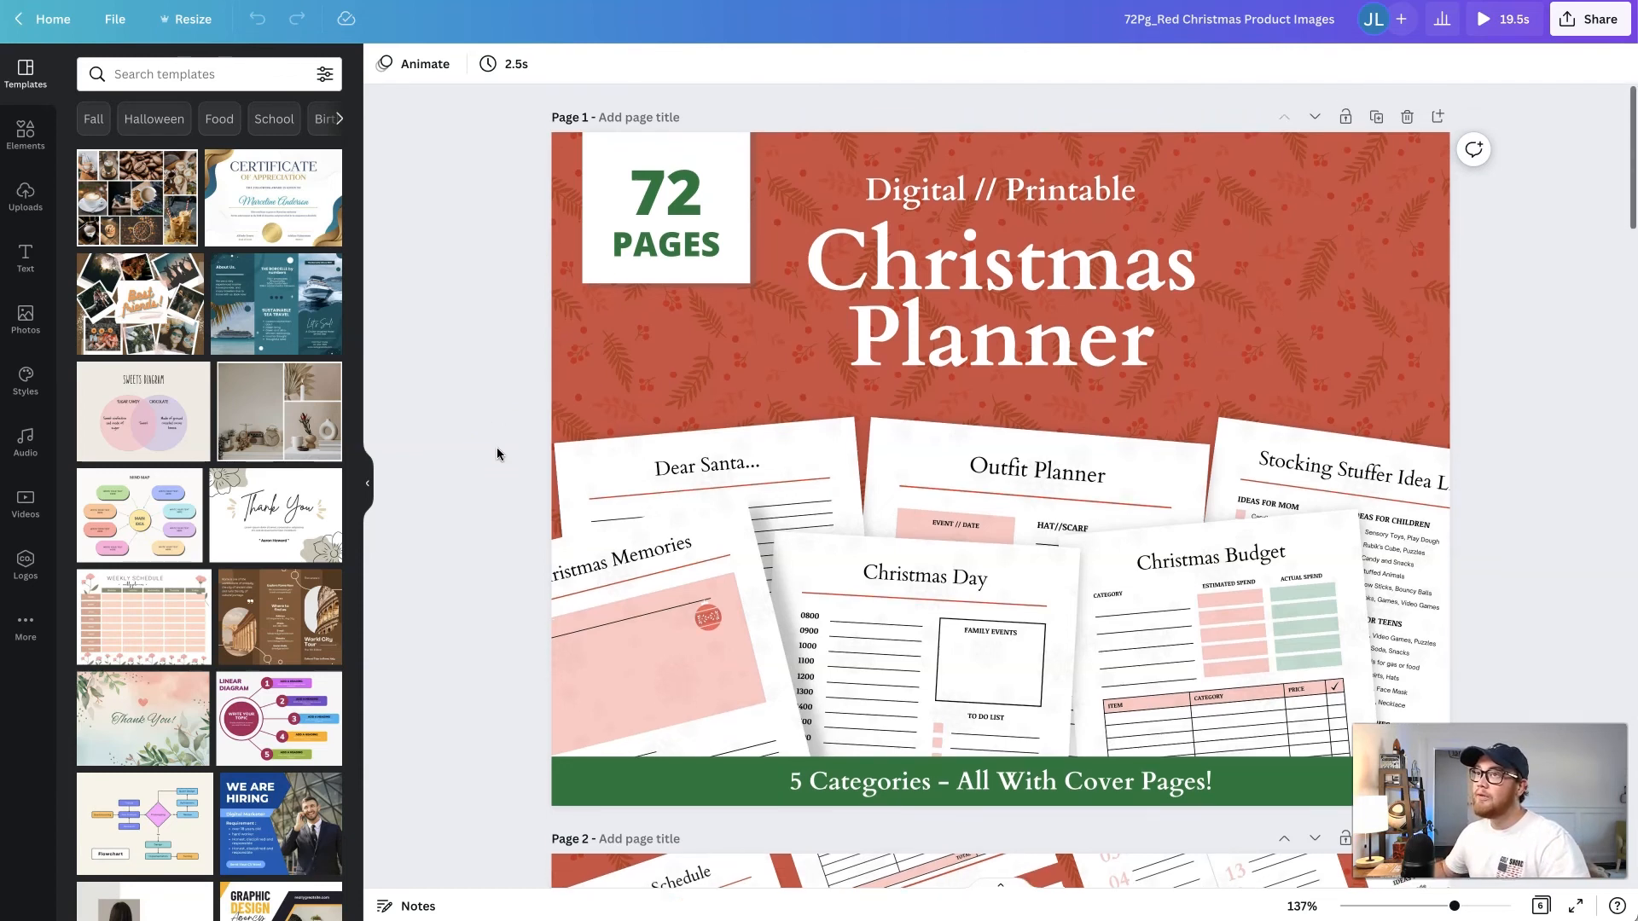
{"action": "scroll", "coordinate": [534, 352], "scroll_direction": "down", "scroll_amount": 5}
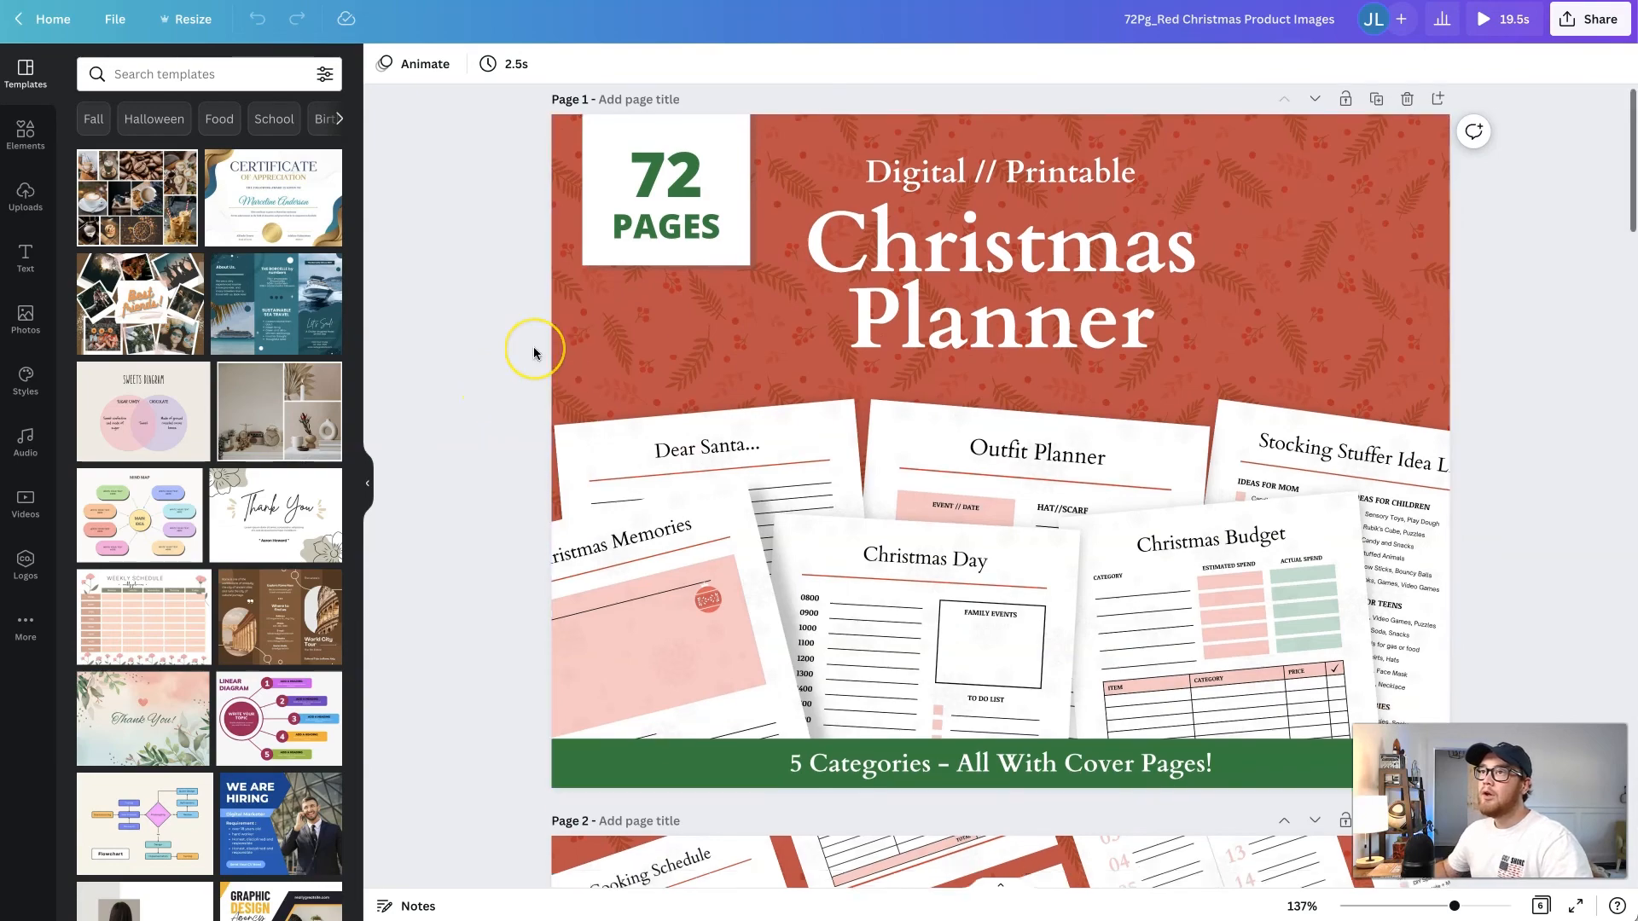
{"action": "scroll", "coordinate": [534, 352], "scroll_direction": "down", "scroll_amount": 3}
{"action": "scroll", "coordinate": [534, 352], "scroll_direction": "up", "scroll_amount": 8}
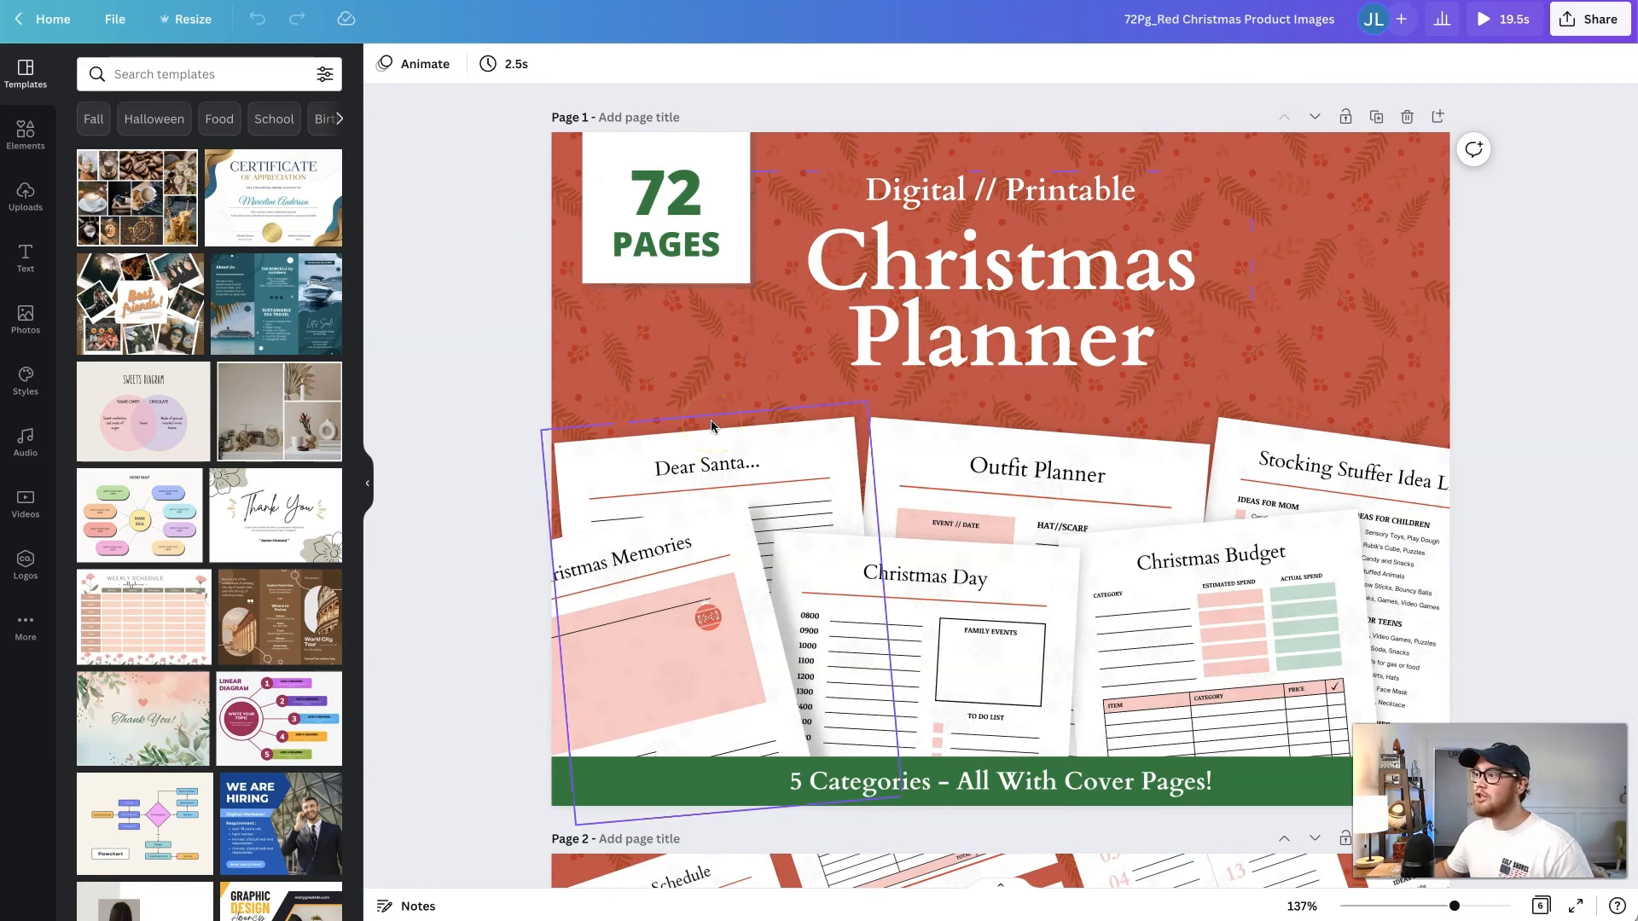
- Select the elements on page 1 together and check their Rise animation settings and the page timing
{"action": "left_click_drag", "start_coordinate": [507, 145], "coordinate": [1438, 685]}
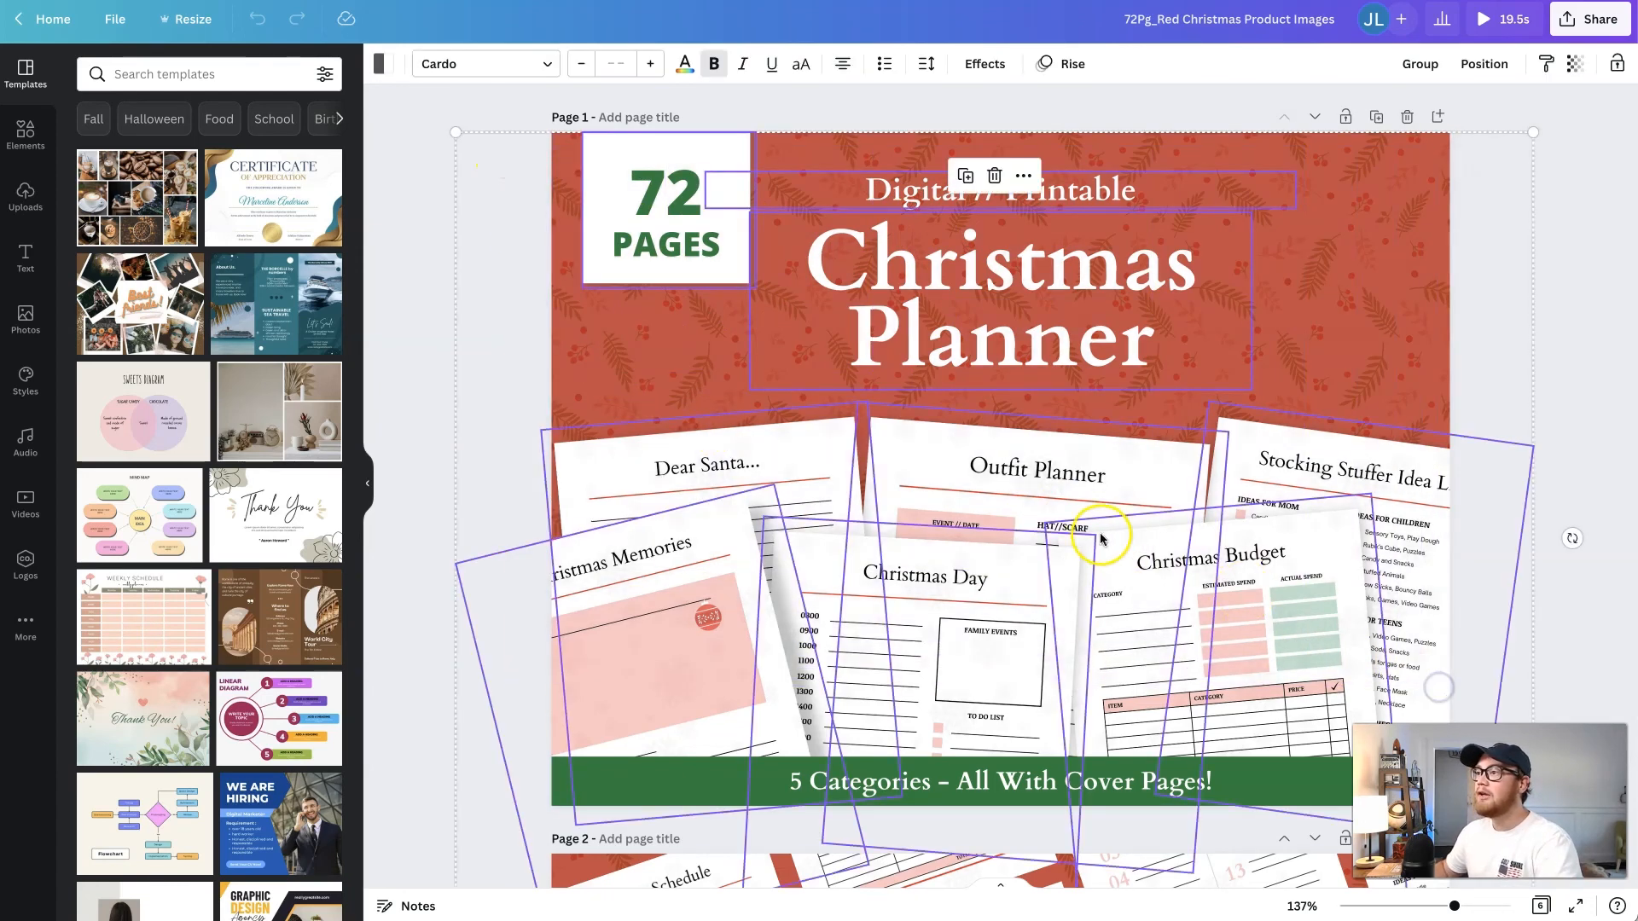
{"action": "left_click", "coordinate": [1066, 65]}
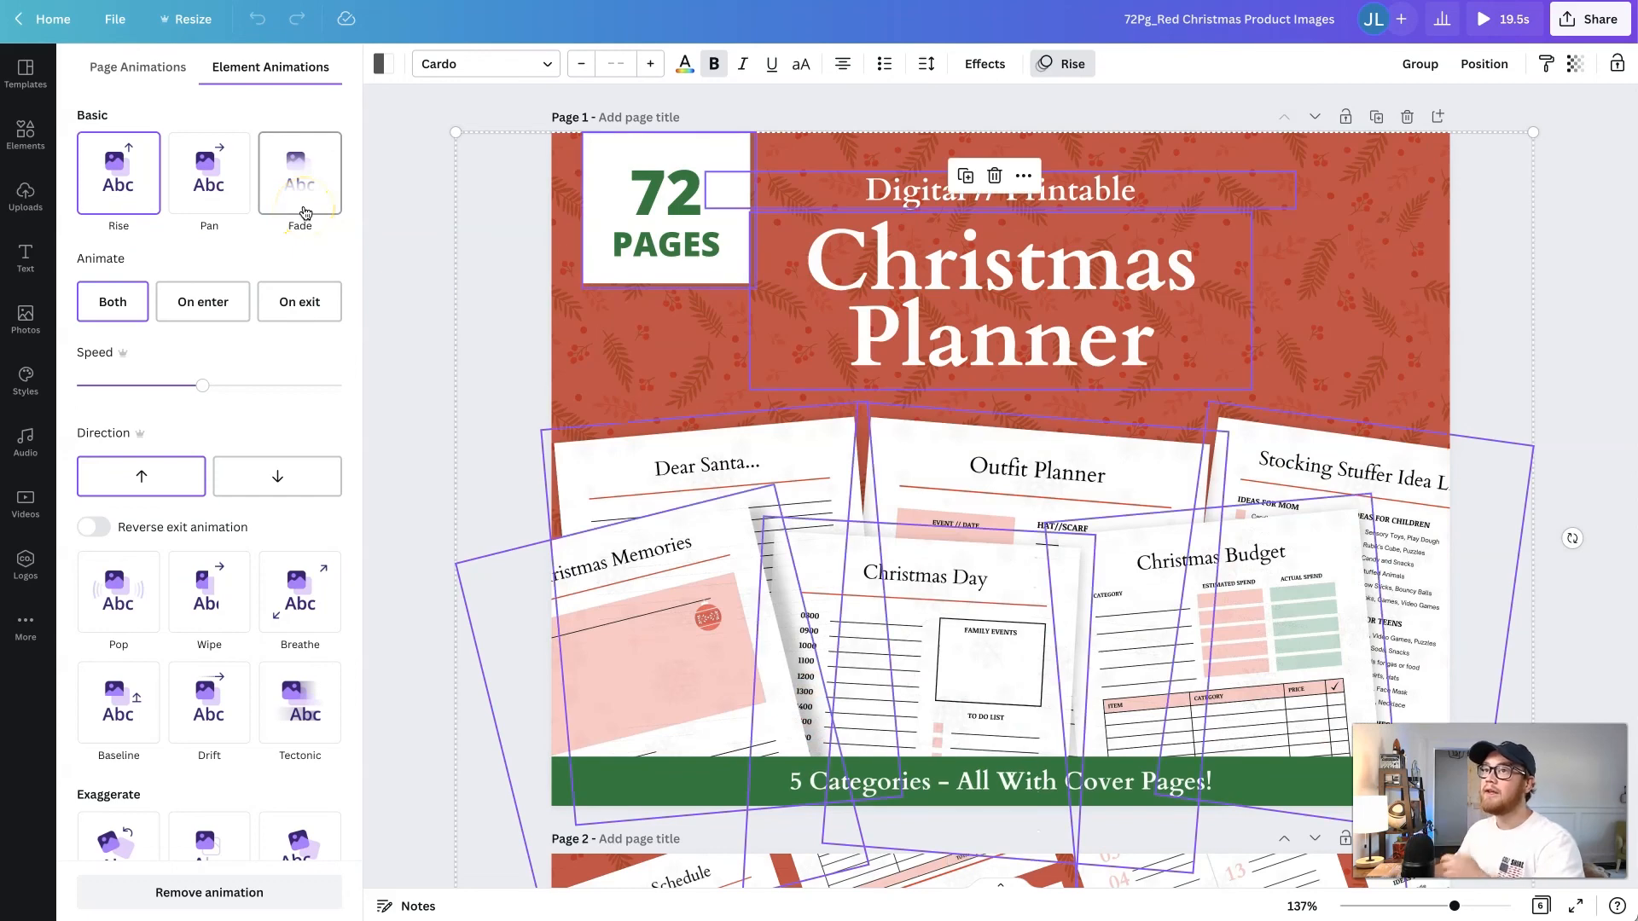
{"action": "left_click", "coordinate": [567, 341]}
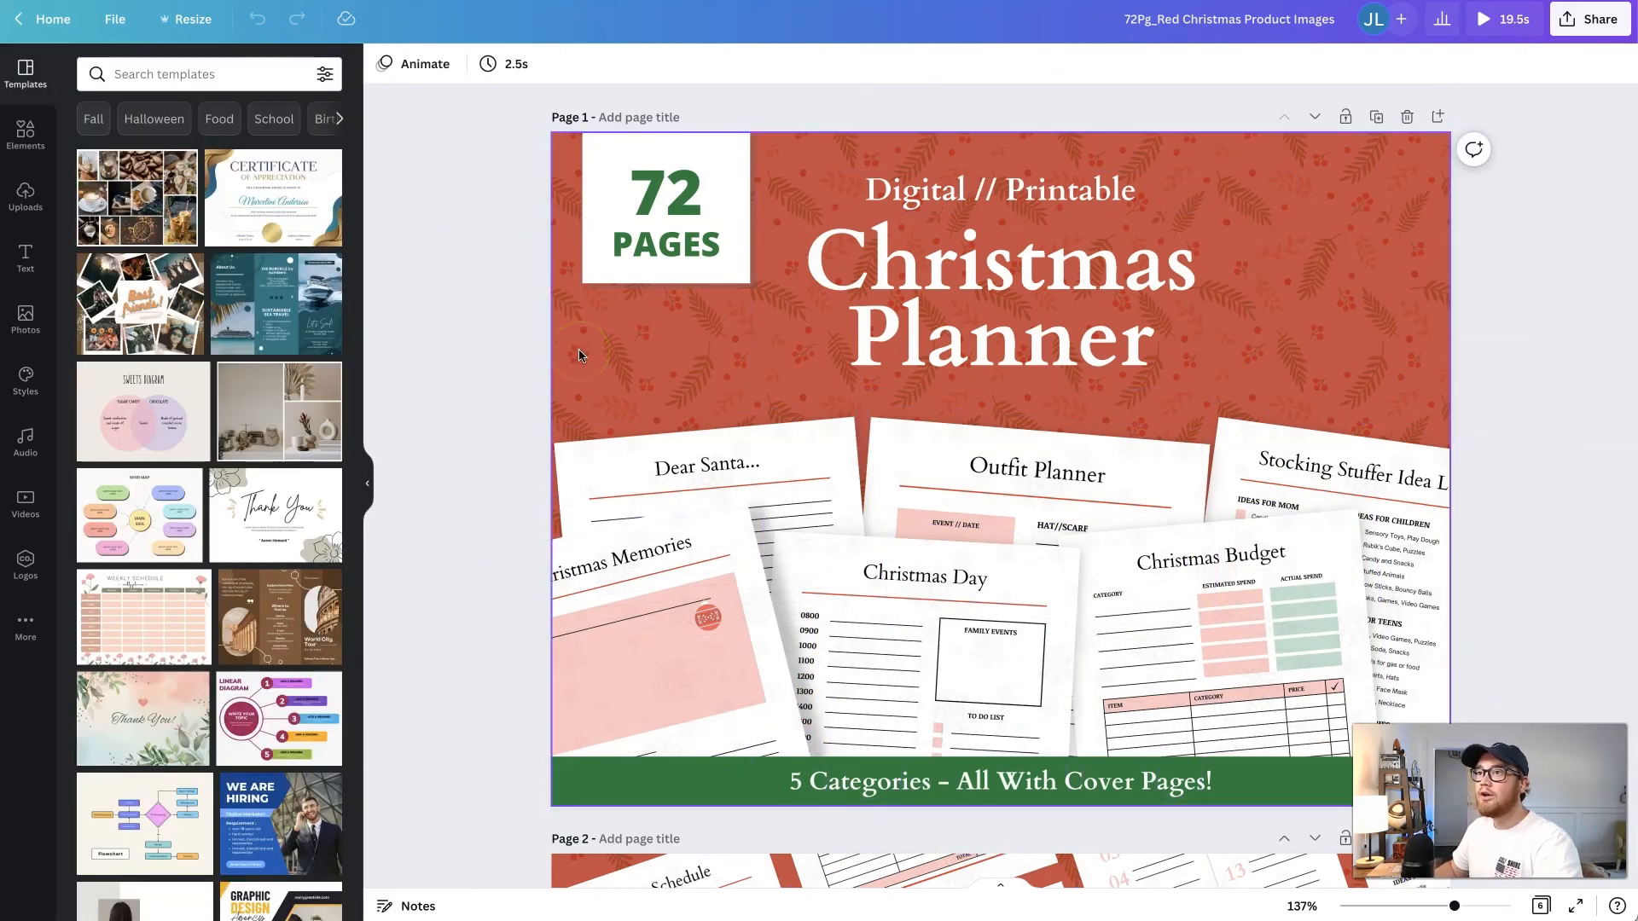
{"action": "left_click", "coordinate": [579, 354]}
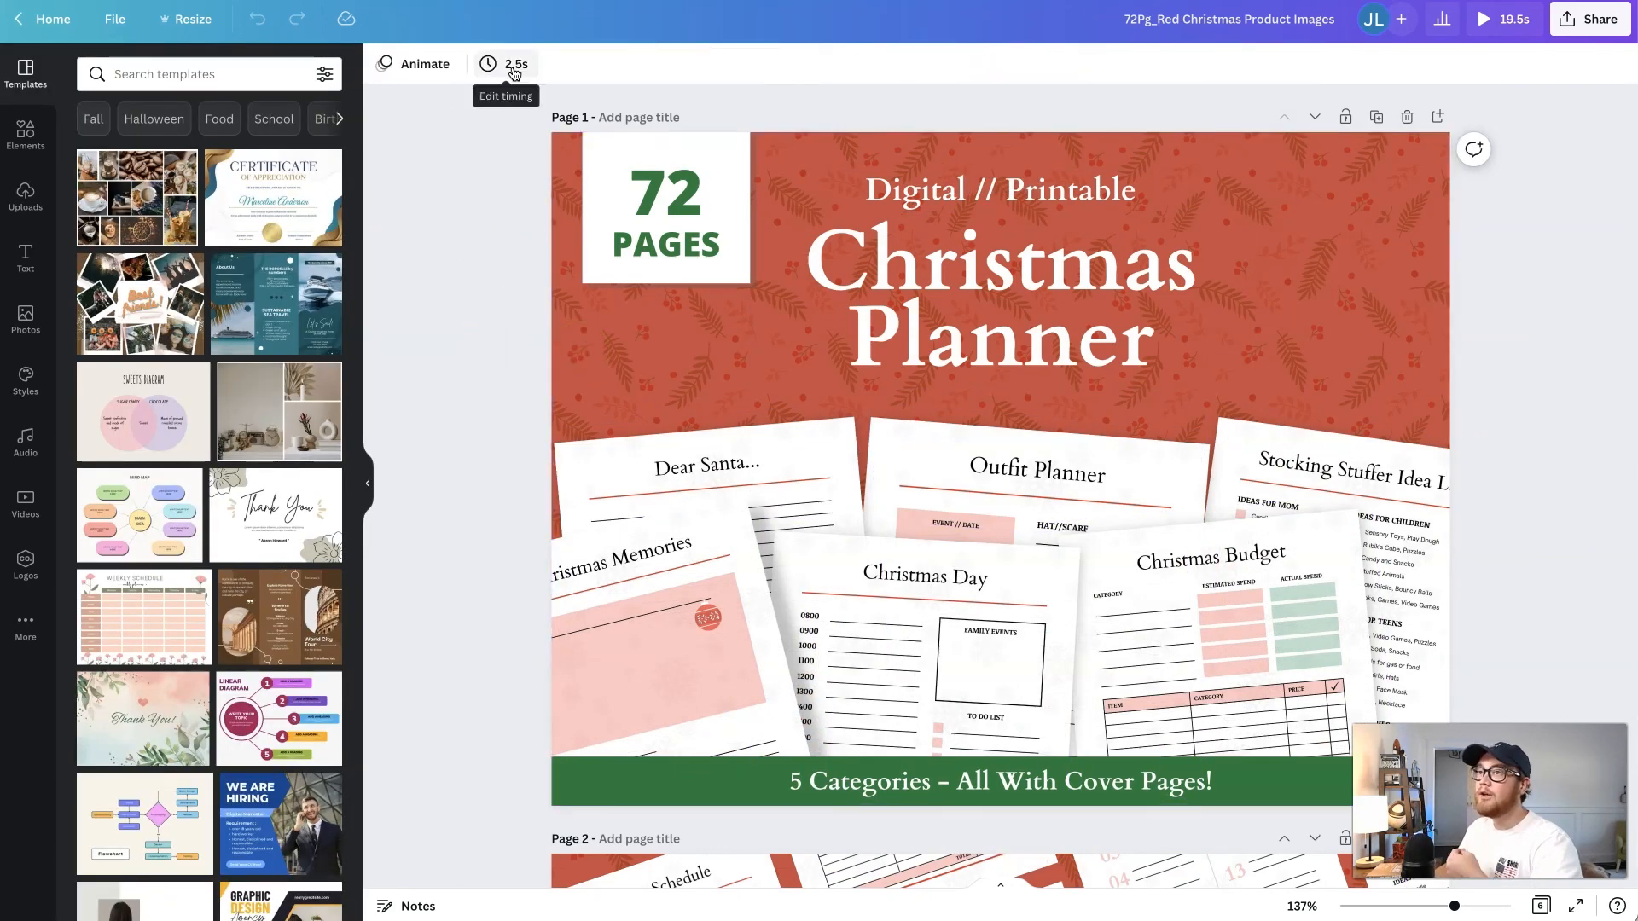
{"action": "left_click", "coordinate": [512, 237]}
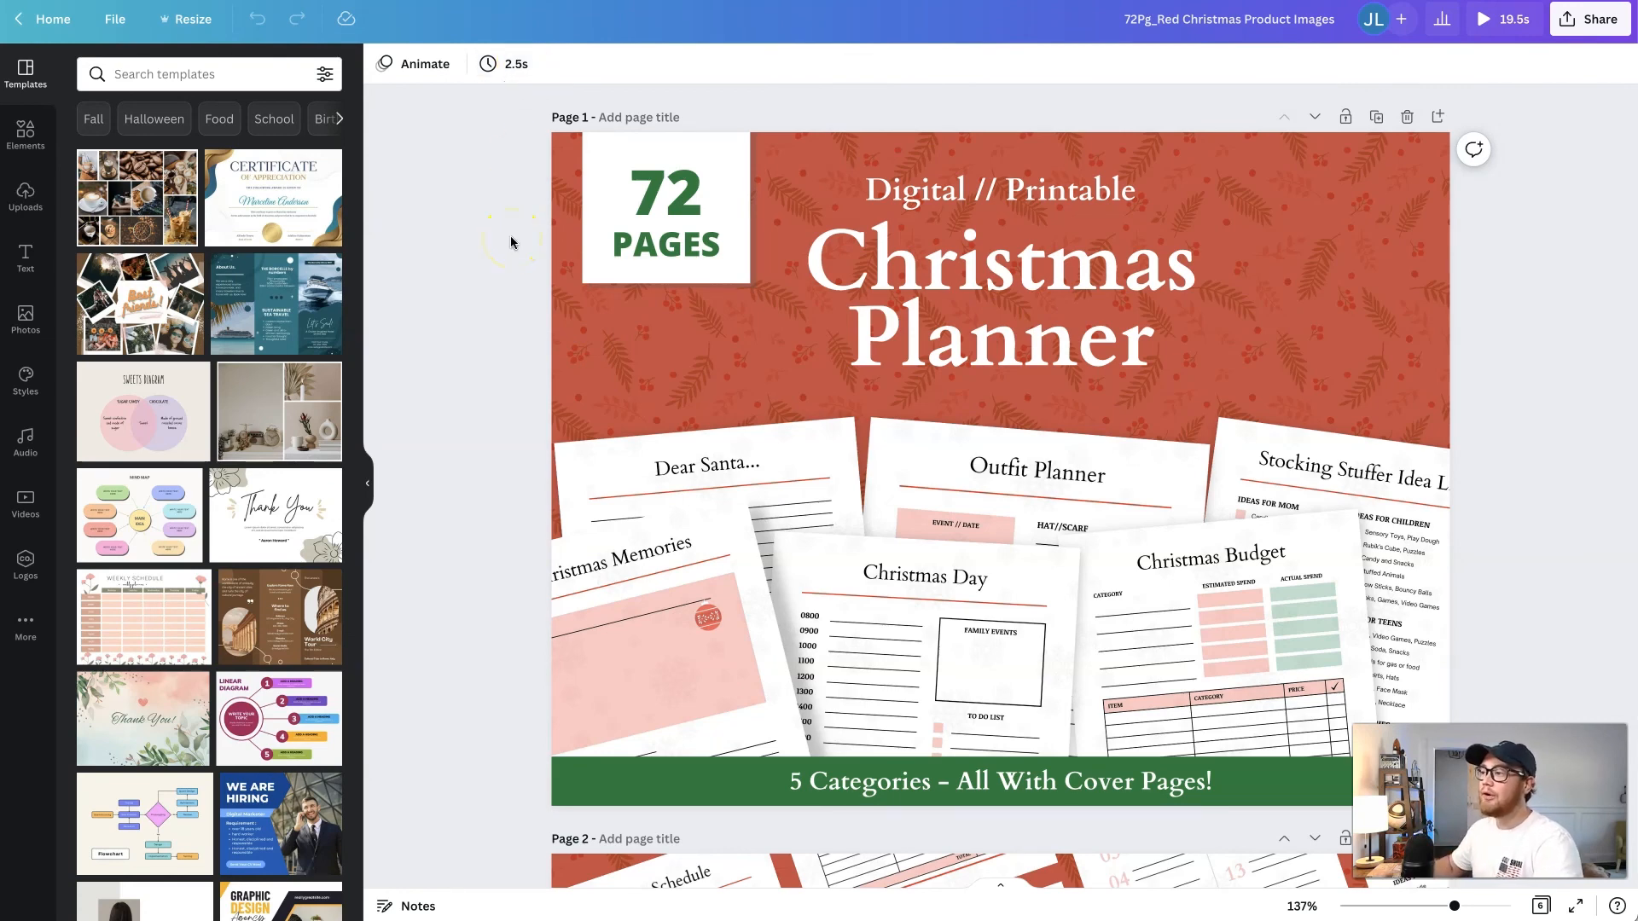
- Look over the angled planner-page collage on page 2 and return to the cover page
{"action": "scroll", "coordinate": [510, 242], "scroll_direction": "down", "scroll_amount": 7}
{"action": "scroll", "coordinate": [511, 242], "scroll_direction": "down", "scroll_amount": 1}
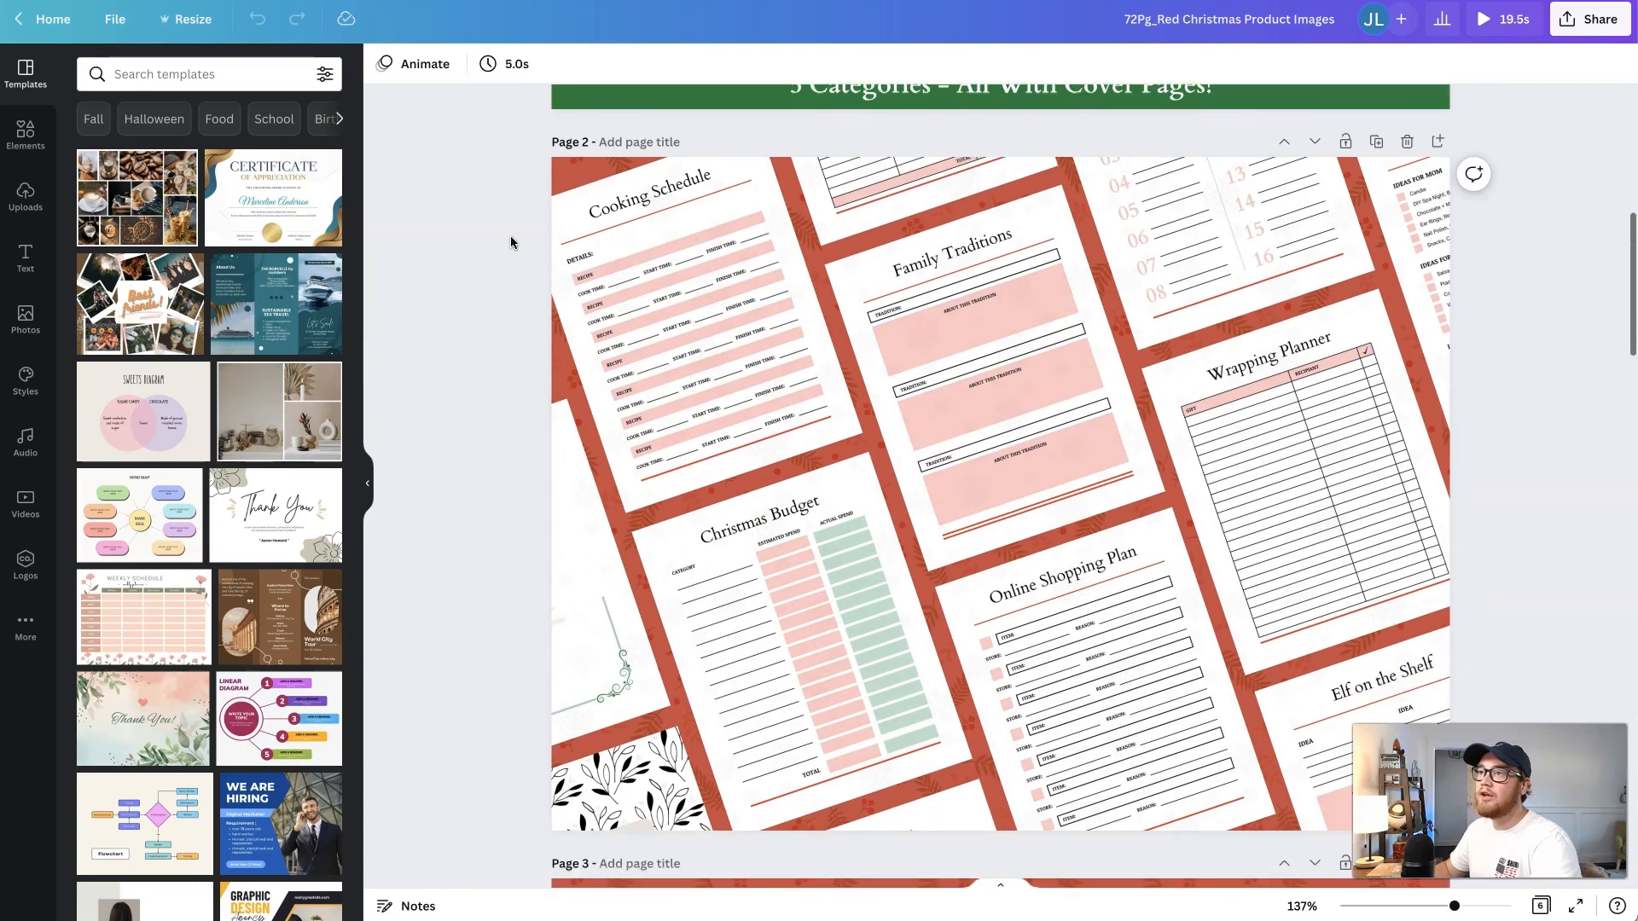
{"action": "left_click", "coordinate": [582, 377]}
{"action": "left_click", "coordinate": [482, 357]}
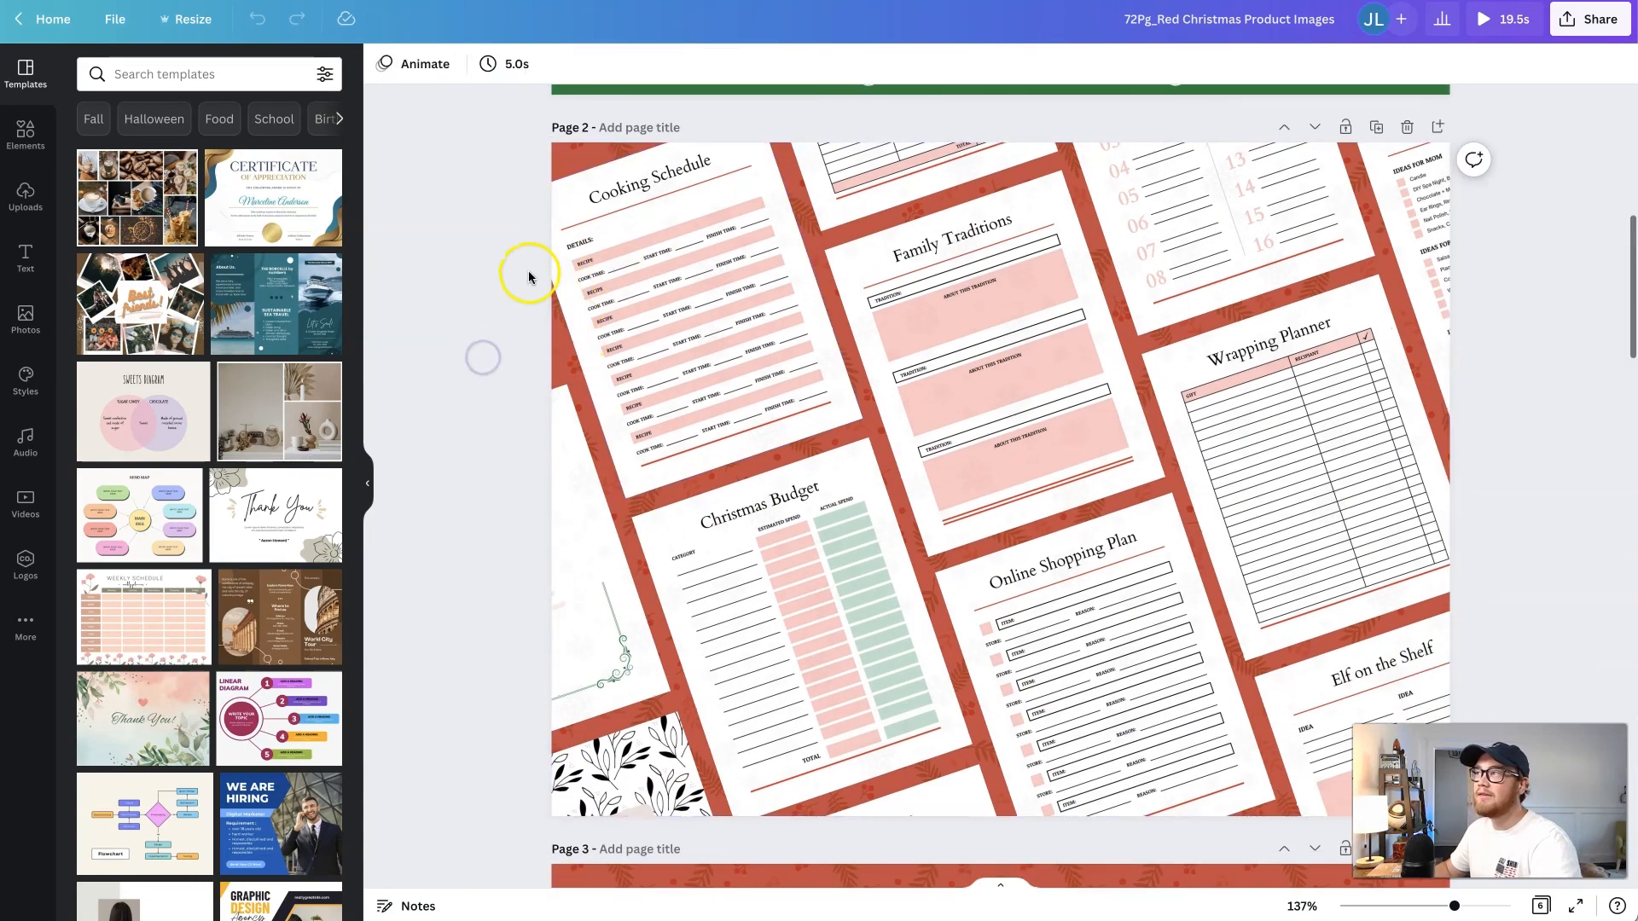
{"action": "scroll", "coordinate": [1297, 66], "scroll_direction": "up", "scroll_amount": 4}
{"action": "scroll", "coordinate": [1497, 69], "scroll_direction": "up", "scroll_amount": 3}
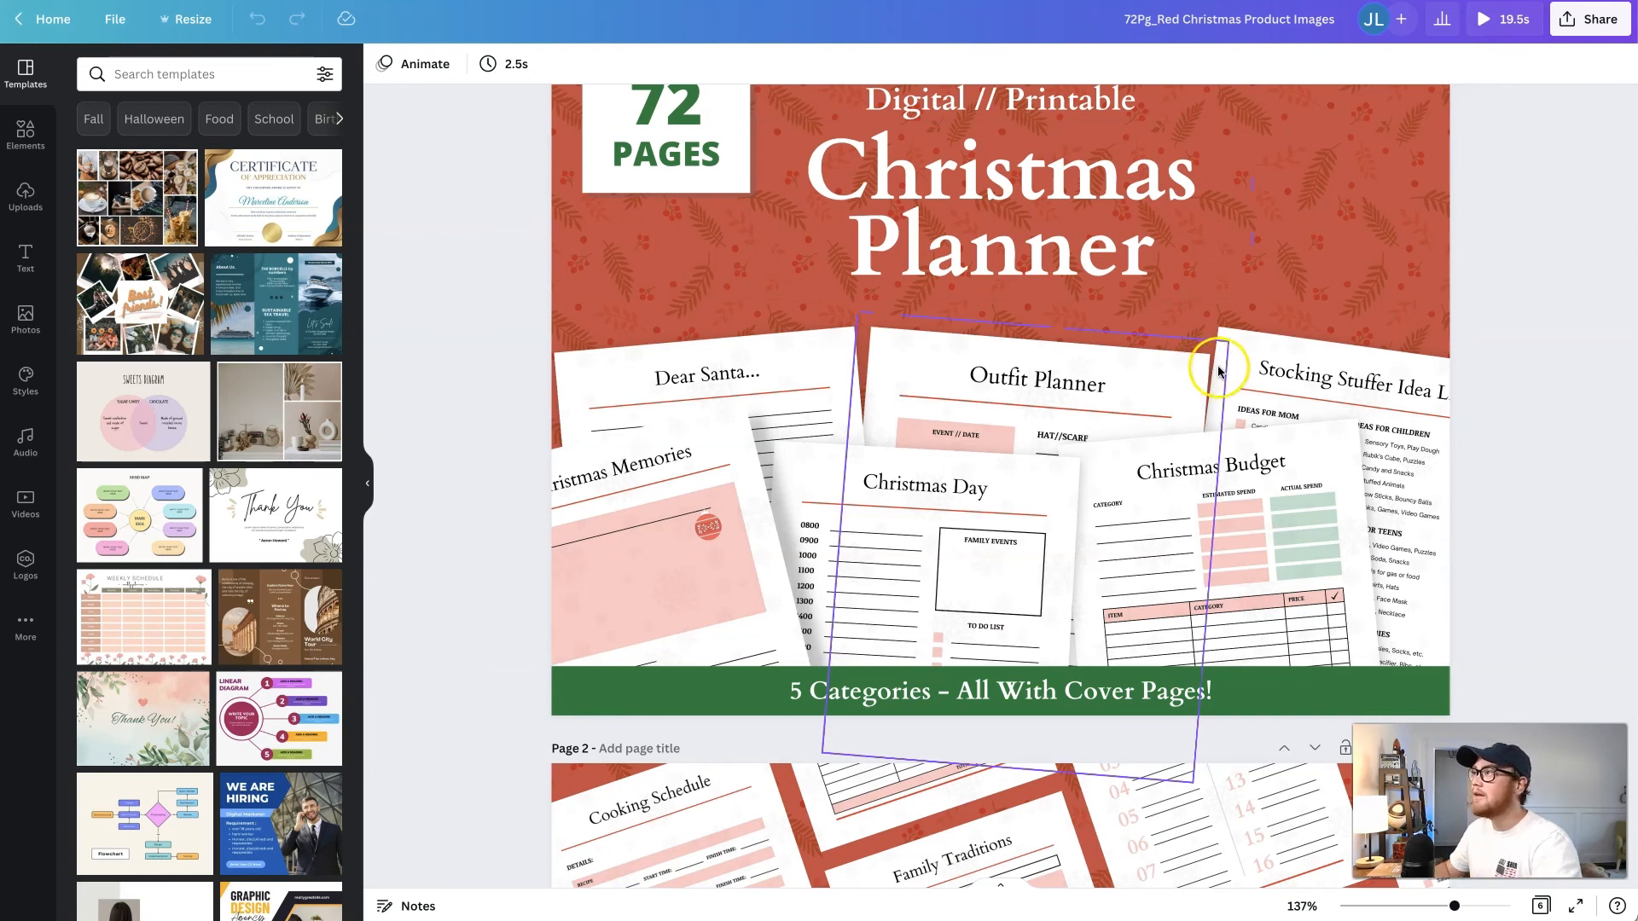
- Play the animated preview of the Christmas product images, pause it on the second page and close it
{"action": "left_click", "coordinate": [1508, 32]}
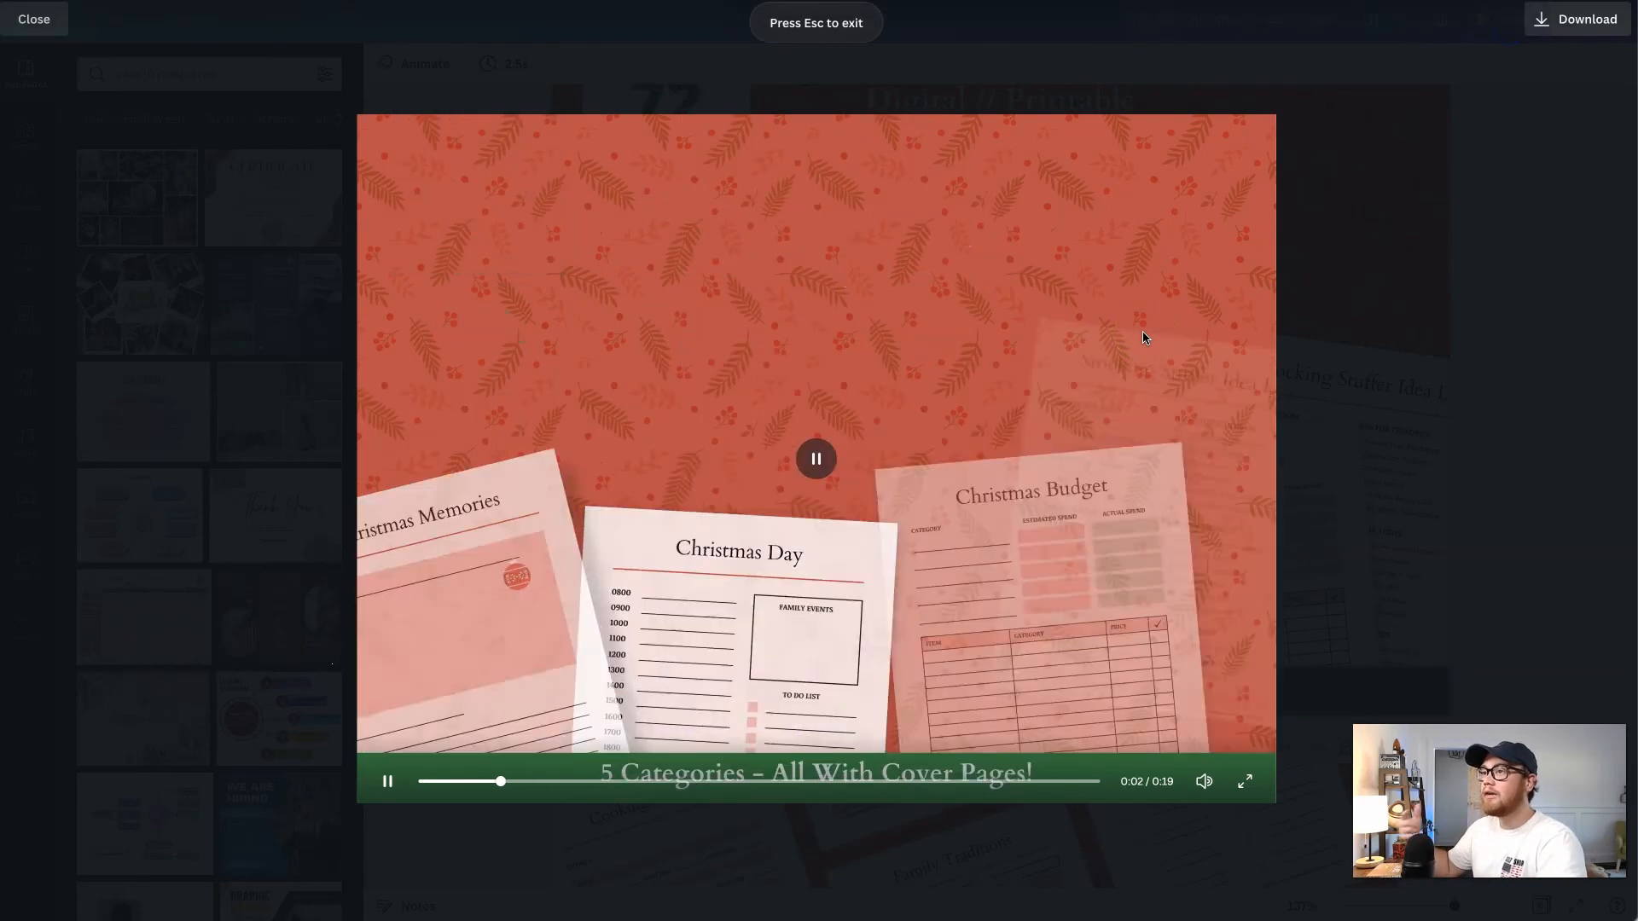
{"action": "left_click", "coordinate": [815, 461]}
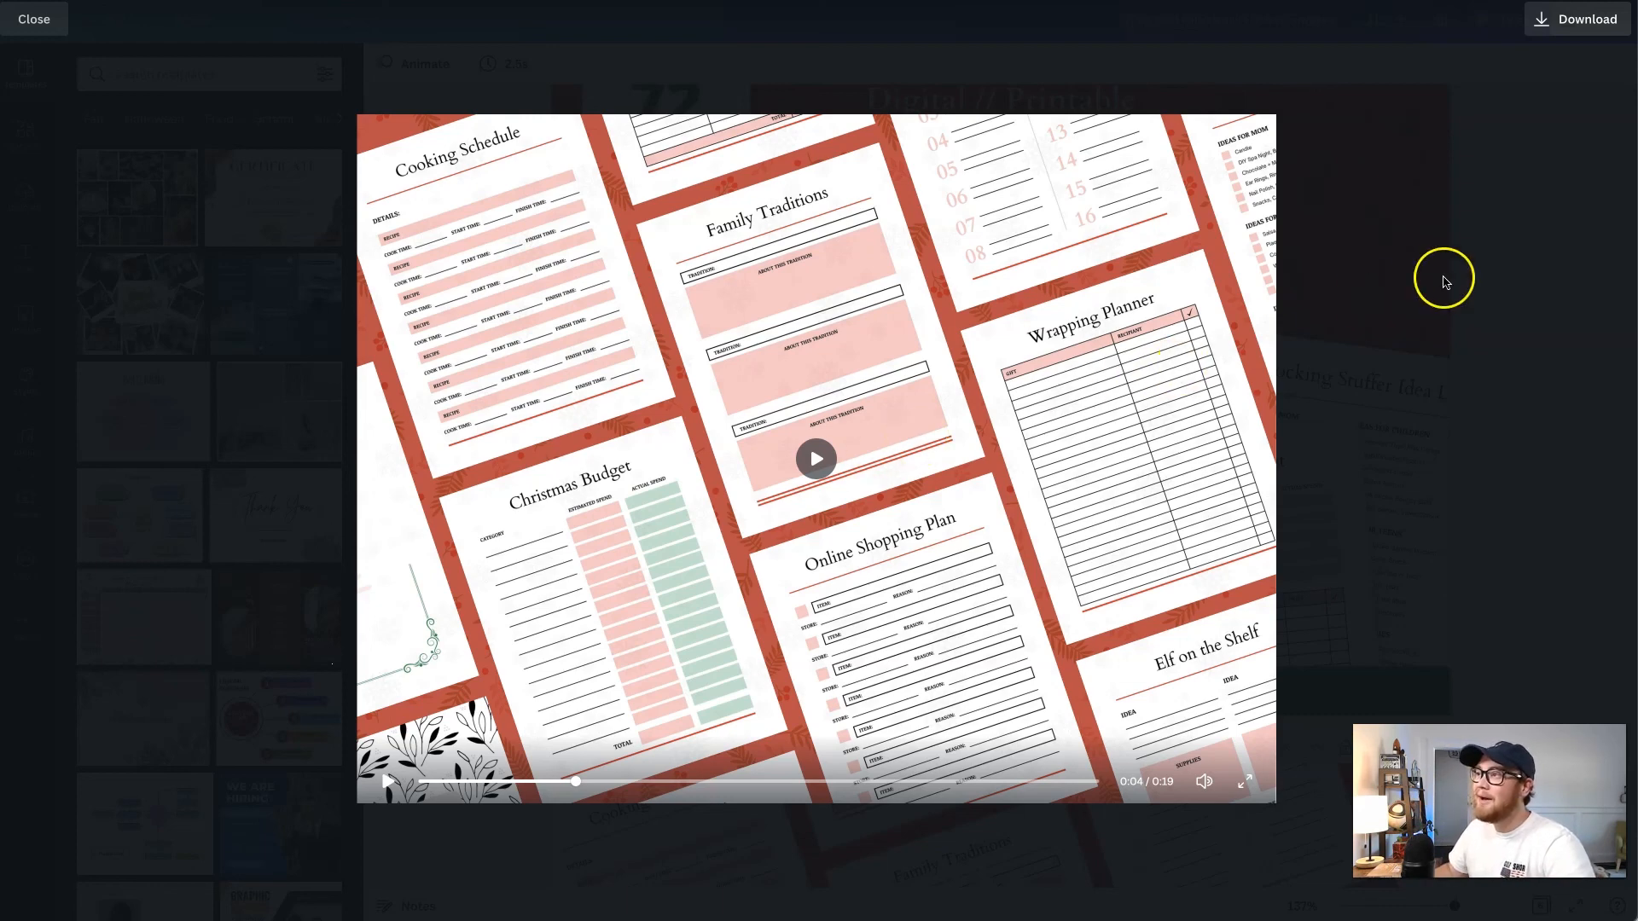
{"action": "left_click", "coordinate": [1451, 427]}
{"action": "left_click", "coordinate": [1492, 377]}
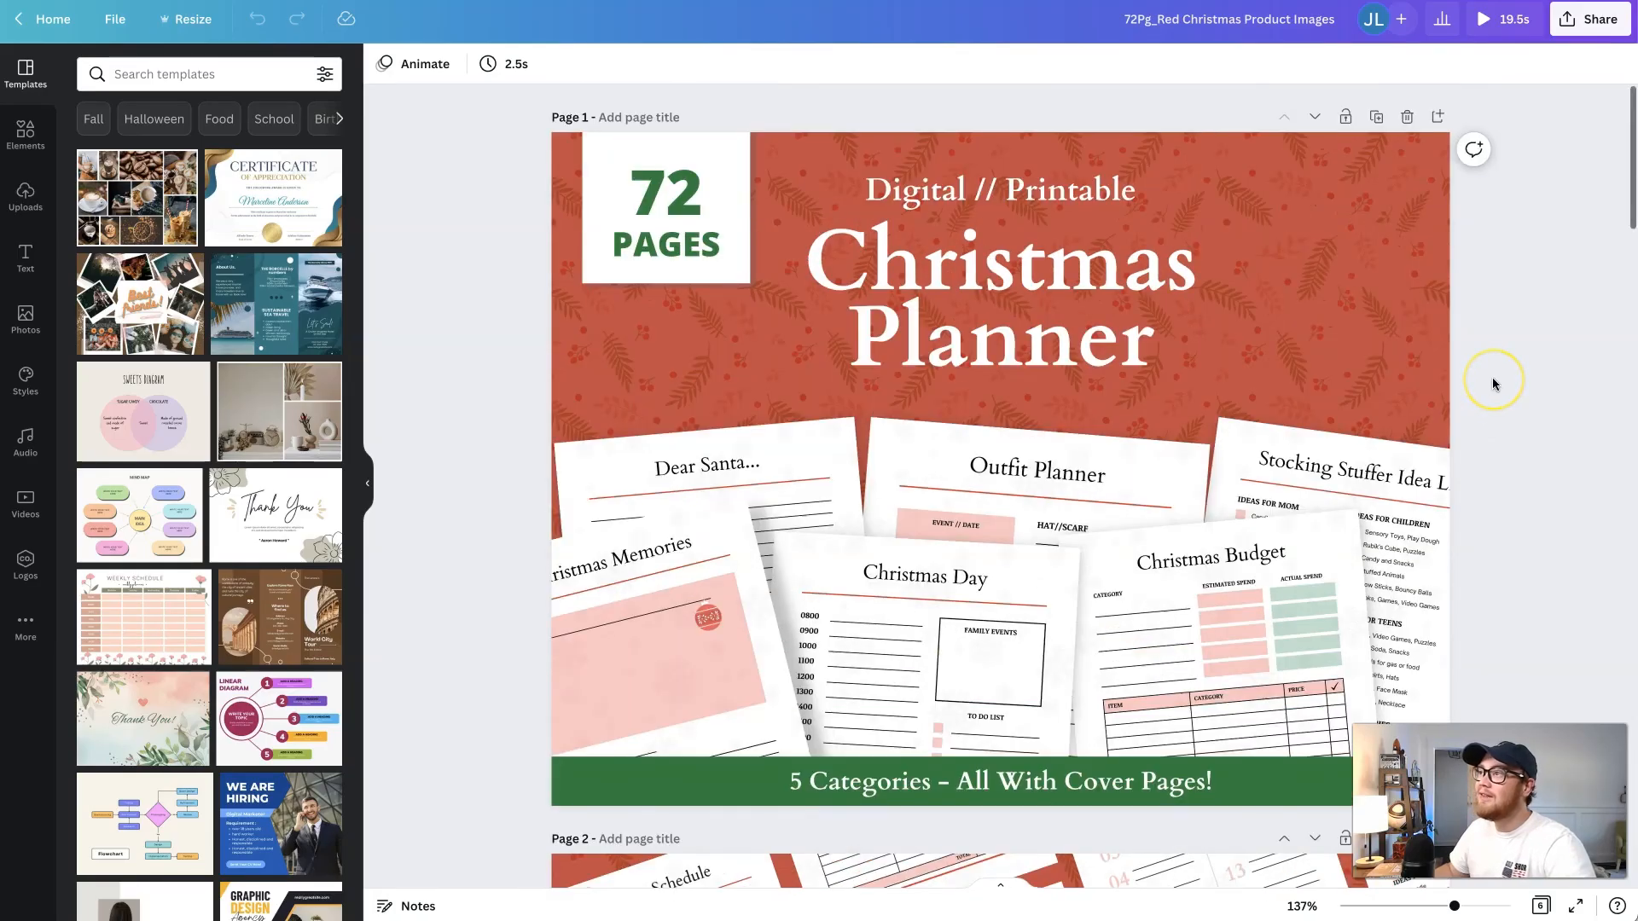